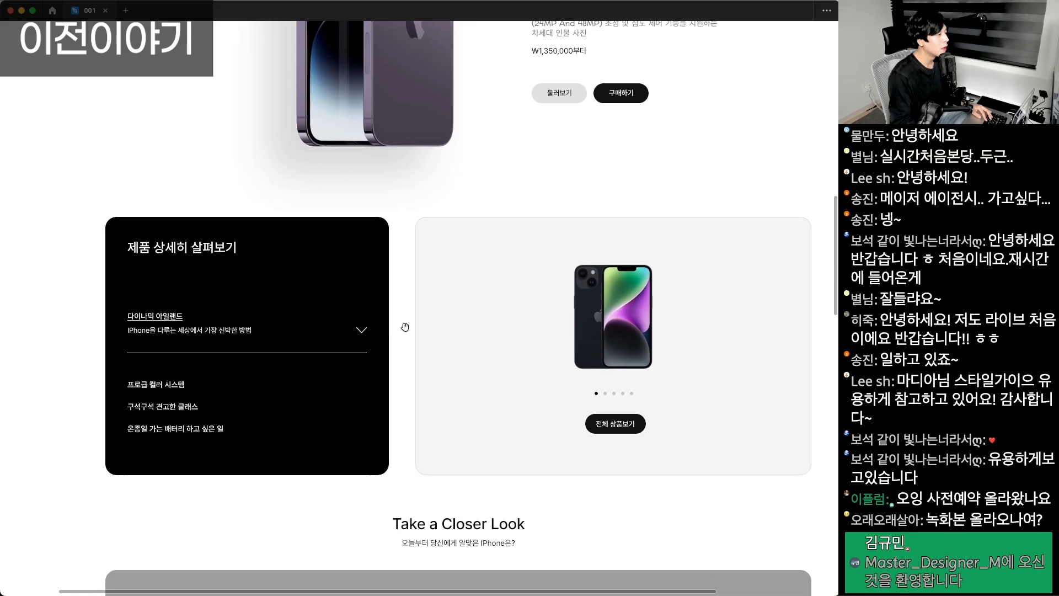
- Review the landing page from the product detail cards through the video slider to the numbered feature cards
scroll(391, 242, down, 4)
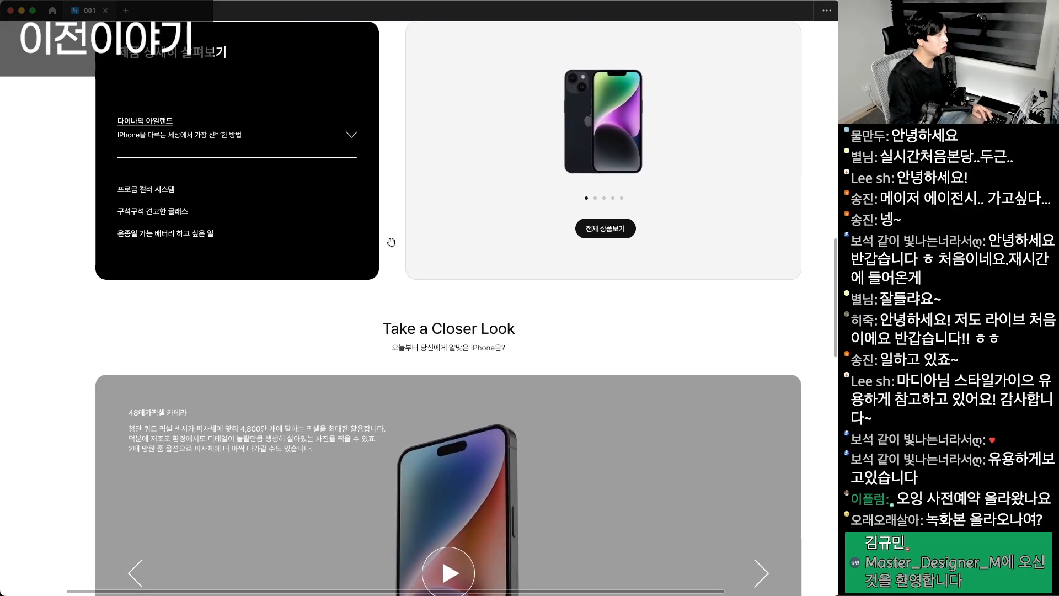
scroll(391, 242, down, 15)
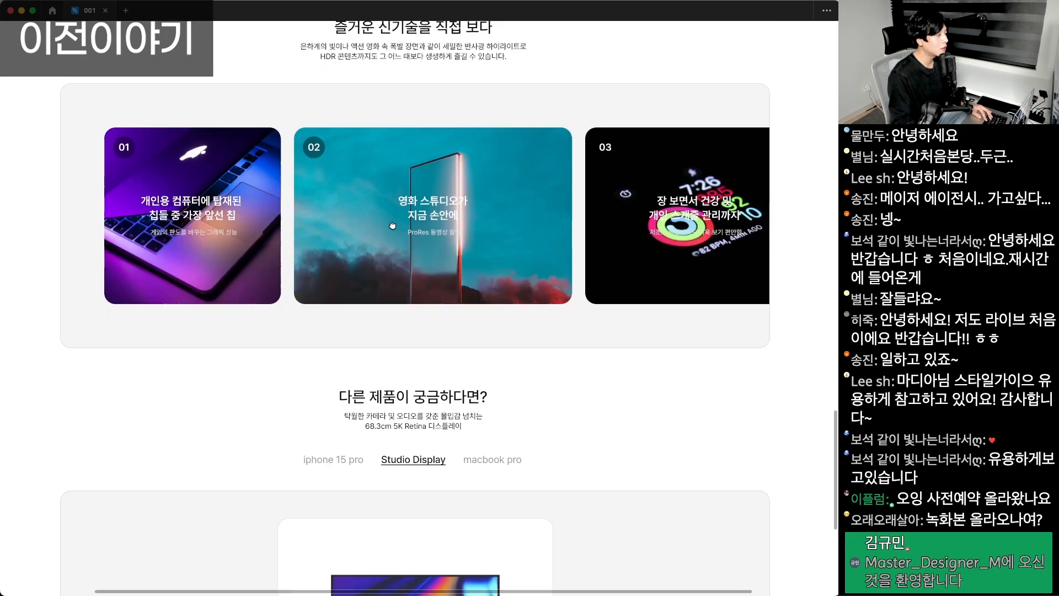
scroll(392, 225, down, 5)
scroll(392, 226, up, 12)
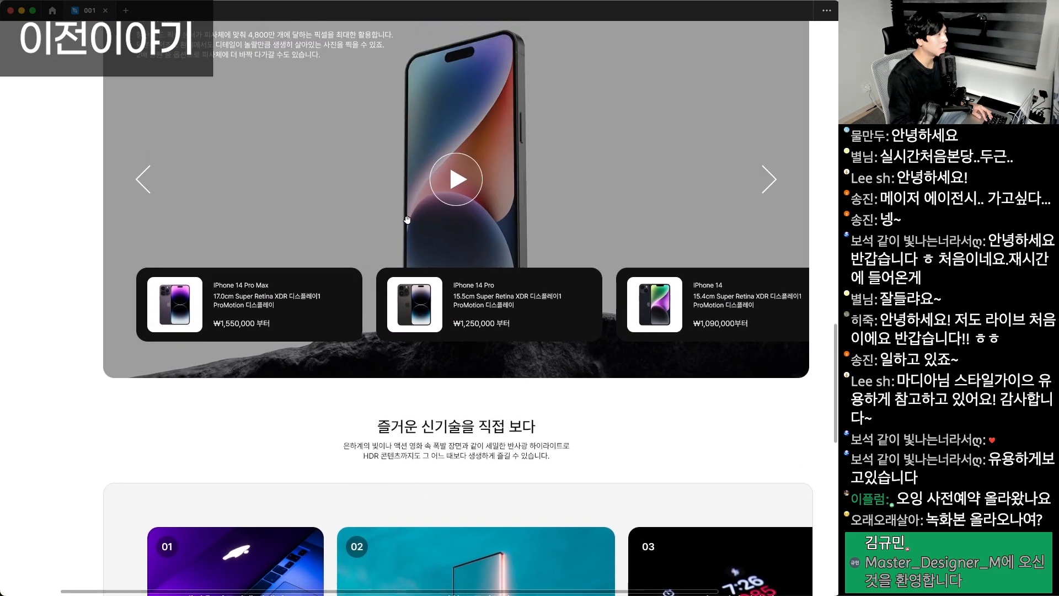
scroll(407, 220, up, 10)
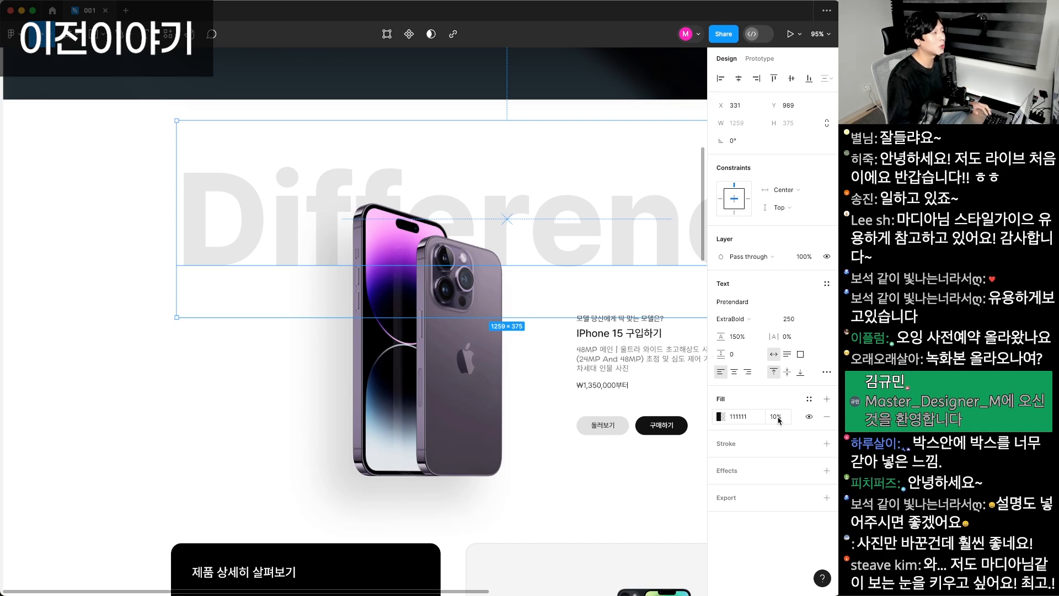
- Toggle the drop shadow on the purple iPhone image off and back on to compare its effect
scroll(552, 386, right, 5)
click(165, 421)
click(298, 353)
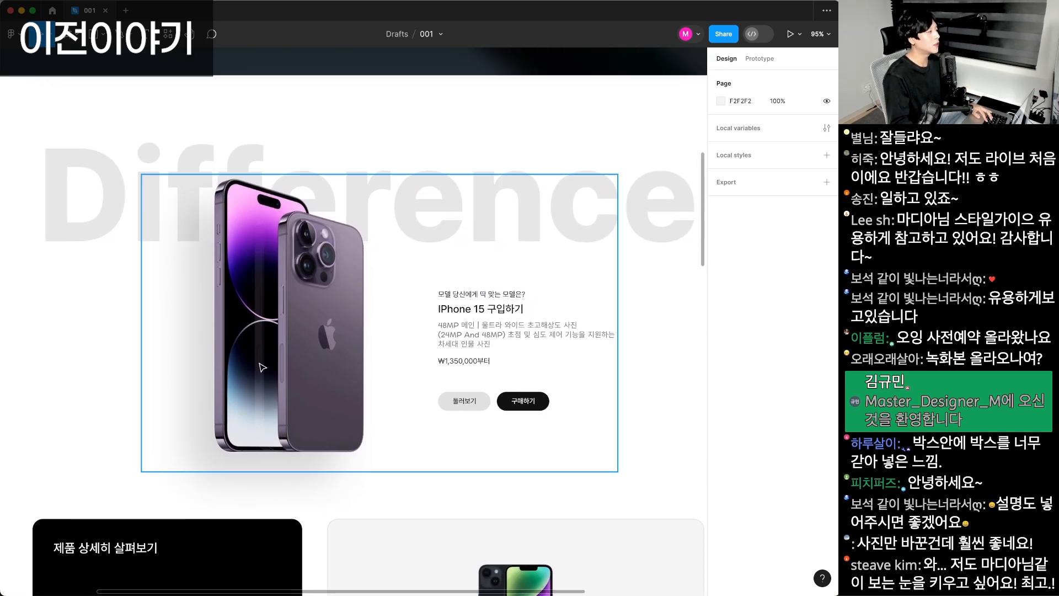
scroll(237, 325, down, 1)
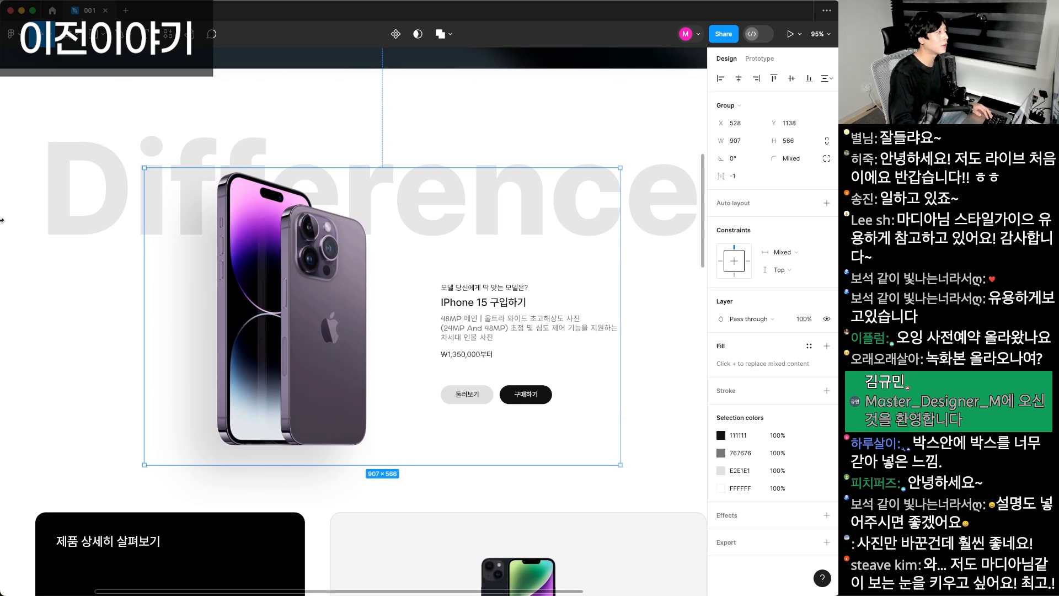
double_click(292, 320)
scroll(441, 386, up, 3)
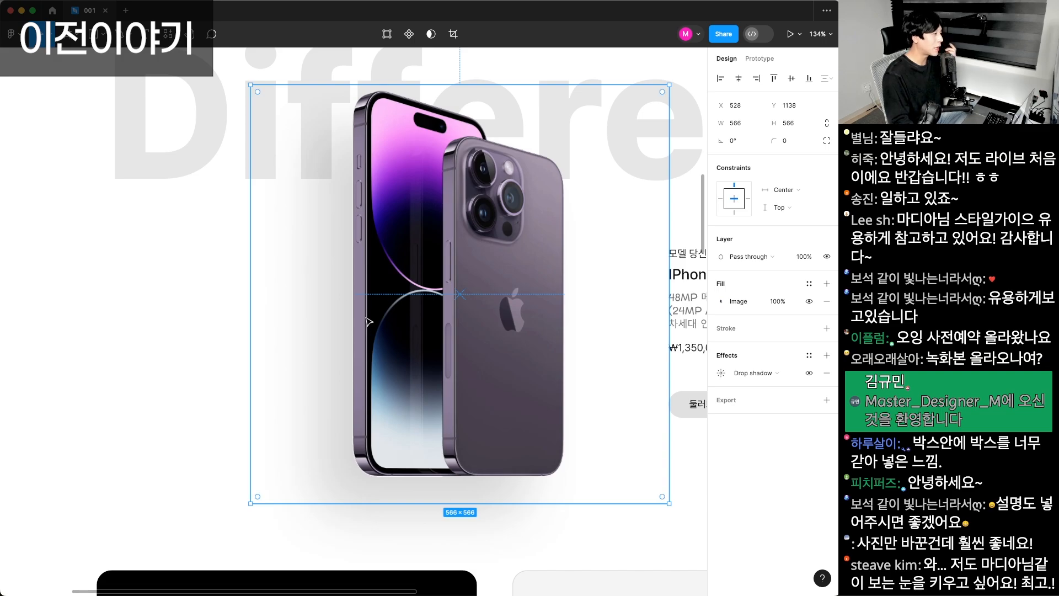
click(809, 373)
click(809, 373)
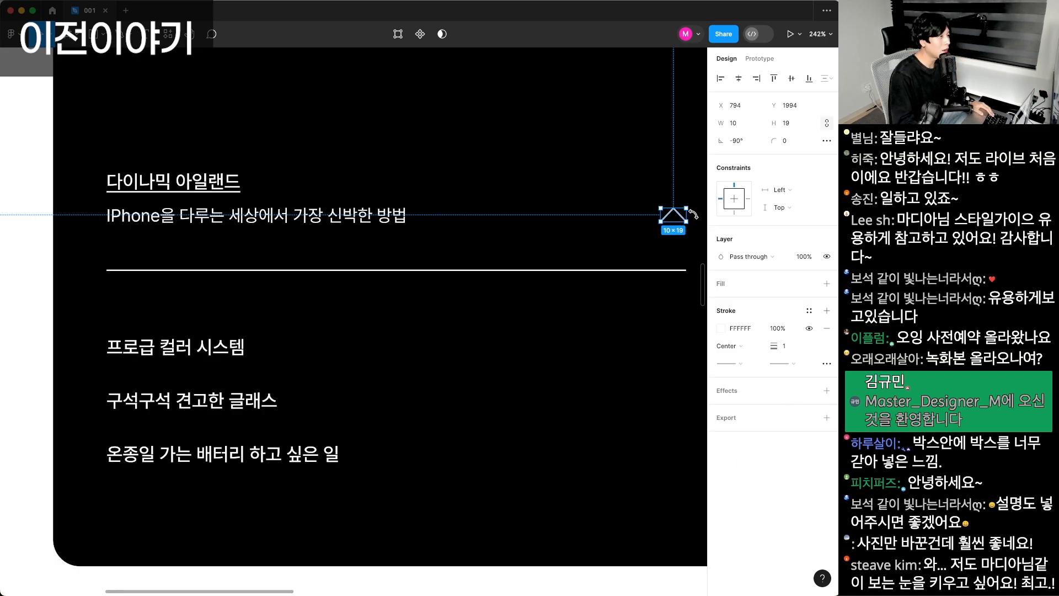
- Try rotating the white chevron beside the 다이나믹 아일랜드 item and moving it lower in the black card
drag(694, 215, 675, 287)
key(super+z)
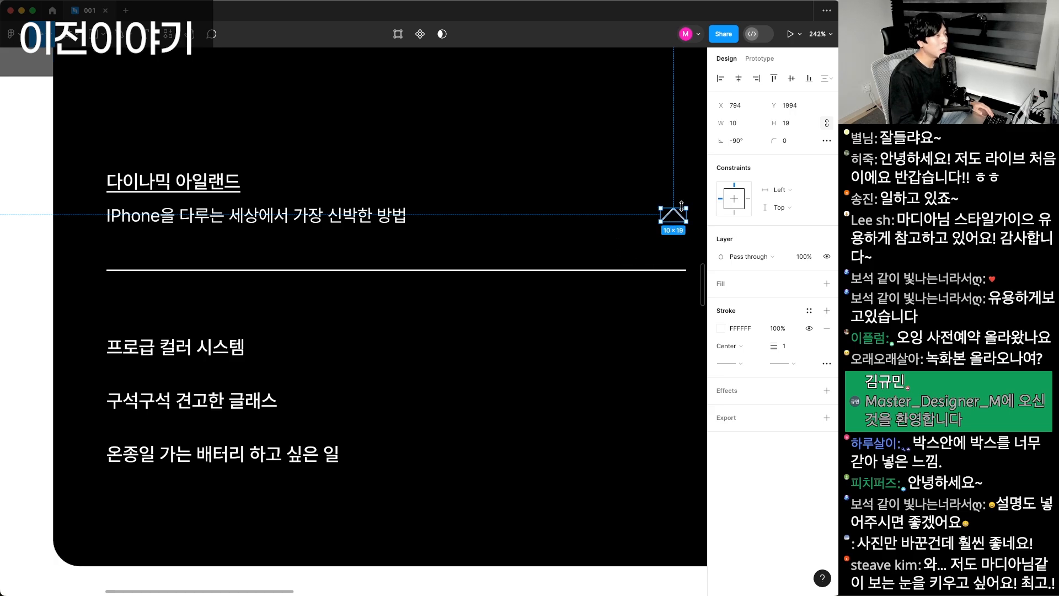
drag(668, 216, 682, 429)
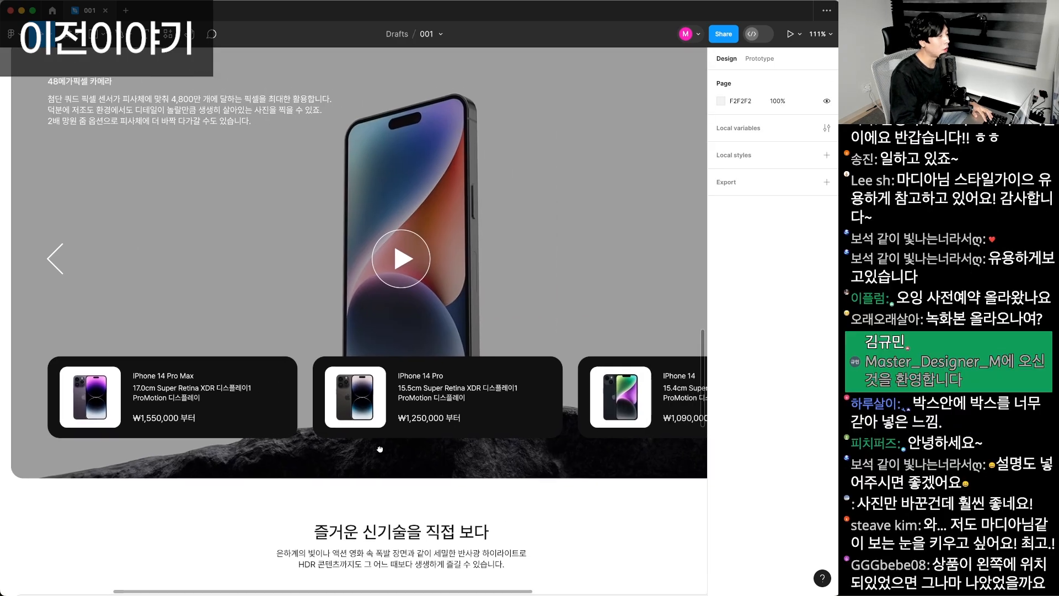
- Inspect the iPhone 14 product card row in the Take a Closer Look section and the numbered feature cards
scroll(351, 458, down, 3)
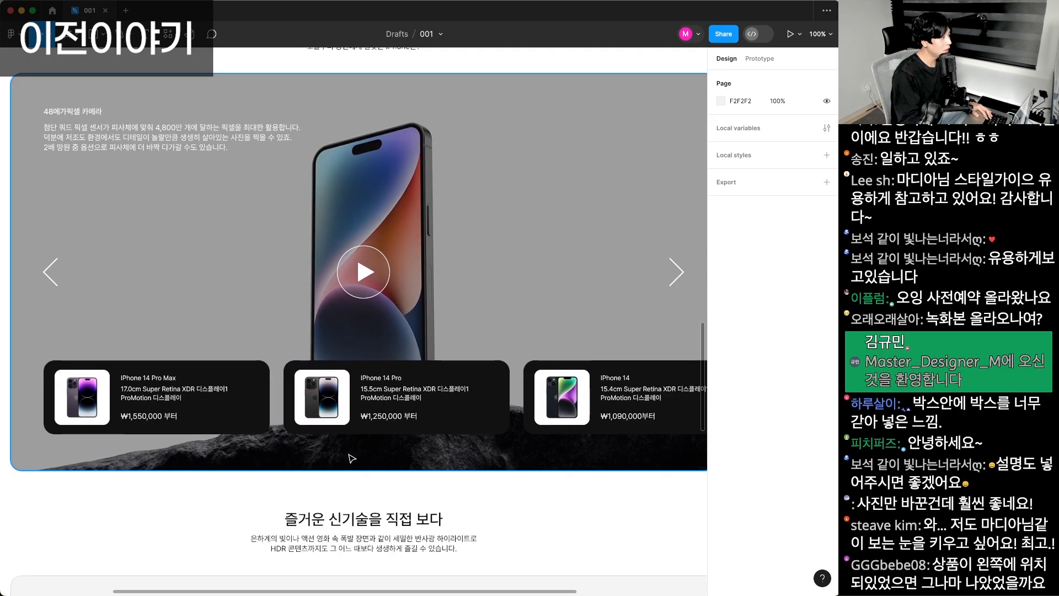
drag(352, 450, 397, 434)
click(202, 385)
drag(381, 225, 360, 274)
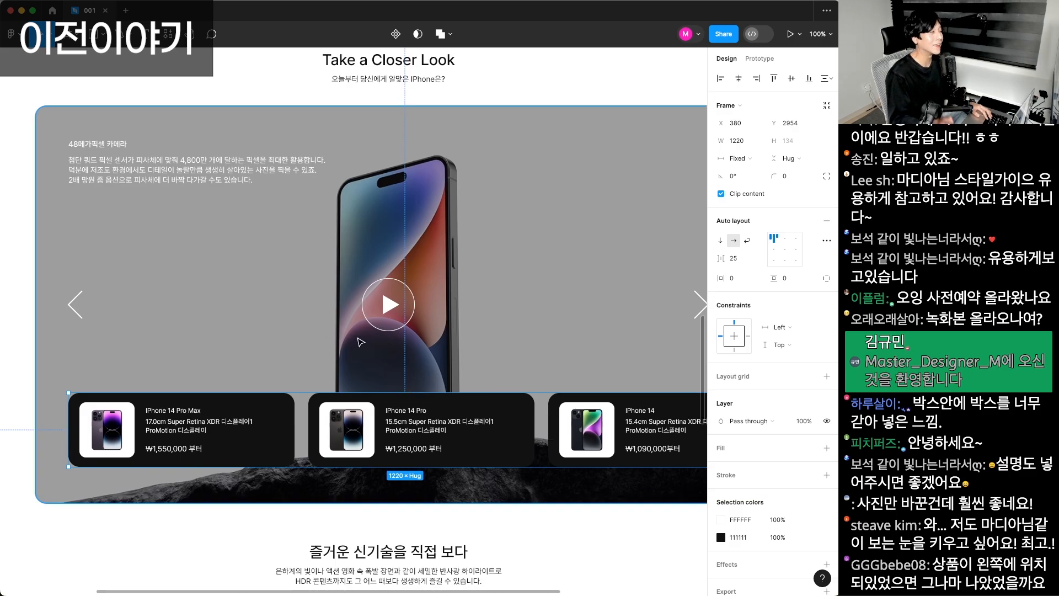
click(486, 522)
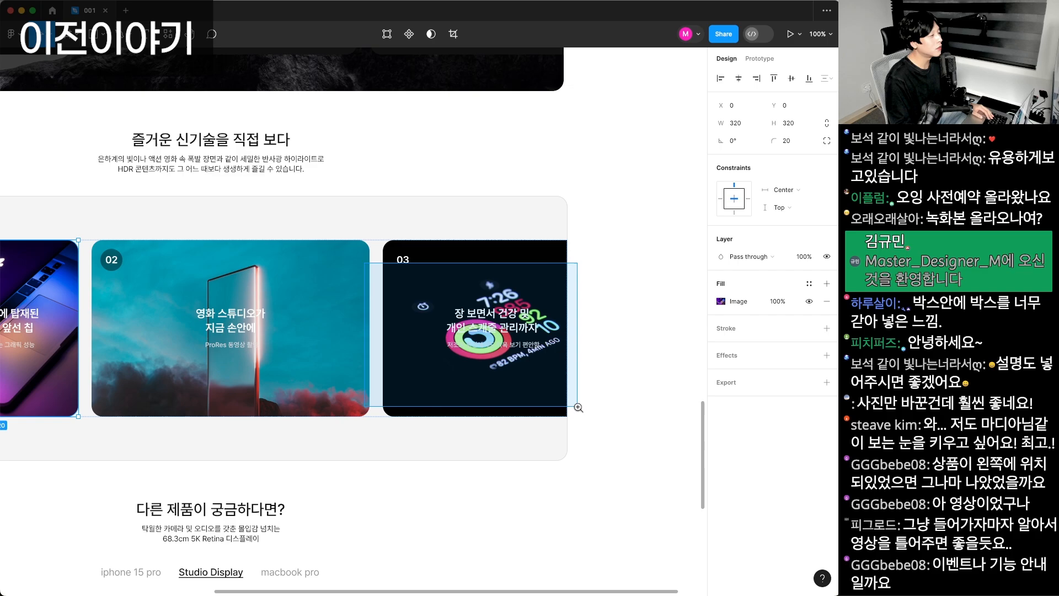
scroll(384, 364, up, 5)
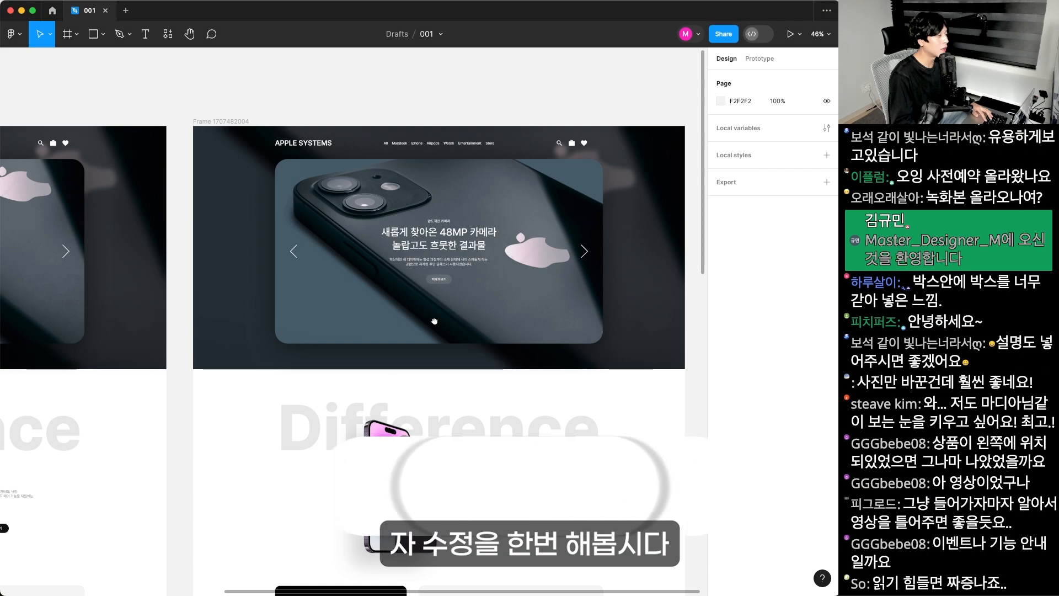
scroll(439, 266, down, 3)
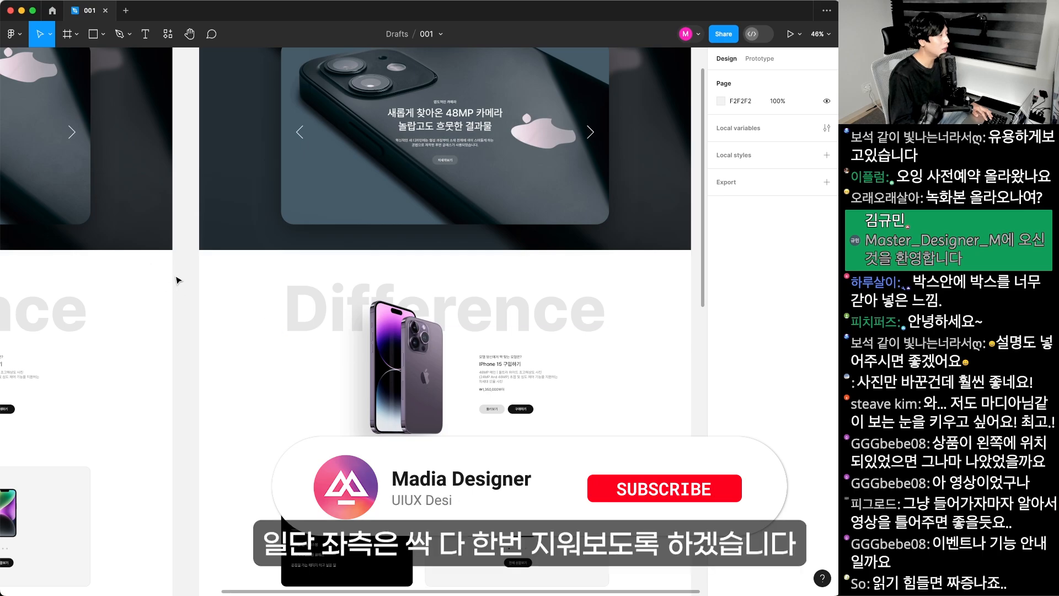
drag(183, 277, 679, 588)
key(Delete)
- Extend the emptied frame downward to a height of about 6110
scroll(497, 213, down, 10)
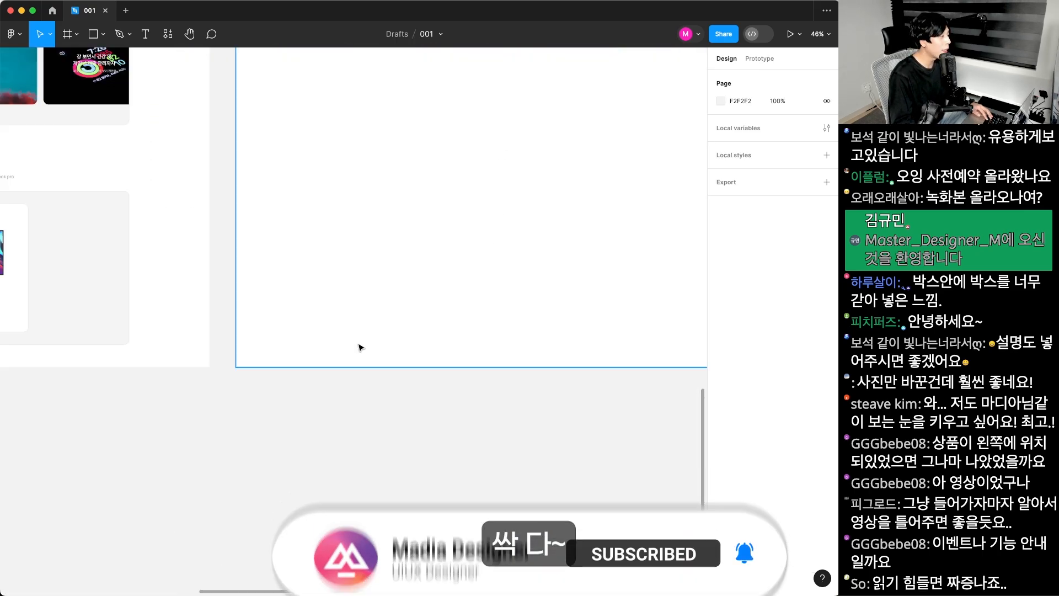
click(362, 364)
drag(364, 367, 367, 592)
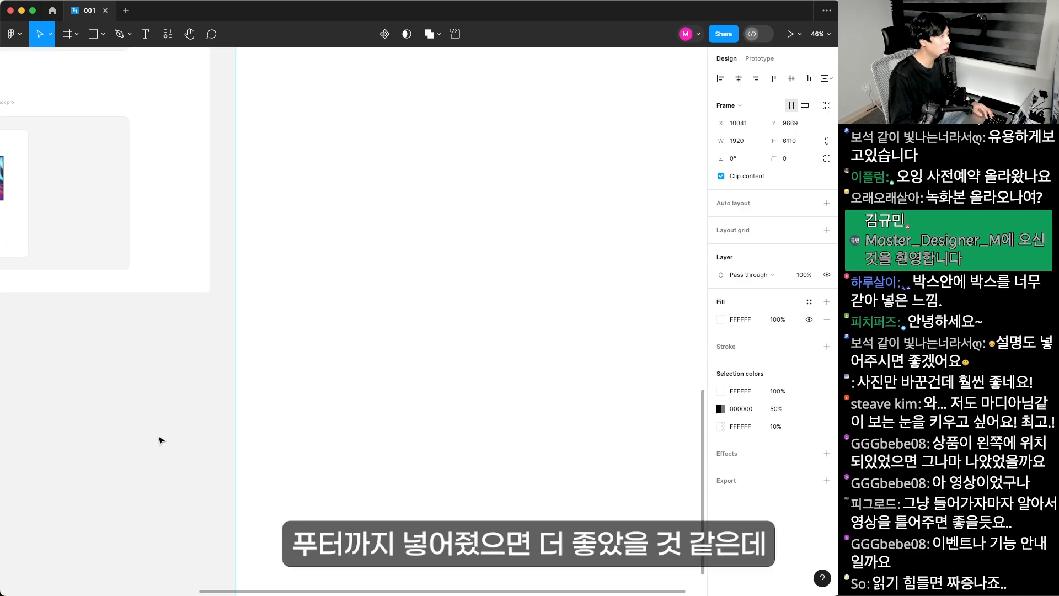
click(164, 437)
key(super+minus)
key(super+minus)
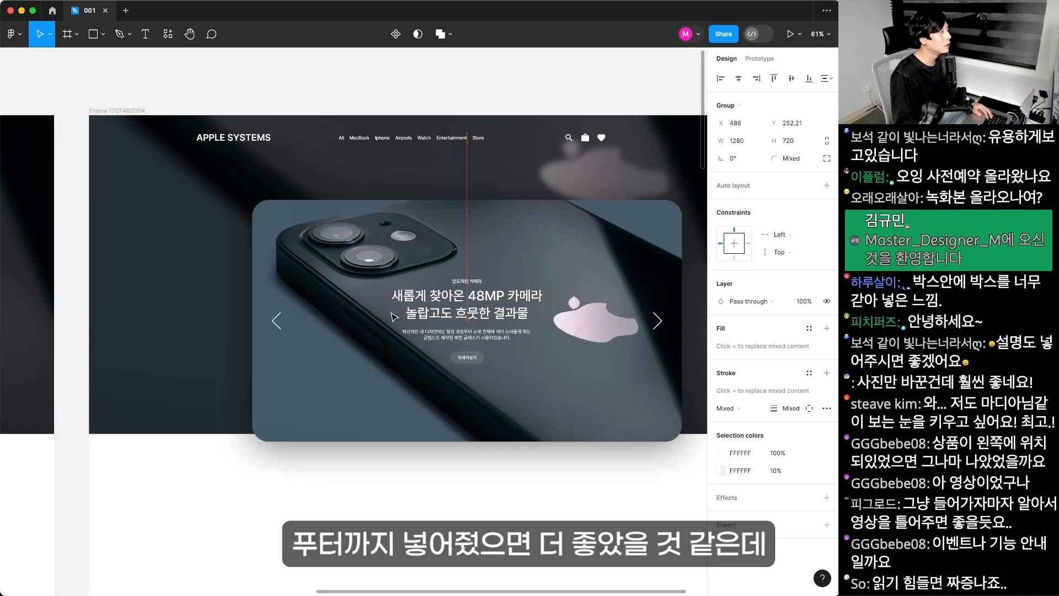
- Align the hero content group with the centre of the frame and delete the rounded card image behind the headline
drag(392, 313, 336, 272)
click(375, 475)
click(584, 262)
key(Delete)
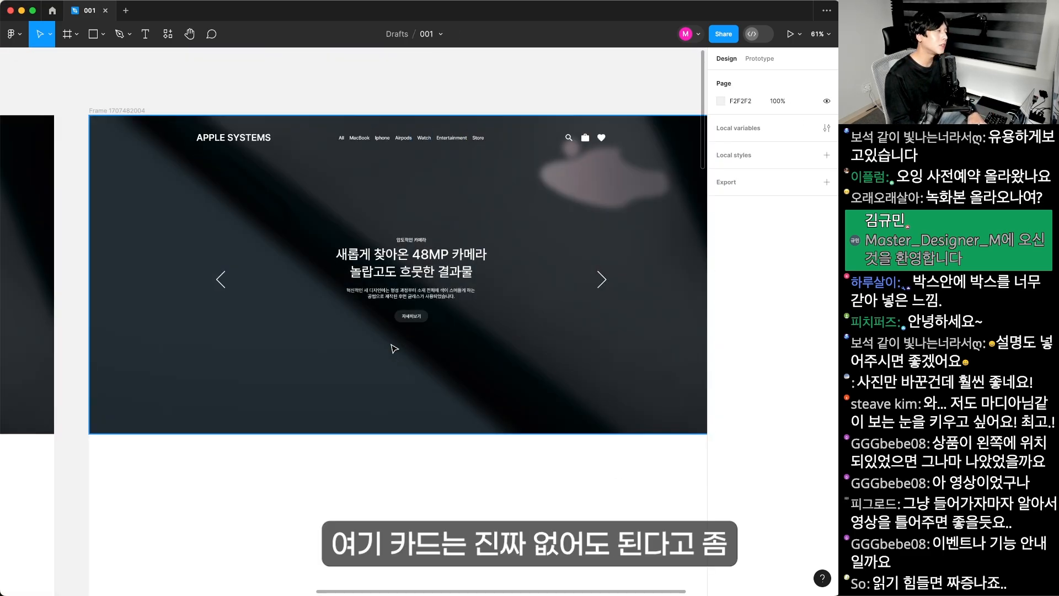
- Delete the 50% black background-blur overlay covering the hero image
click(584, 261)
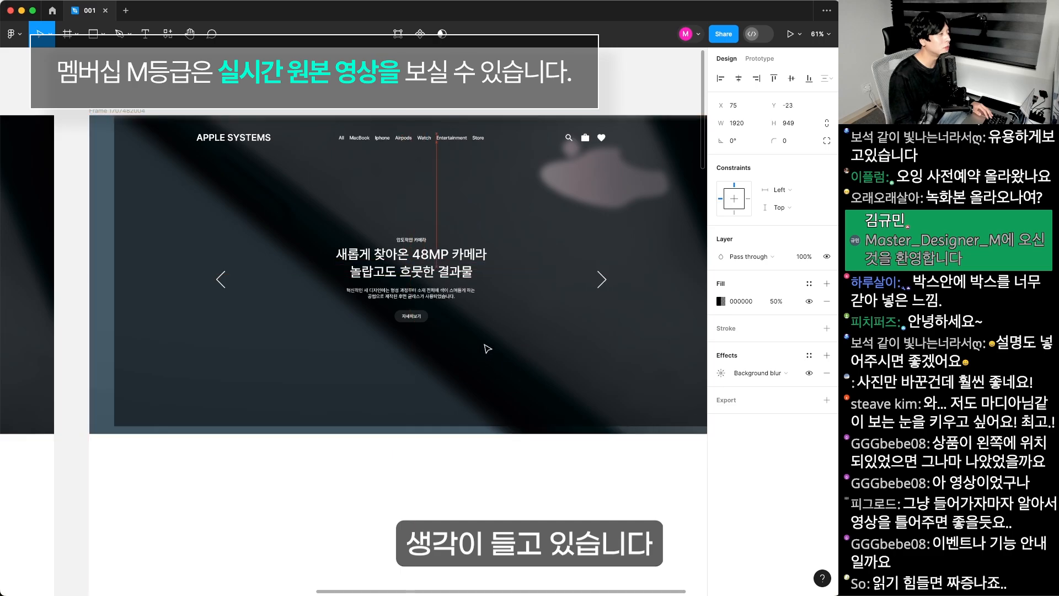
key(Delete)
drag(443, 451, 491, 453)
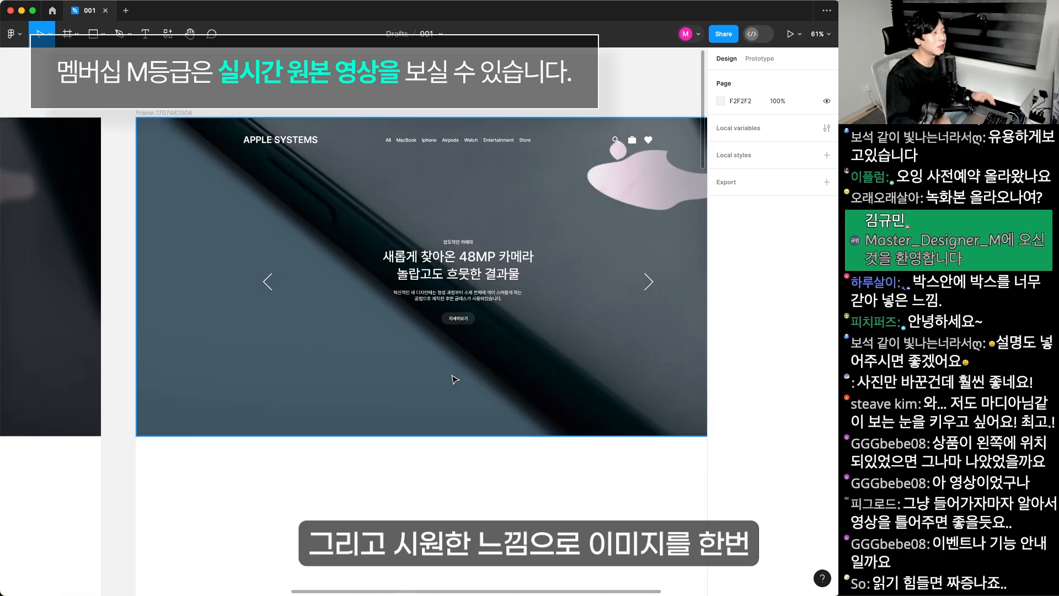
- Set the hero background image's scaling mode to Fill so it covers the 1920 × 1080 area
click(454, 379)
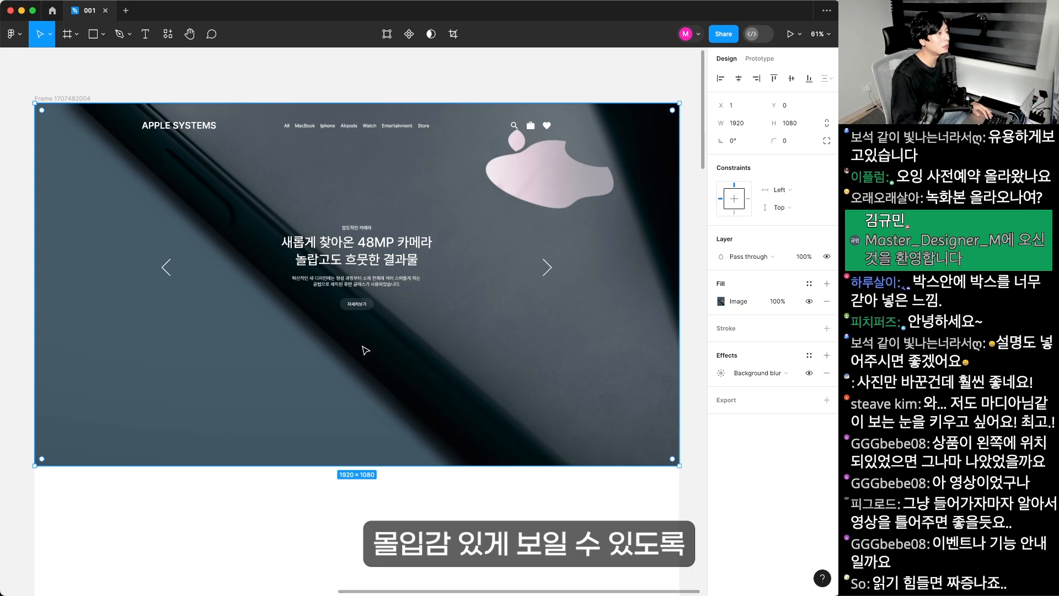
click(720, 302)
click(589, 351)
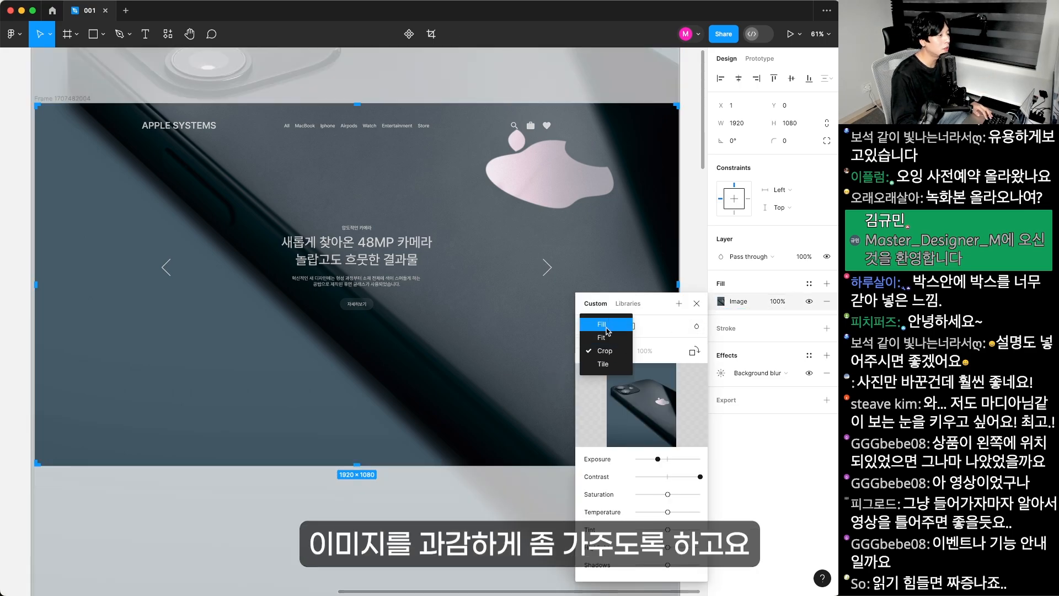
click(607, 327)
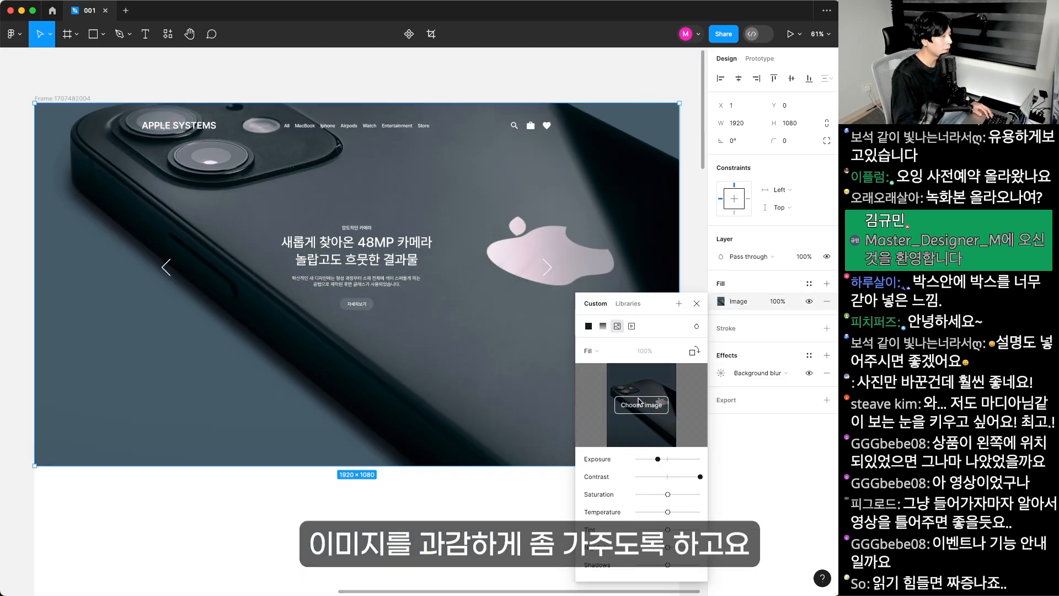
- Switch the hero background image to Crop mode and shift the phone photo slightly down within the frame
click(607, 351)
click(593, 370)
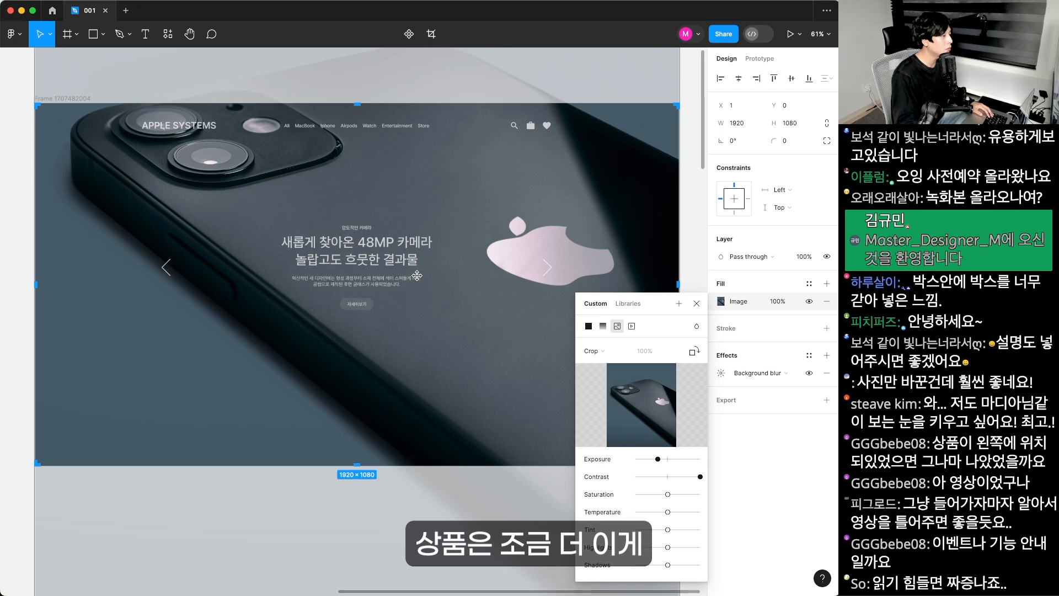
drag(417, 276, 418, 314)
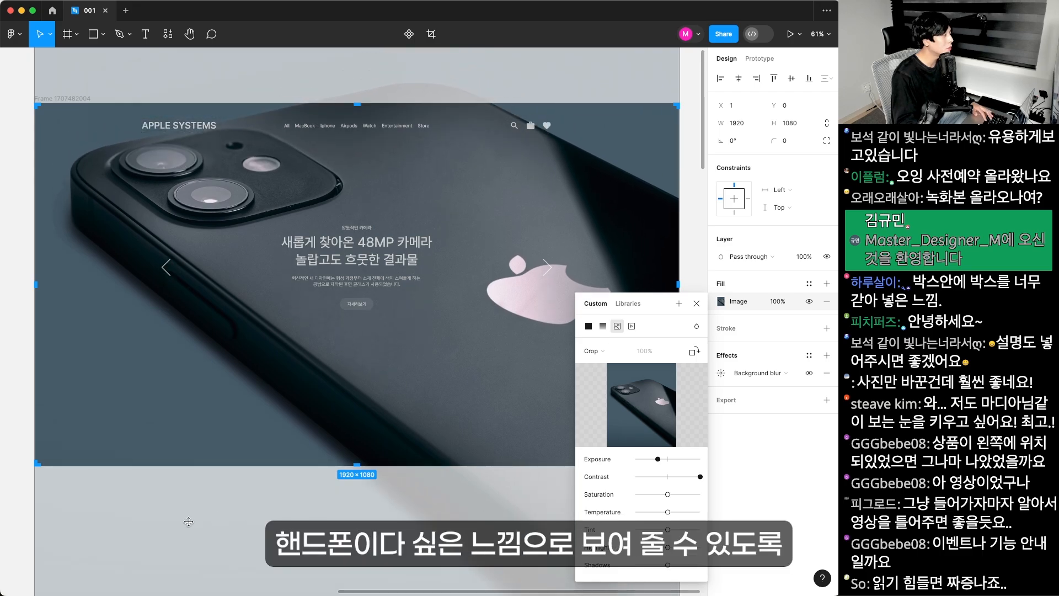
scroll(188, 521, left, 3)
click(180, 319)
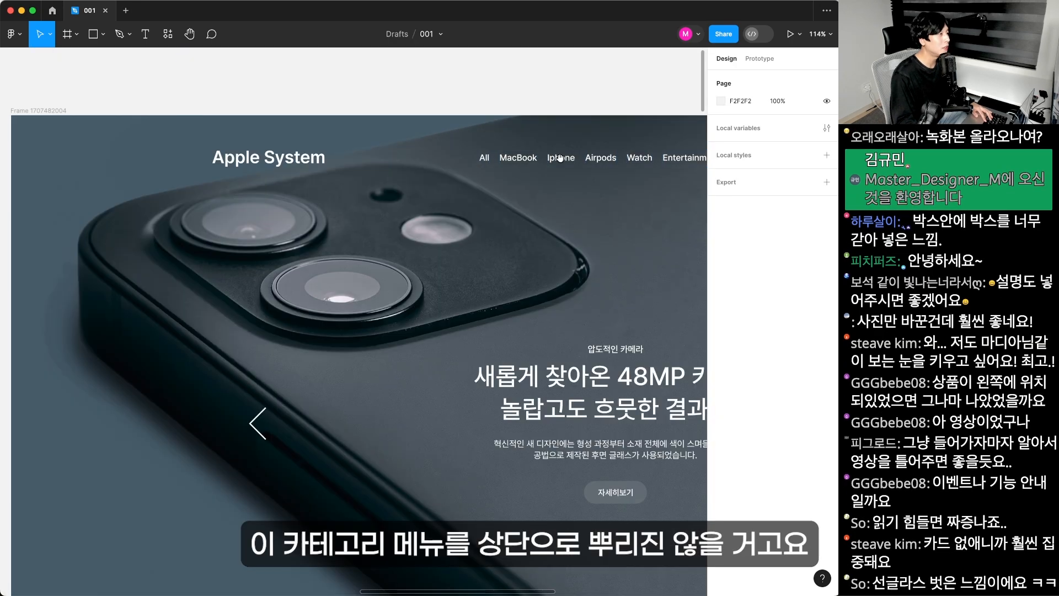
- Examine the category menu in the revised hero header and compare it with the header of the original frame
scroll(559, 157, right, 3)
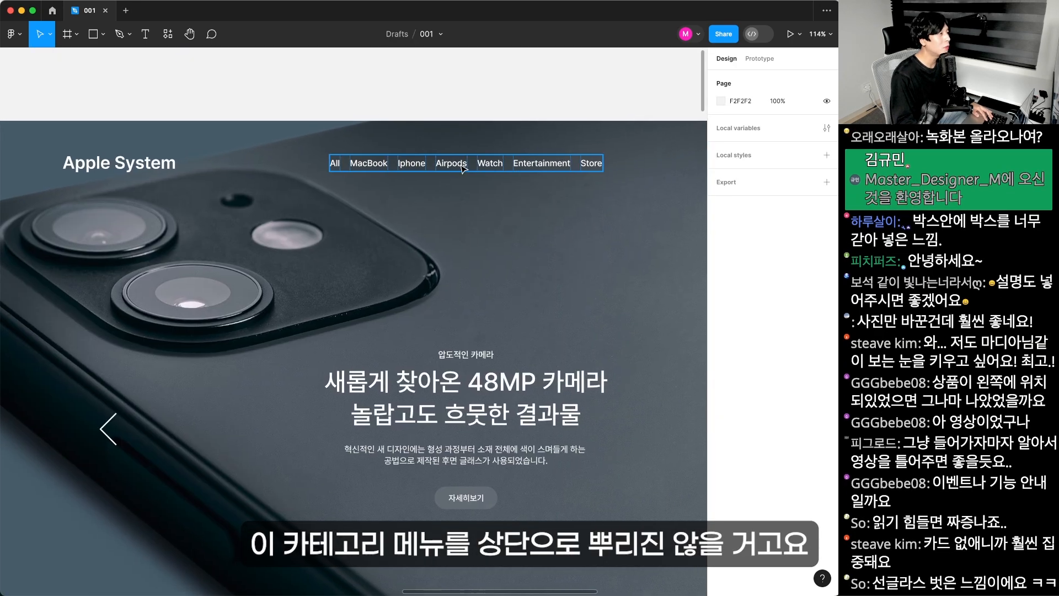
click(462, 168)
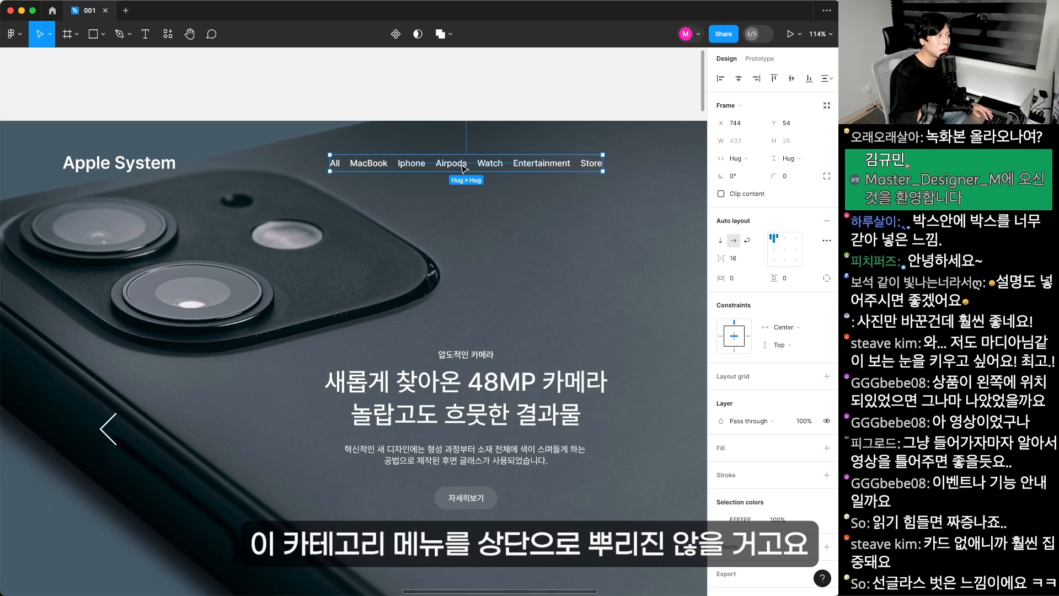
click(477, 105)
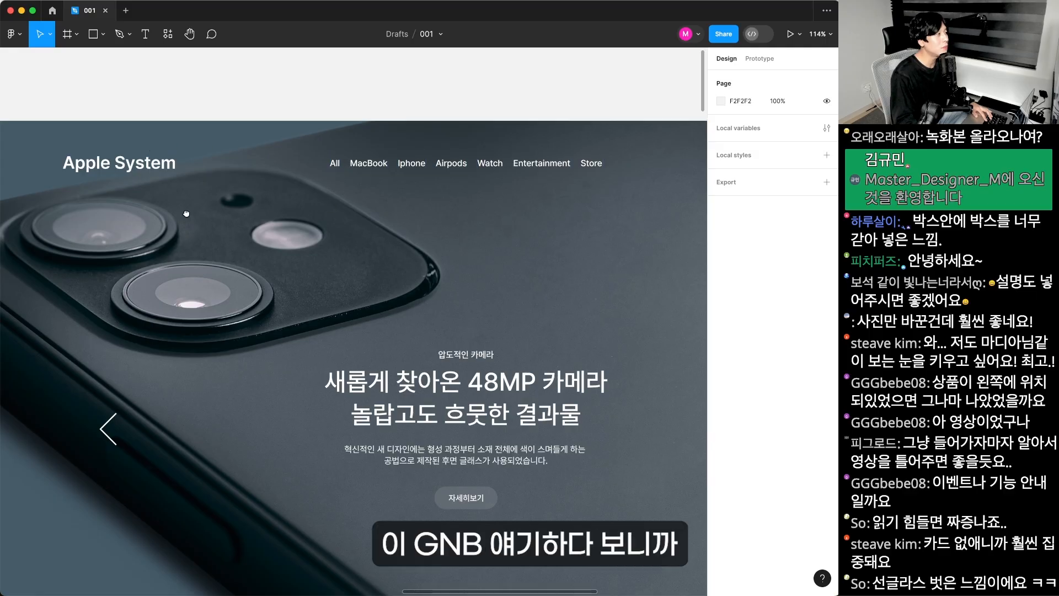
drag(185, 214, 534, 226)
drag(92, 228, 425, 234)
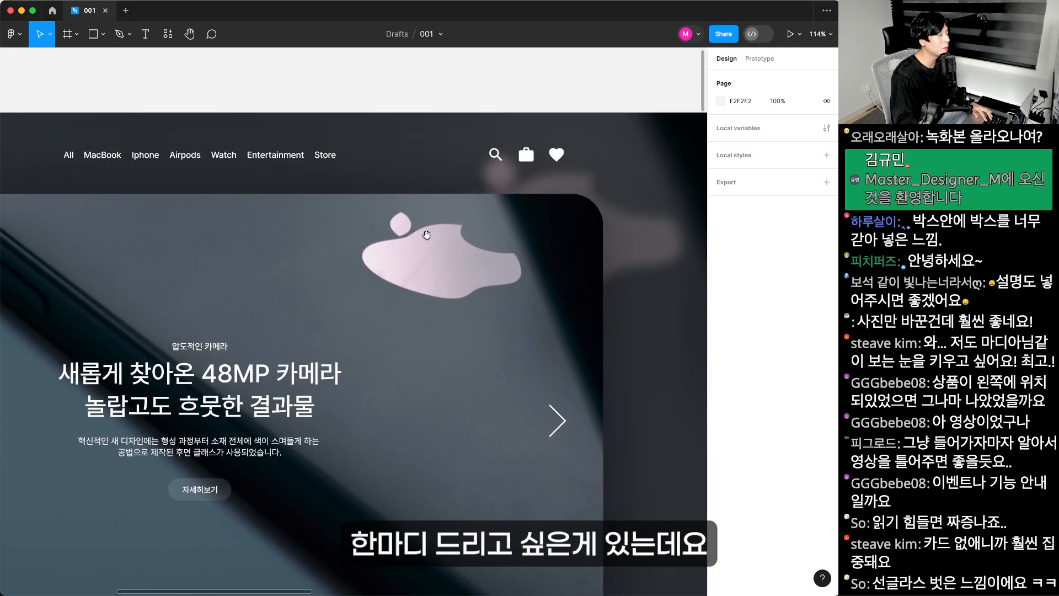
key(super+0)
scroll(425, 233, left, 6)
scroll(425, 233, up, 1)
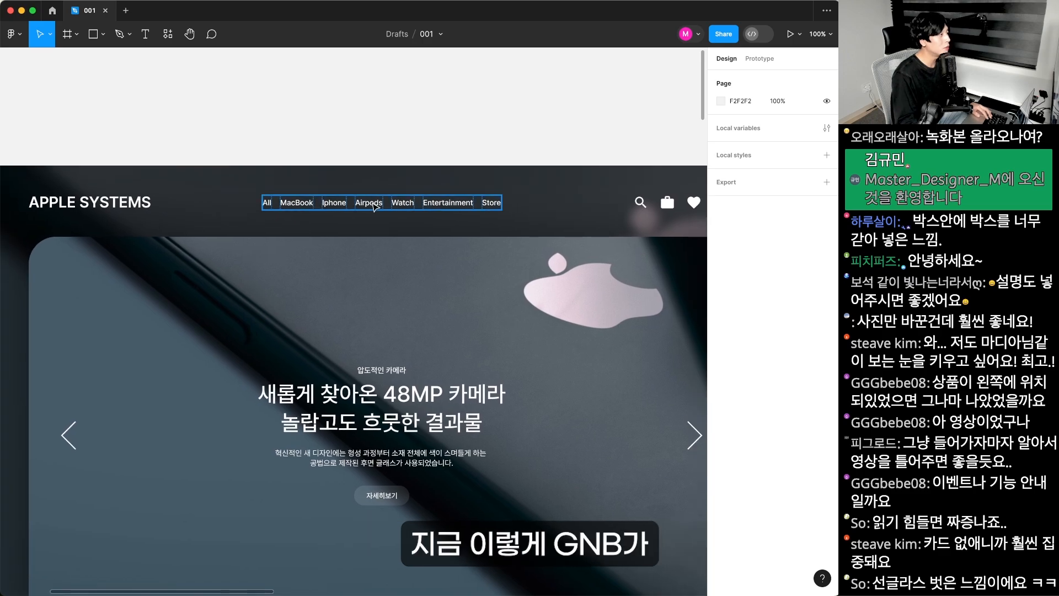
key(super+minus)
key(z)
drag(127, 212, 617, 385)
click(355, 268)
scroll(371, 163, down, 1)
click(371, 160)
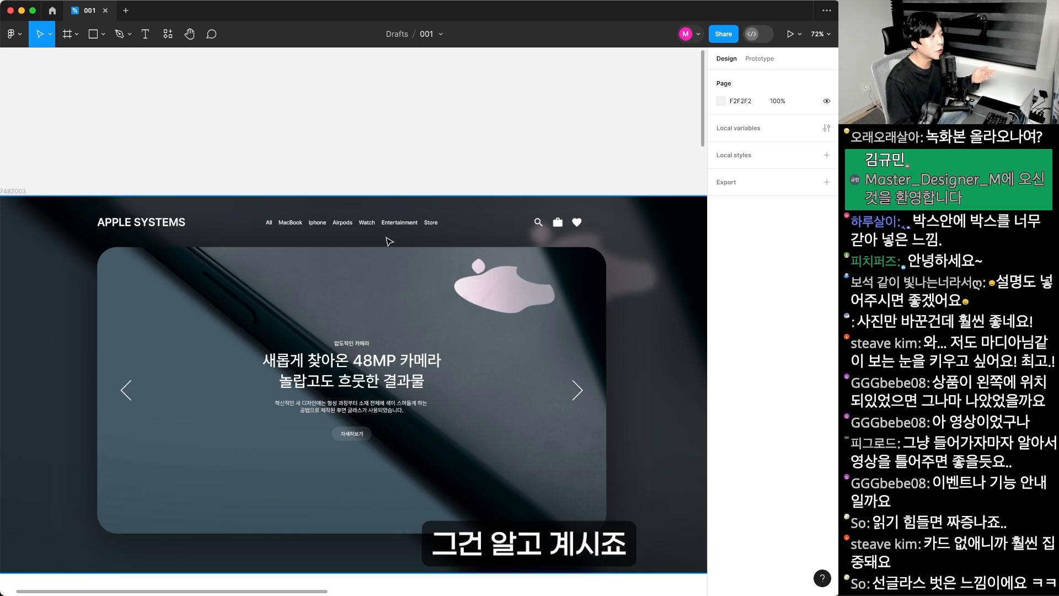
- Move the original frame's logo, category menu and icons together down onto the white area above the Difference heading
drag(80, 211, 609, 231)
drag(354, 331, 440, 181)
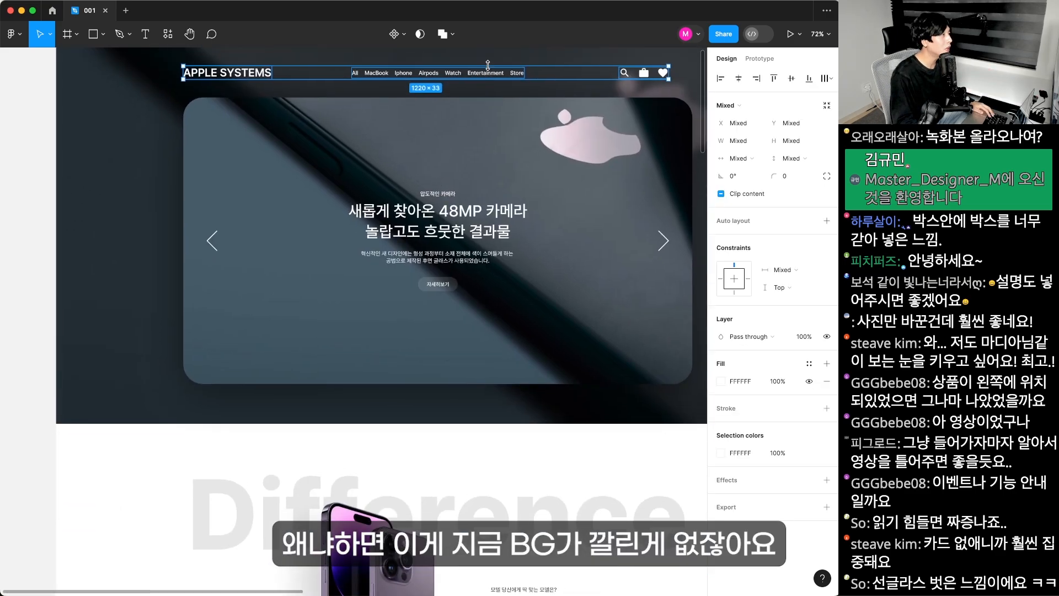
drag(498, 258, 487, 452)
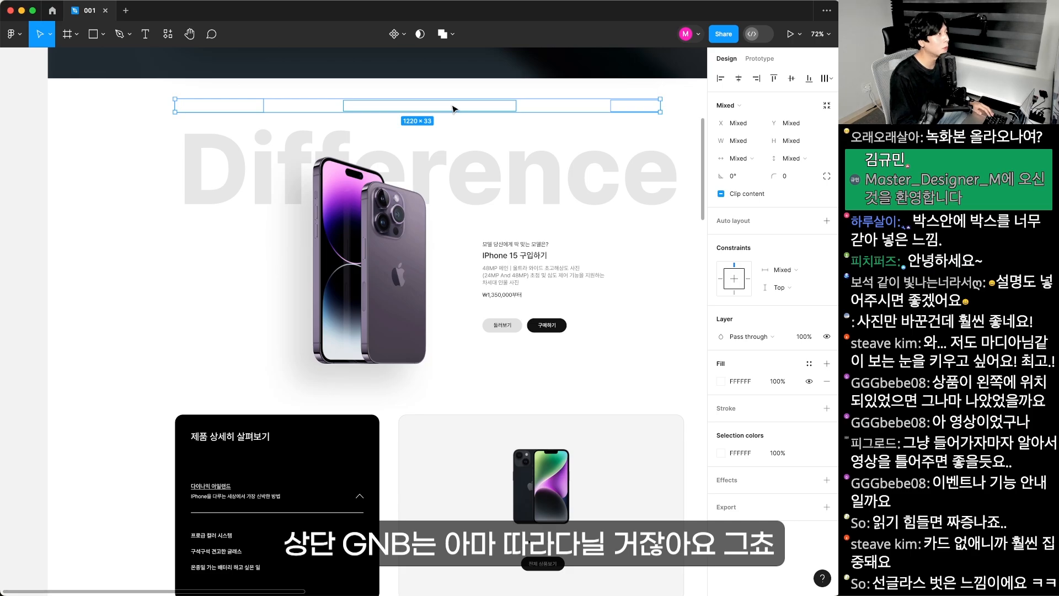
- Undo the move of the original frame's logo, category menu and icons
drag(451, 106, 420, 551)
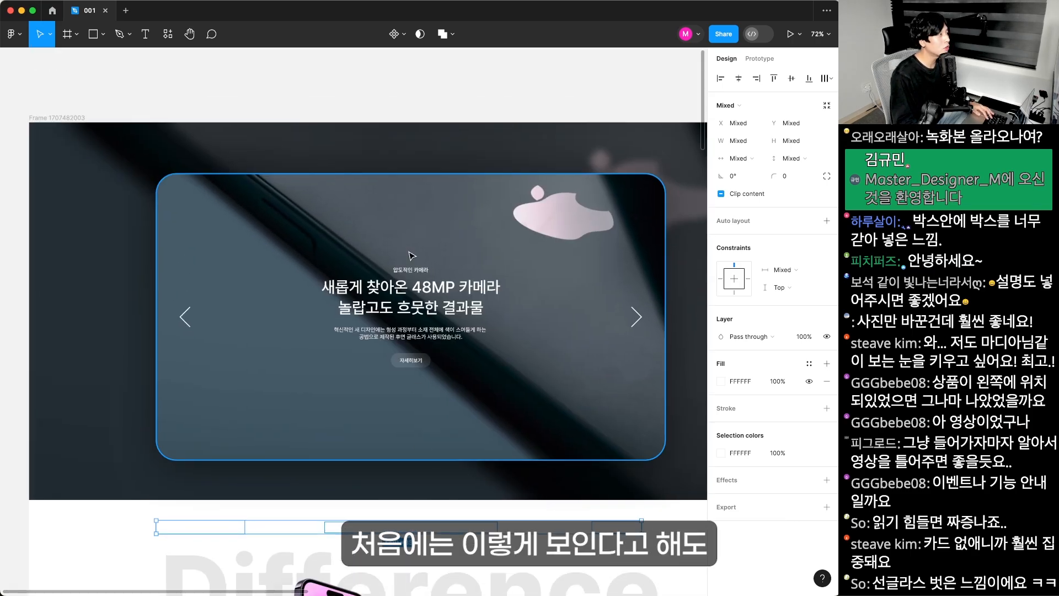
key(super+z)
key(super+z)
drag(134, 100, 652, 278)
click(480, 178)
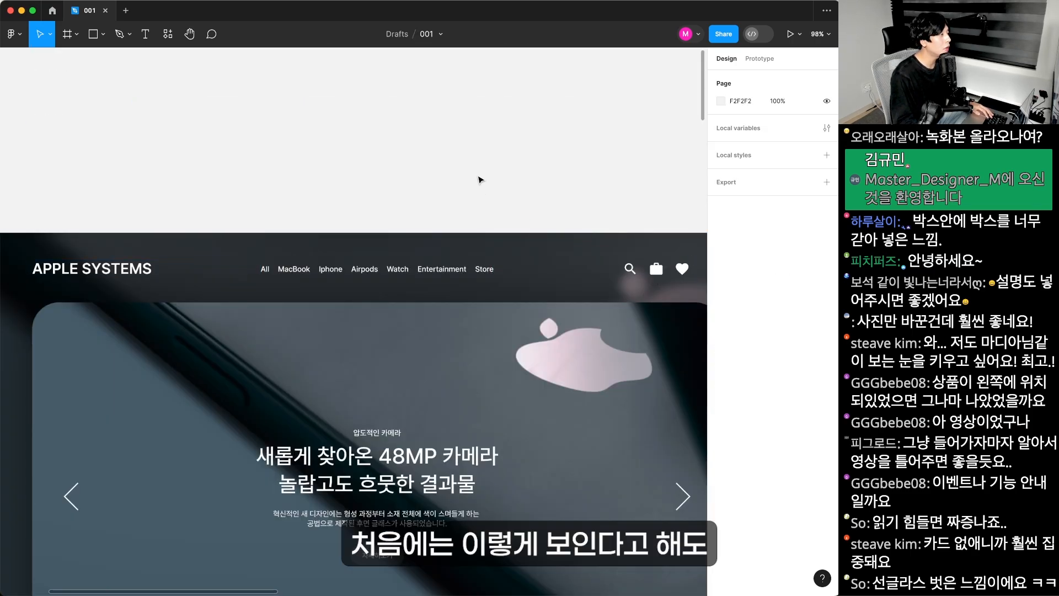
drag(464, 217, 471, 77)
drag(476, 370, 482, 101)
scroll(430, 349, down, 8)
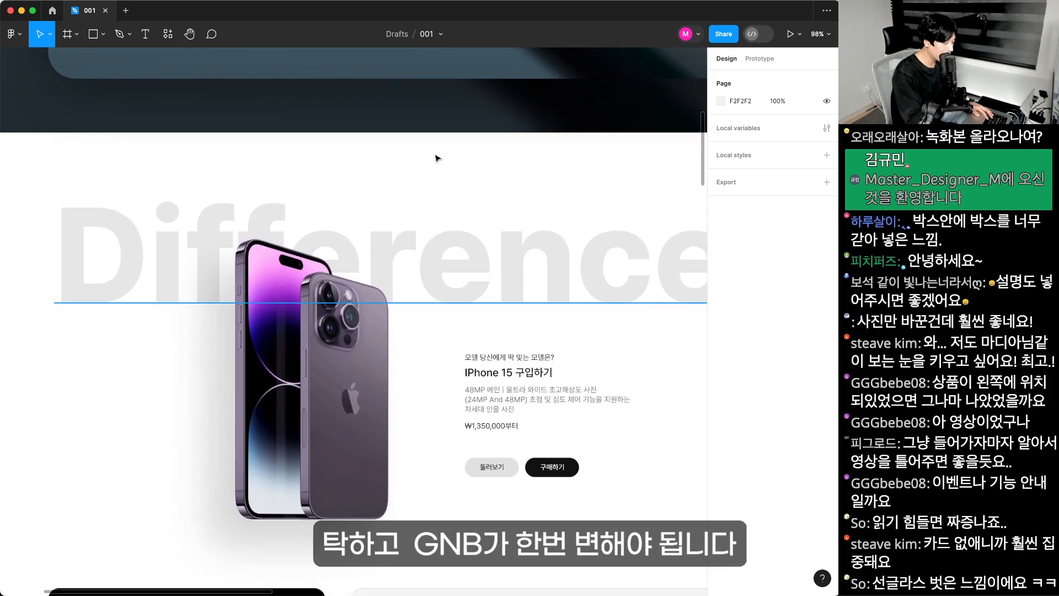
key(super+minus)
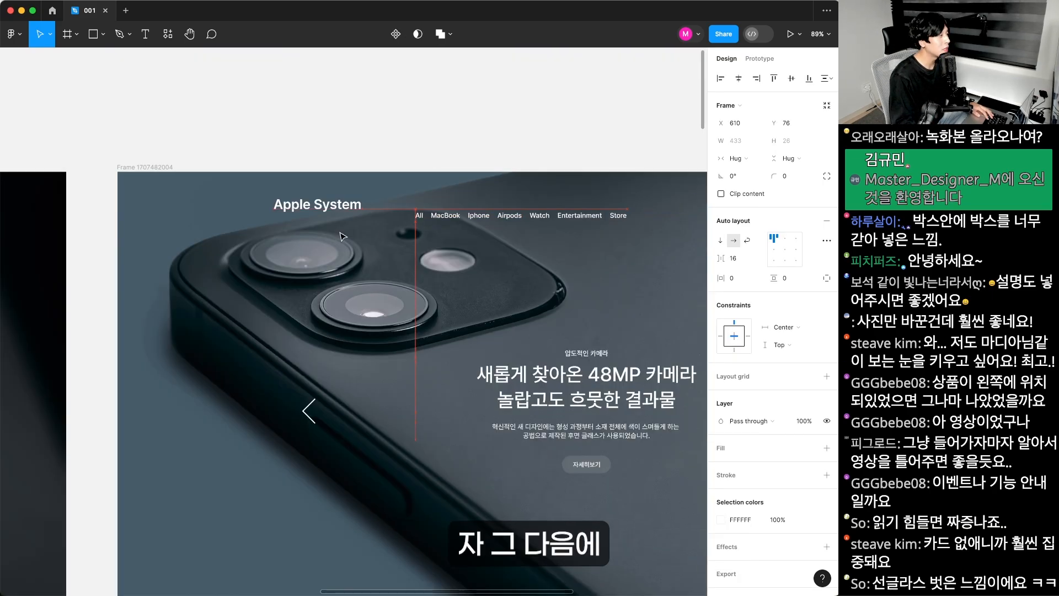
- Left-align the revised header's category menu below the Apple System logo at X 71 and change its auto layout direction to vertical
drag(480, 221, 166, 211)
shift+click(316, 211)
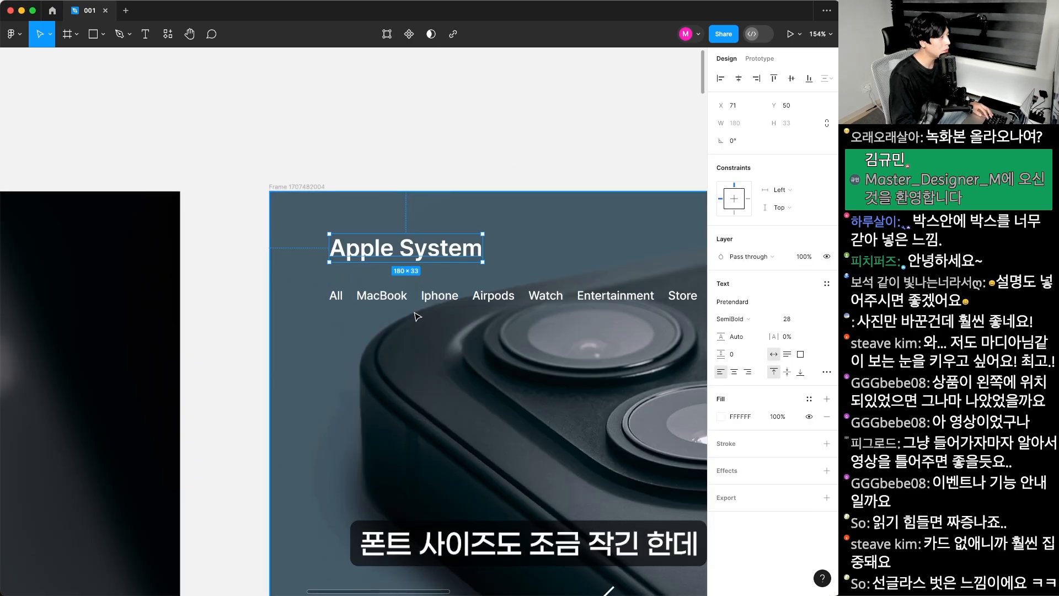
click(520, 299)
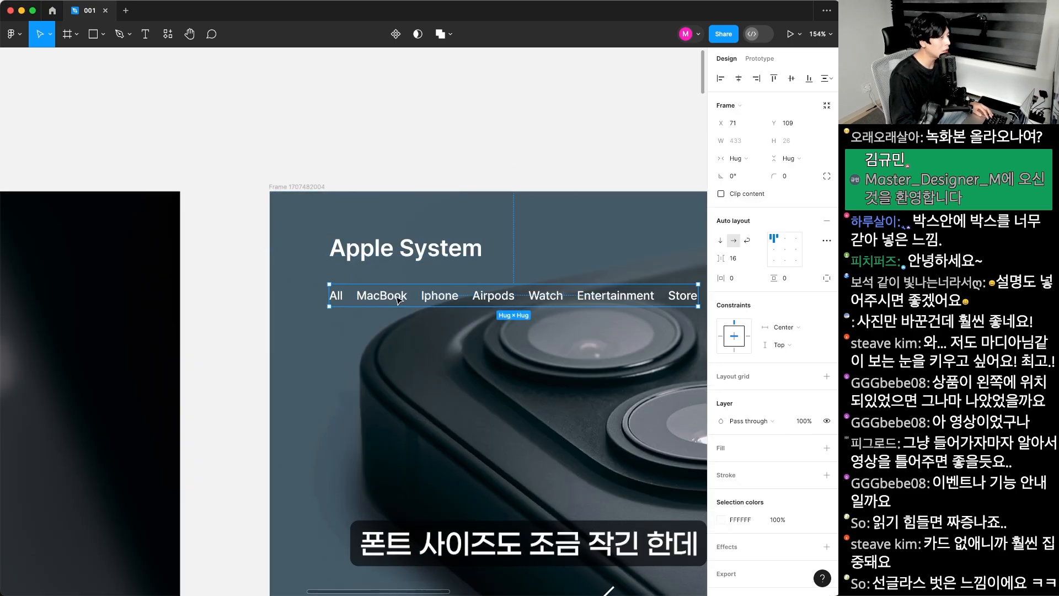
click(720, 242)
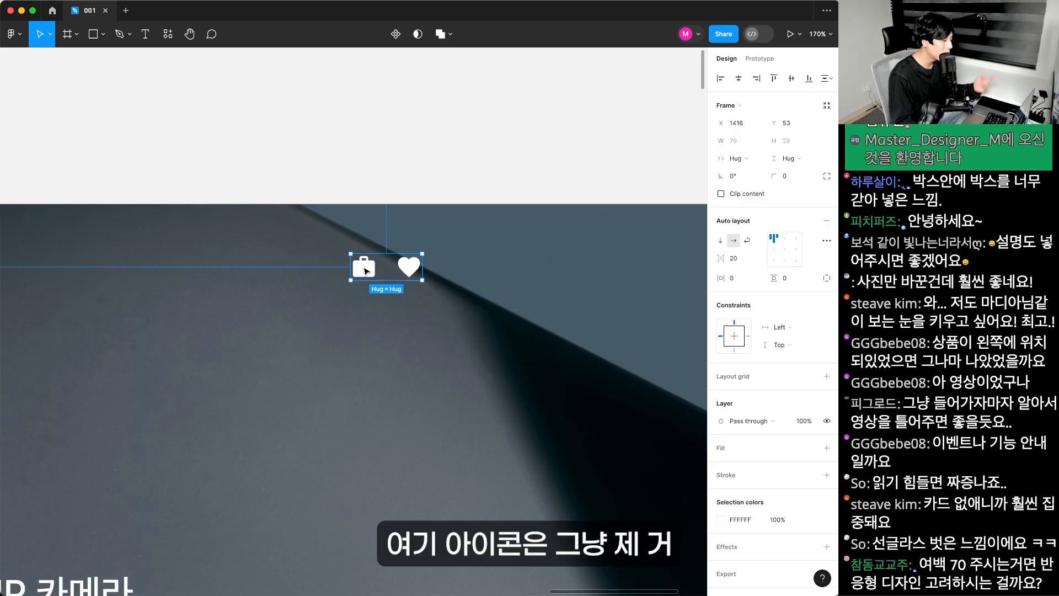
- Replace the filled bag and heart icons in the revised header with outline bag and heart icons
key(Delete)
key(super+Tab)
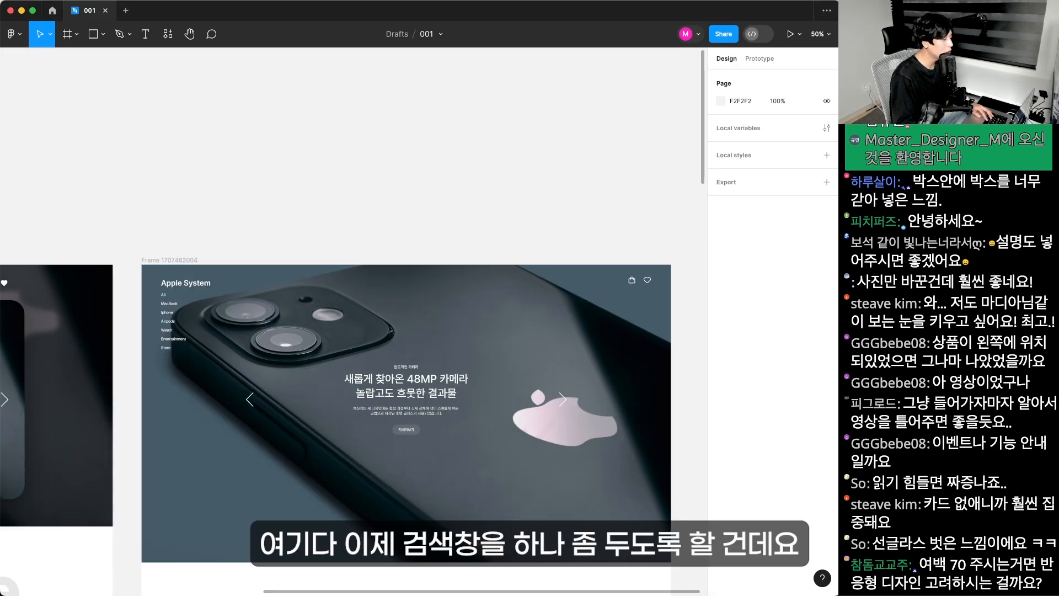
key(super+Tab)
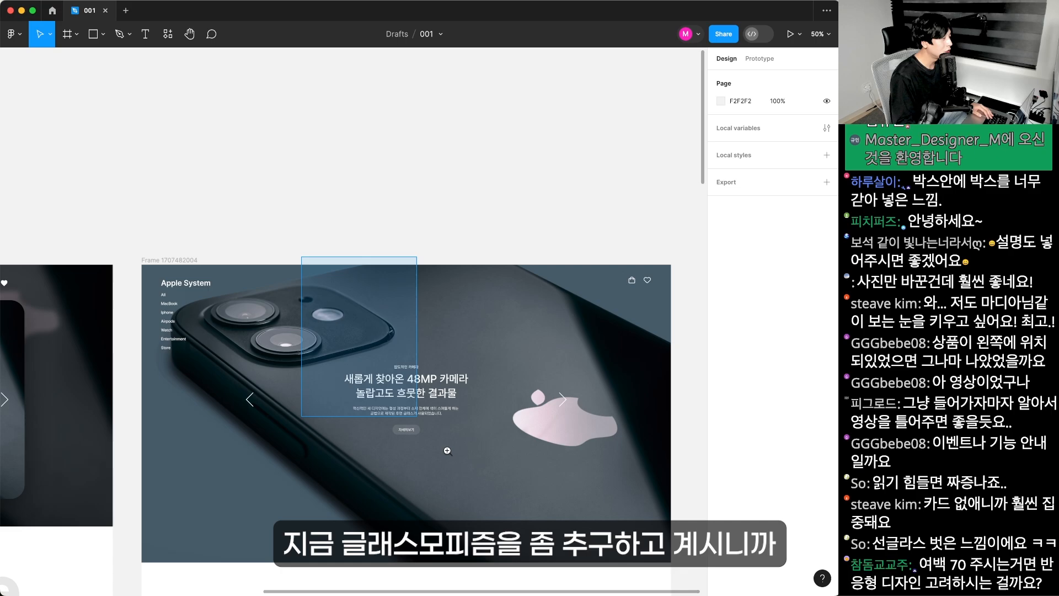
- Copy the 자세히보기 button's background shape into the header as a 400 × 48 search bar and set its fill opacity to 20%
scroll(429, 418, up, 5)
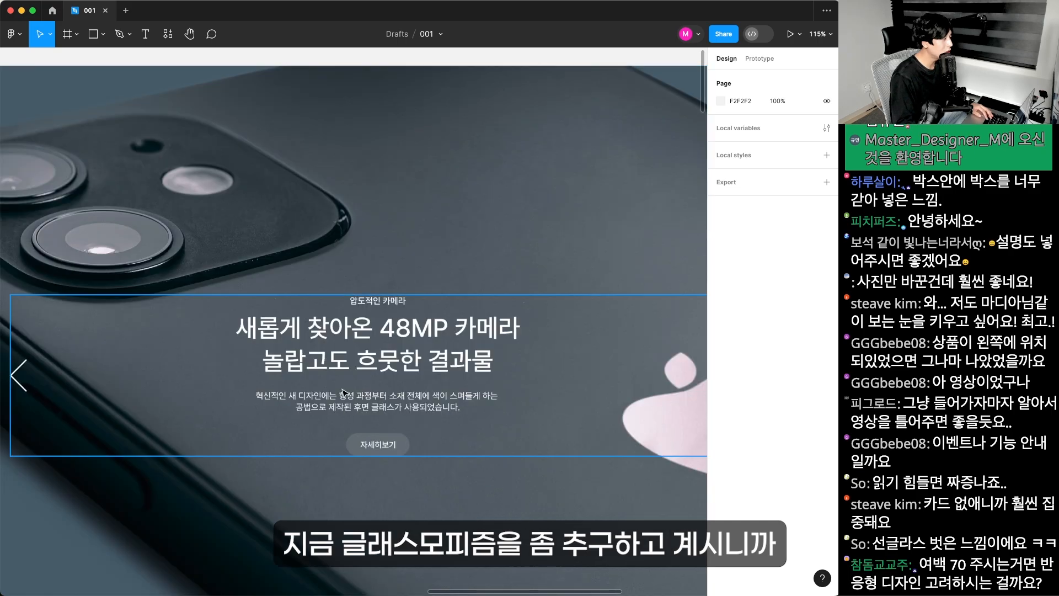
click(388, 446)
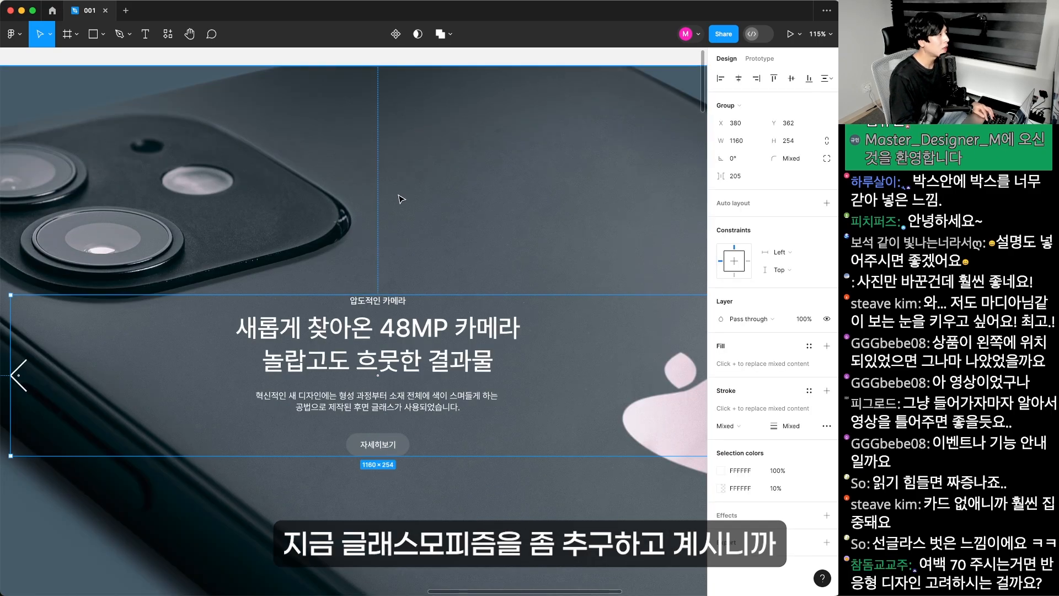
scroll(419, 408, up, 3)
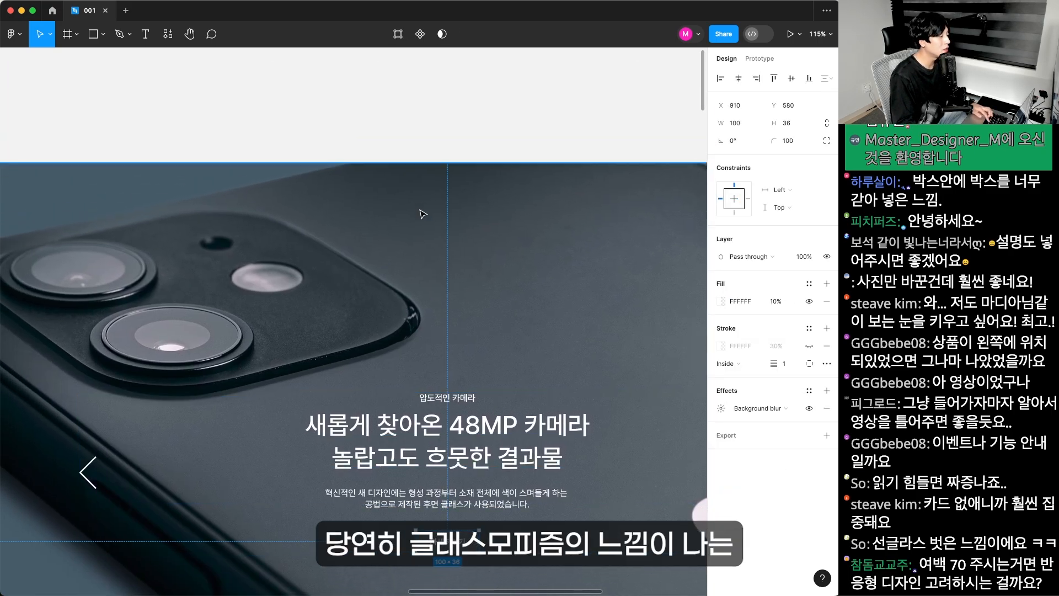
scroll(315, 157, up, 5)
key(super+v)
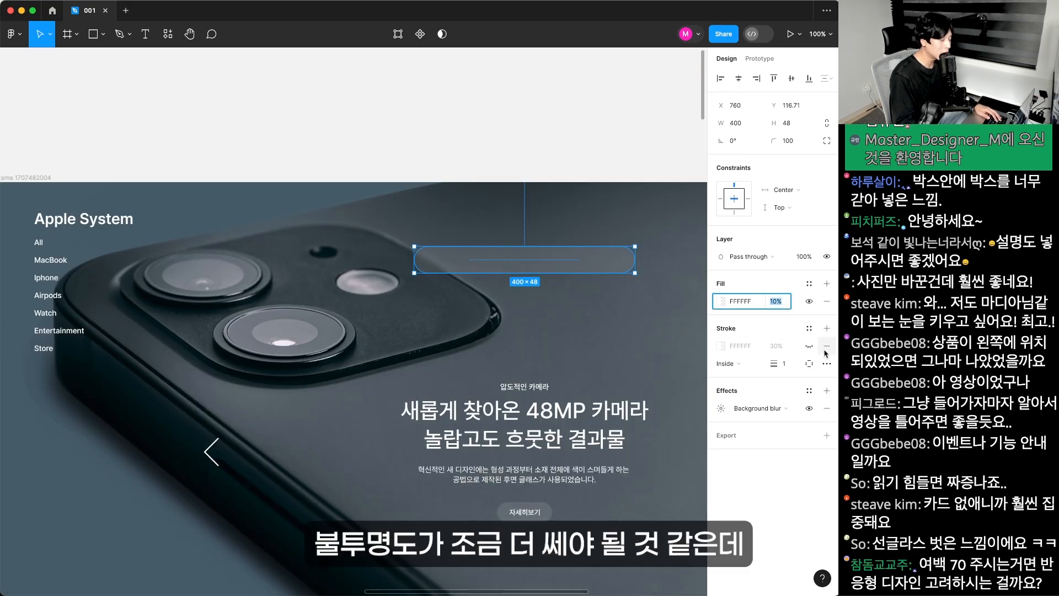
text(20)
key(Return)
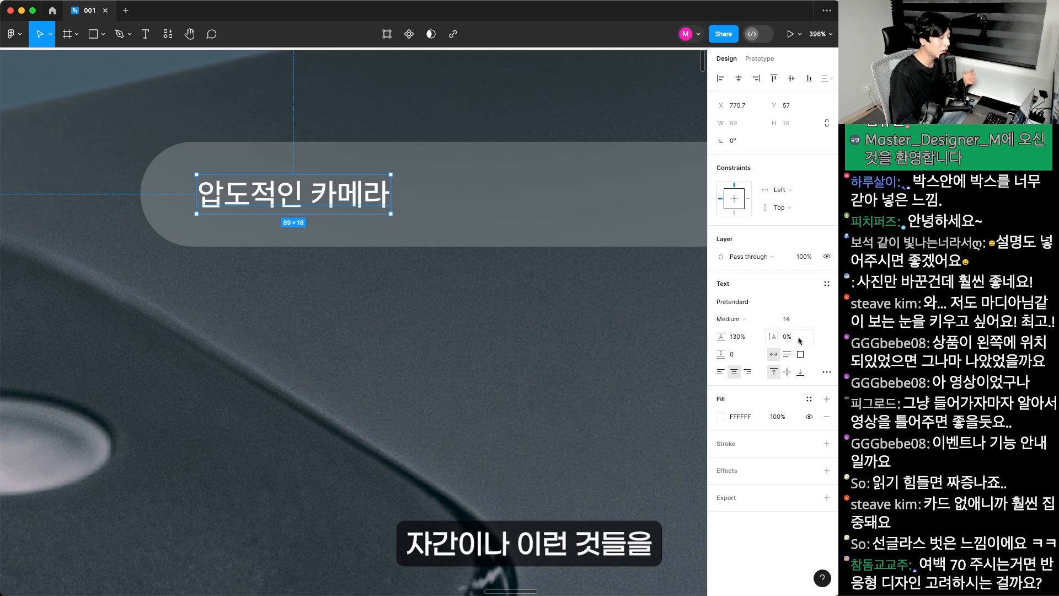
- Turn the text copied into the search bar into the placeholder "원하는 제품을 검색하세요" with line height 20 and letter spacing -2.5%
click(733, 337)
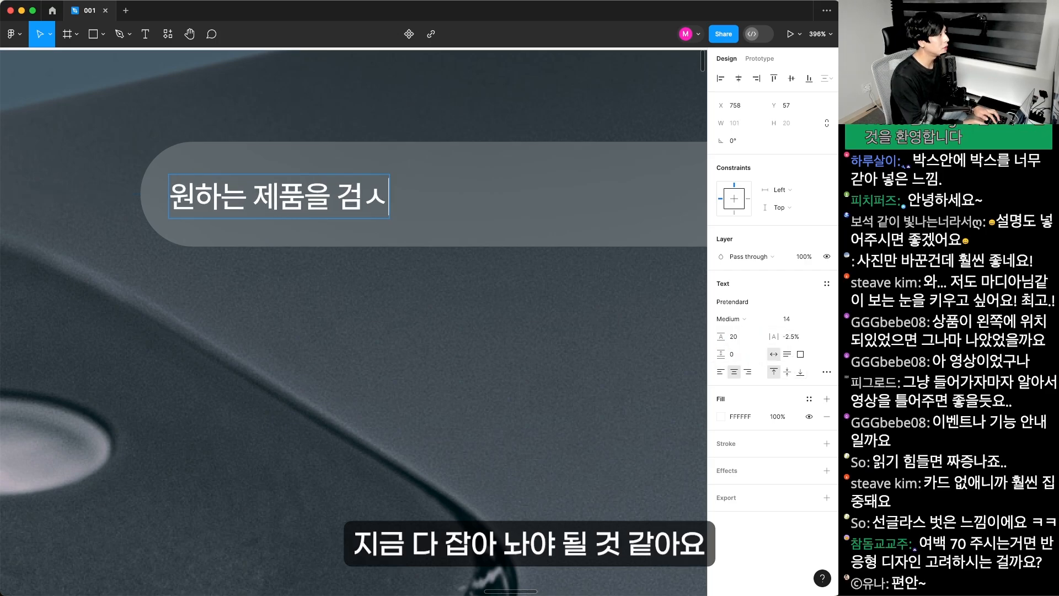
text(색하세요)
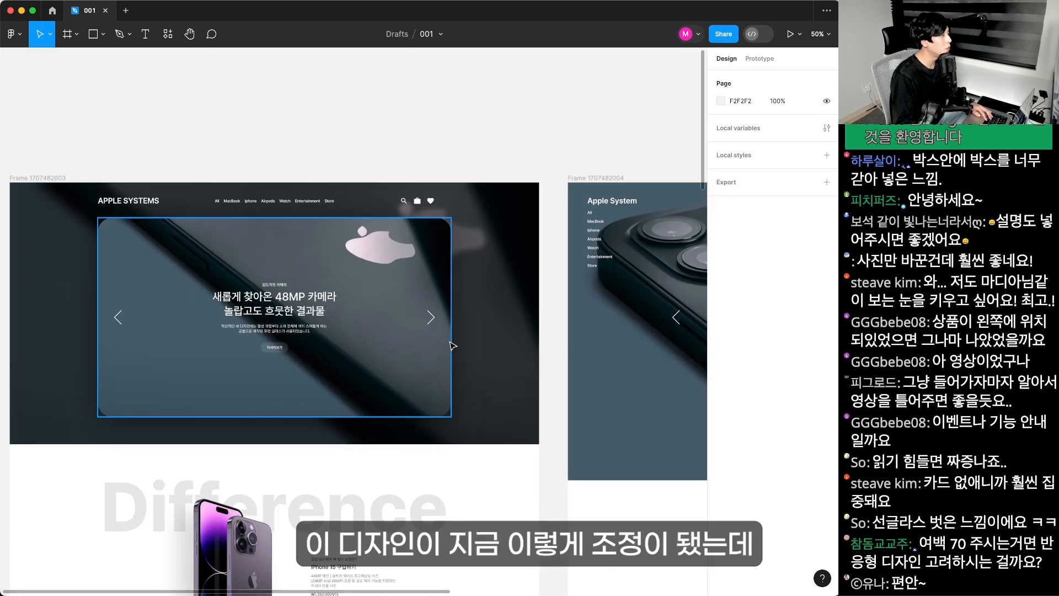
- Set the letter spacing of the revised hero's small label, heading and description to -2.5%
scroll(173, 310, right, 10)
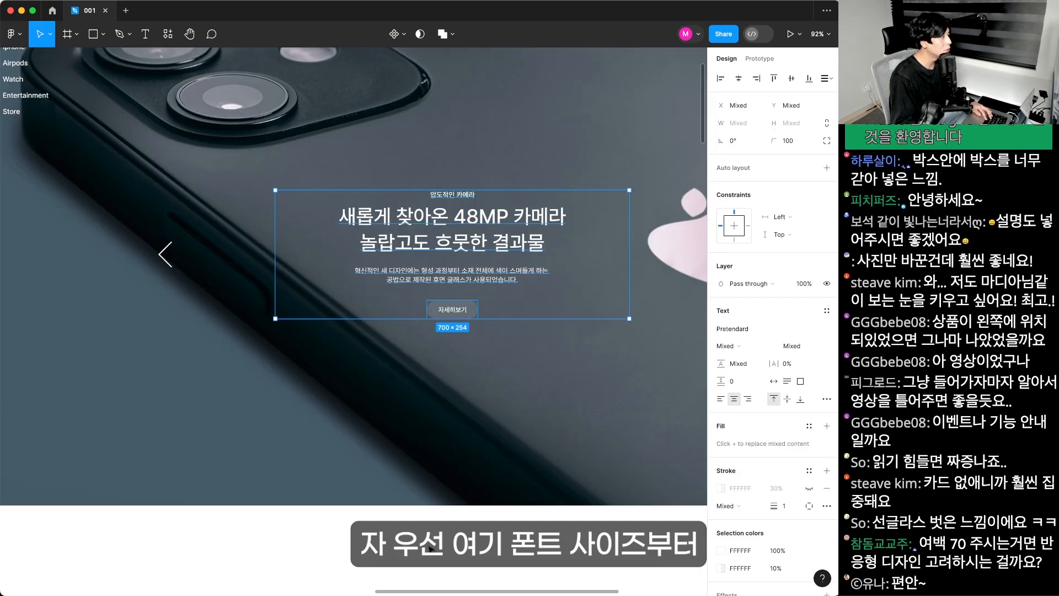
key(Escape)
key(z)
drag(269, 161, 571, 371)
click(418, 263)
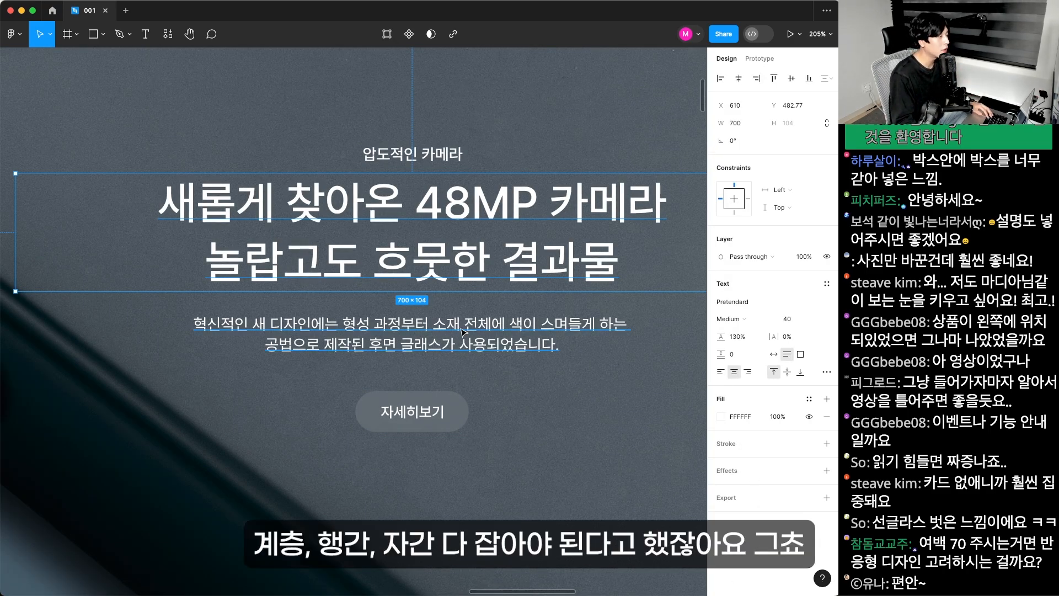
click(445, 337)
shift+click(443, 223)
shift+click(442, 166)
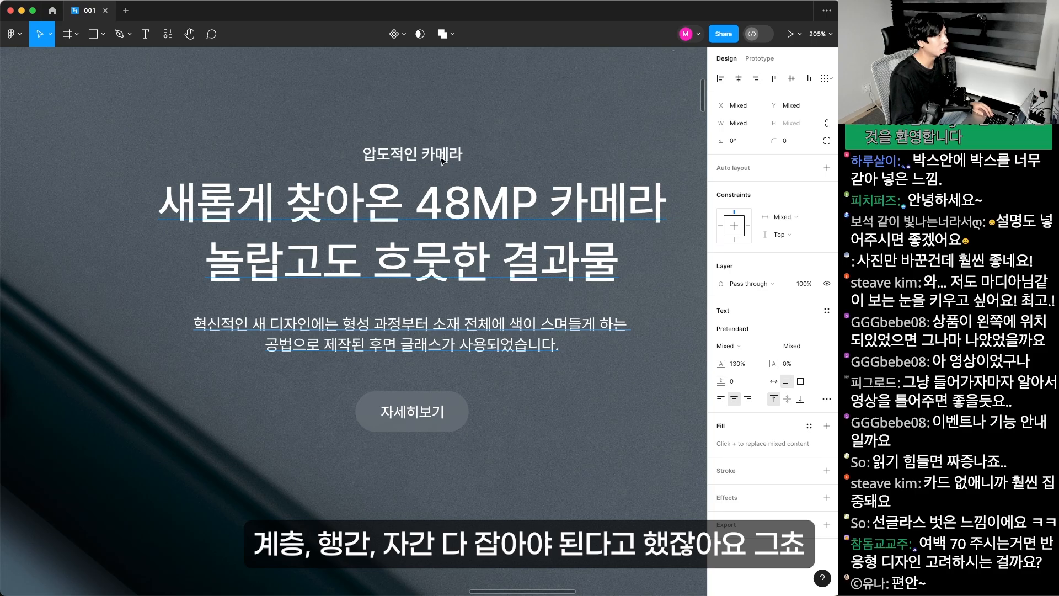
click(797, 363)
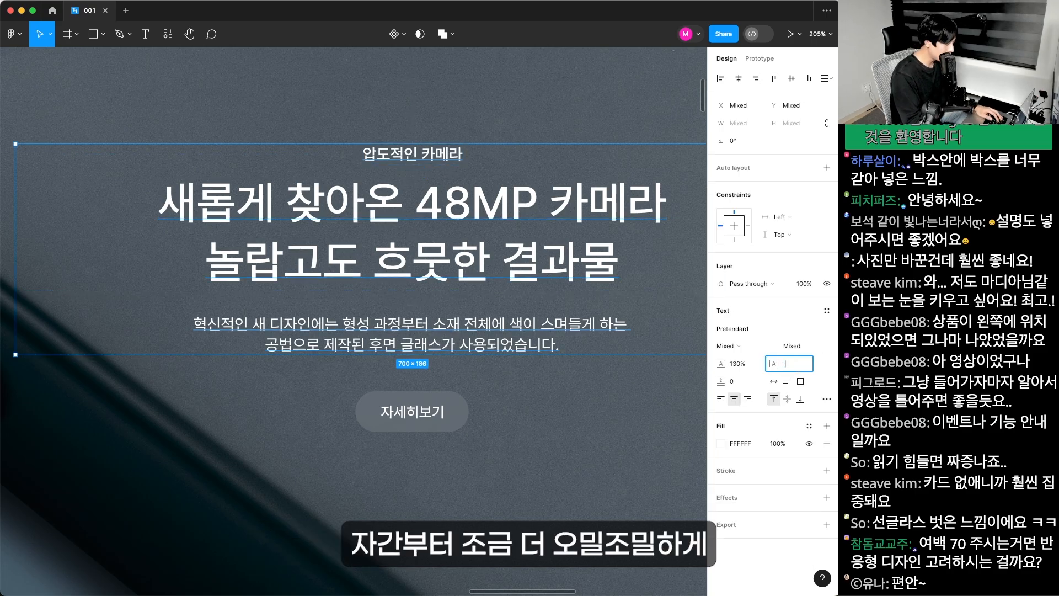
- Format the hero heading as SemiBold, size 48, with line height 68 and left alignment
click(411, 232)
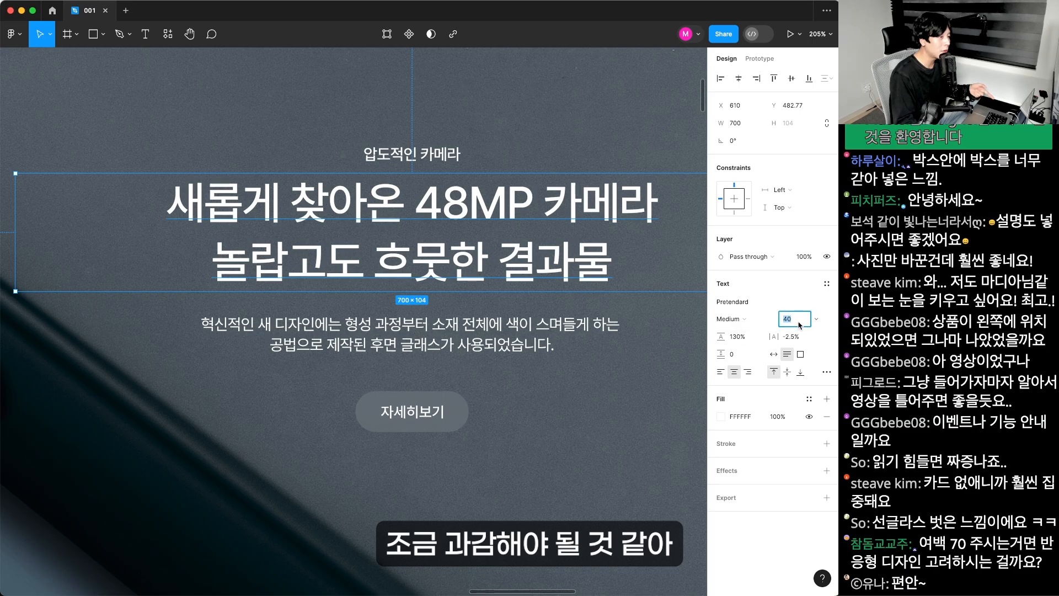
text(48)
key(Return)
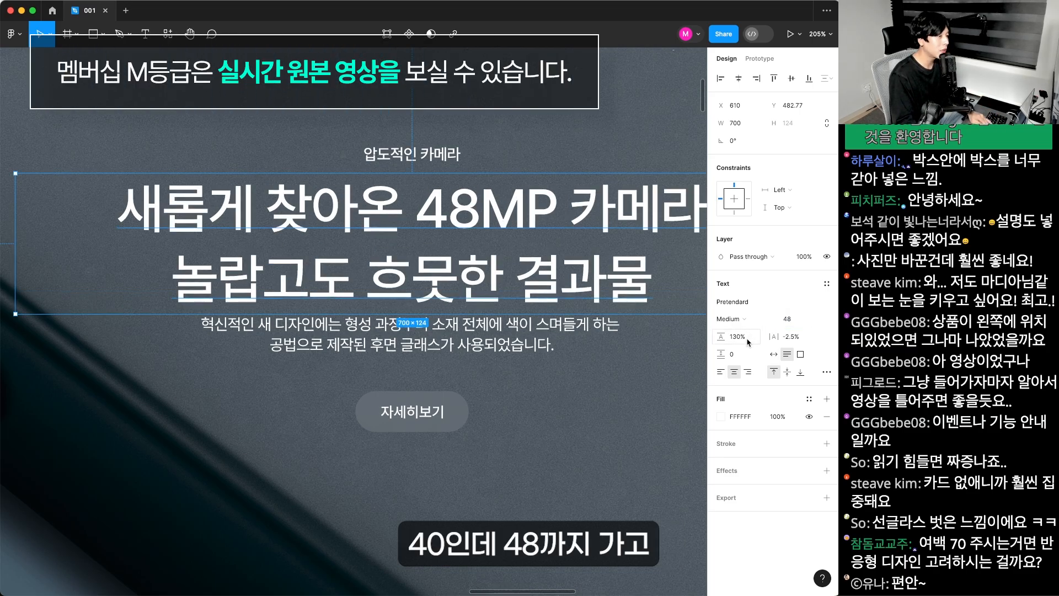
click(733, 320)
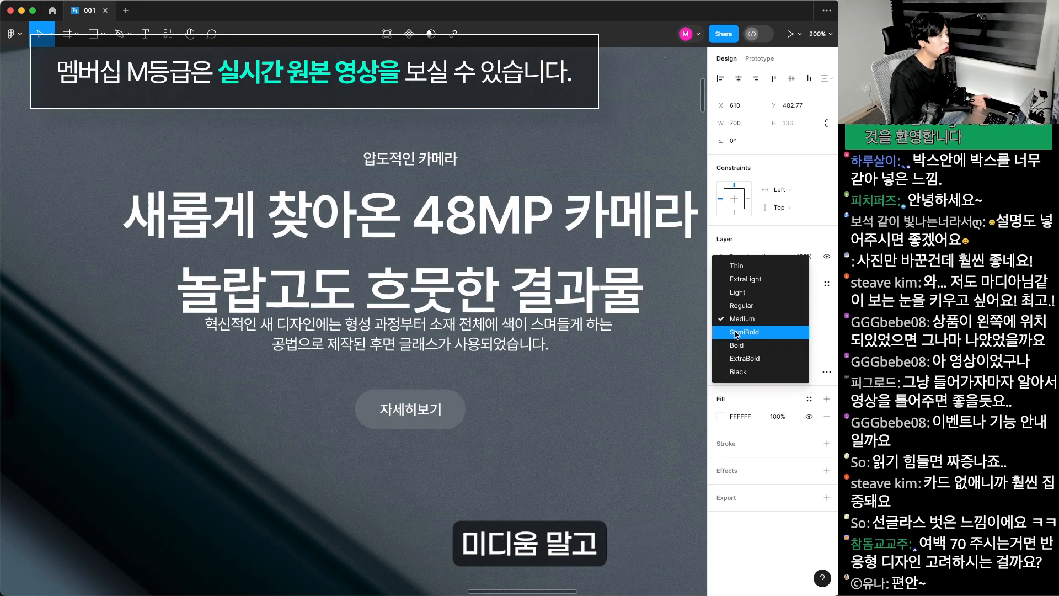
click(744, 331)
scroll(497, 331, left, 3)
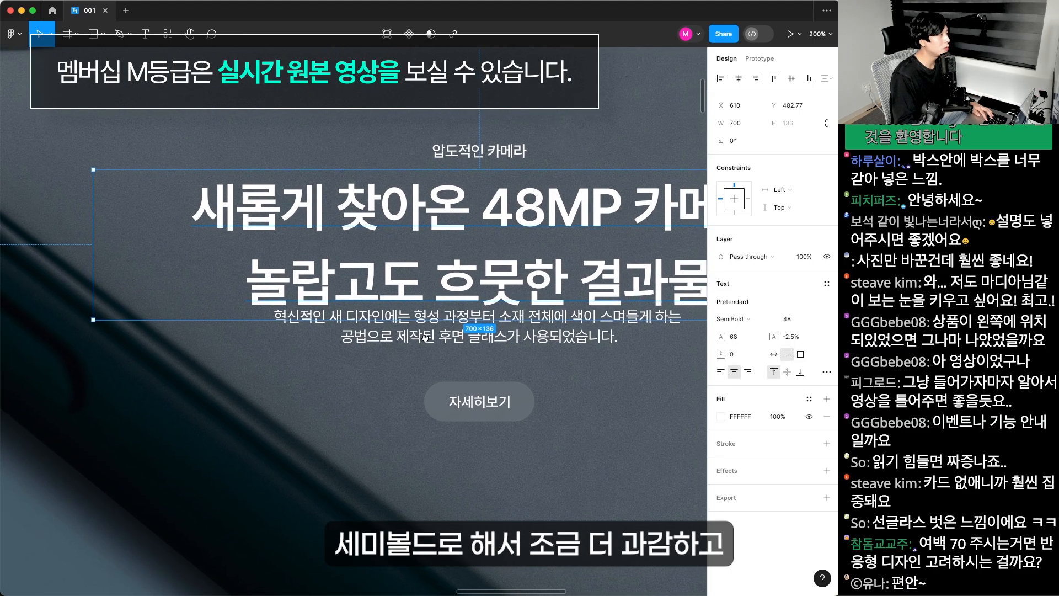
click(721, 372)
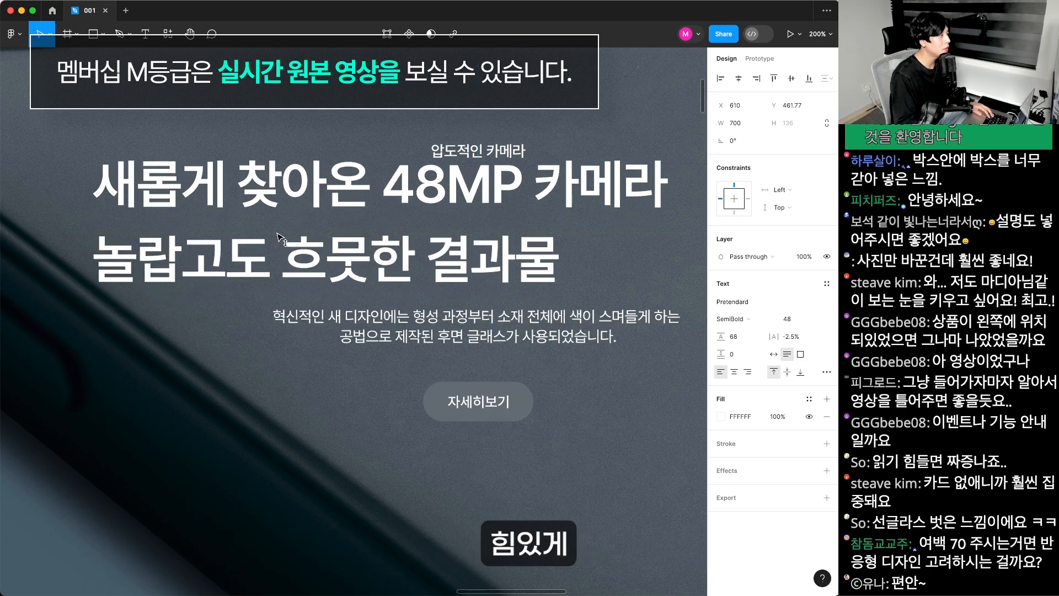
- Set the hero's small label and description text to size 18 and left-align them
click(345, 315)
shift+click(459, 154)
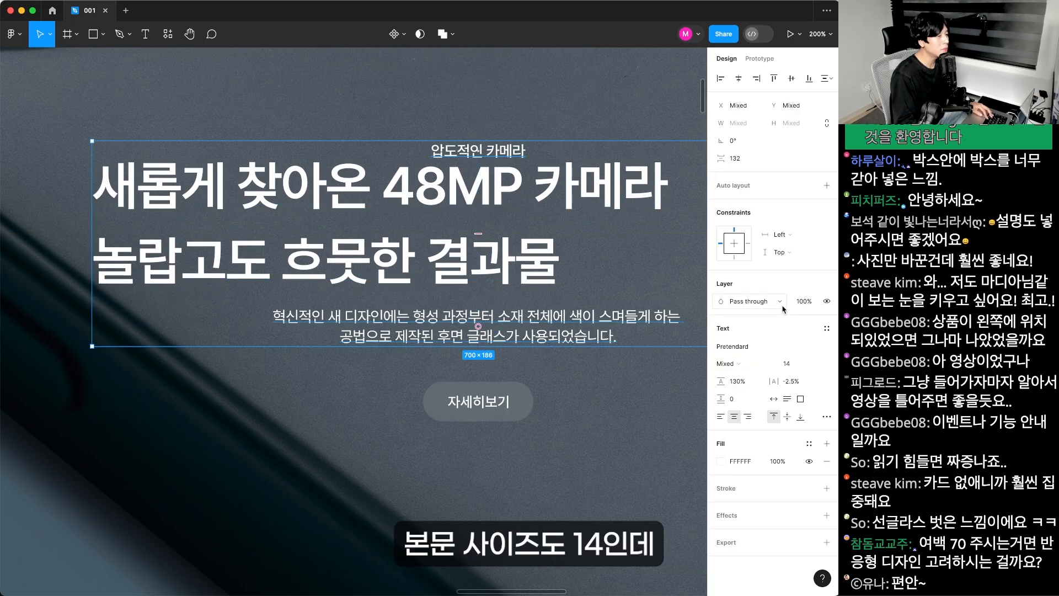
text(18)
key(Return)
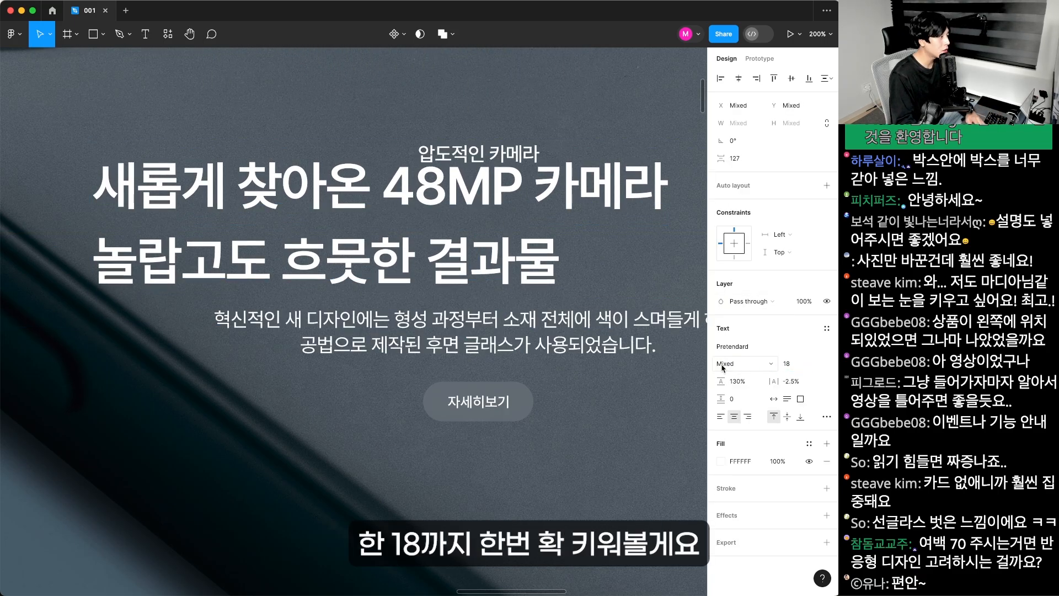
click(720, 418)
scroll(354, 321, left, 5)
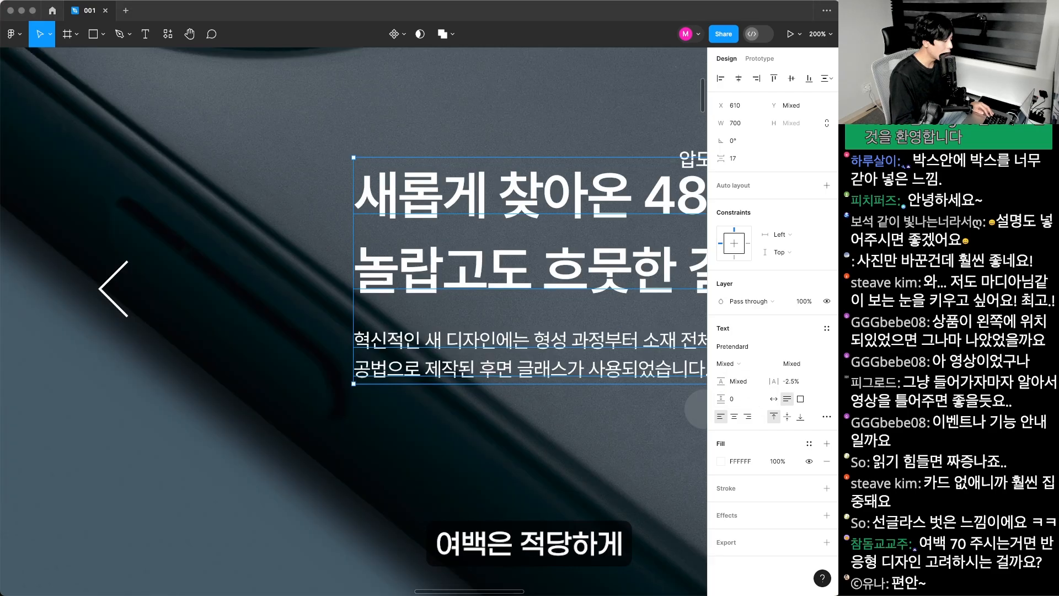
- Move the 압도적인 카메라 label above the start of the heading and set it to SemiBold with line height 20
click(421, 287)
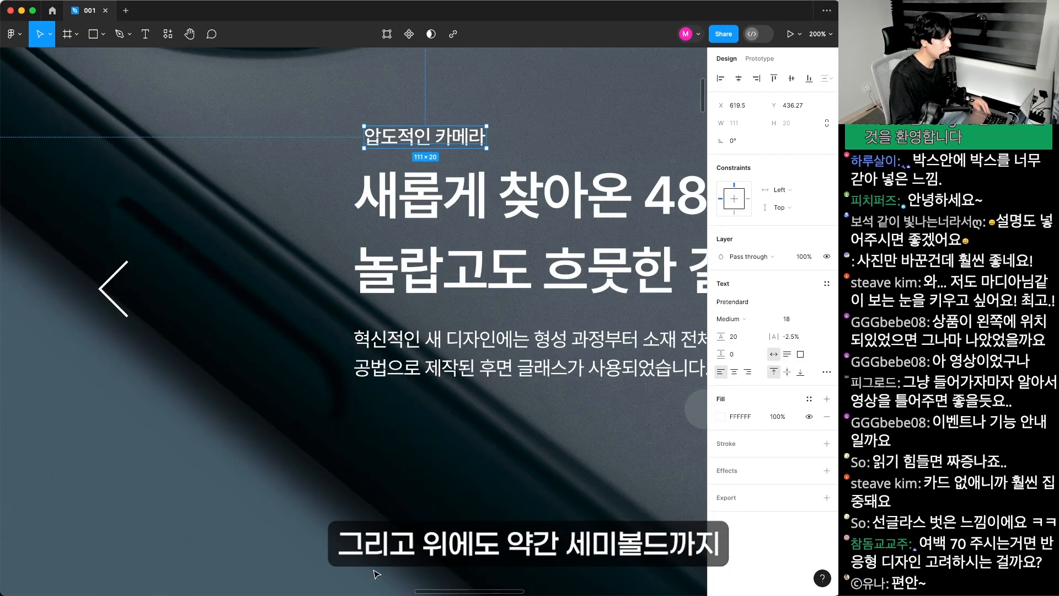
click(731, 319)
click(734, 331)
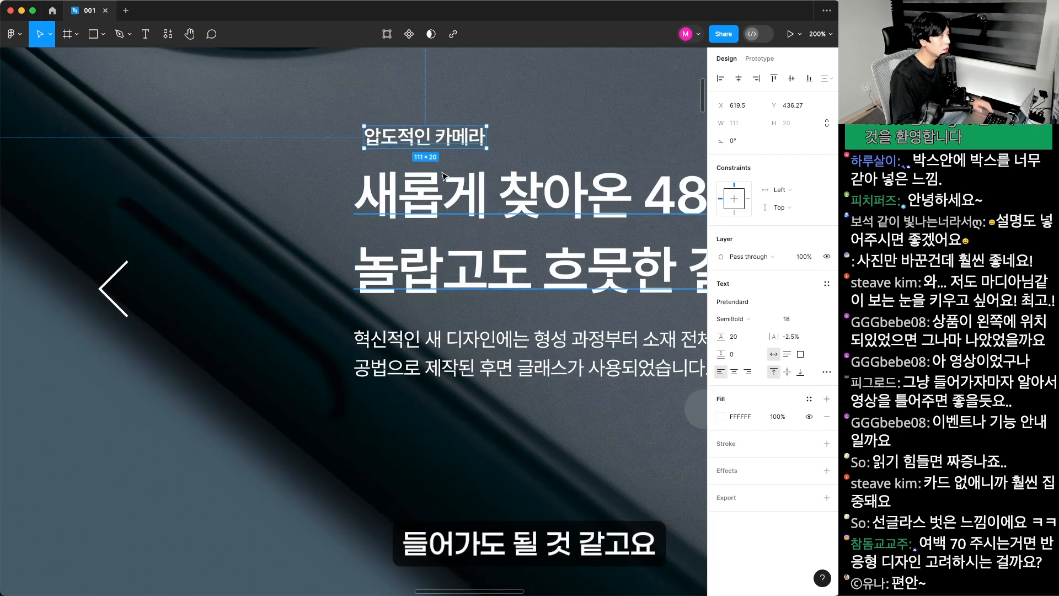
- Align the 자세히보기 button with the left edge of the hero text at X 610 and set its background height to 48
scroll(508, 439, up, 5)
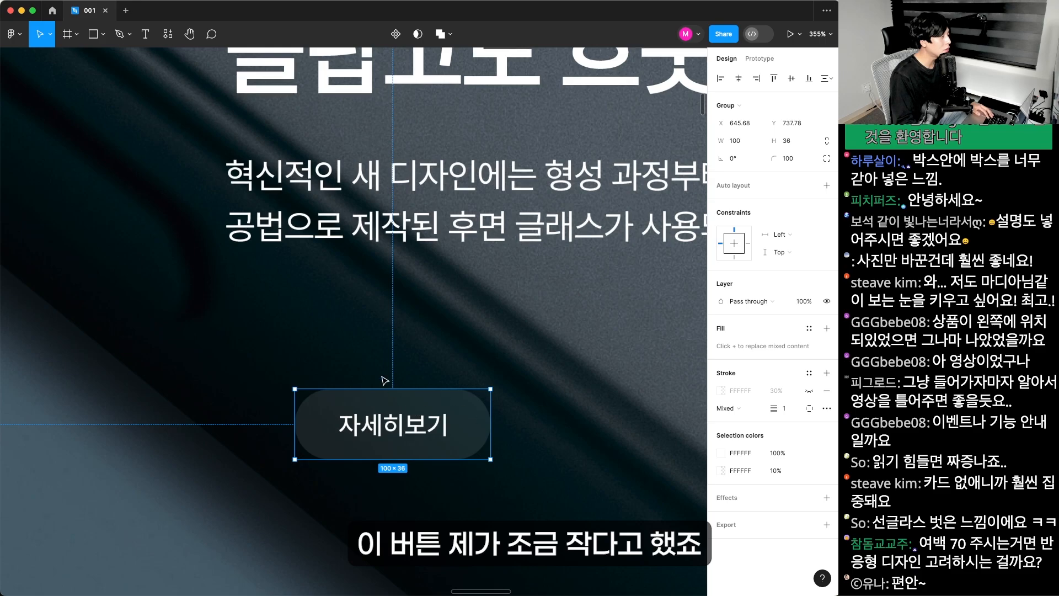
drag(398, 411, 344, 361)
click(423, 318)
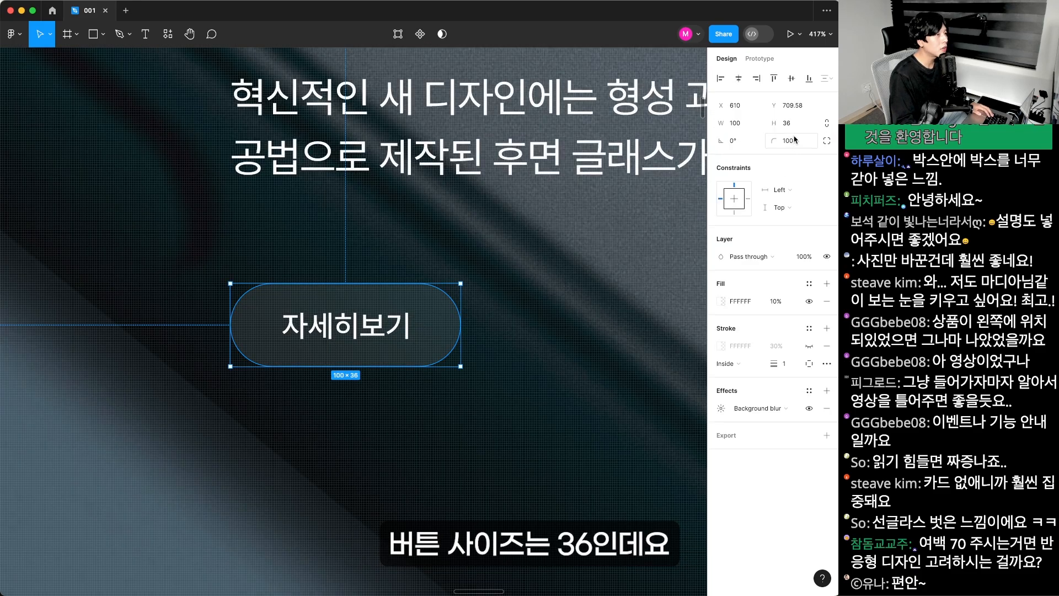
click(798, 121)
text(48)
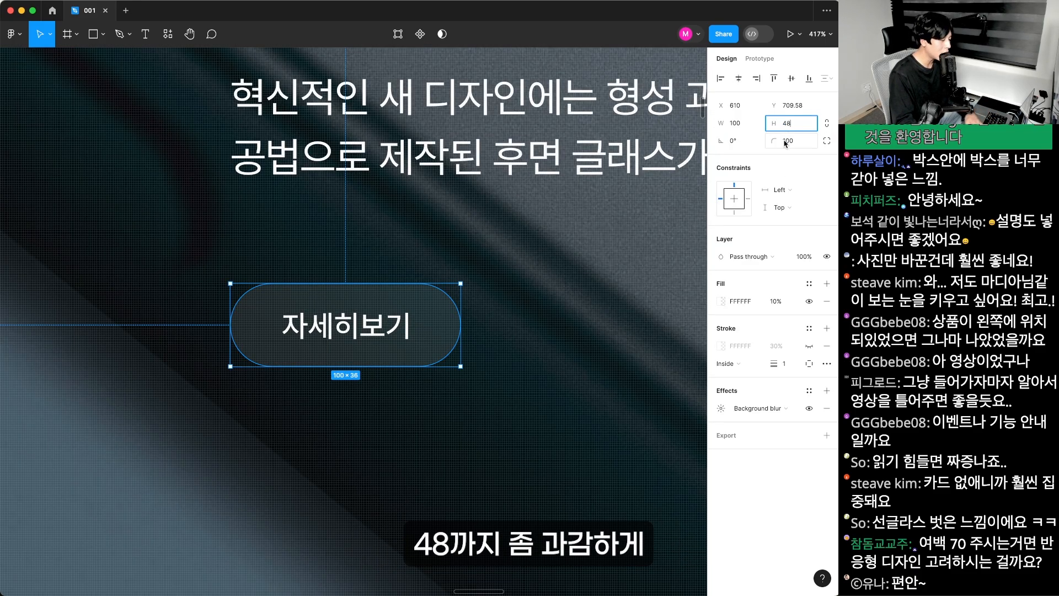
key(Return)
- Set the 자세히보기 button label to size 14 with -2.5% letter spacing and centre it vertically on its background
key(Return)
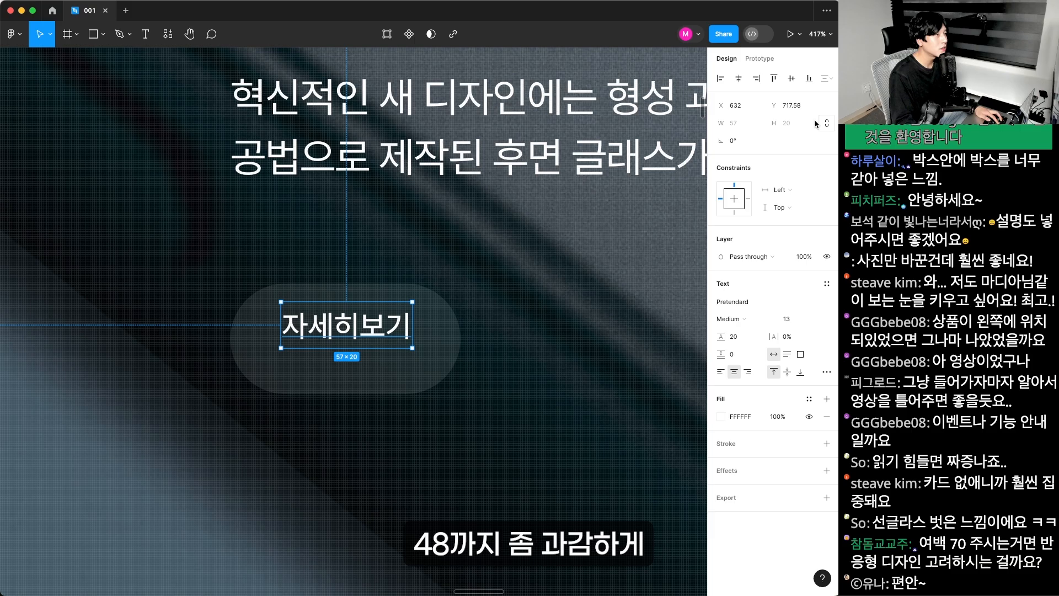
click(795, 338)
text(-2.5)
key(Return)
shift+click(381, 371)
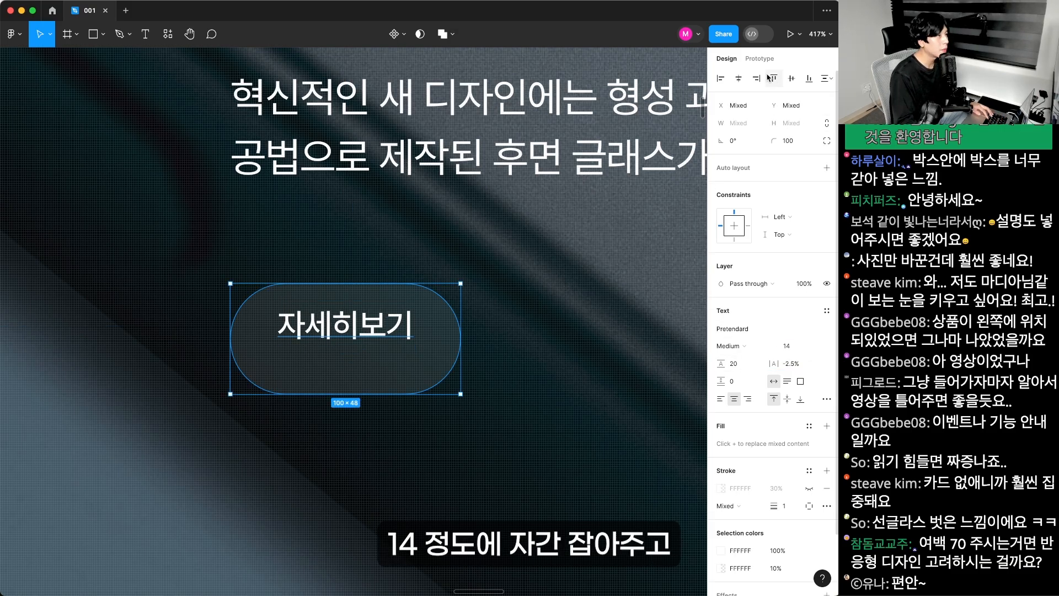
click(791, 77)
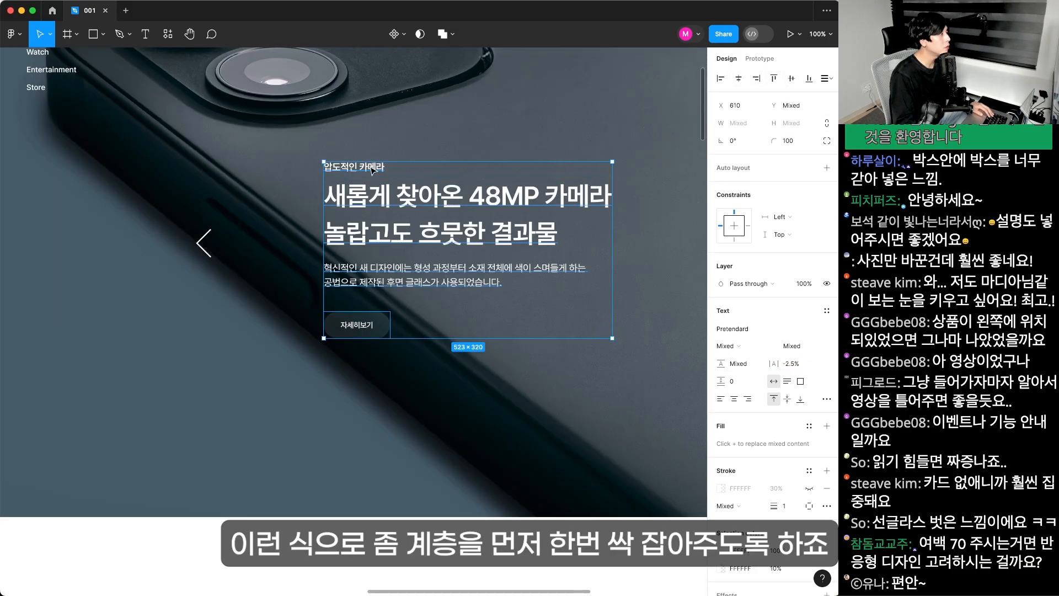
- Group the hero label, heading, description and button, and move the group down to Y 554
key(super+g)
drag(427, 279, 428, 318)
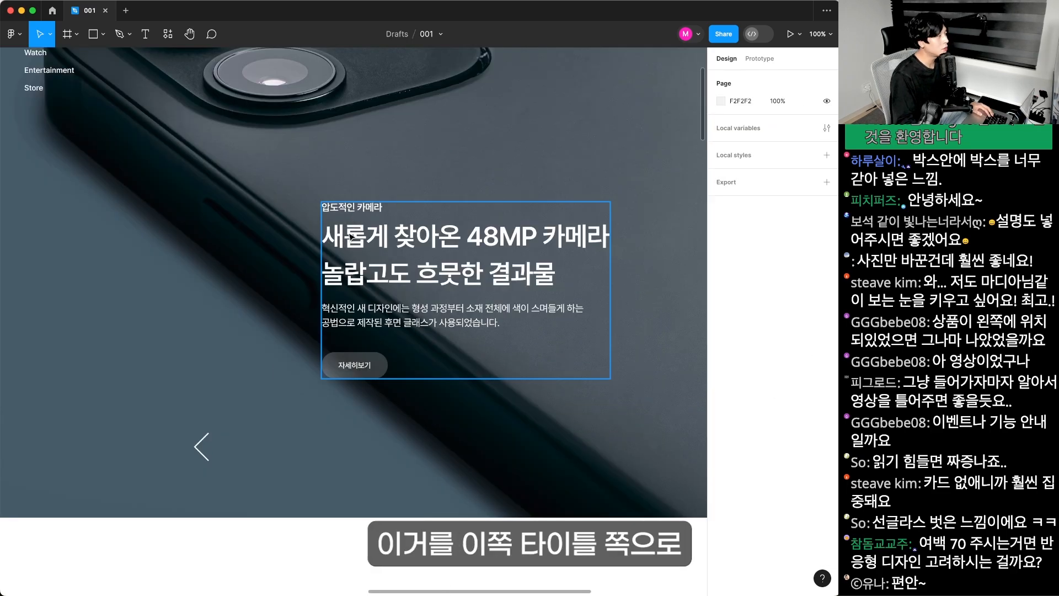
drag(350, 236, 350, 261)
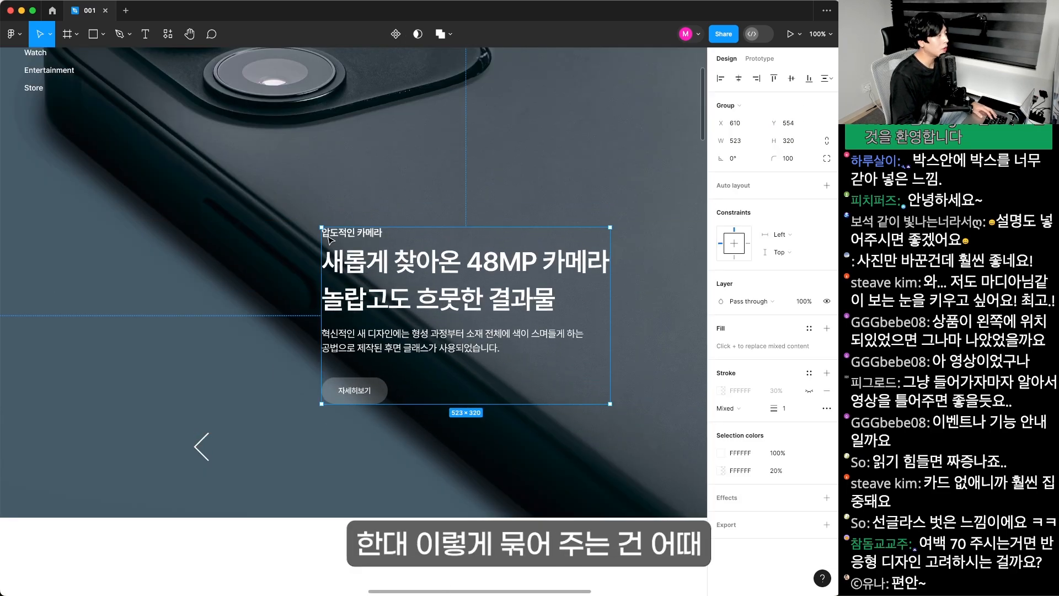
key(r)
drag(298, 200, 600, 489)
key(super+z)
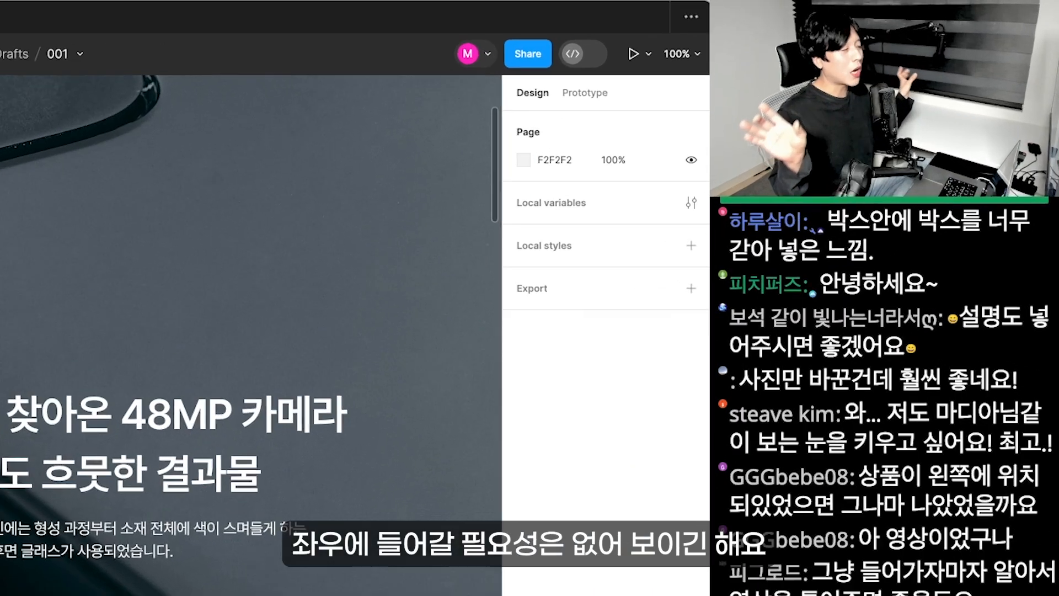
- Draw a 40 × 40 circle below the hero button at X 610, Y 927, with no fill and a white FFF stroke
key(minus)
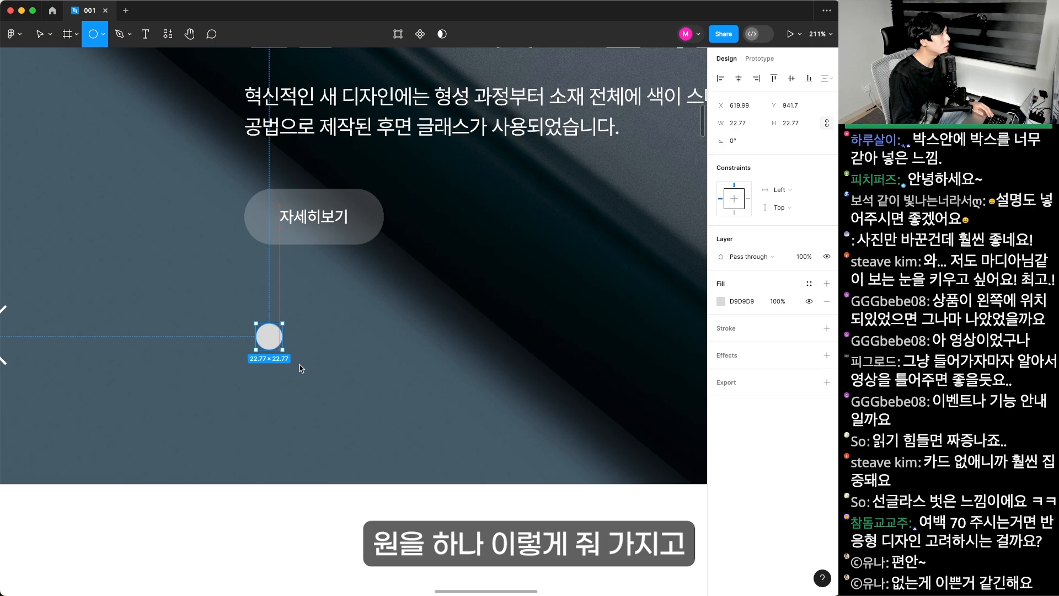
drag(283, 355, 305, 371)
click(826, 301)
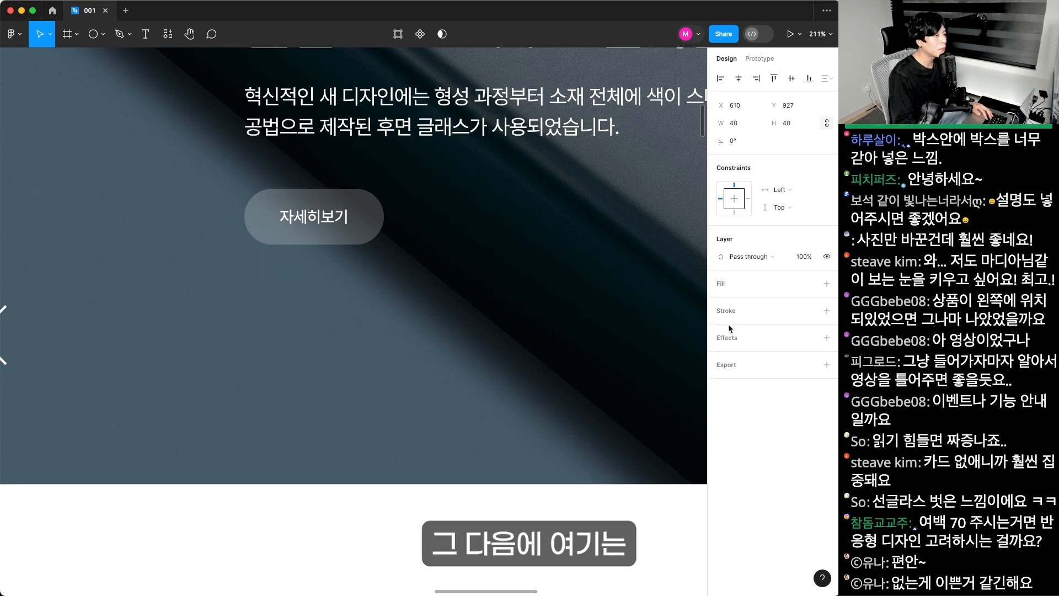
click(827, 310)
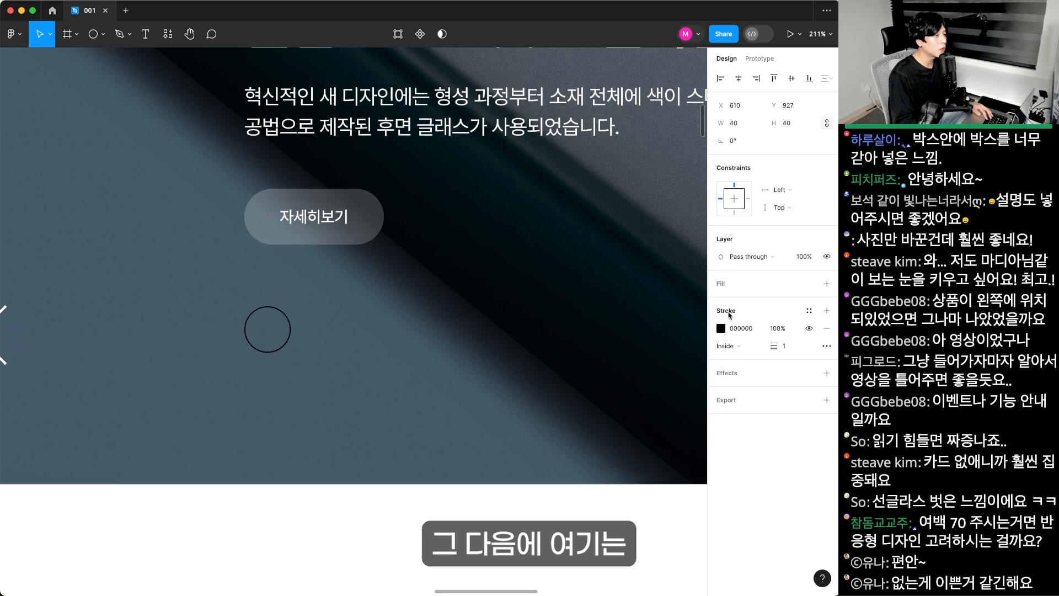
click(721, 329)
text(fff)
key(Return)
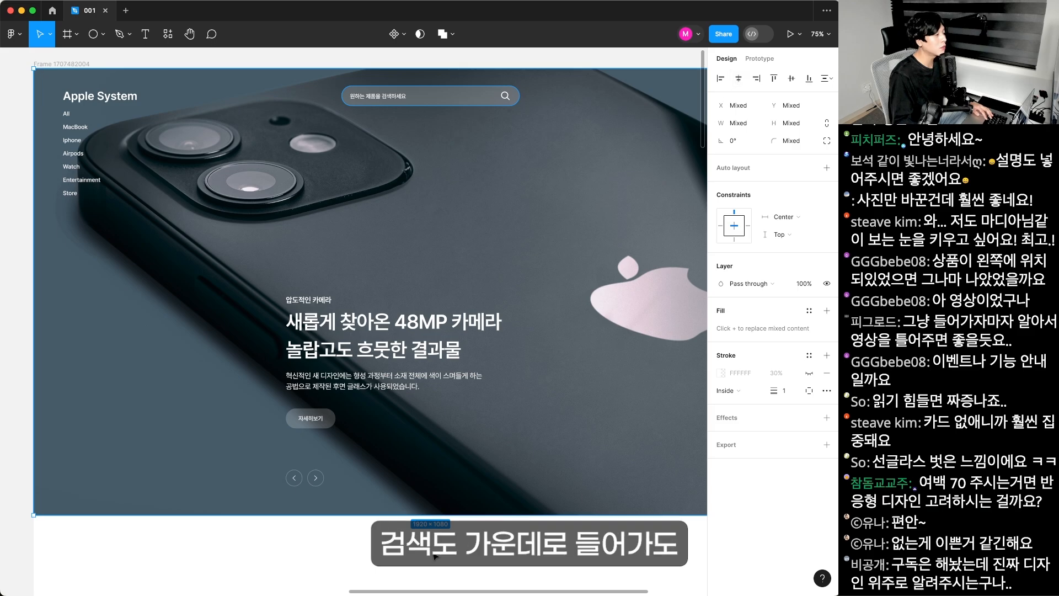
- Separate the slide counter's 4 from the / 10 with spacing and set the / 10 part to size 18
key(Escape)
scroll(370, 522, up, 3)
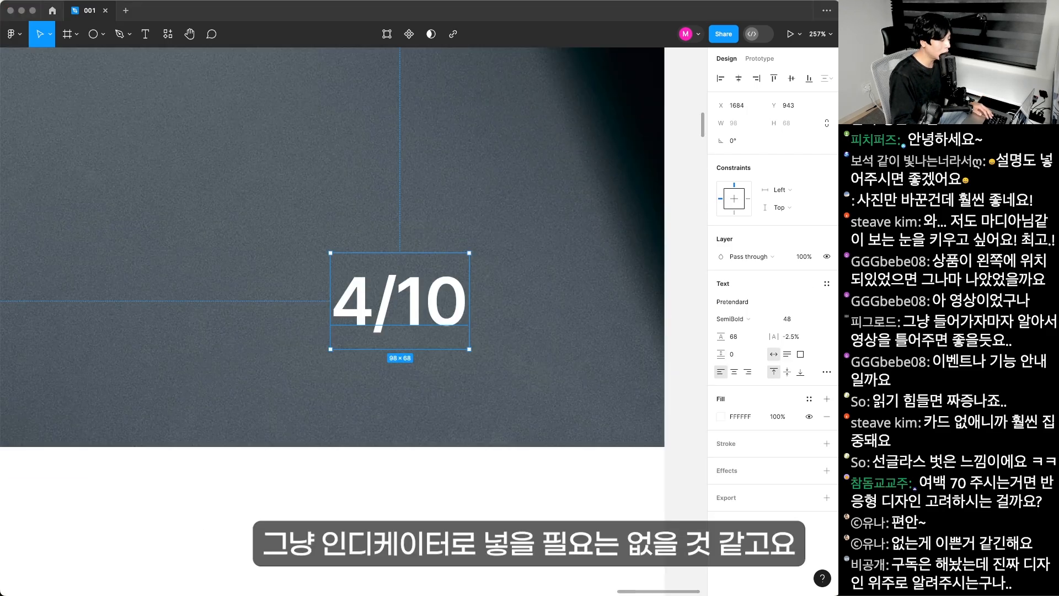
key(Return)
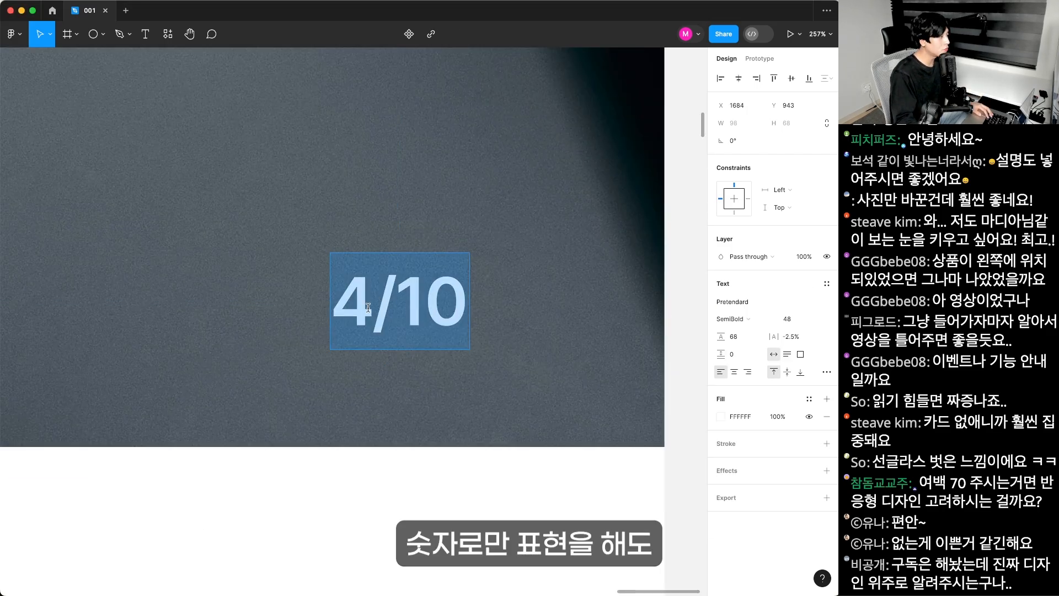
key(Left)
key(shift+Right)
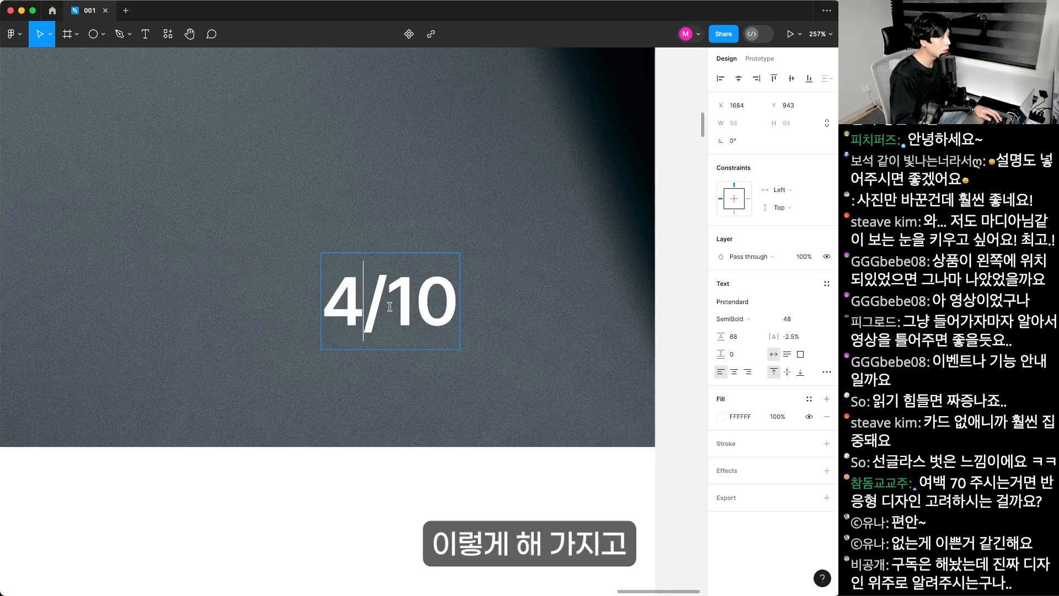
key(shift+super+Right)
click(796, 321)
text(18)
key(Return)
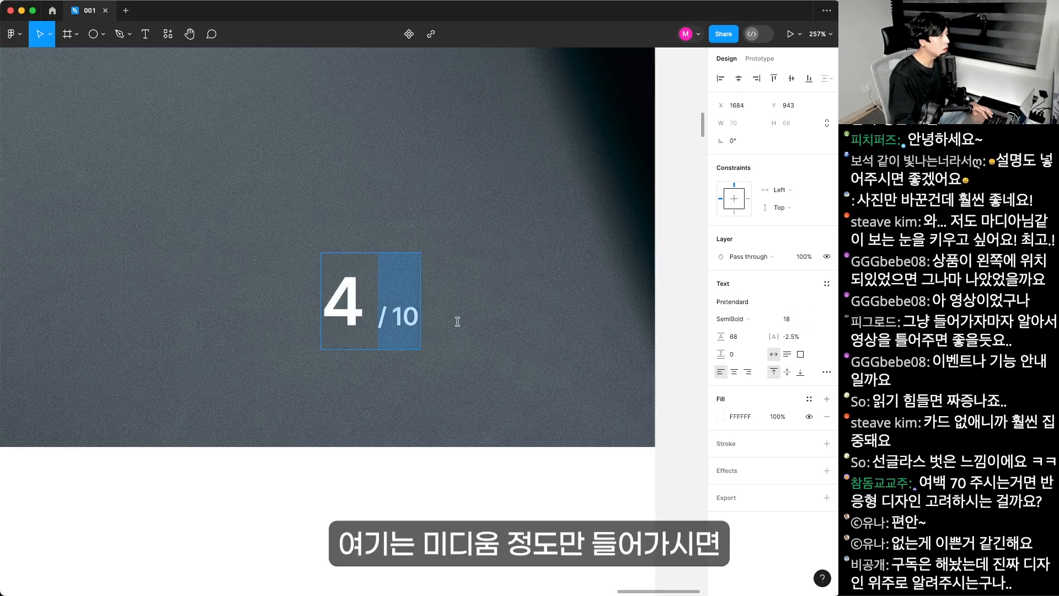
- Set the counter's / 10 part to Medium weight and colour it AAAAAA
click(746, 322)
click(736, 306)
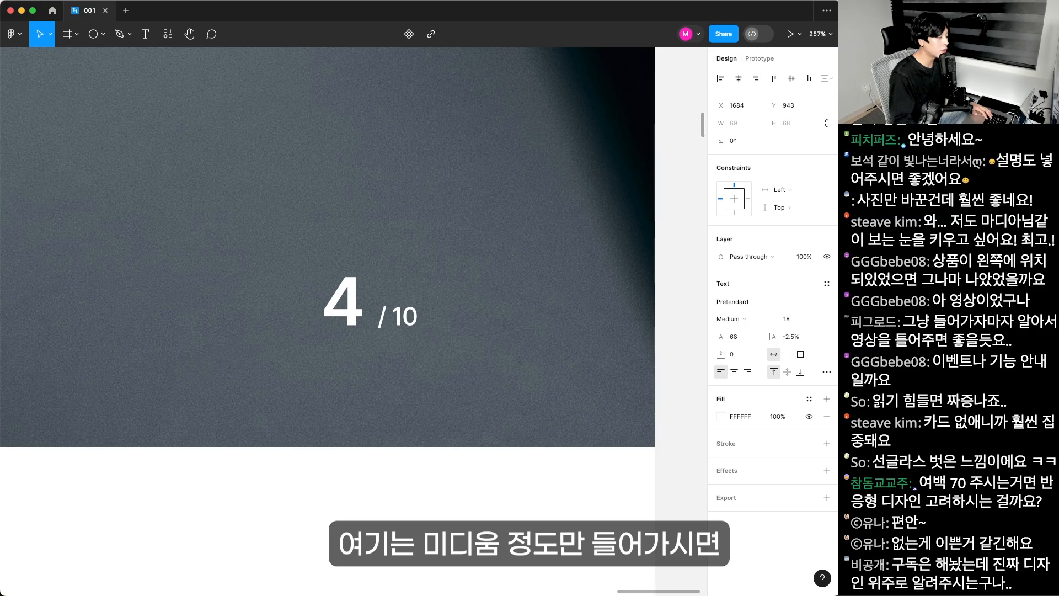
text(AAAAAA)
key(Return)
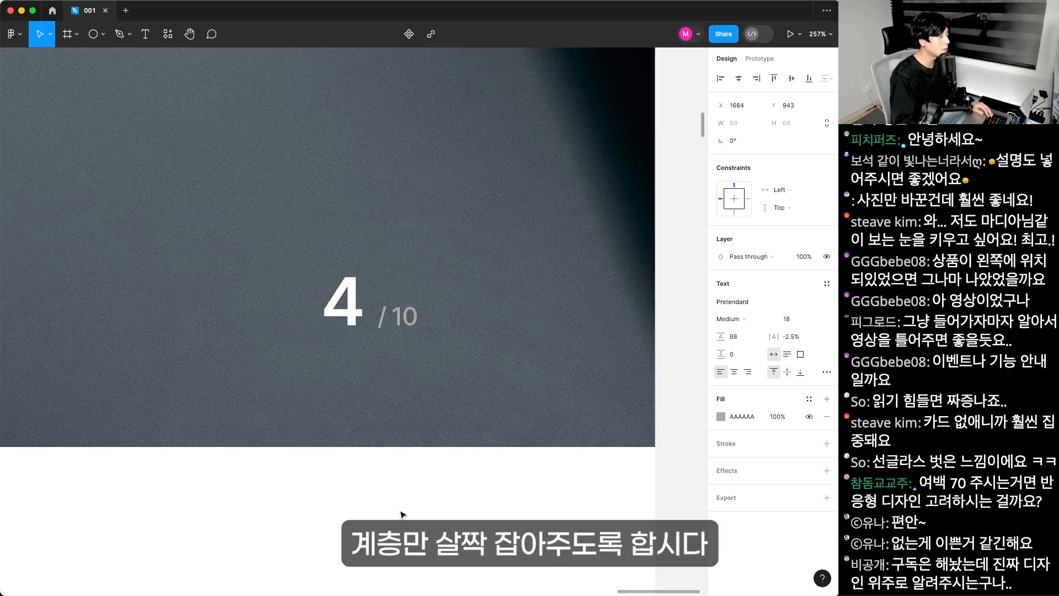
- Compare the original card-style hero with the redesigned full-width hero
key(alt)
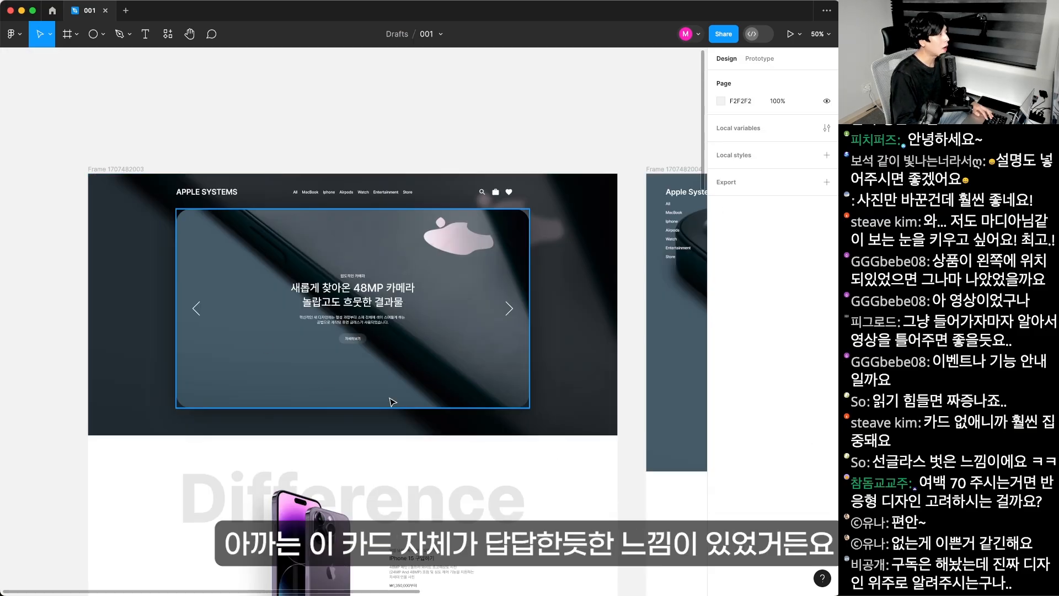
scroll(449, 158, up, 5)
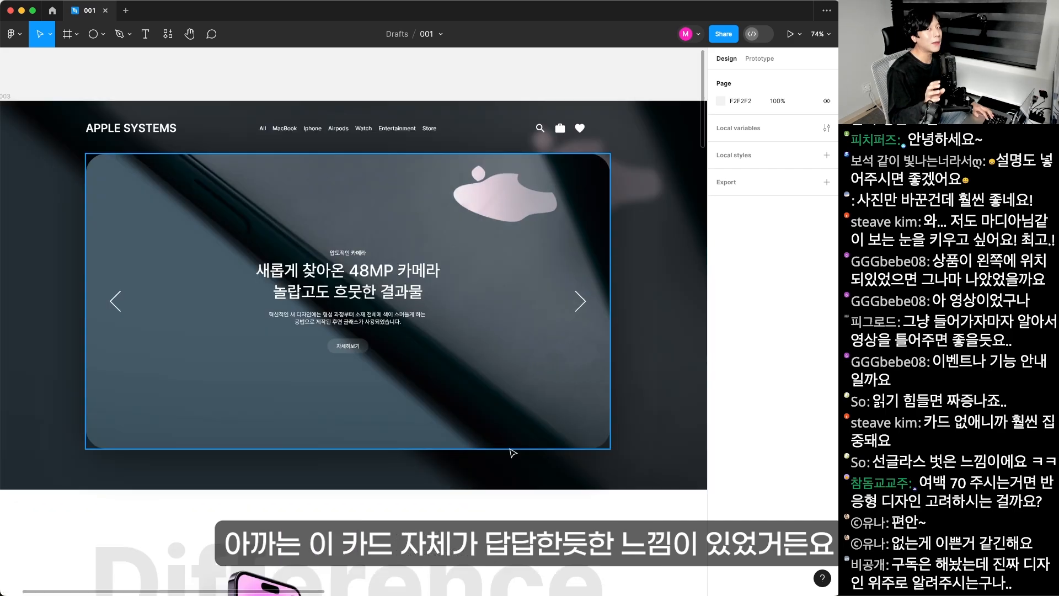
click(523, 536)
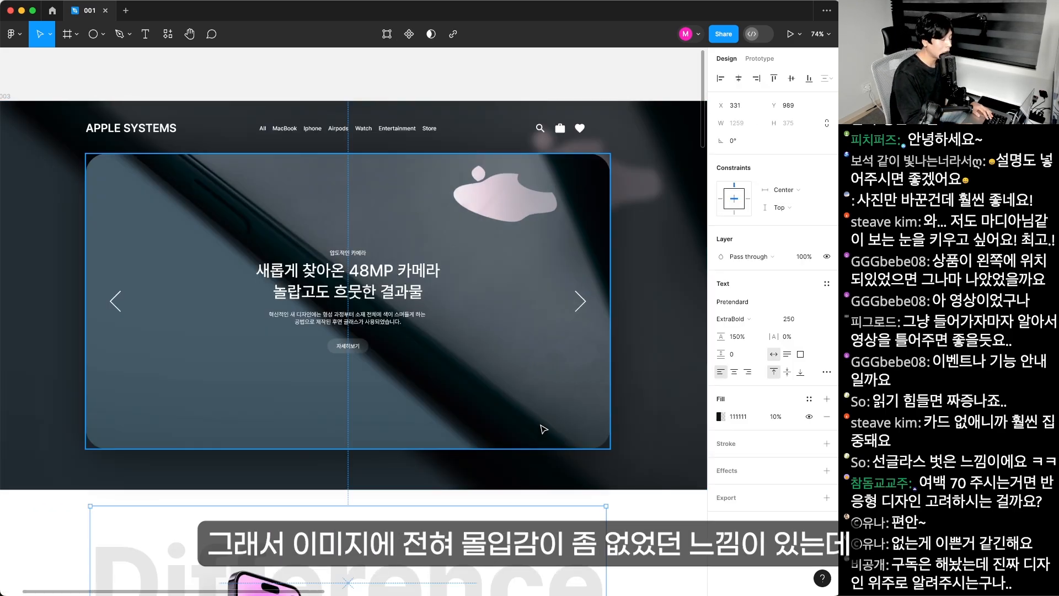
scroll(543, 429, down, 5)
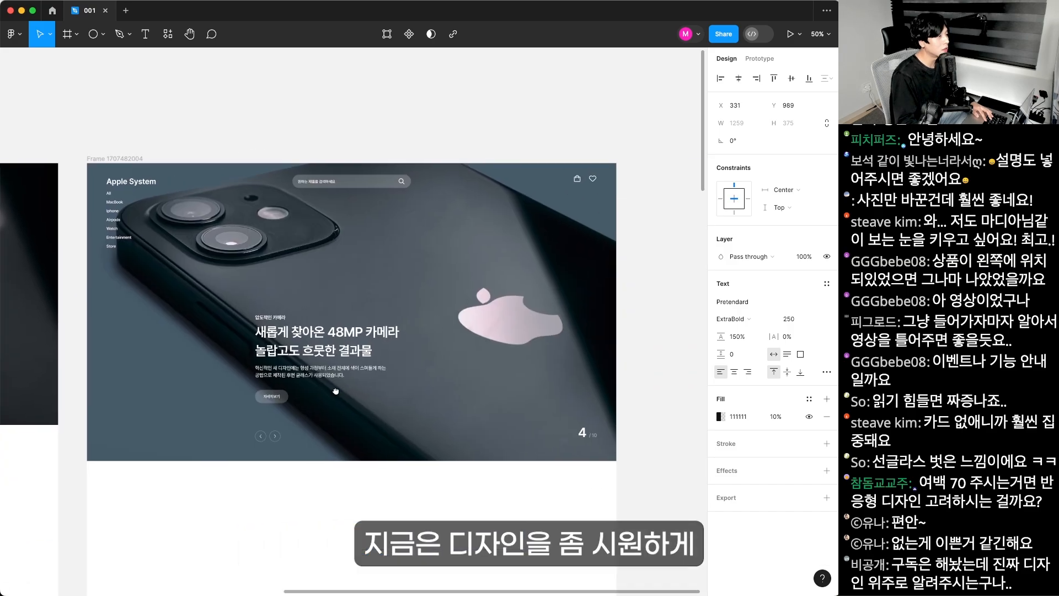
drag(336, 391, 407, 395)
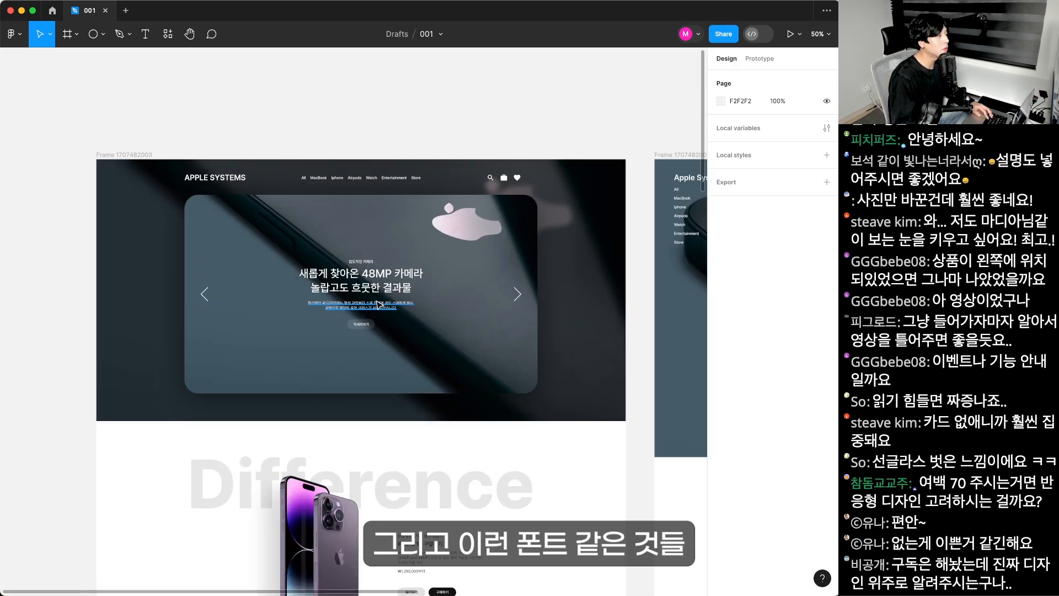
- Examine the text sizes of the original hero's label and heading against the redesigned heading
click(364, 261)
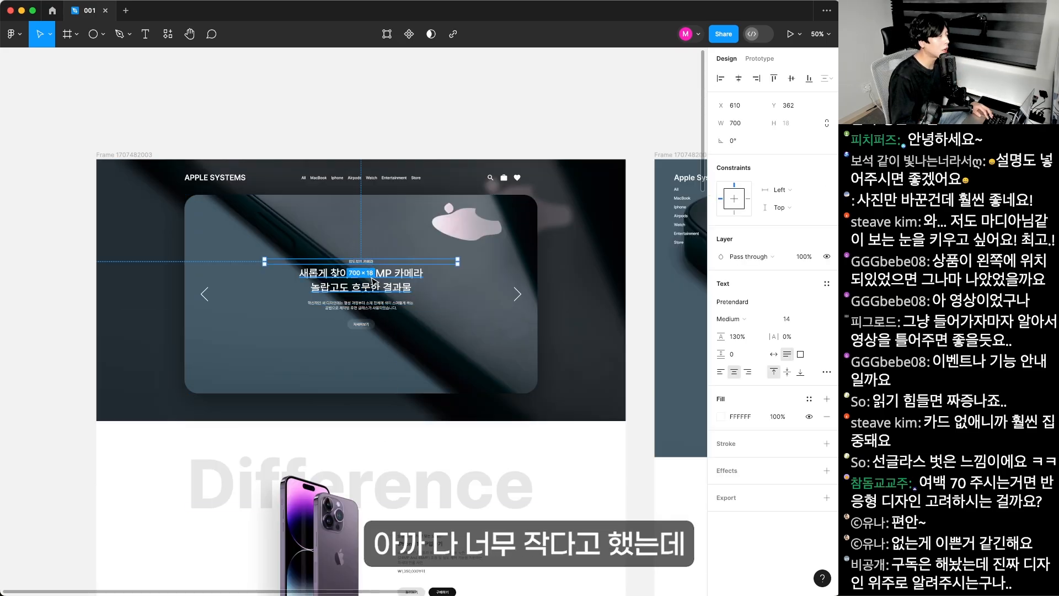
click(373, 280)
scroll(366, 364, right, 10)
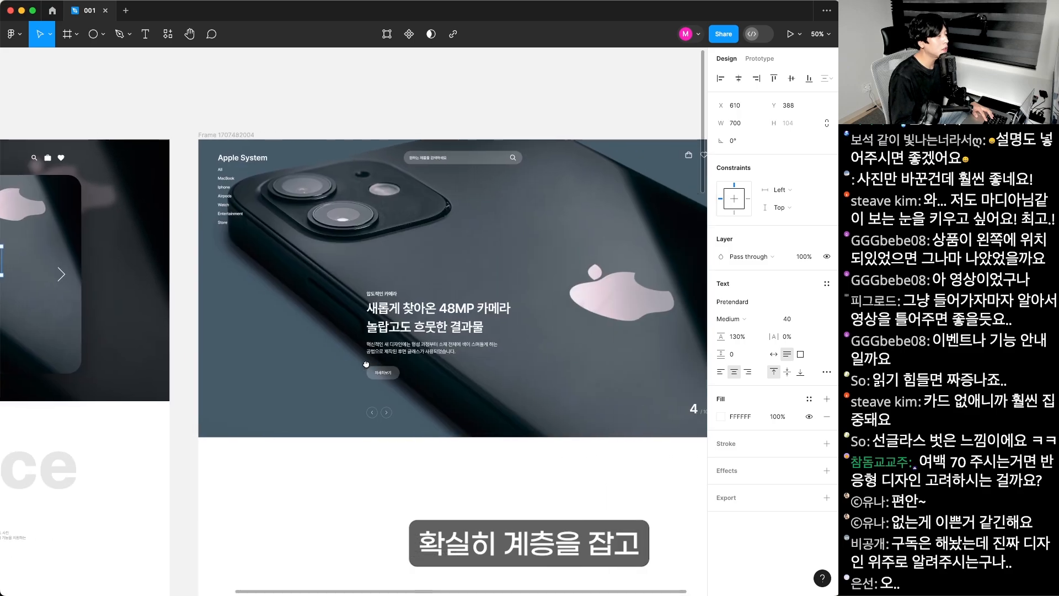
scroll(366, 364, right, 1)
click(373, 329)
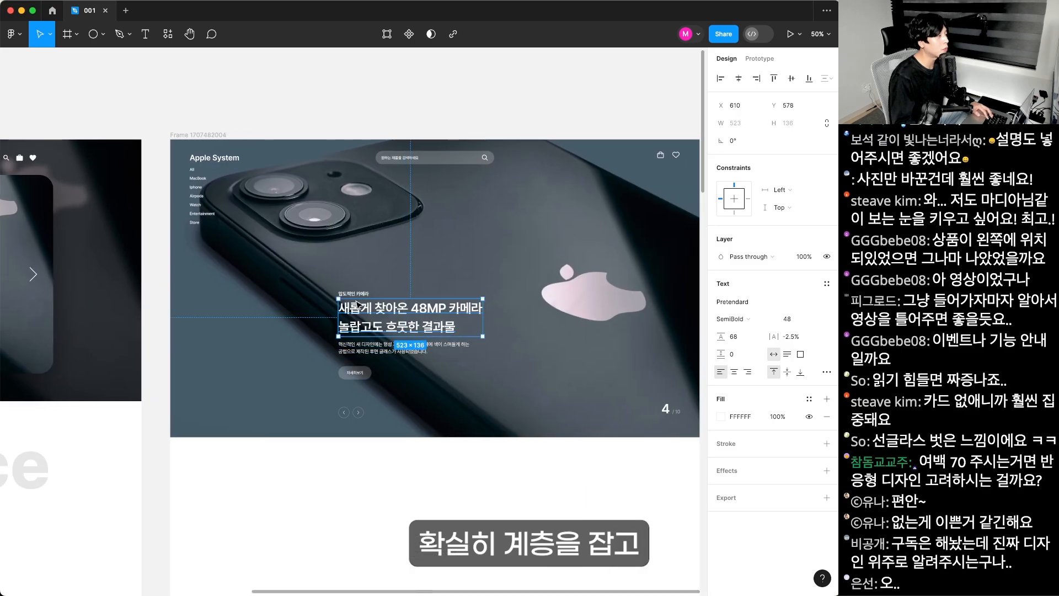
click(425, 495)
drag(444, 483, 407, 484)
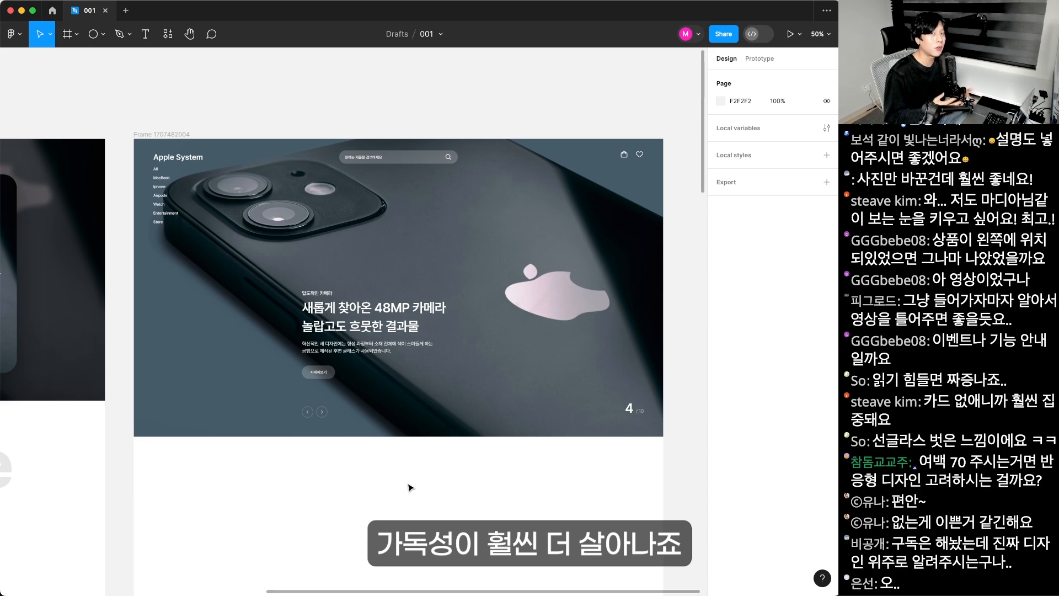
- Copy the Difference iPhone section from the original page and paste it below the redesigned hero
drag(342, 449, 372, 459)
scroll(383, 463, up, 3)
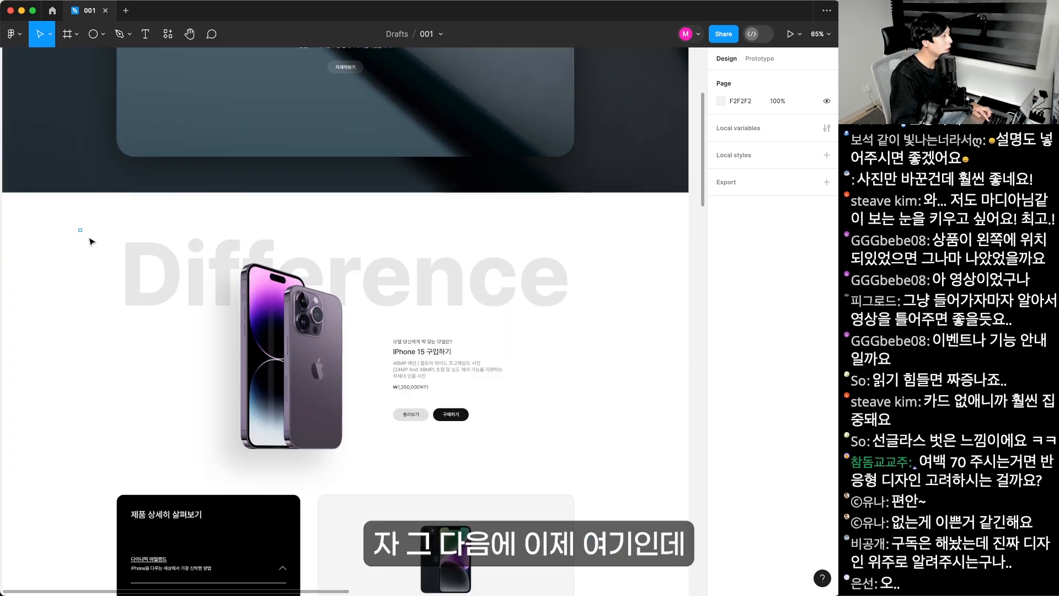
drag(78, 229, 2, 385)
click(521, 357)
key(super+v)
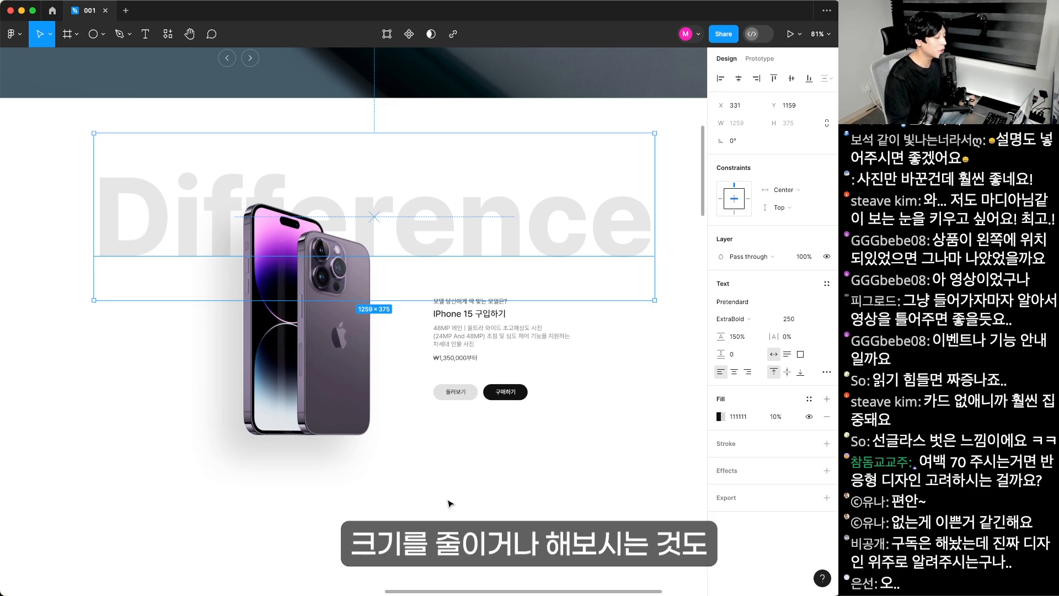
- Hide and show the fill of the large Difference text to compare the section with and without it
click(808, 417)
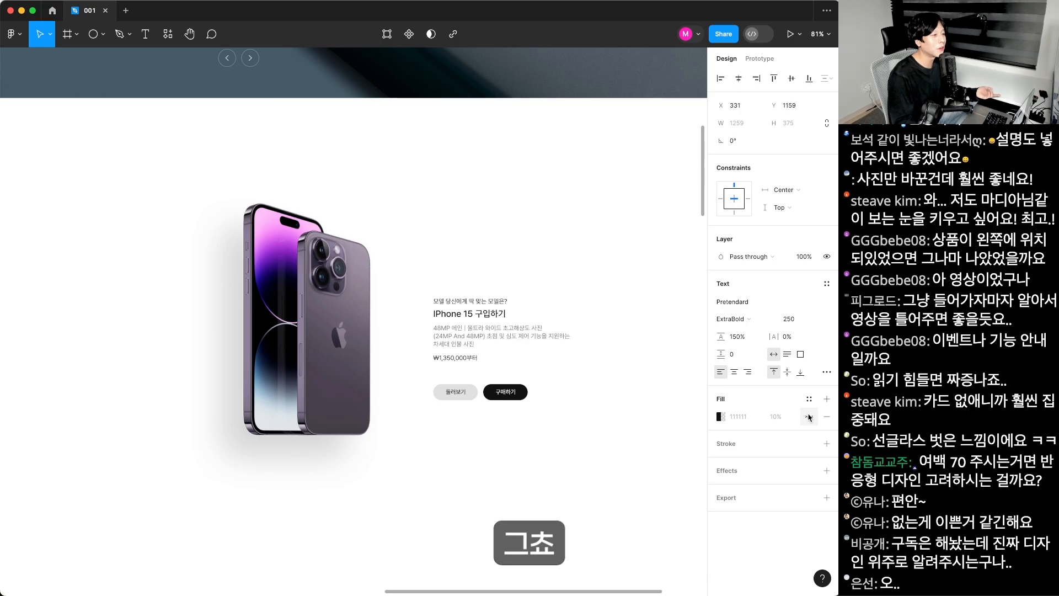
click(808, 416)
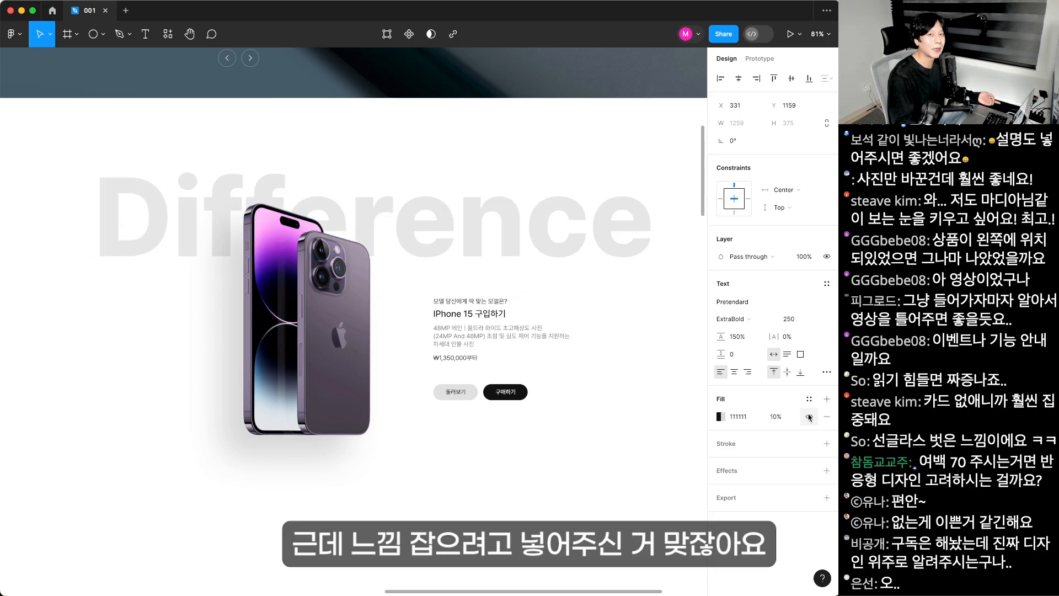
click(808, 416)
click(809, 416)
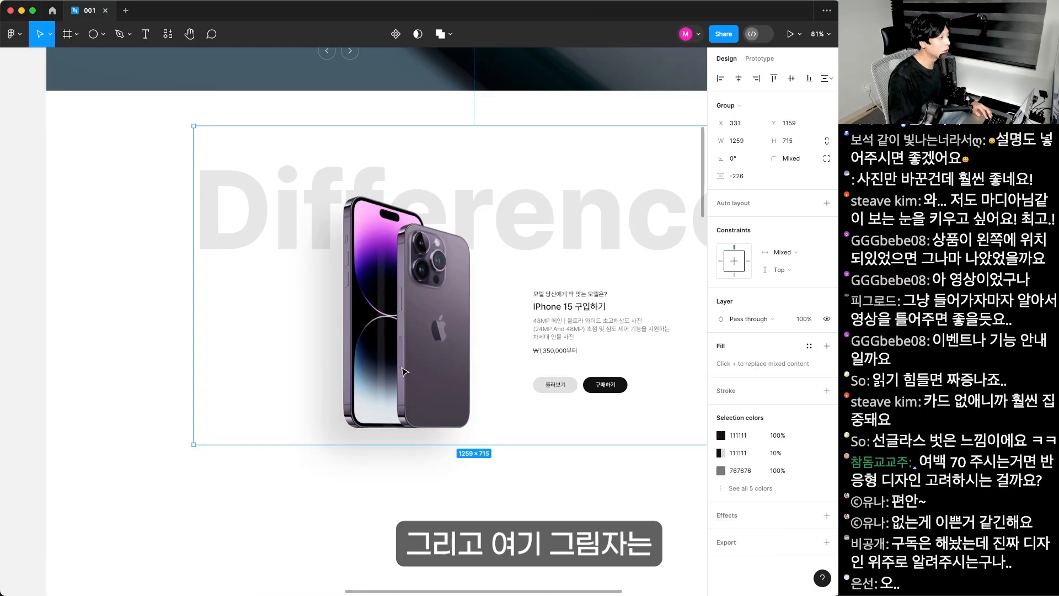
- Ungroup the pasted Difference section to separate the background word from the product content
double_click(404, 373)
click(423, 464)
click(389, 321)
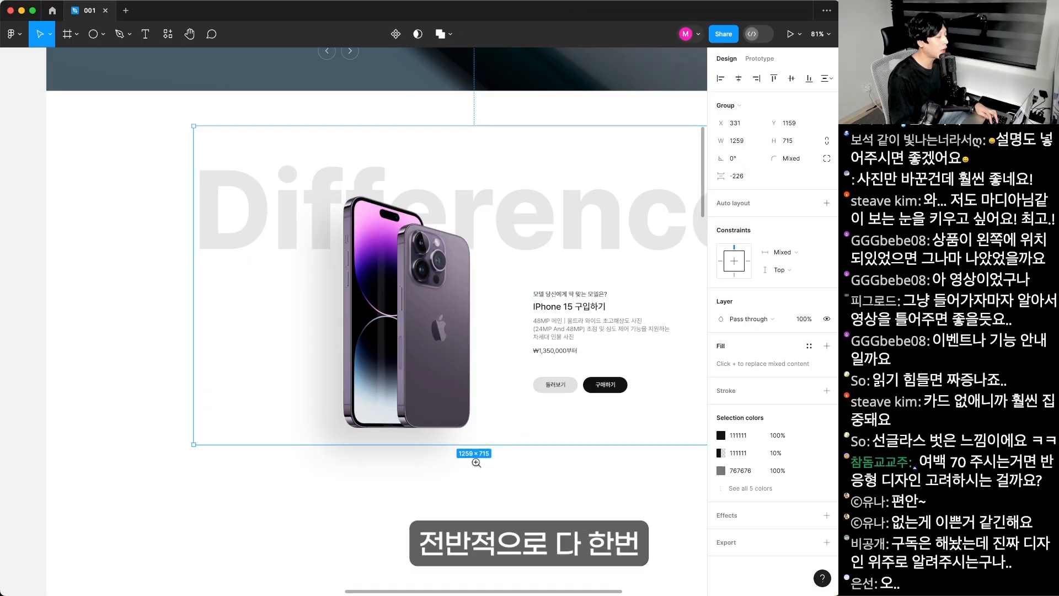
key(super+shift+g)
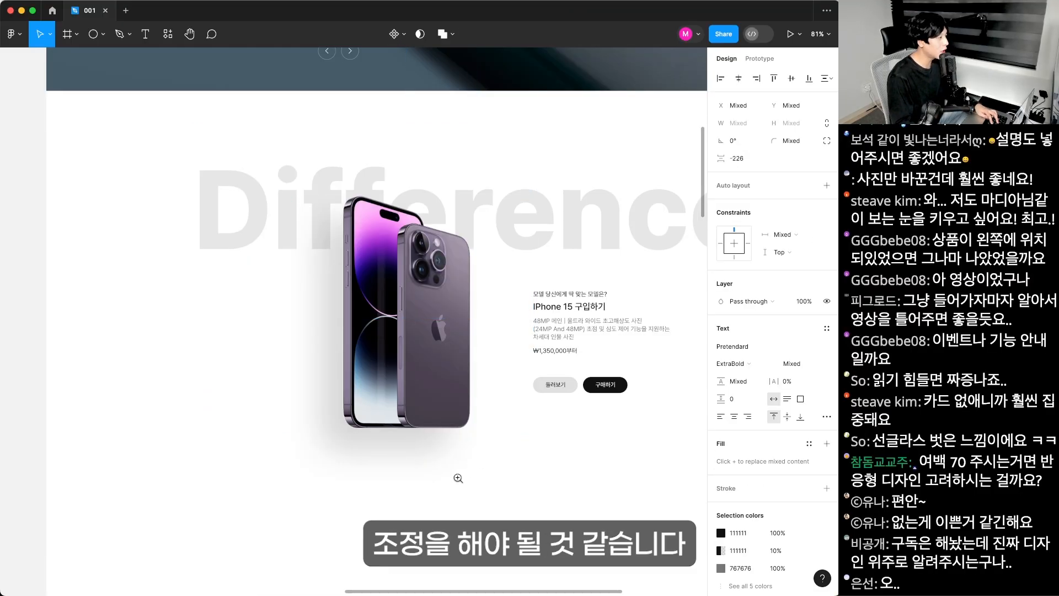
click(421, 486)
key(shift+0)
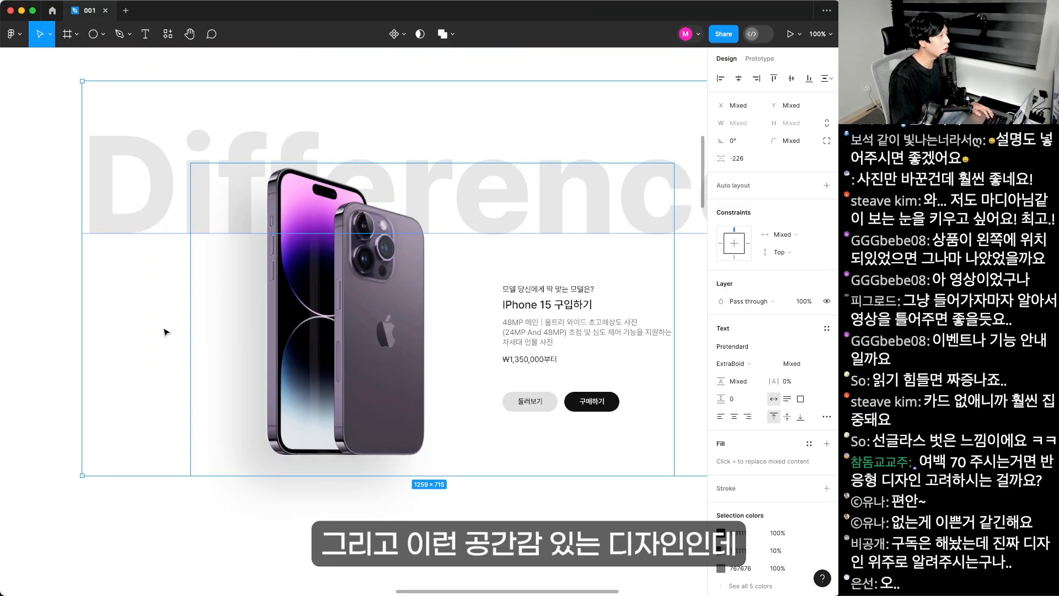
- Ungroup the product content so the iPhone image and the purchase text block are separate
click(392, 544)
click(360, 373)
key(super+shift+g)
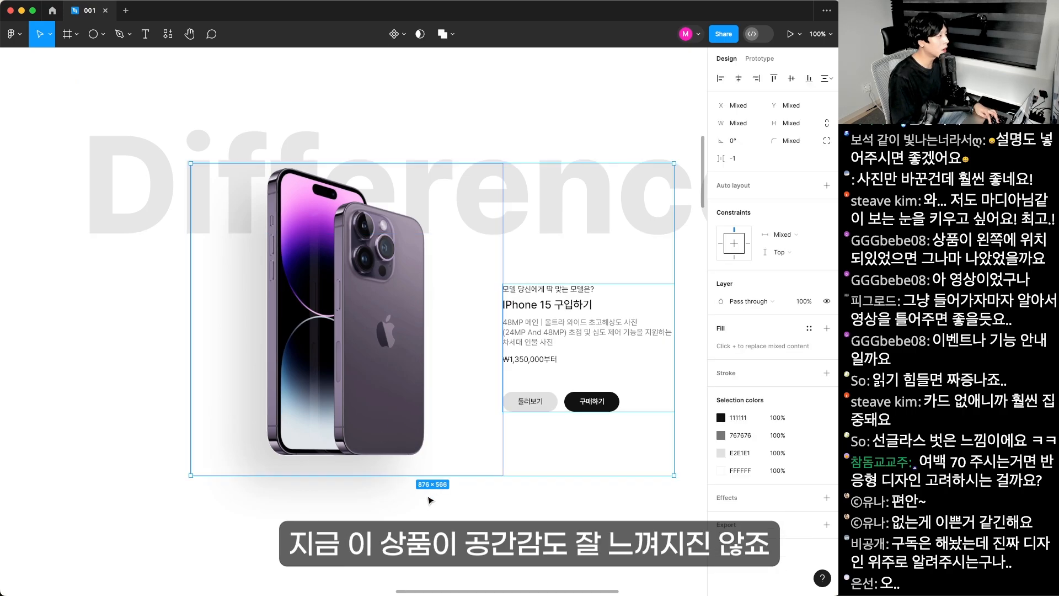
click(430, 501)
click(362, 339)
click(508, 504)
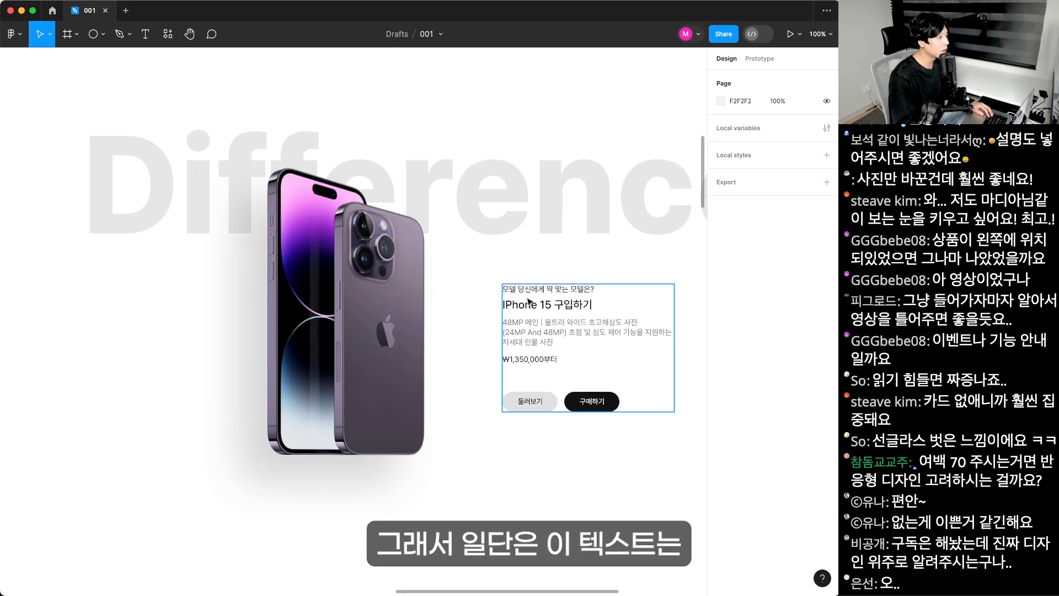
- Move the iPhone 15 purchase text block down the section and set the large Difference text's fill opacity to 100%
drag(528, 302, 528, 474)
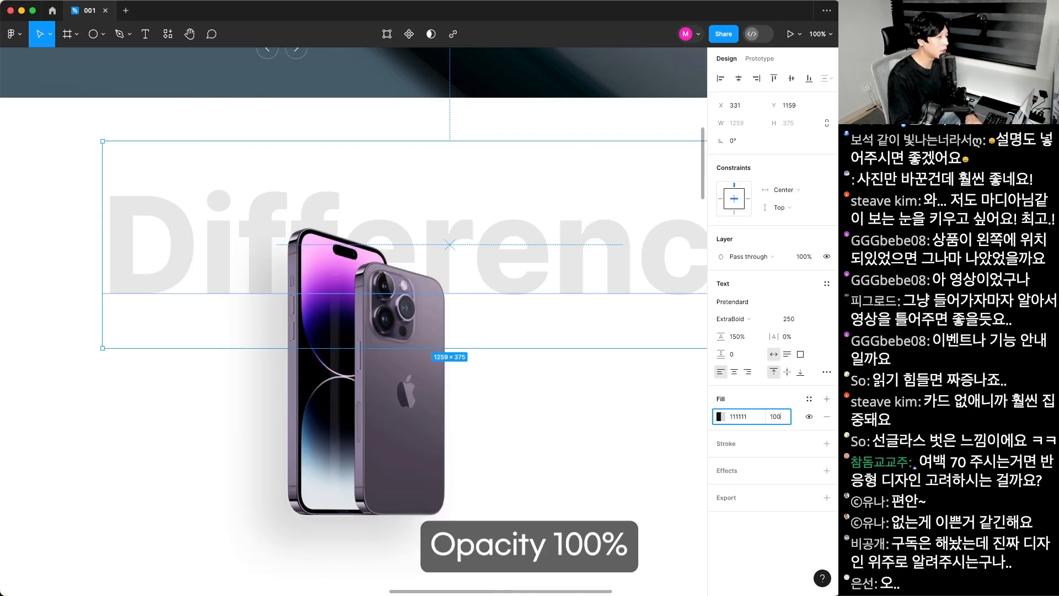
key(Return)
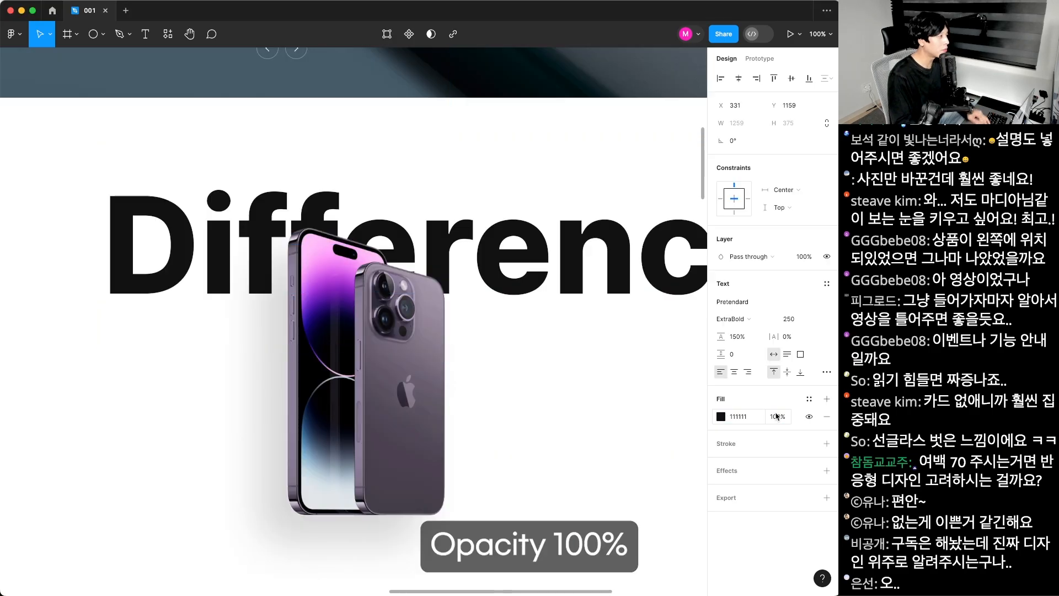
click(739, 319)
click(748, 320)
- Convert the Difference text to uppercase at font size 64 and center it horizontally in the page
click(826, 371)
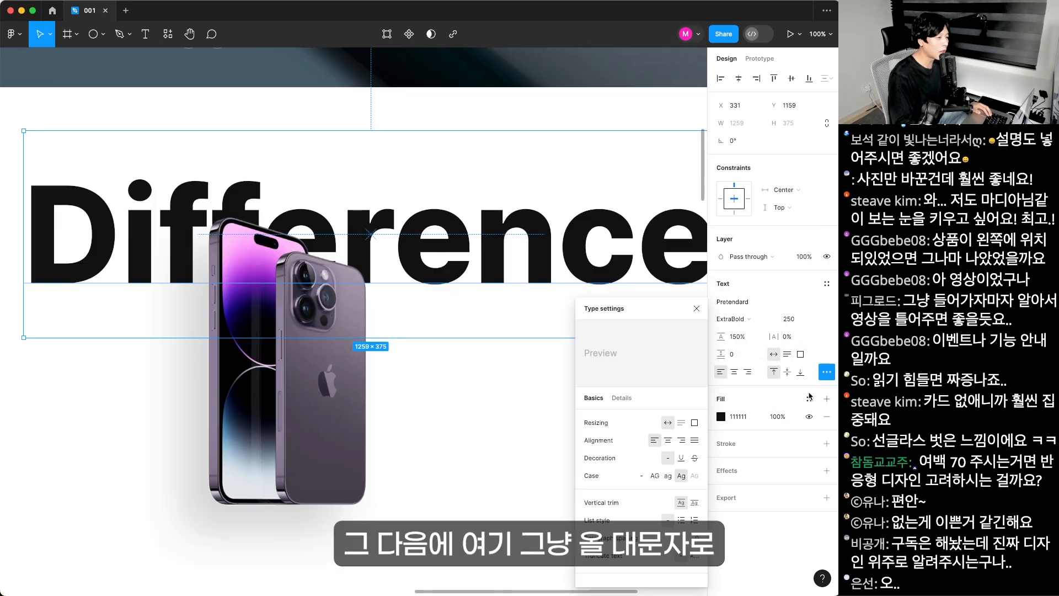
click(654, 478)
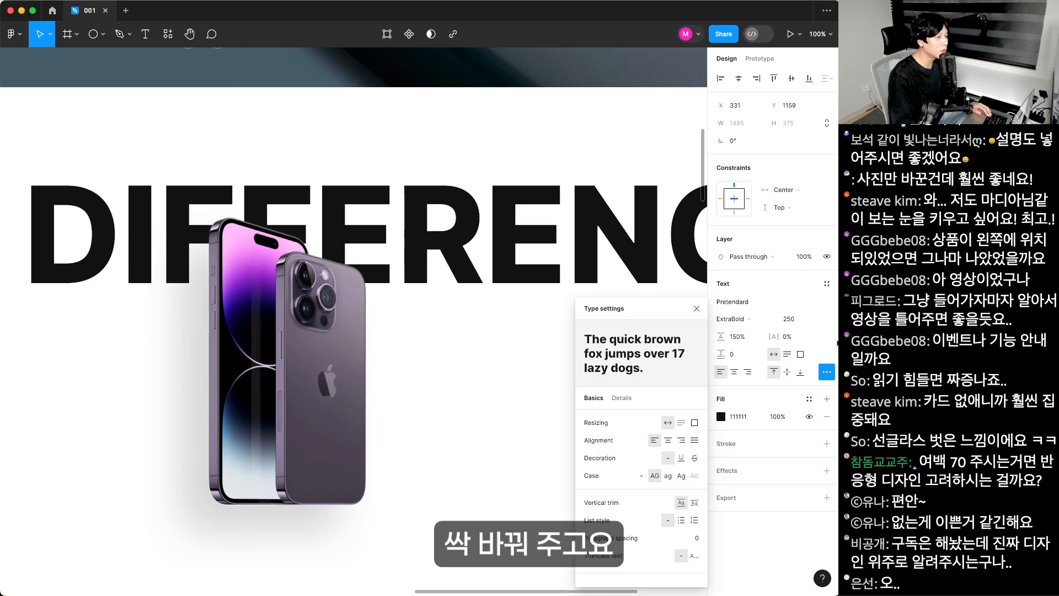
click(798, 319)
text(64)
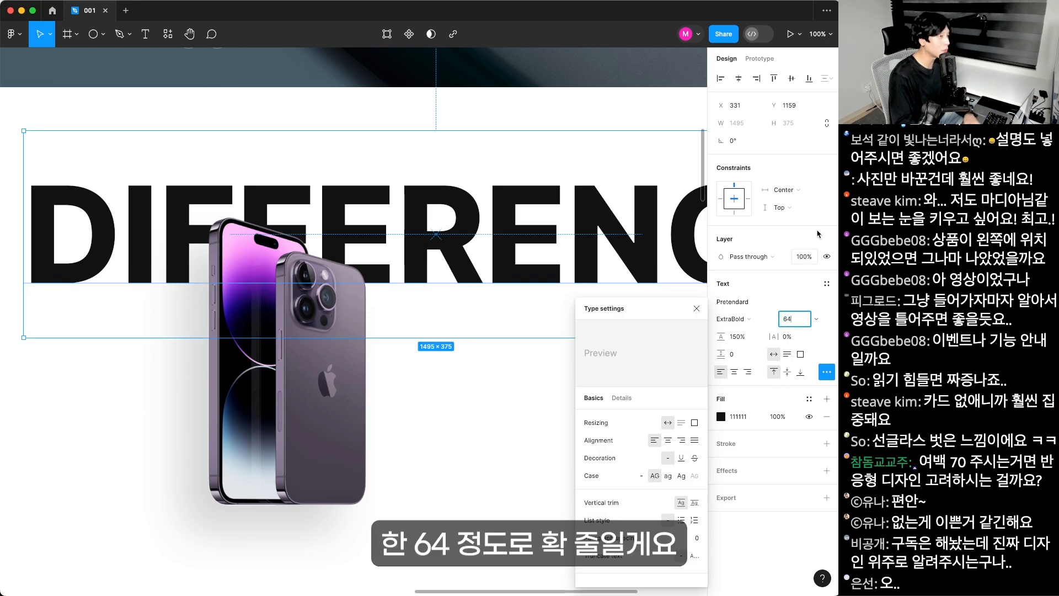
key(Return)
click(739, 78)
- Set the DIFFERENCE text to ExtraLight weight with 200% letter spacing
click(734, 319)
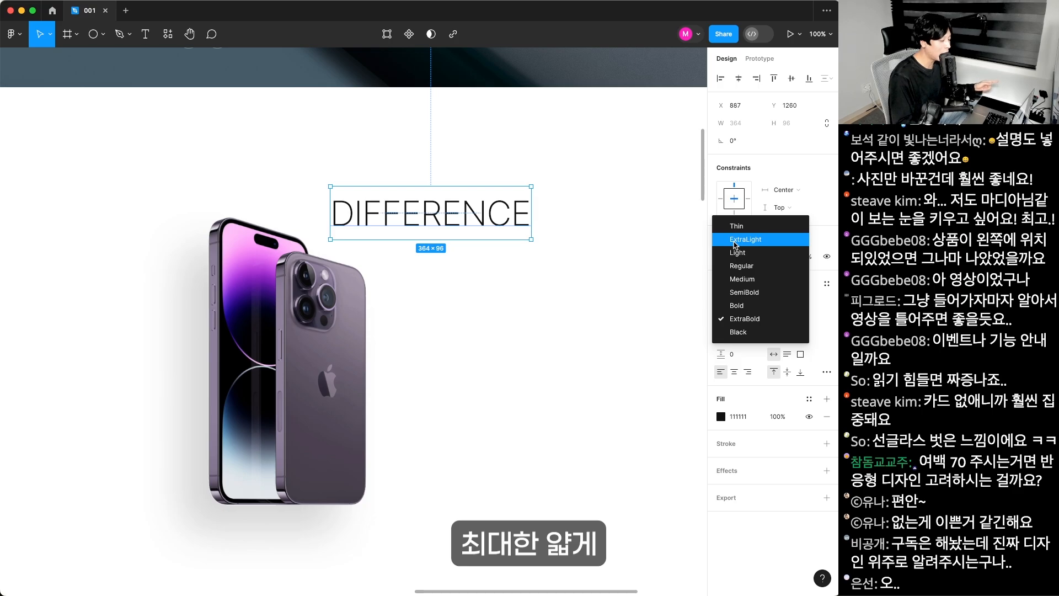
click(734, 243)
click(789, 336)
text(200)
key(Return)
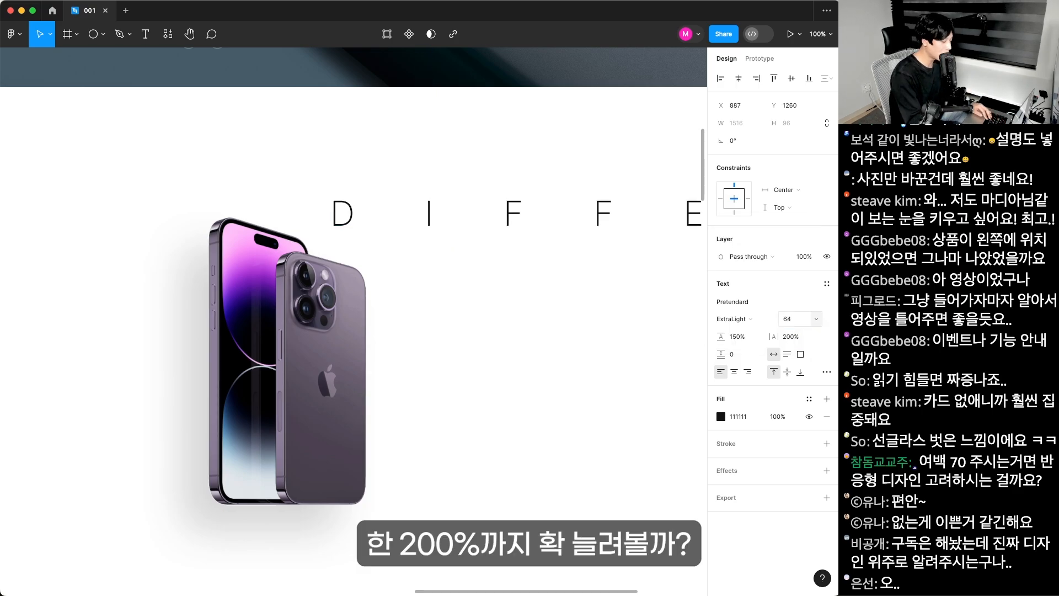
- Tighten the DIFFERENCE text's letter spacing to 130% and set its line height to Auto
drag(574, 274, 393, 274)
click(790, 336)
text(150)
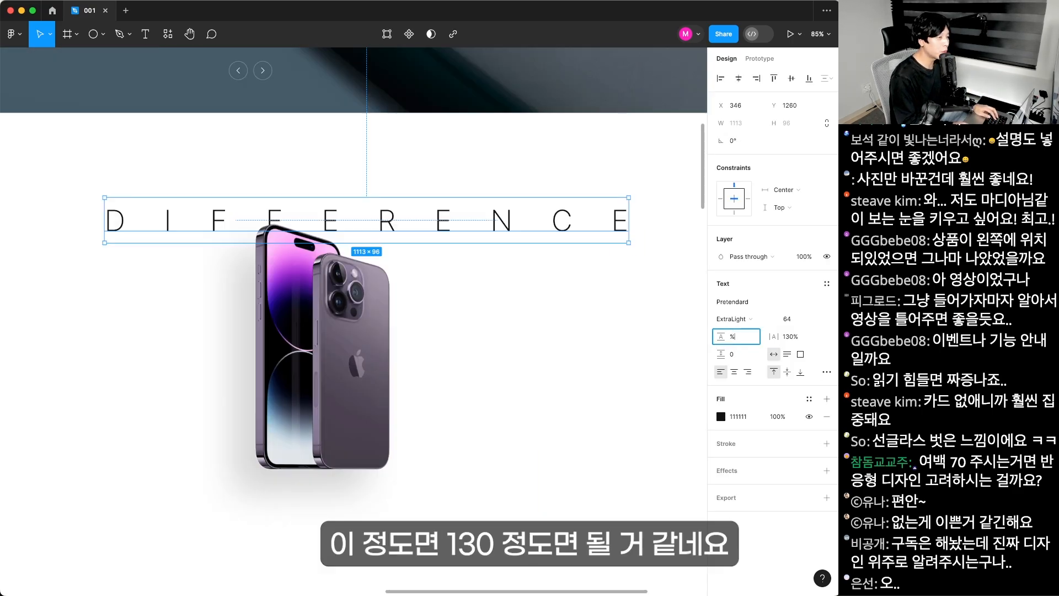
text(auto)
key(Return)
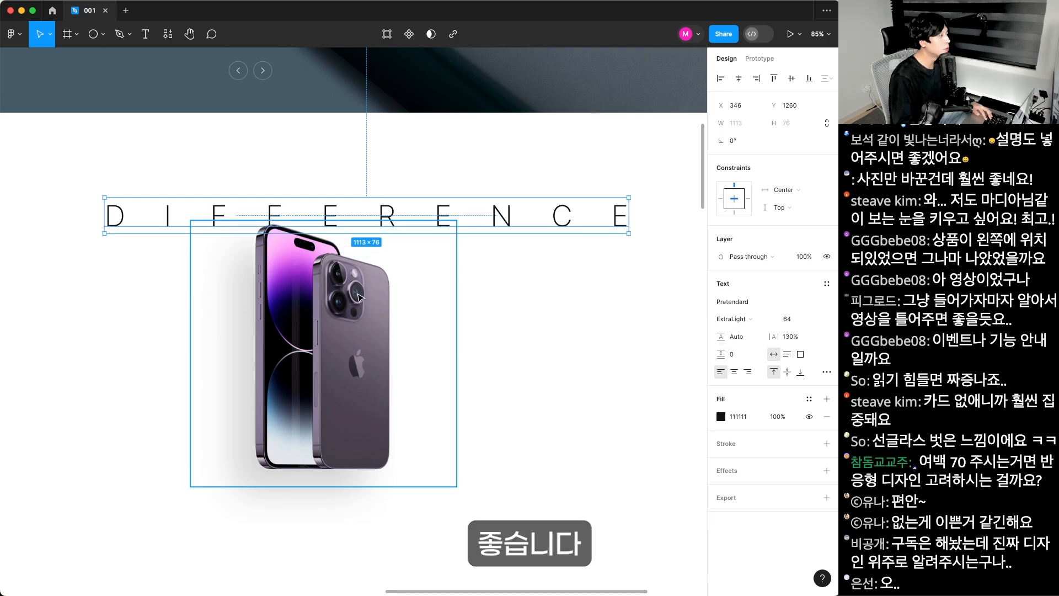
- Lower the DIFFERENCE text to Y 1359 and move the iPhone image to X 645, Y 1426
drag(495, 208, 497, 222)
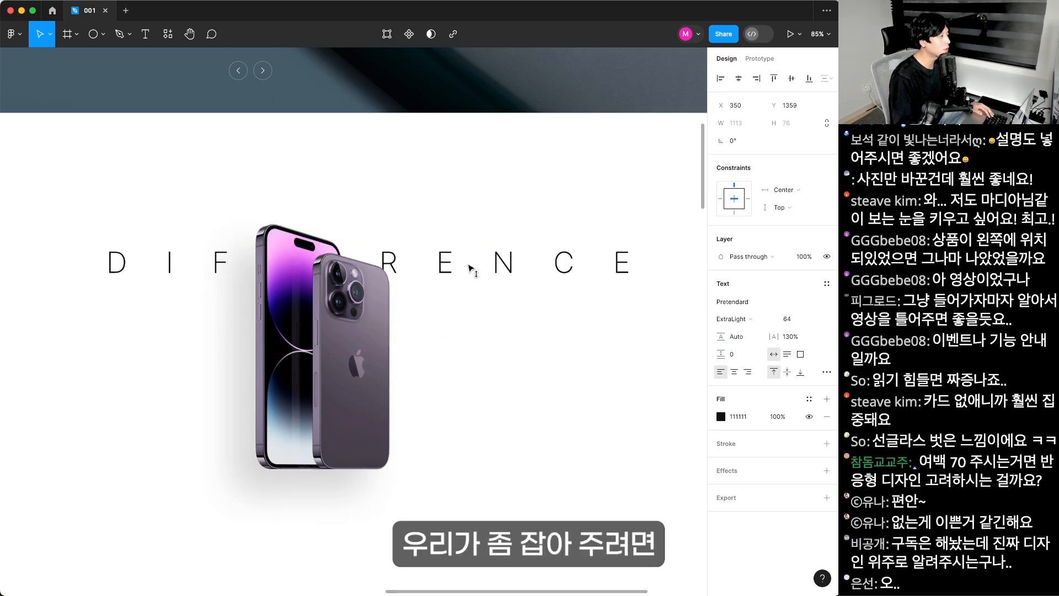
scroll(570, 398, up, 3)
scroll(515, 374, left, 3)
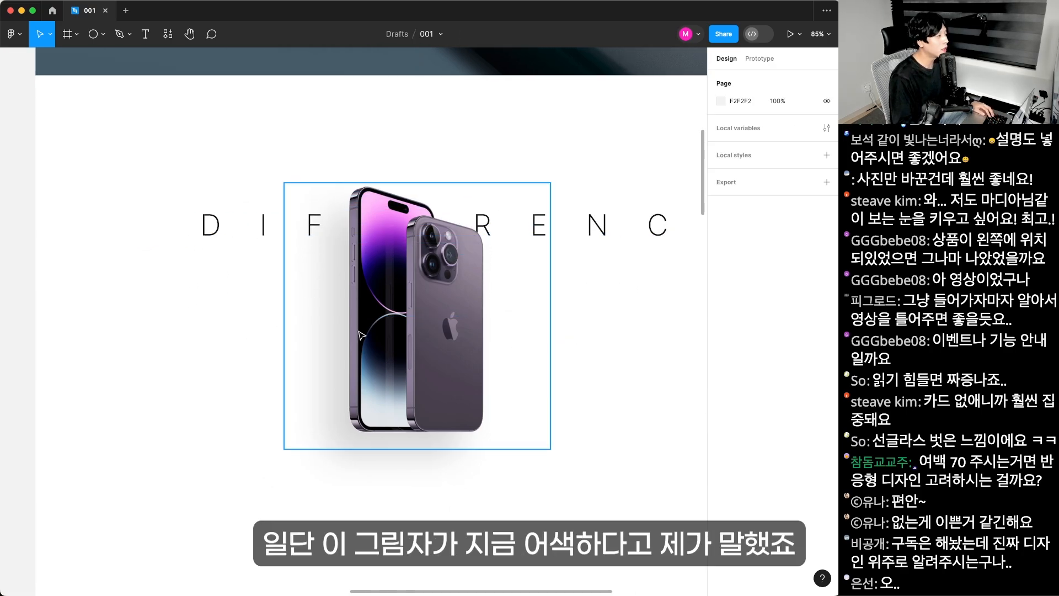
drag(361, 335, 417, 390)
- Compare the iPhone image with and without its drop shadow and remove the effect
click(809, 373)
click(809, 373)
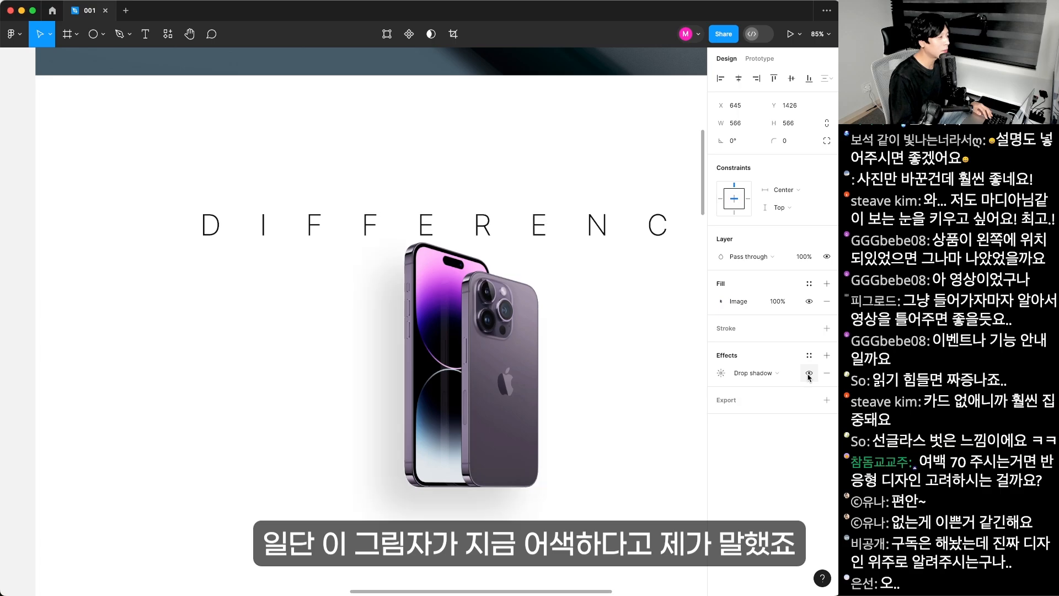
click(809, 374)
click(809, 373)
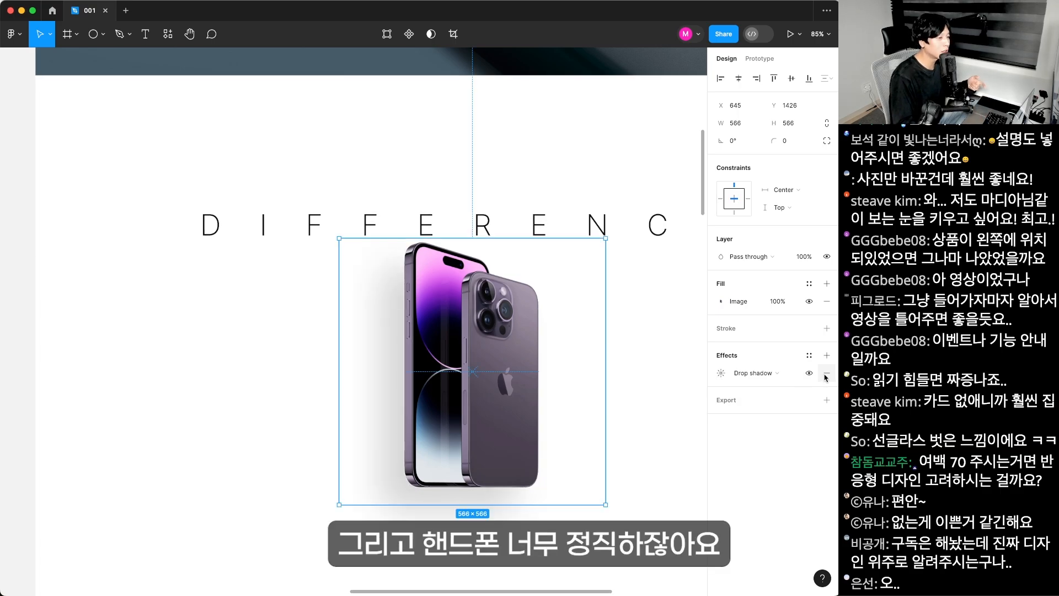
click(826, 375)
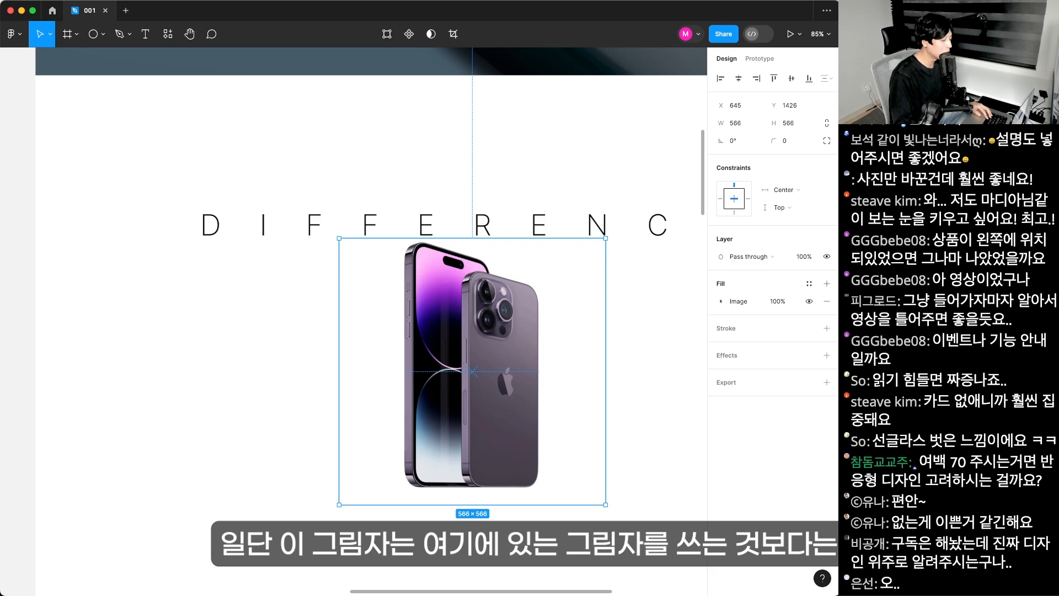
- Rotate the iPhone image to 45° and move it up so it overlaps the middle of the DIFFERENCE text
click(581, 382)
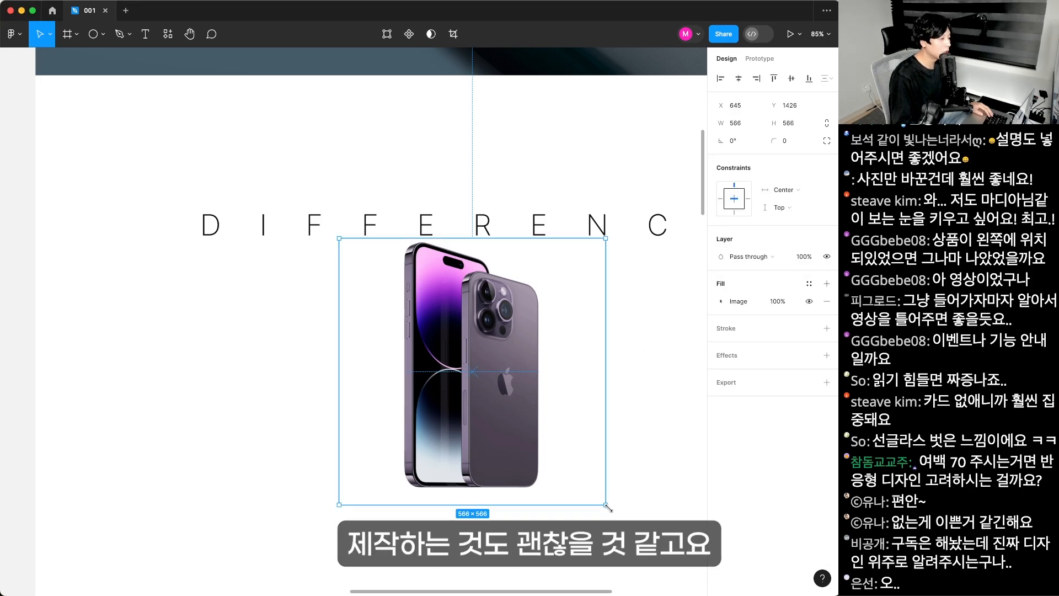
drag(610, 511, 644, 385)
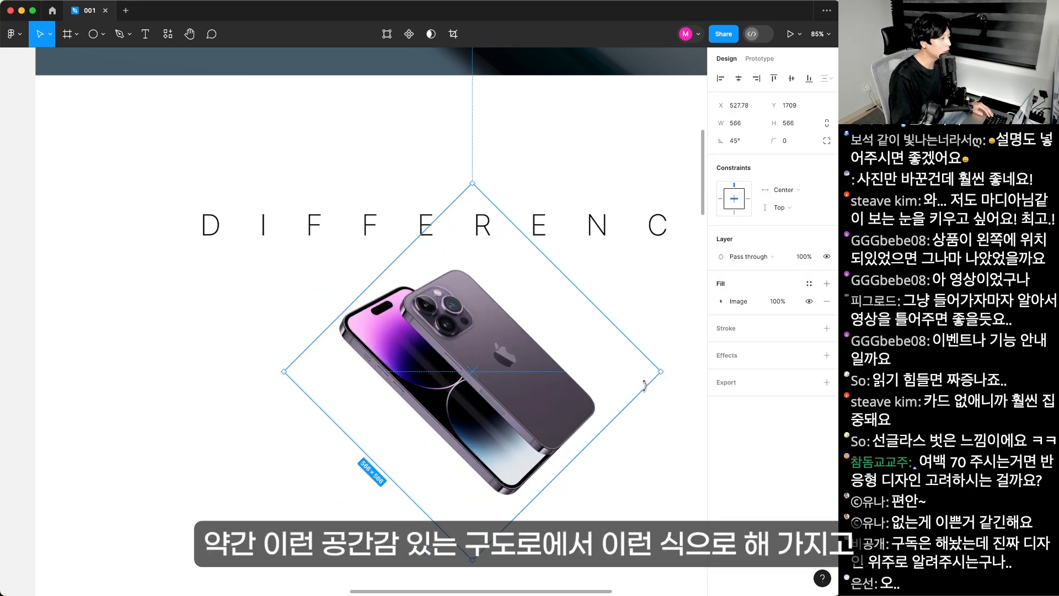
drag(469, 452, 470, 333)
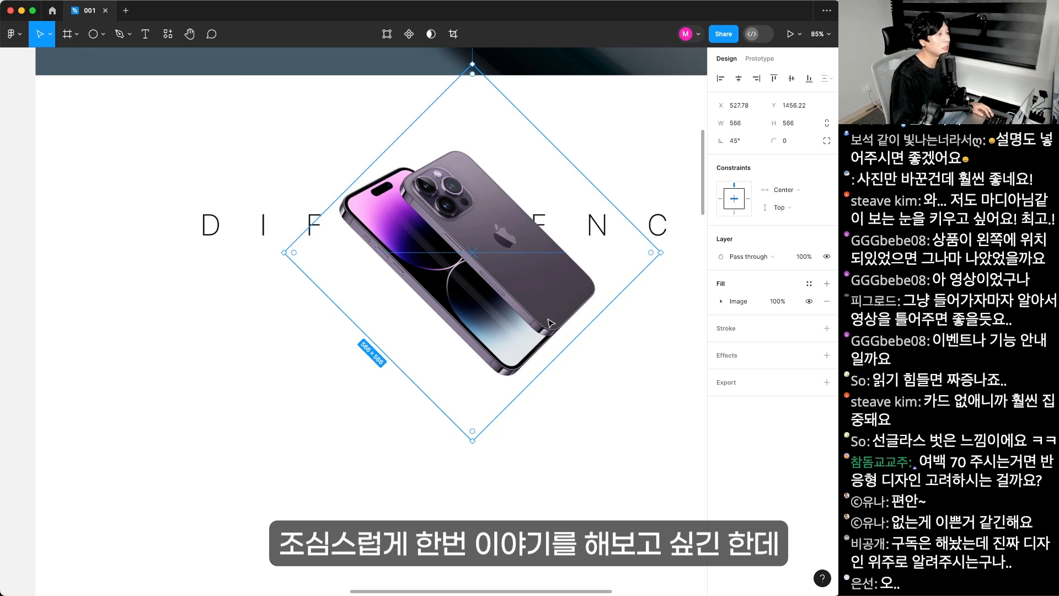
- Scale the rotated iPhone image down to 465.5 × 465.5 and align the DIFFERENCE text with its vertical middle at Y 1382
drag(562, 350, 530, 315)
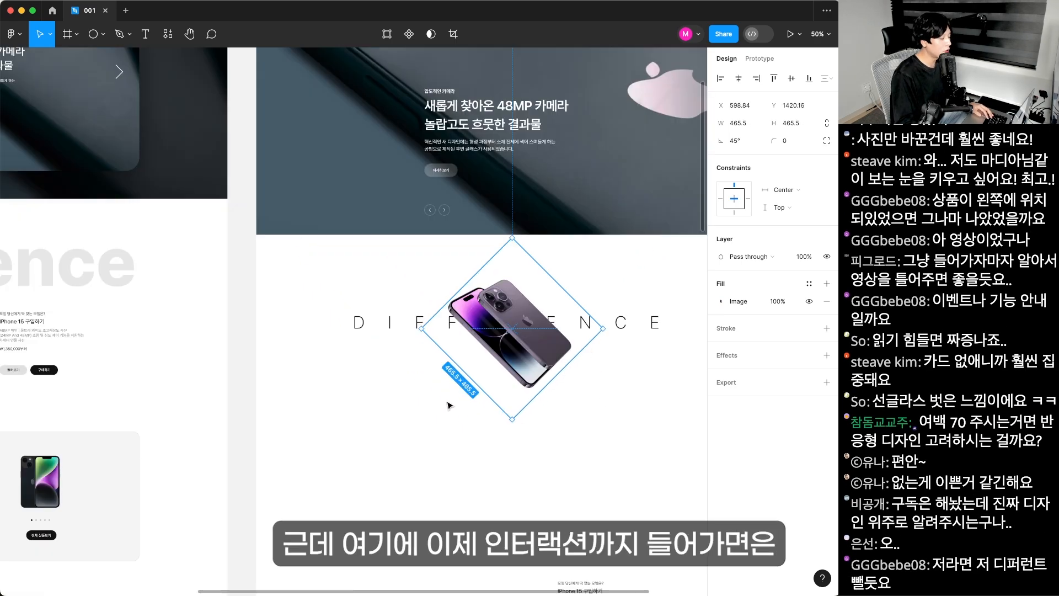
drag(398, 323, 399, 330)
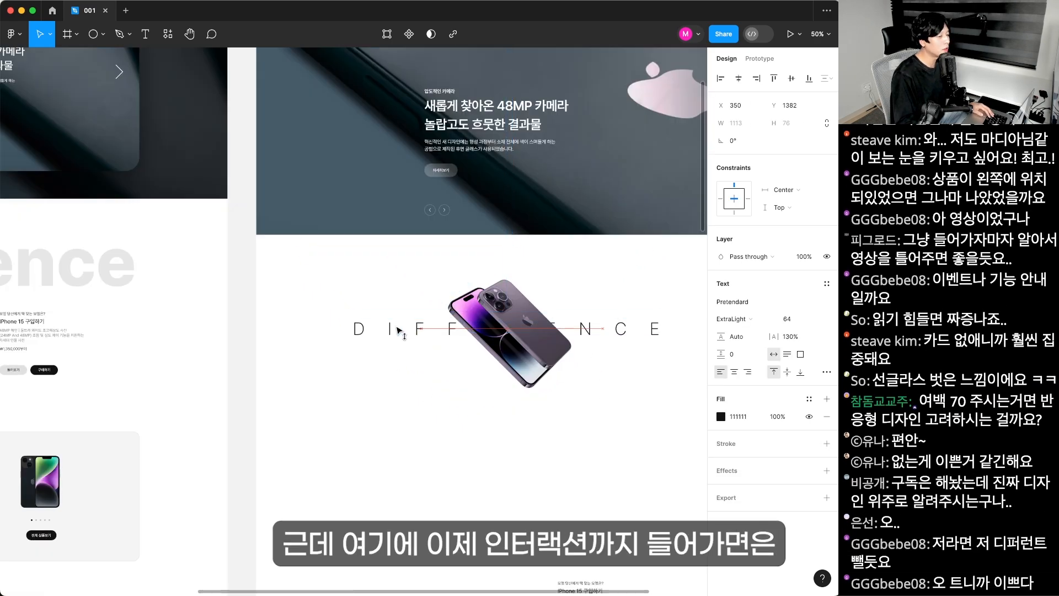
click(432, 432)
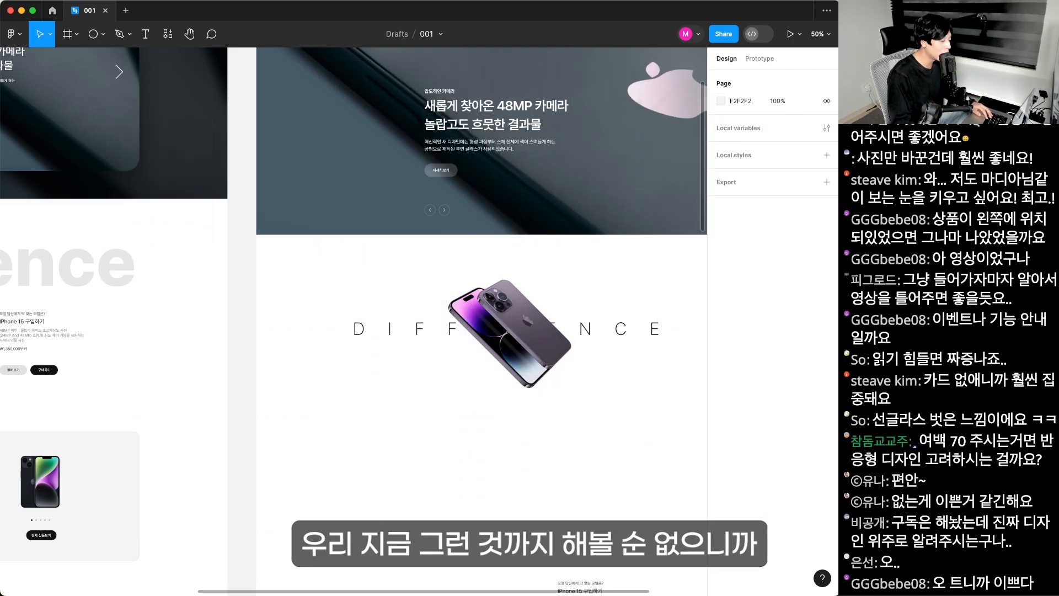
- Nudge the iPhone image up to about Y 1397 so it sits slightly above the text's center line
click(513, 332)
key(shift+Up)
key(shift+Up)
key(shift+Up)
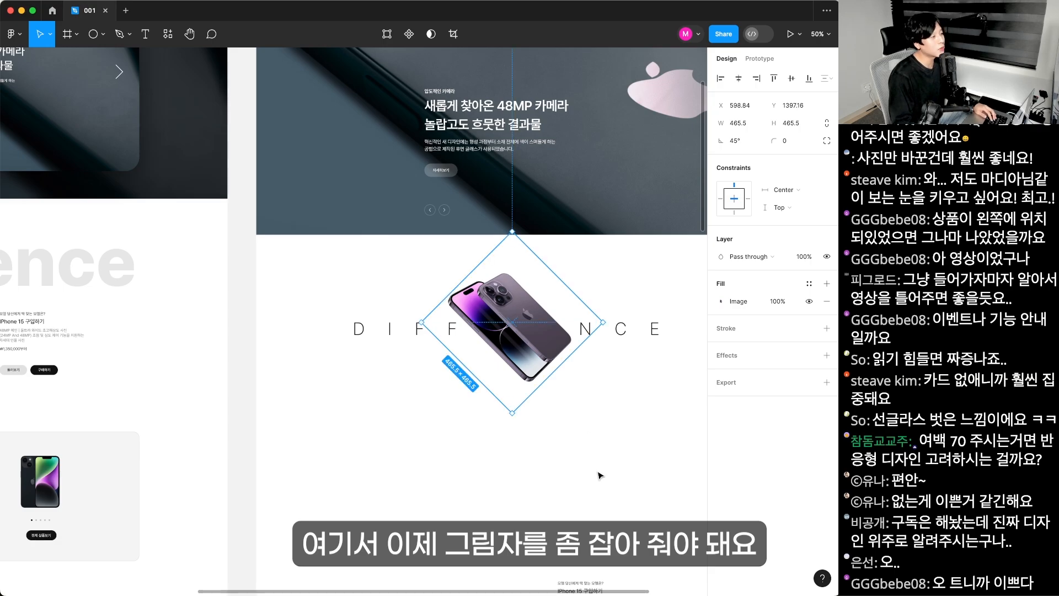
click(603, 478)
- Duplicate the iPhone image below the original and give the copy a layer blur of 100
scroll(602, 478, up, 3)
drag(397, 311, 397, 506)
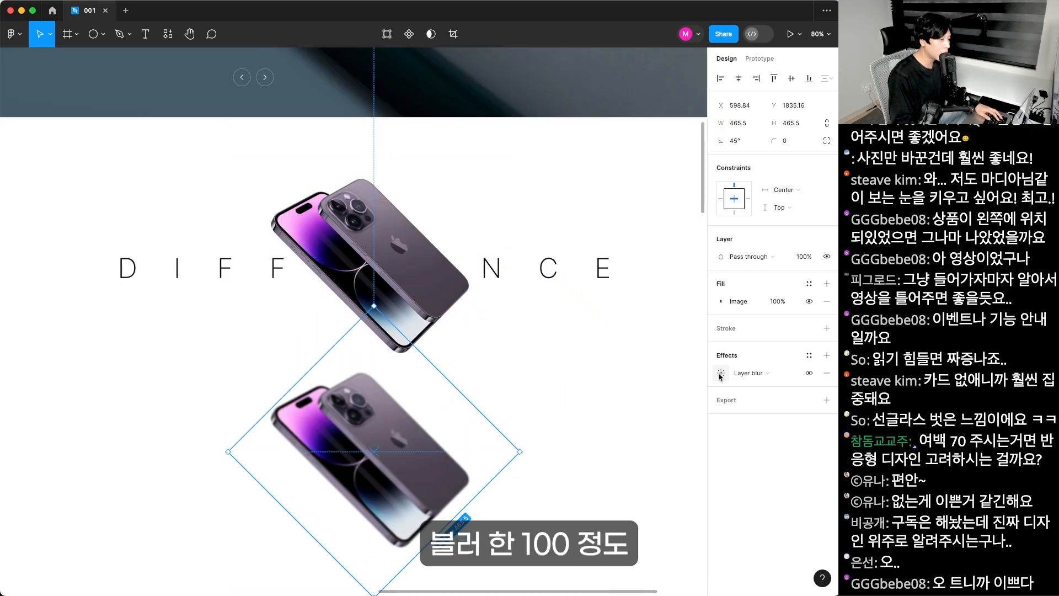
click(720, 373)
text(100)
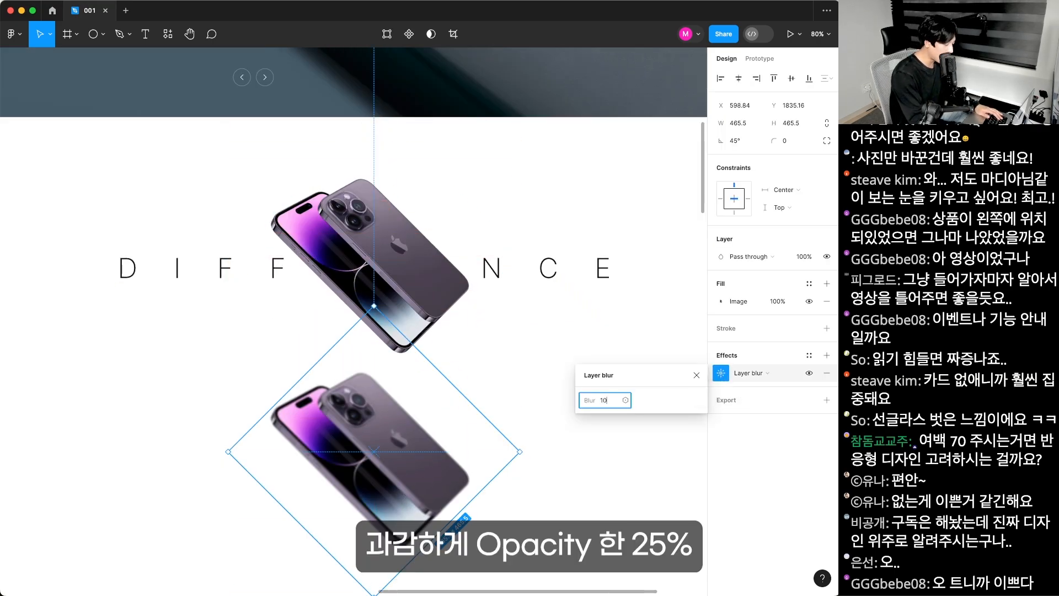
- Set the blurred copy's fill opacity to 25% and position it with the iPhone as a soft shadow behind the phones
click(778, 301)
text(25)
key(Return)
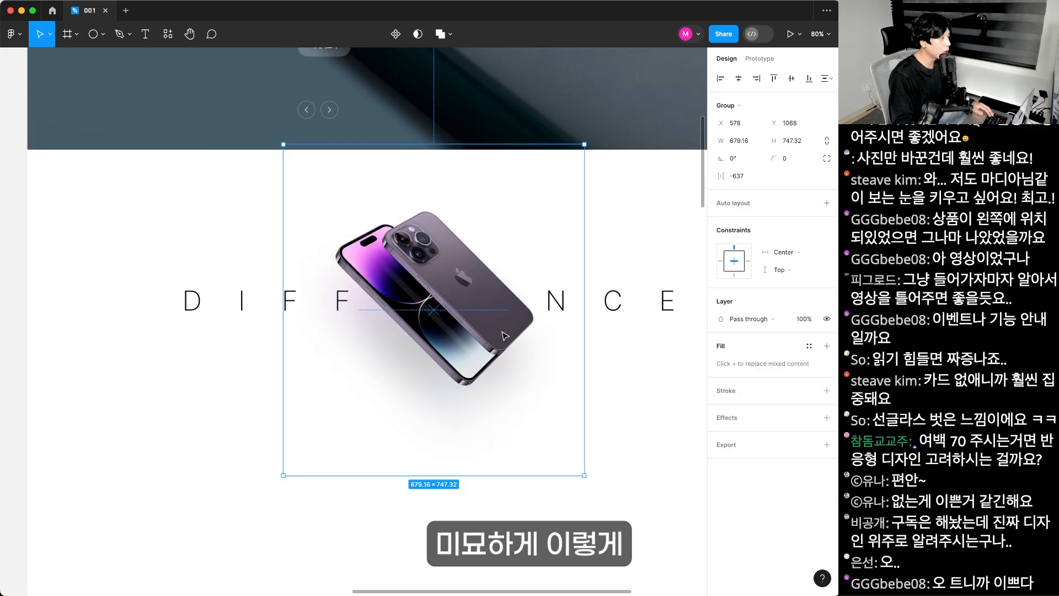
drag(505, 281, 508, 340)
drag(508, 340, 508, 331)
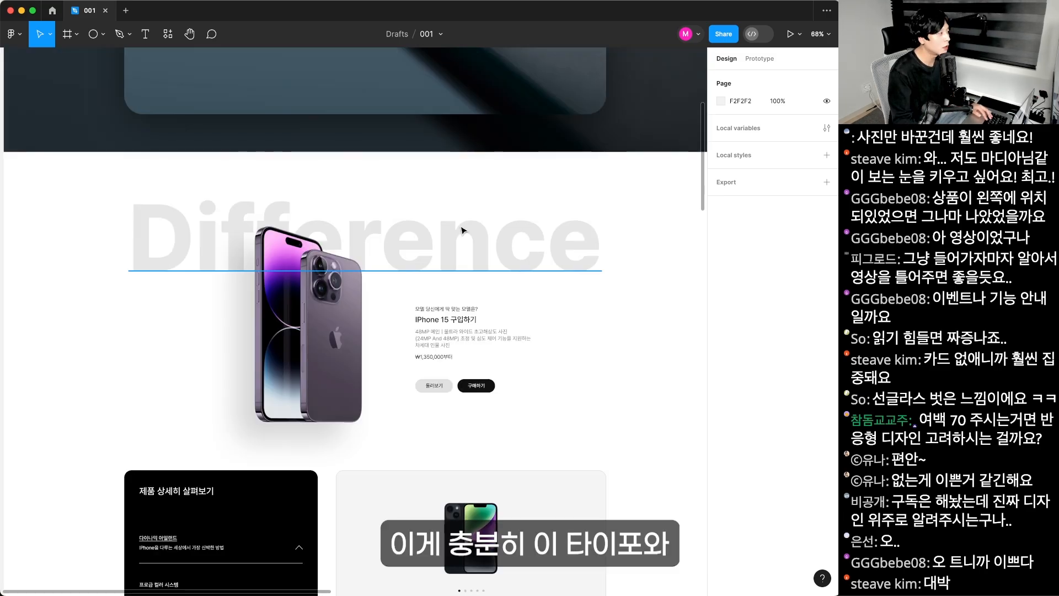
- Examine the original Difference section's oversized text and iPhone image for comparison with the redesign
click(457, 225)
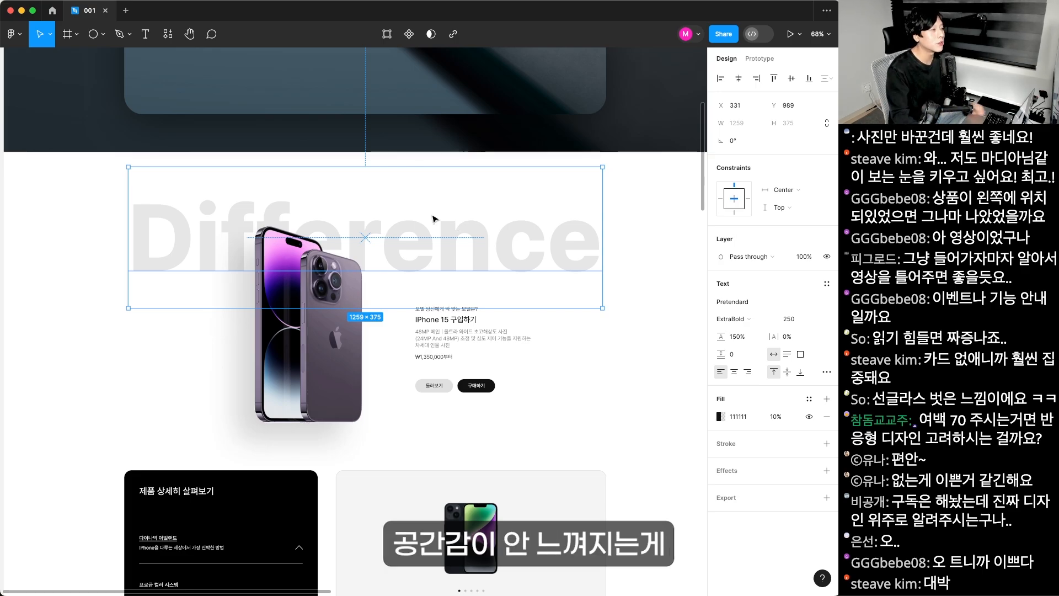
click(547, 340)
scroll(546, 340, left, 1)
super+click(395, 324)
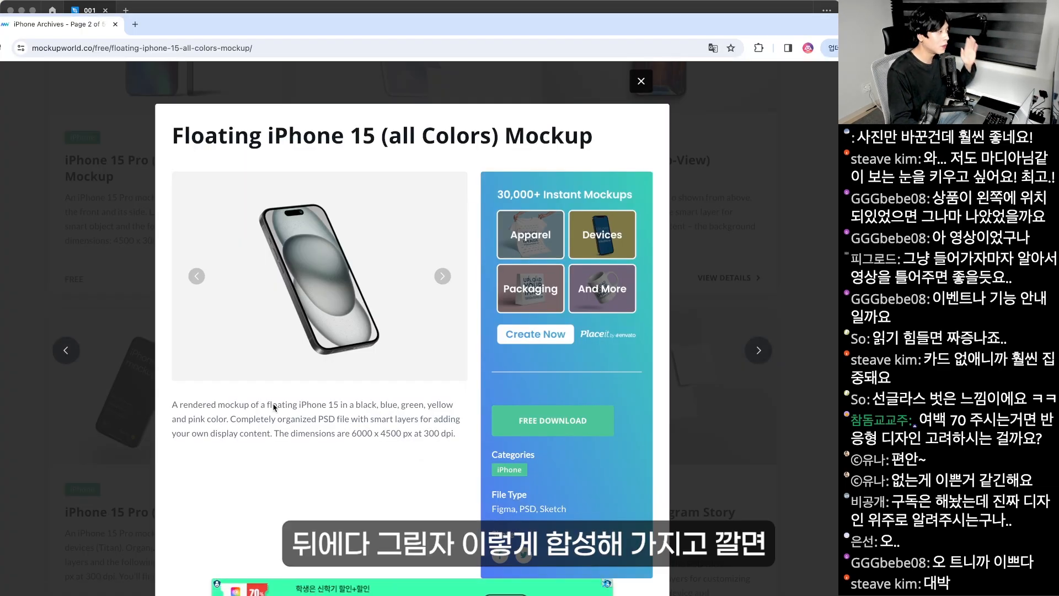
- Browse the iPhone mockups on Mockup World in the browser, viewing the iPhone 15 Pro (Titan) Mockup and continuing to page 3
click(90, 243)
click(164, 416)
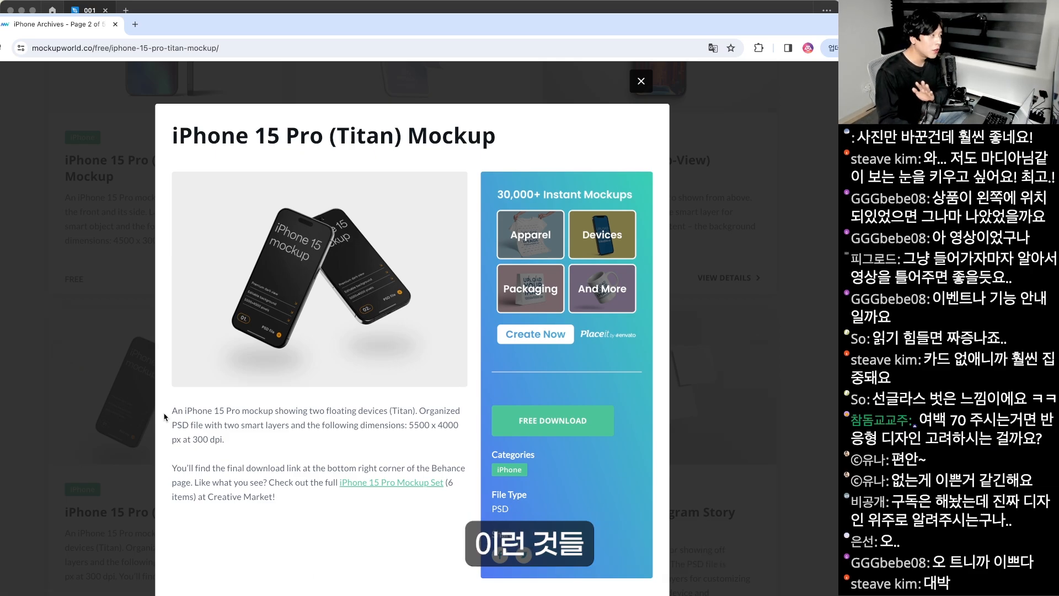
click(747, 169)
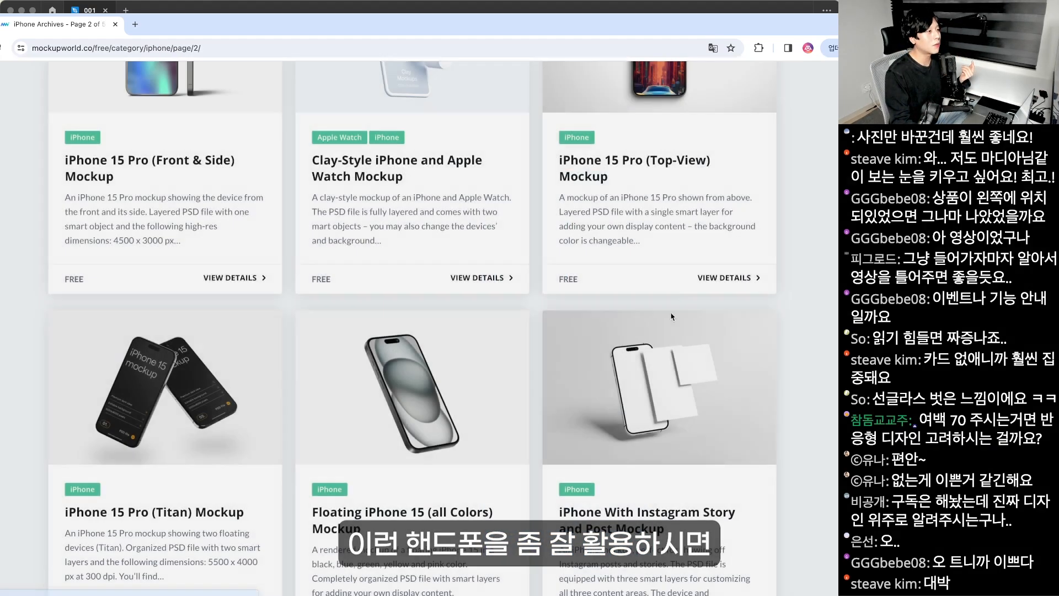
scroll(672, 314, down, 6)
click(344, 366)
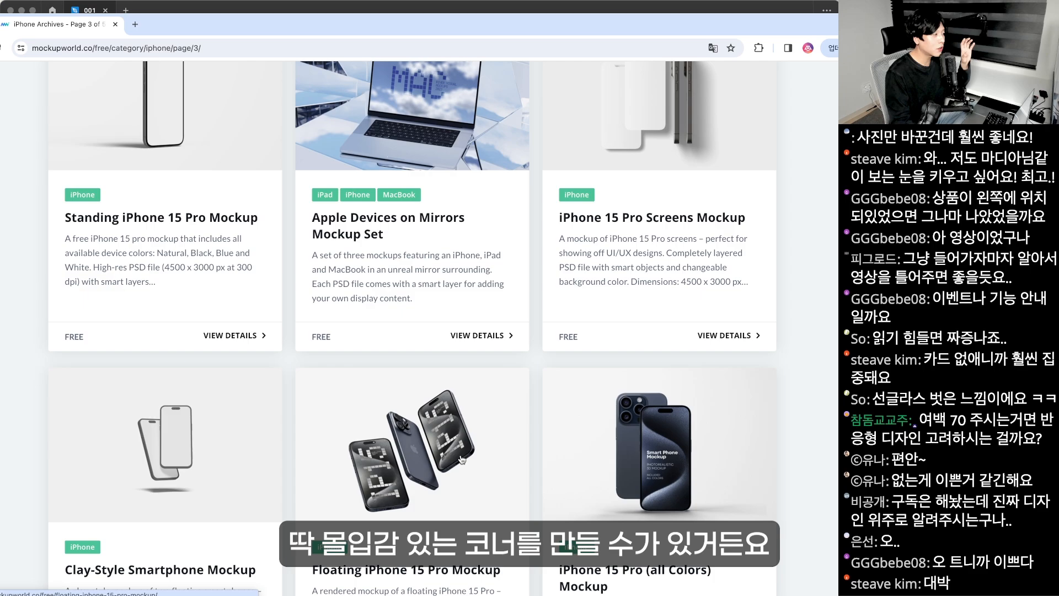
scroll(462, 460, down, 10)
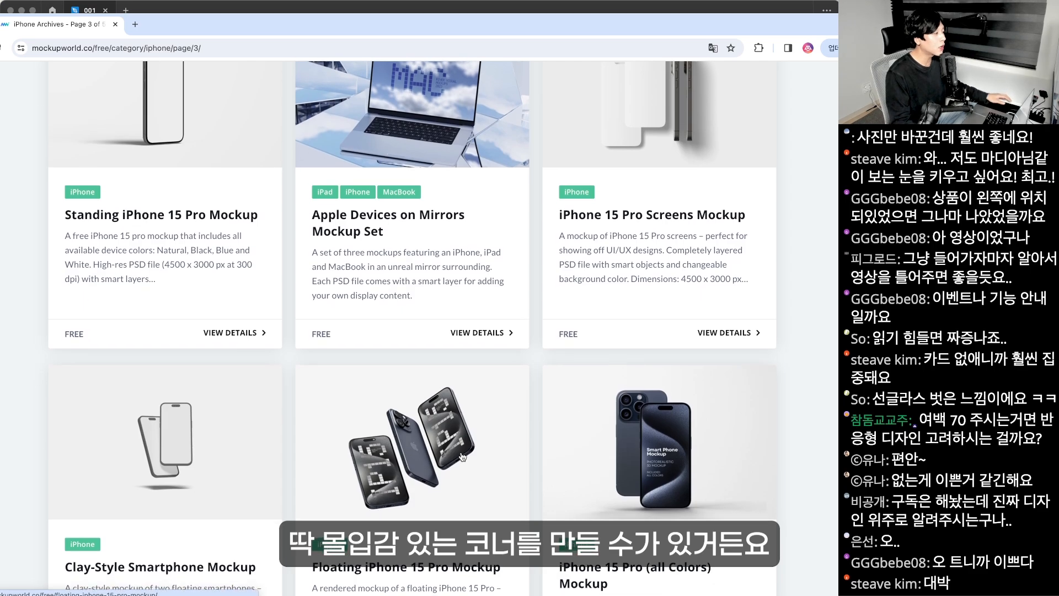
scroll(463, 458, down, 3)
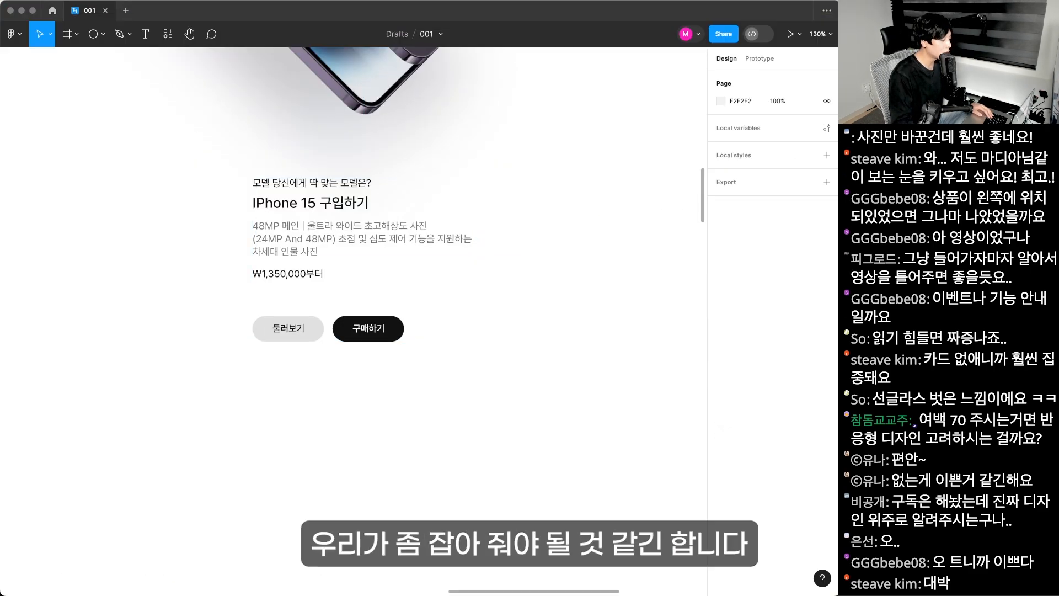
- In Figma, set the height of the 둘러보기 and 구매하기 buttons to 48
scroll(565, 371, up, 4)
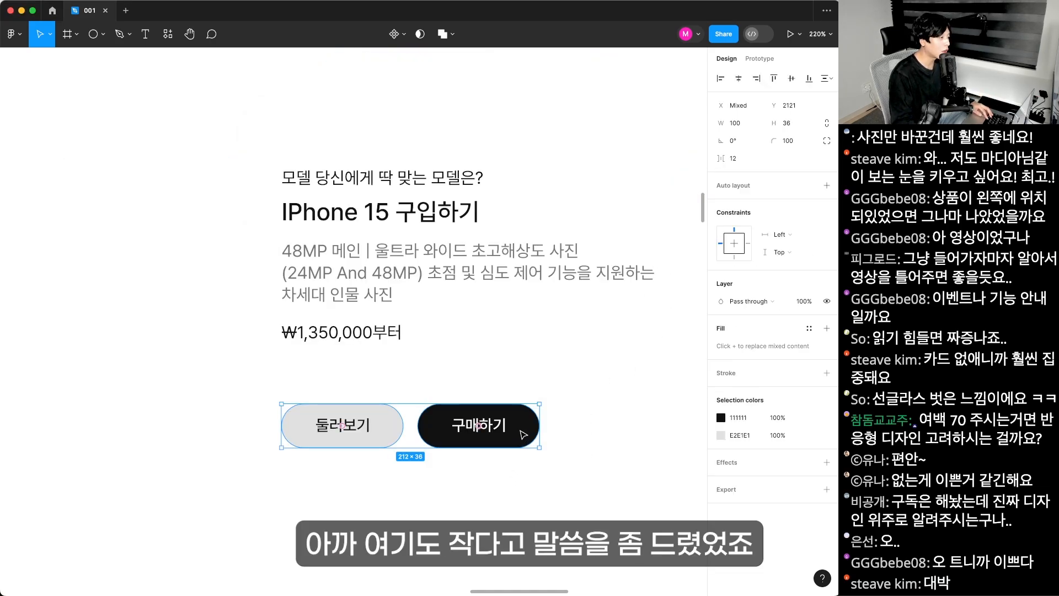
click(800, 124)
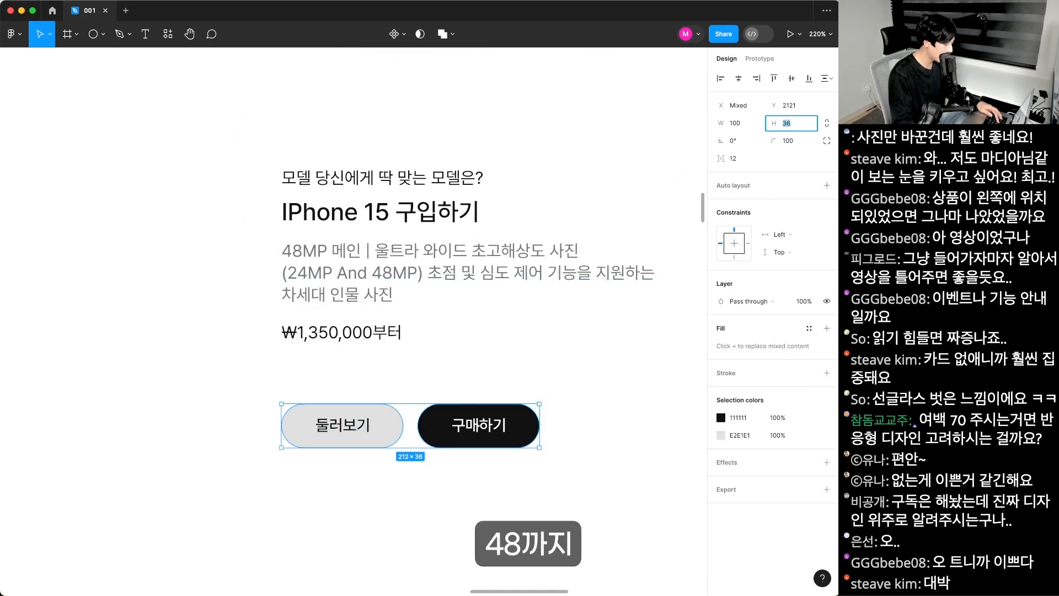
text(48)
key(Return)
- Set the letter spacing of the 둘러보기 and 구매하기 button labels to -2.5%
key(Return)
click(804, 384)
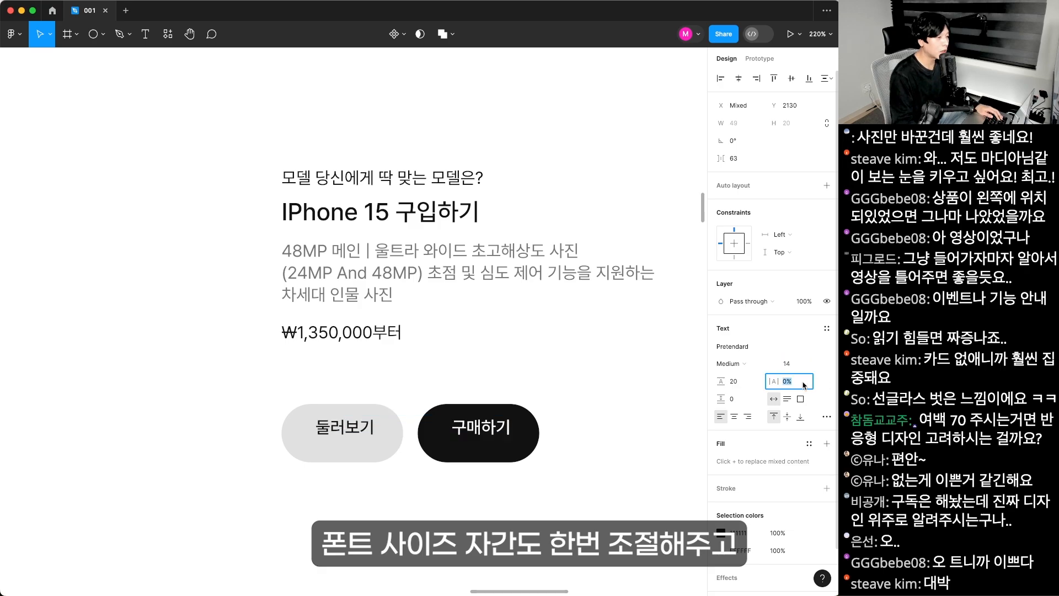
key(BackSpace)
text(-2.5)
key(Return)
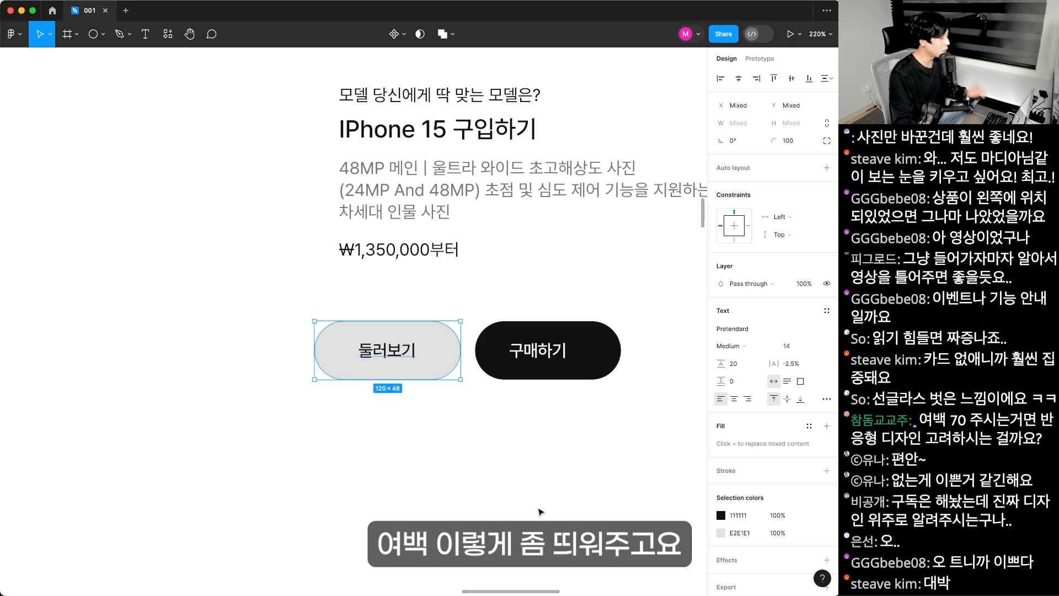
- Change the 둘러보기 button's fill to FFFFFF and add a thin 000000 stroke at 10% opacity
click(721, 301)
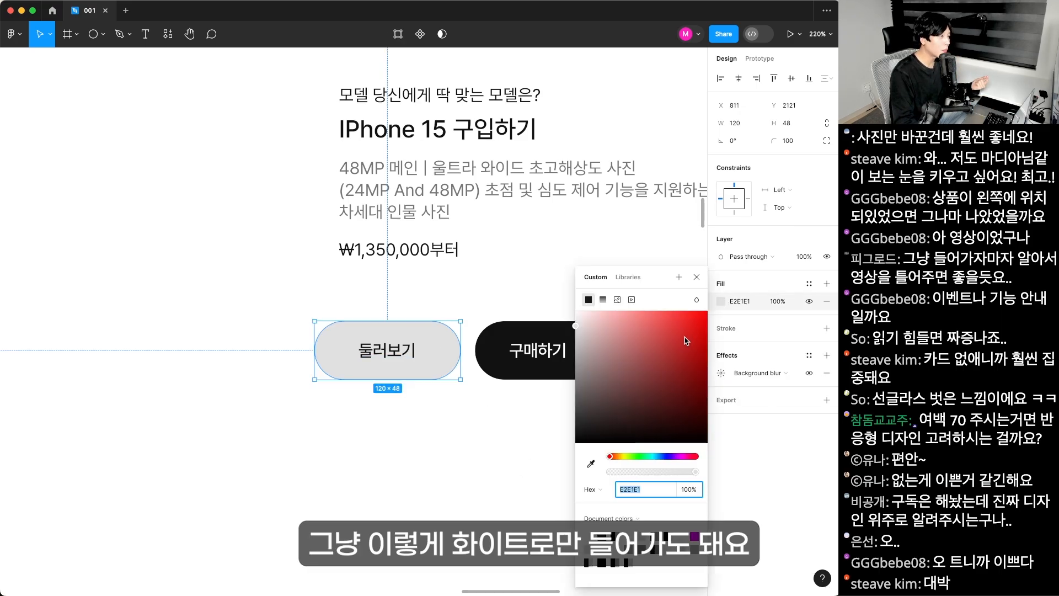
text(fff)
key(Return)
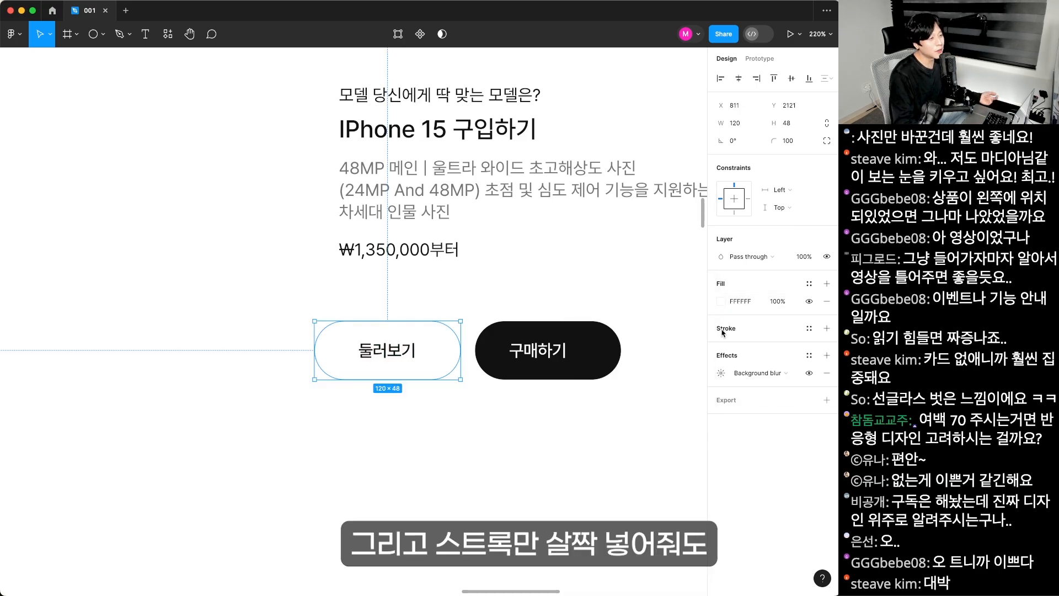
click(724, 331)
click(740, 347)
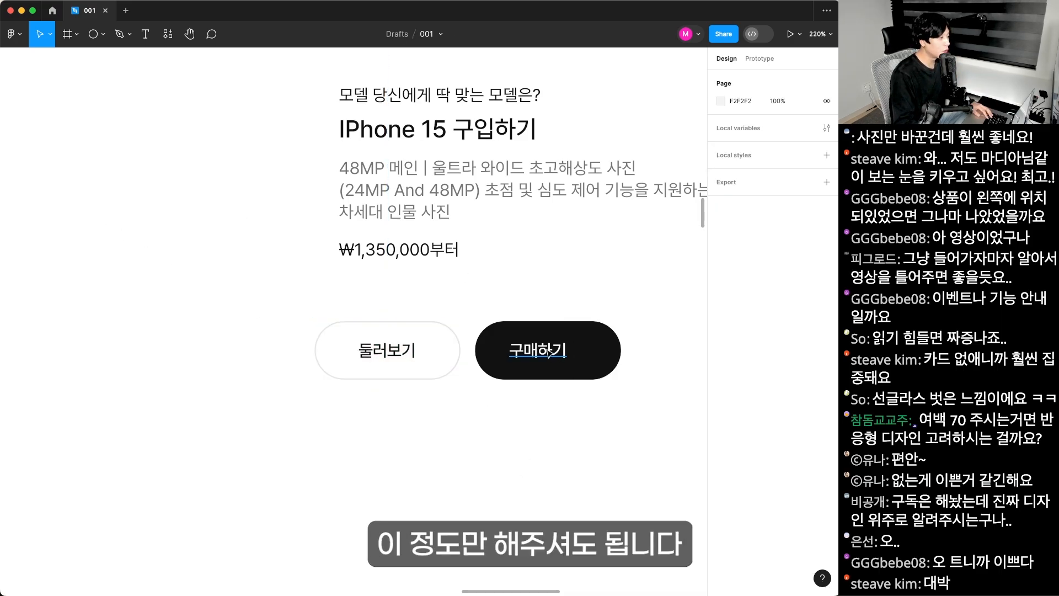
- Center the 구매하기 label within its black button
click(549, 353)
click(634, 437)
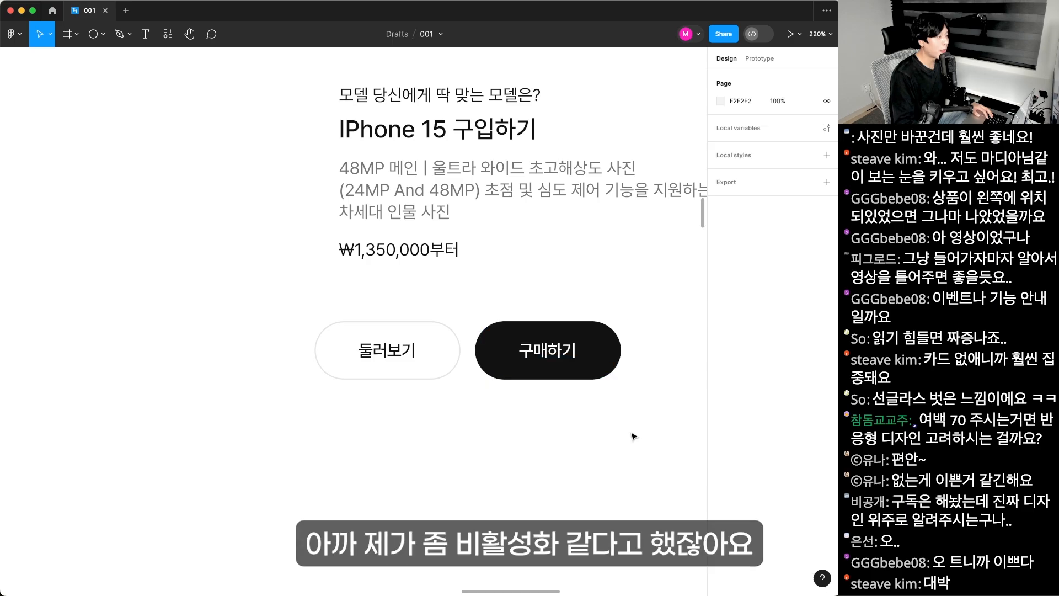
key(shift+0)
scroll(410, 286, up, 5)
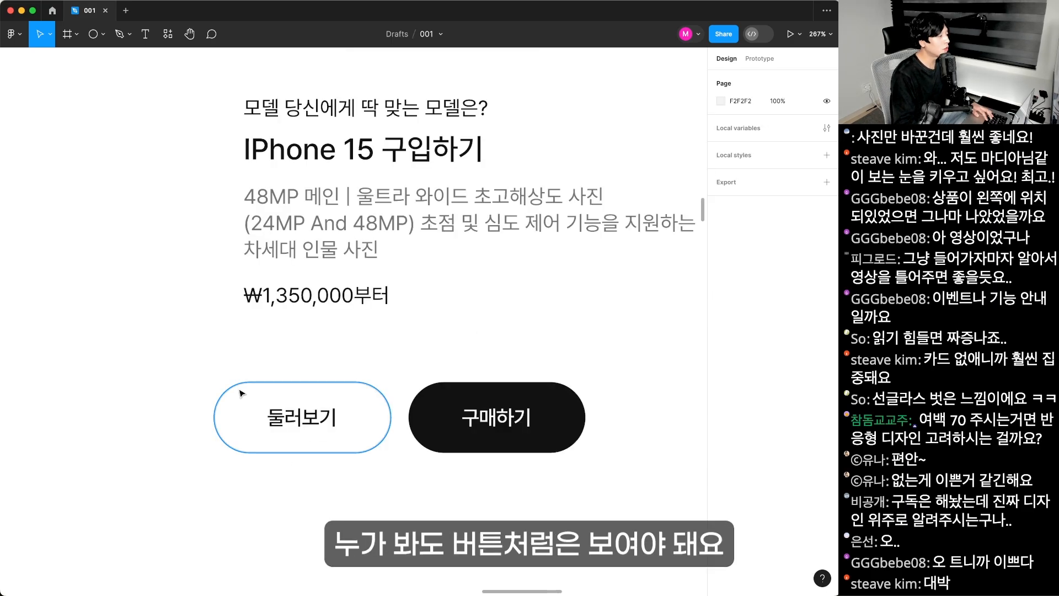
- Set the 모델 당신에게 딱 맞는 모델은? line to SemiBold, font size 16 and line height 24
drag(208, 359, 378, 503)
drag(326, 280, 351, 341)
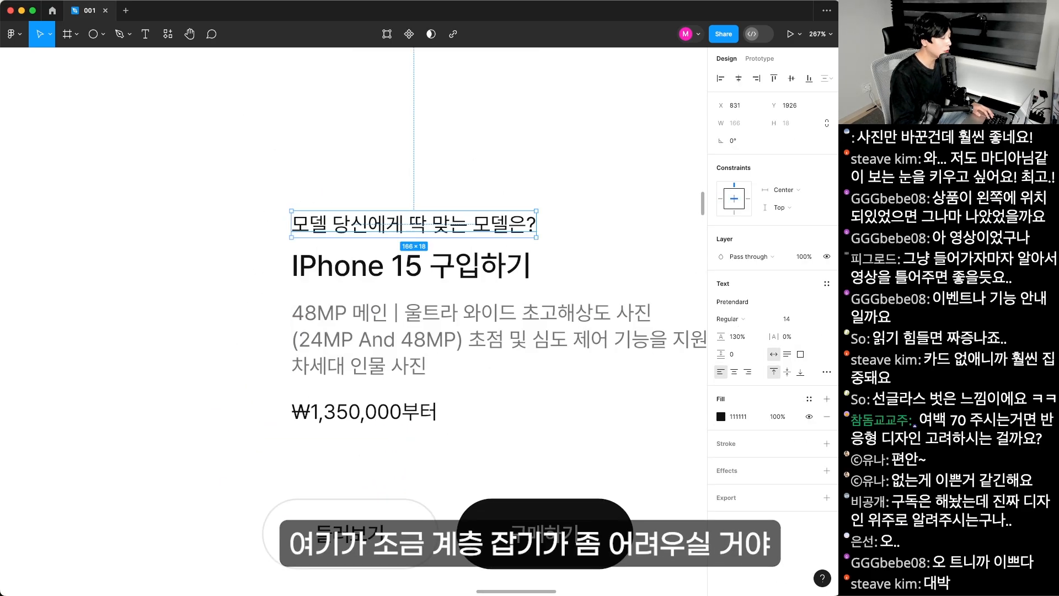
key(super+Tab)
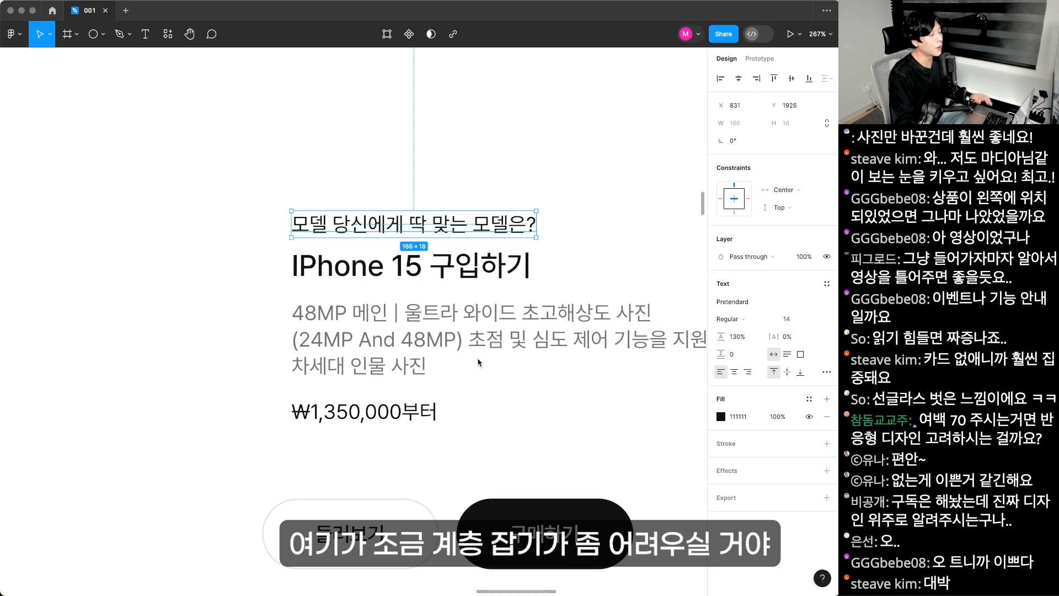
click(792, 320)
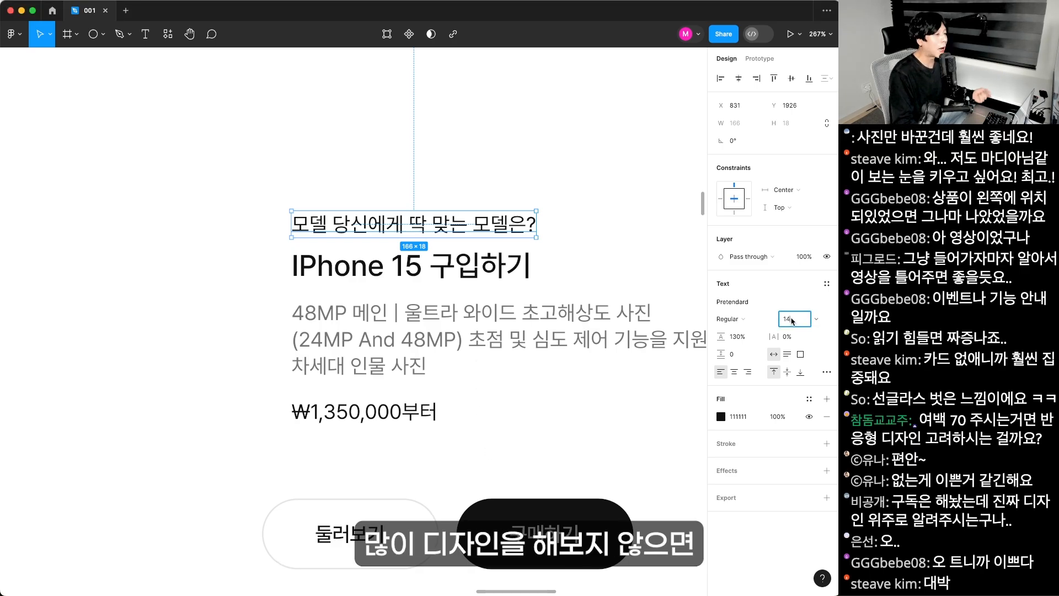
text(160)
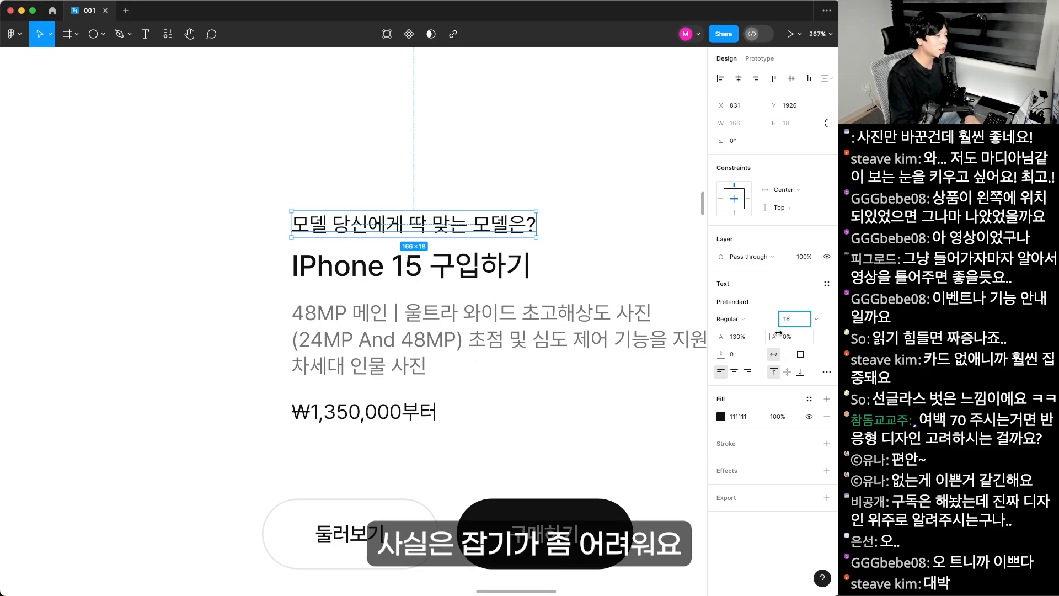
key(Return)
click(737, 337)
text(24)
key(Return)
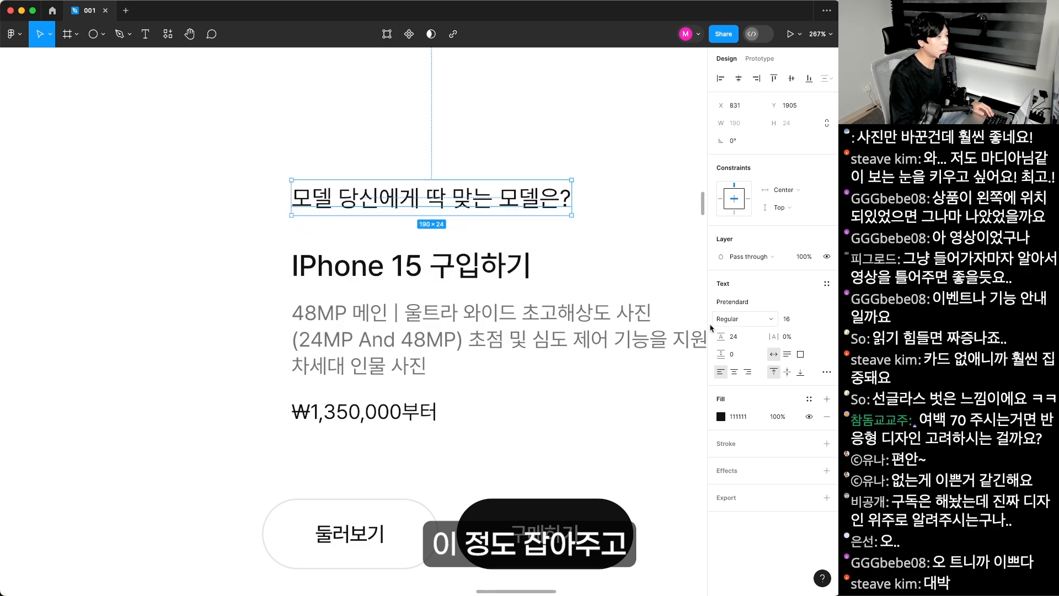
click(731, 324)
click(739, 345)
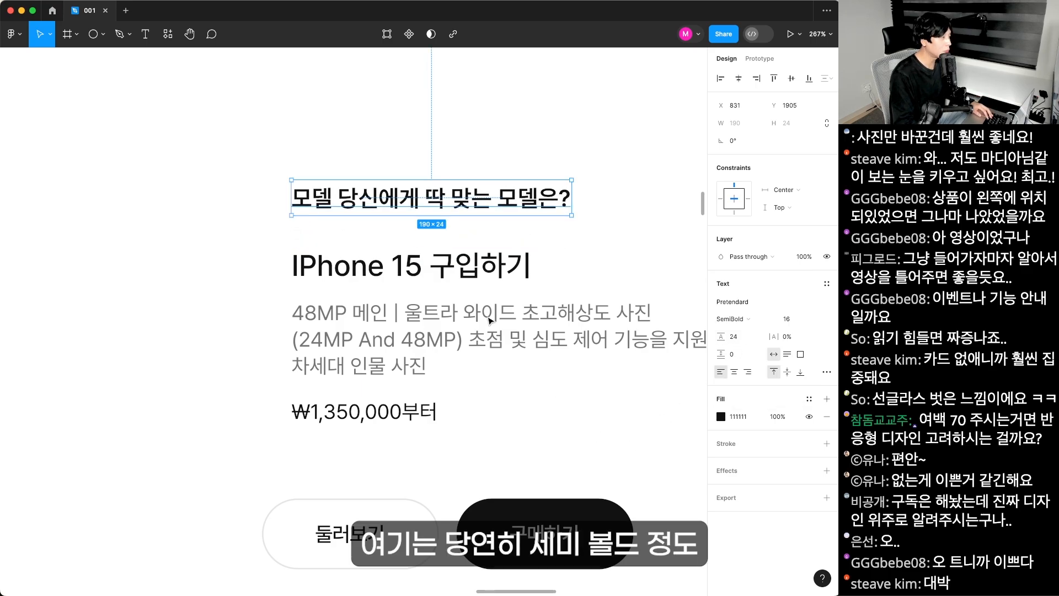
- Set the letter spacing of the subheading, title, description and price texts to -2.5%
shift+click(417, 270)
shift+click(401, 339)
shift+click(390, 409)
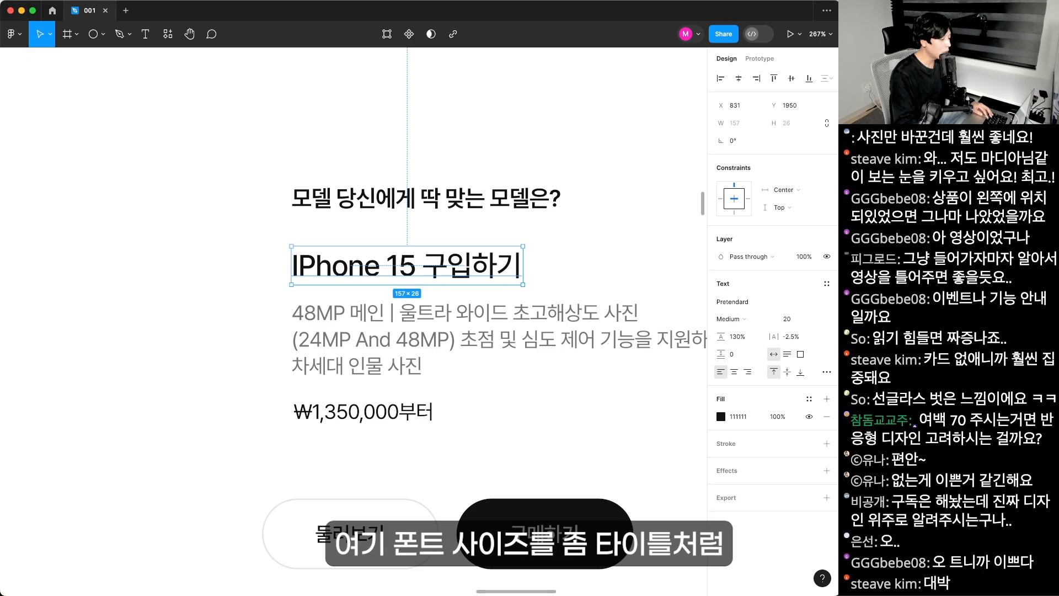
- Enlarge the IPhone 15 구입하기 title to font size 32 with a heavier weight
click(805, 319)
text(32)
key(Return)
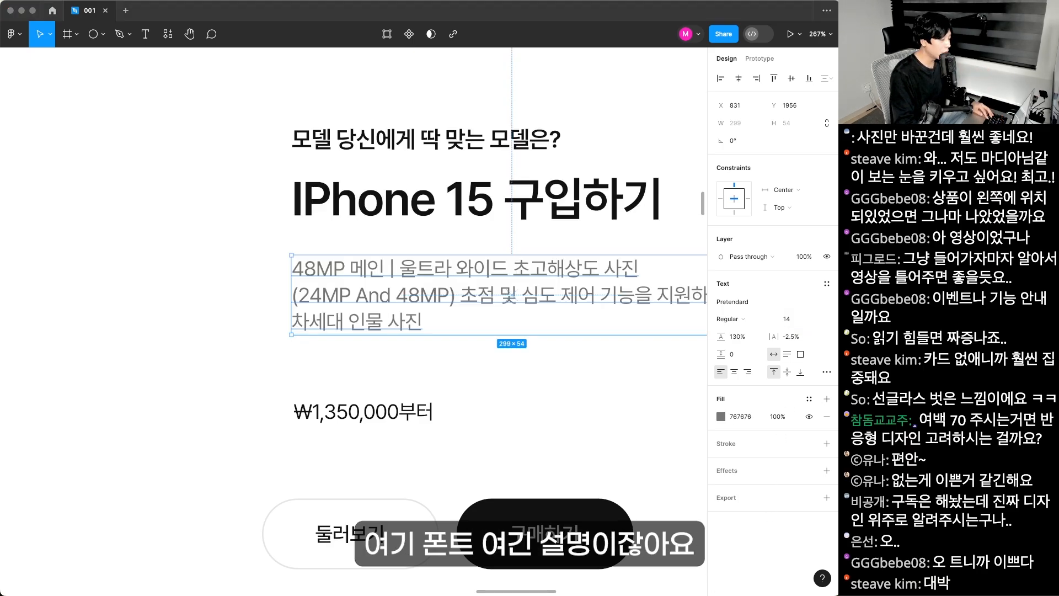
- Set the grey description's font size to 16 and center-align the purchase texts, wrapping the description onto two lines
click(802, 324)
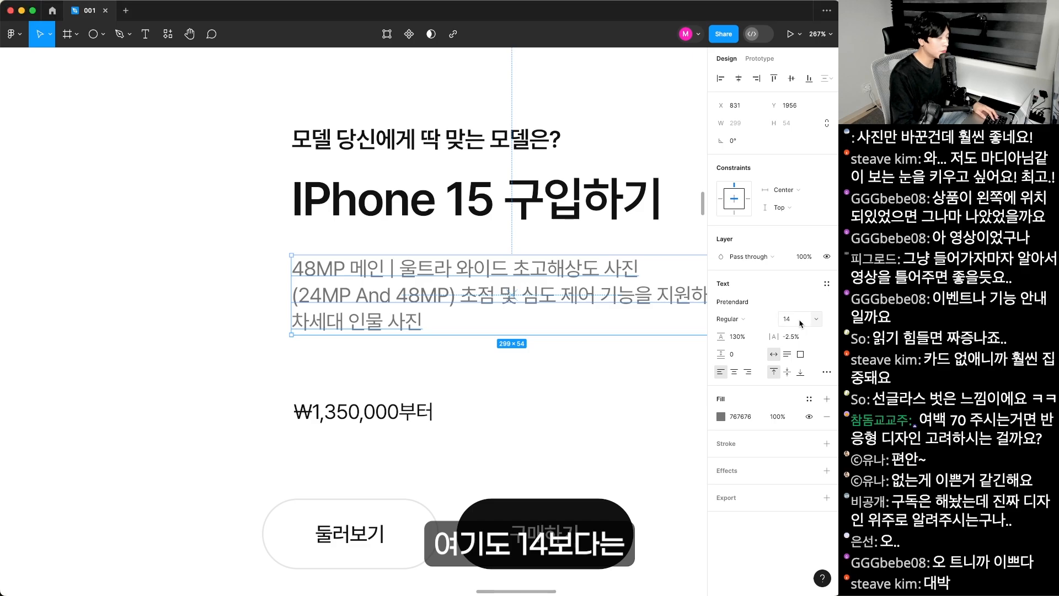
click(801, 321)
key(Return)
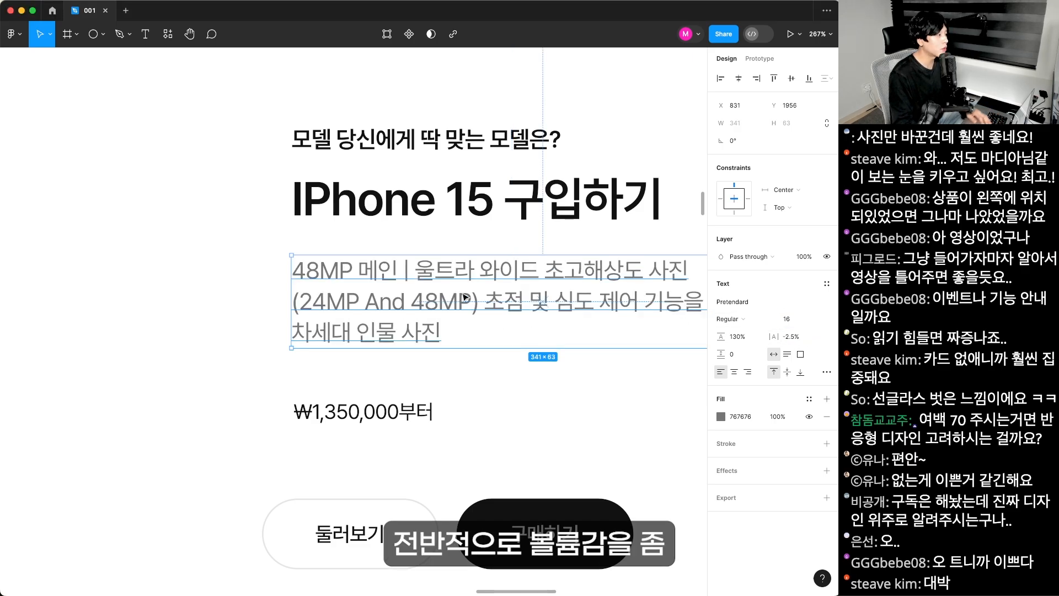
drag(464, 294, 419, 397)
drag(453, 138, 444, 331)
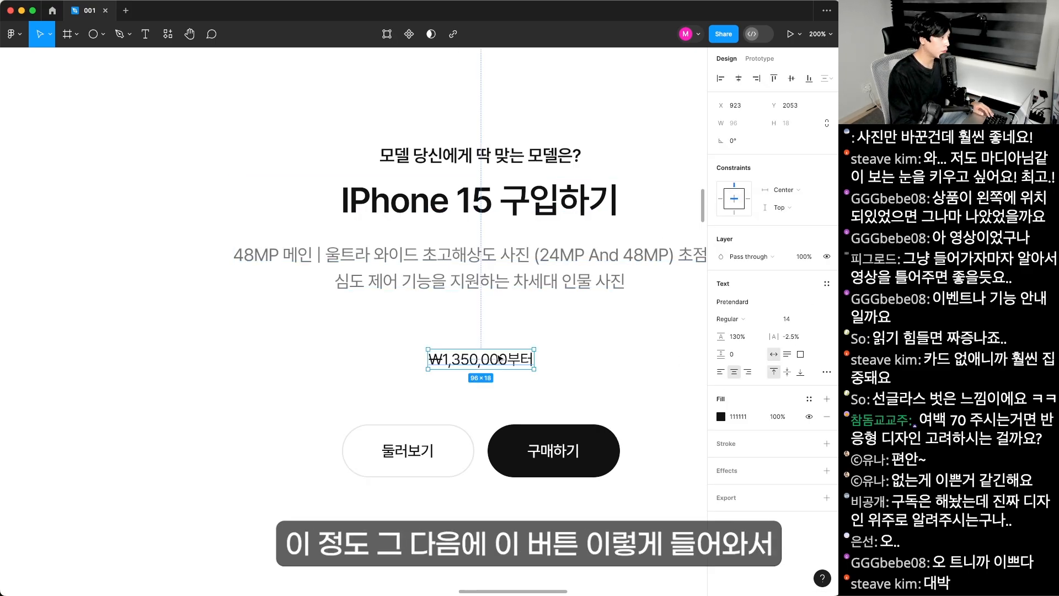
- Set the price text to Medium, size 16, line height 24, and move it and the button group up toward the description
drag(480, 358, 481, 325)
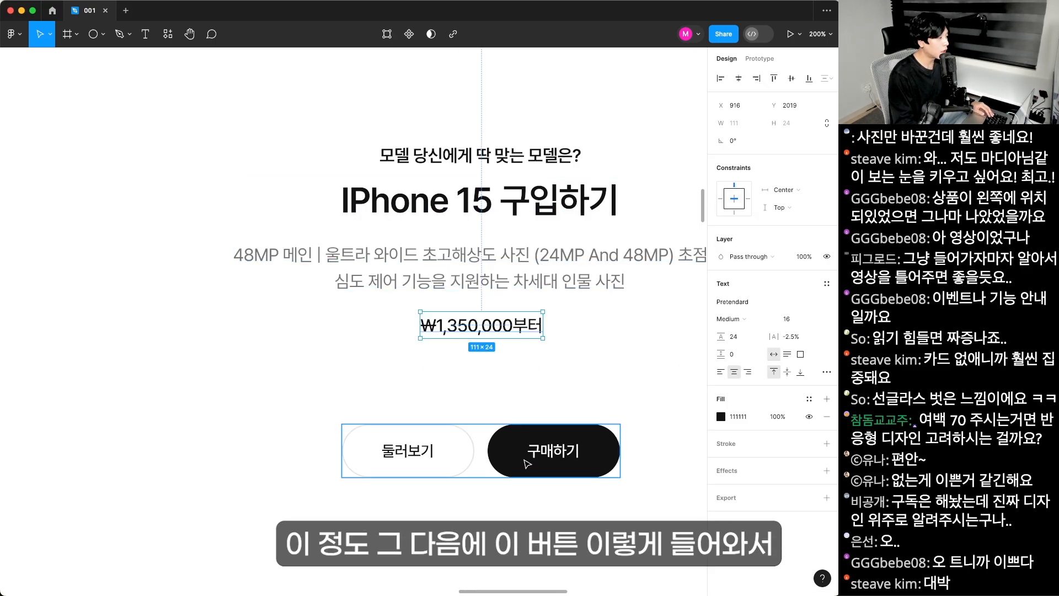
drag(527, 464, 526, 428)
key(super+minus)
key(super+minus)
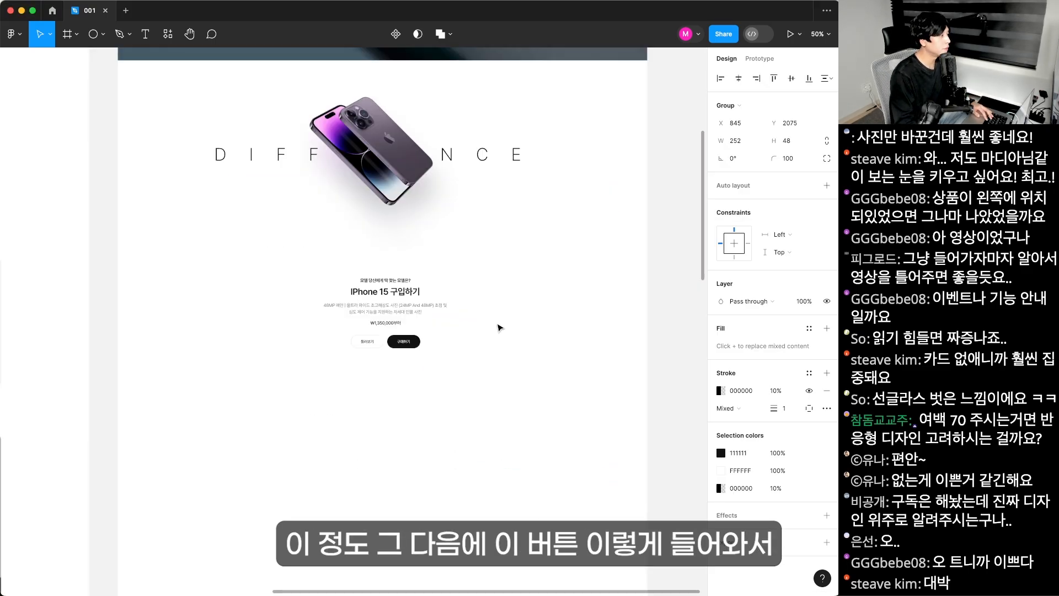
- Compare the redesigned DIFFERENCE section with the original Difference section and its card layout below
drag(361, 411, 597, 142)
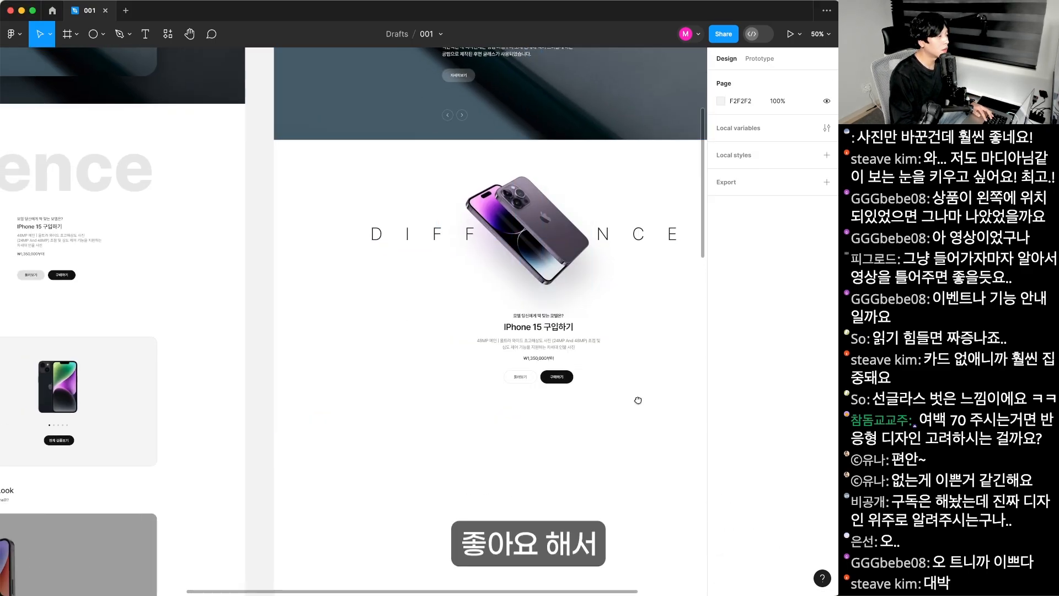
drag(637, 400, 597, 419)
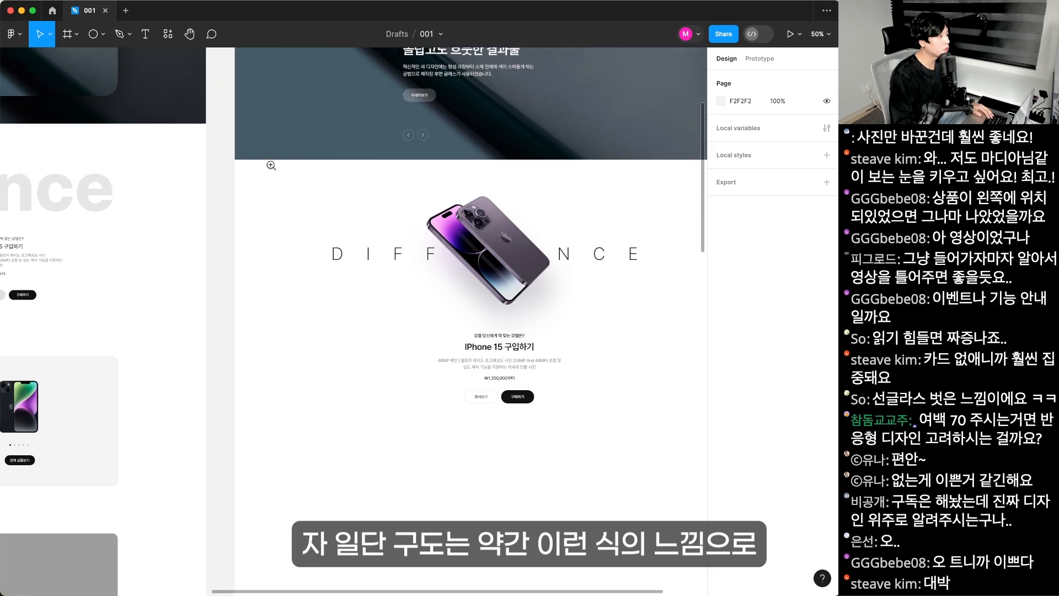
drag(270, 165, 604, 514)
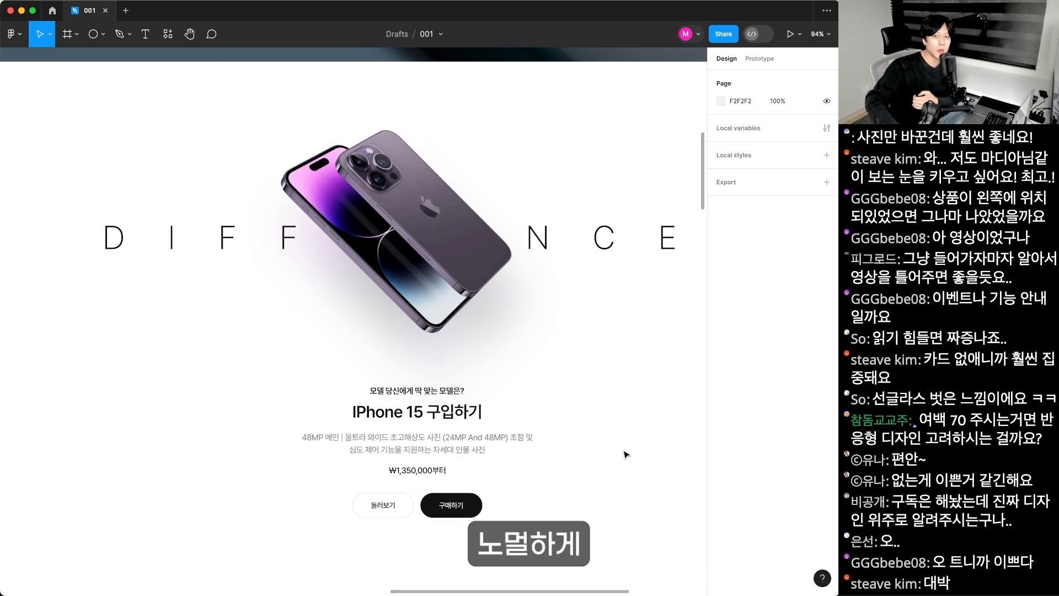
key(minus)
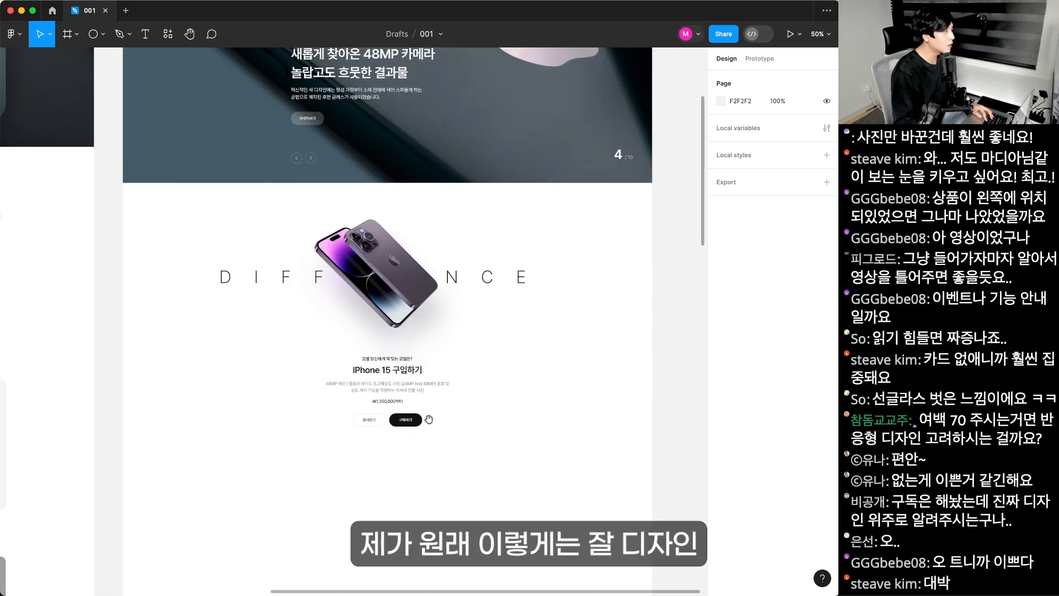
scroll(429, 419, left, 10)
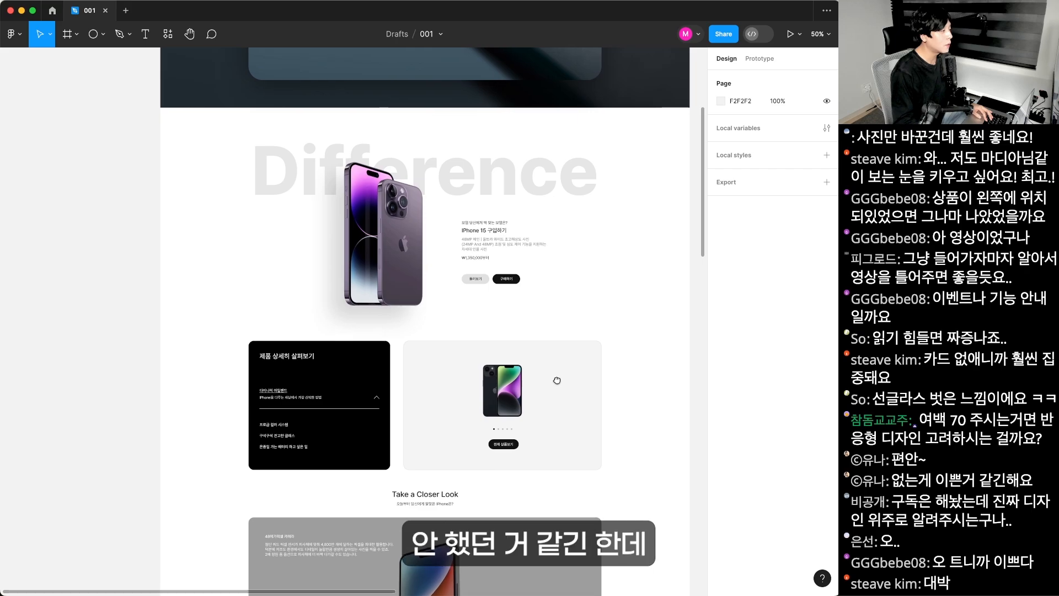
drag(557, 381, 561, 405)
drag(130, 117, 660, 406)
drag(107, 212, 661, 433)
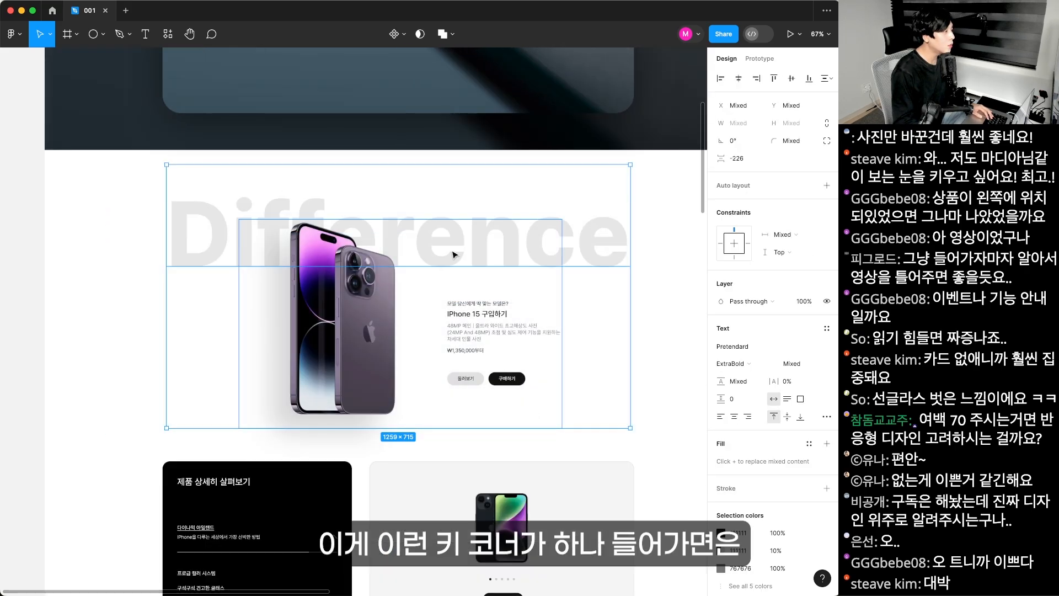
key(Escape)
scroll(317, 324, right, 12)
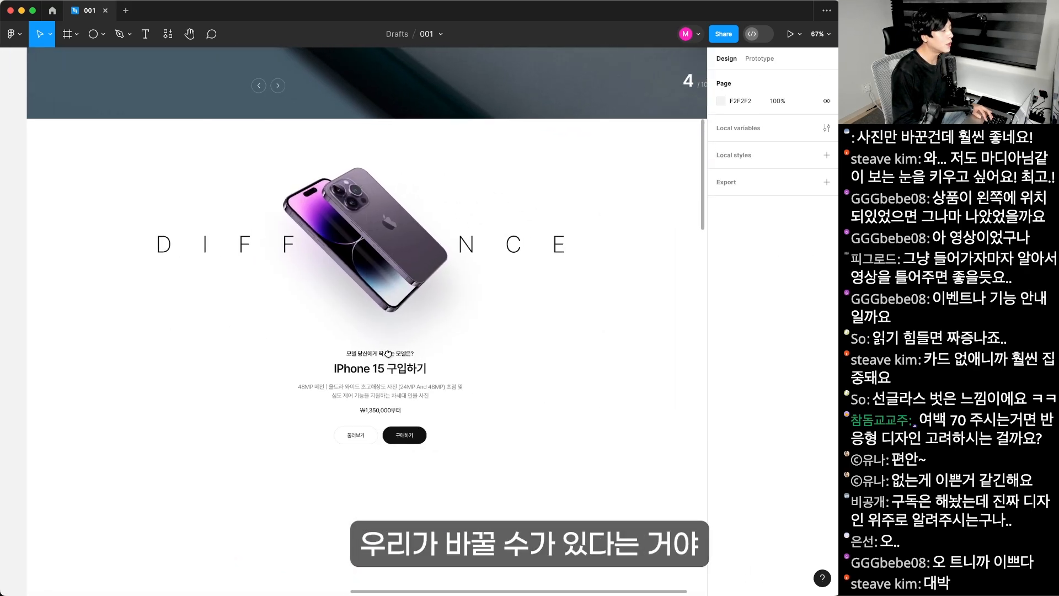
scroll(388, 354, down, 3)
scroll(496, 354, left, 10)
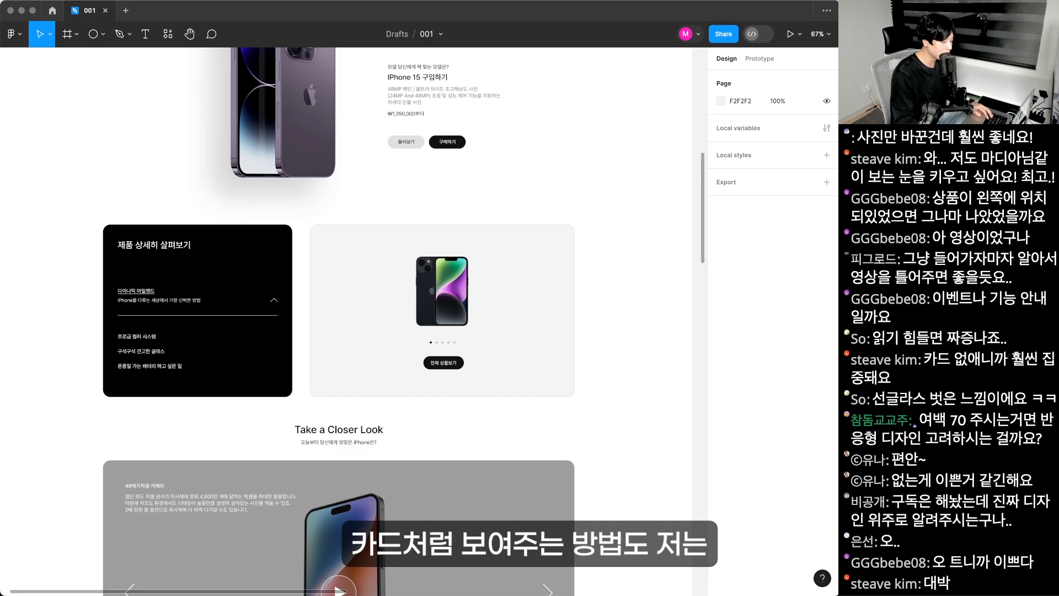
- Change the redesigned page frame's fill to a light cool grey and the canvas background to 333333
click(701, 443)
drag(677, 437, 13, 447)
super+click(390, 419)
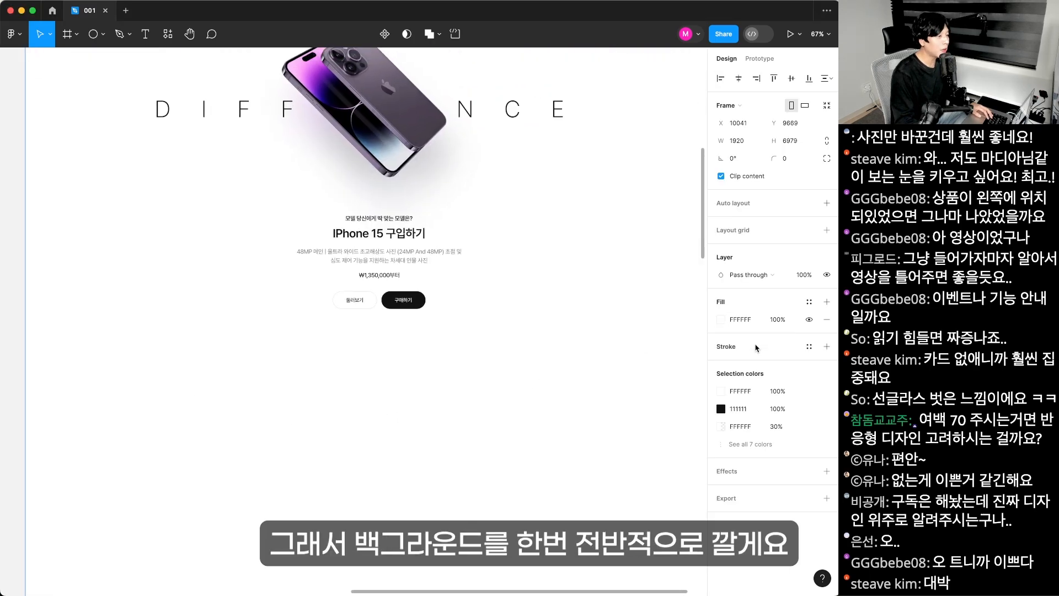
click(748, 319)
text(f1f)
drag(347, 226, 324, 229)
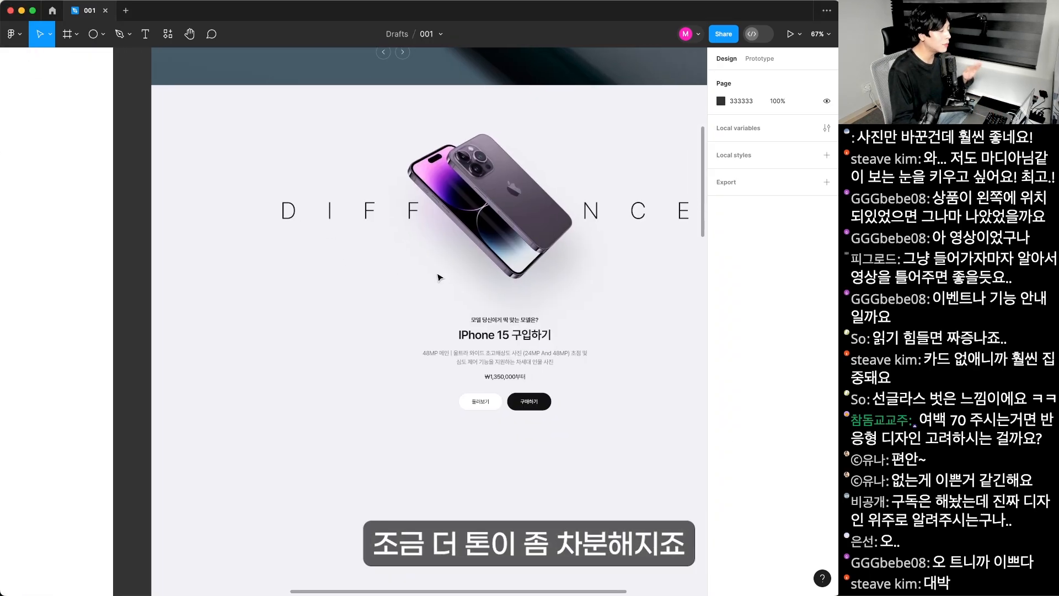
drag(427, 288, 395, 303)
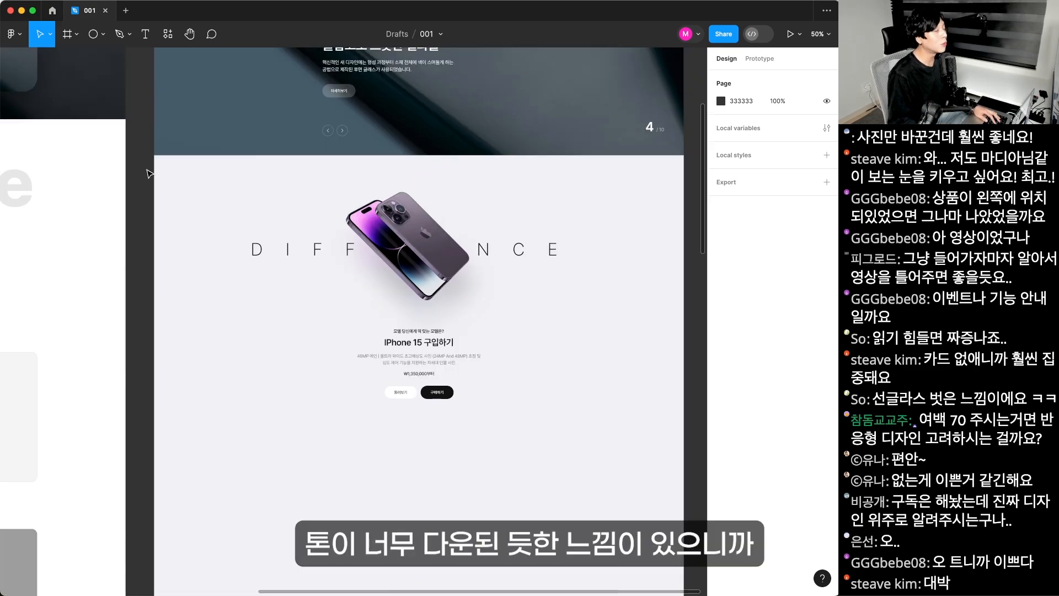
- Draw a full-width rectangle about 1920 by 1330 directly below the hero image and send it behind the DIFFERENCE content
key(r)
drag(154, 156, 684, 522)
key([)
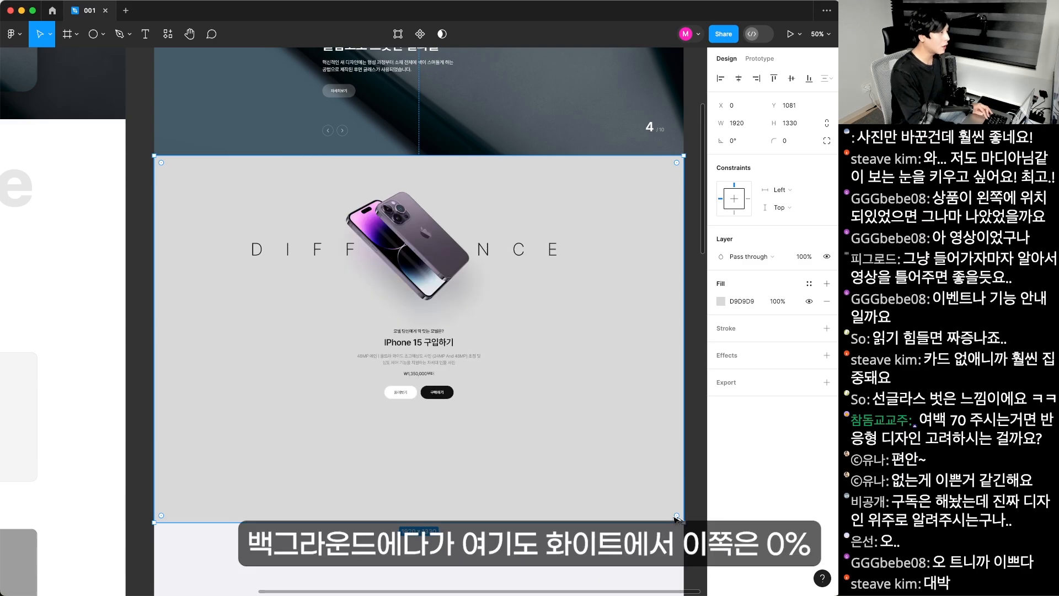
- Fill the background rectangle with a vertical linear gradient from white to FFFFFF at 0% opacity
click(721, 301)
click(603, 237)
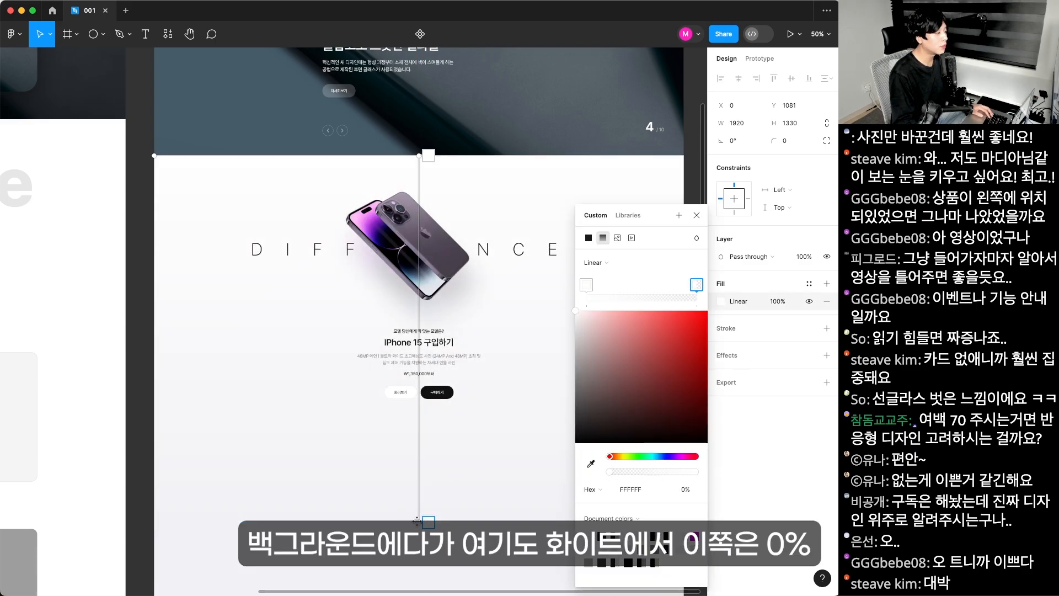
key(Escape)
key(Escape)
scroll(514, 509, up, 5)
scroll(514, 508, down, 4)
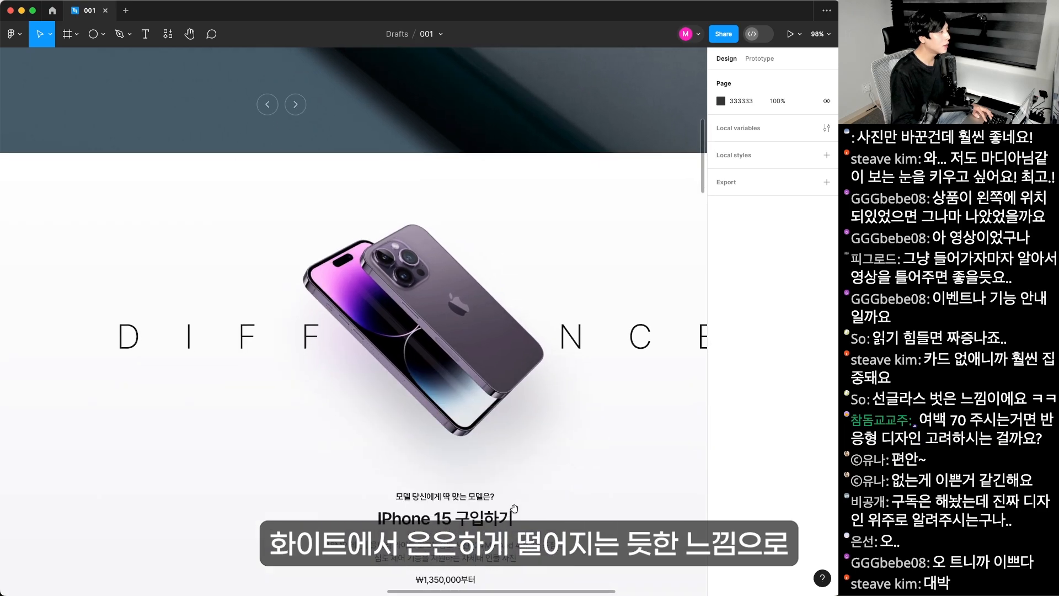
scroll(514, 508, down, 5)
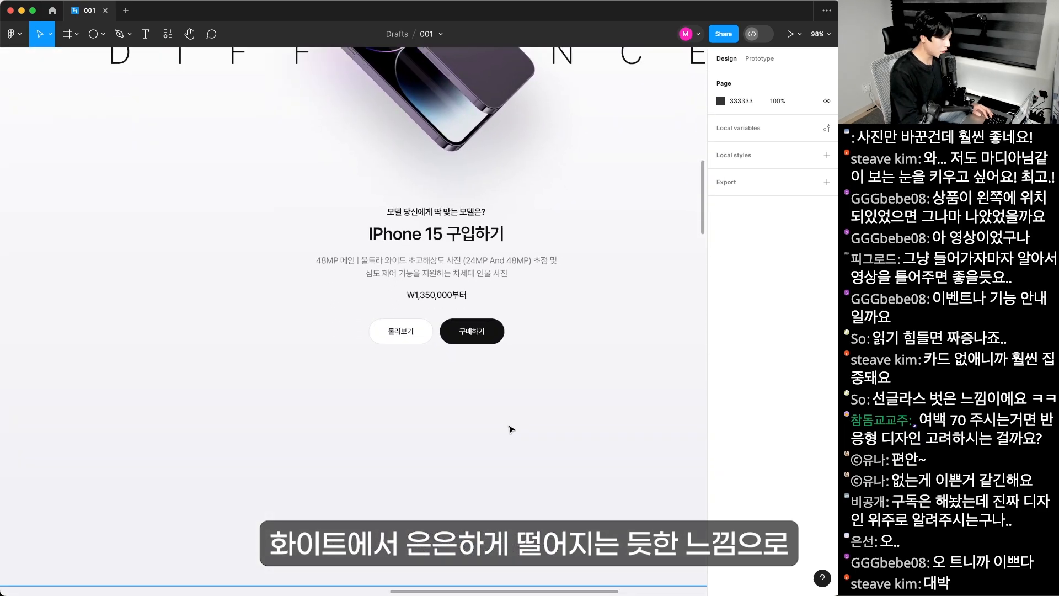
- Add a drop shadow with a blur of 20 to the black 구매하기 button
scroll(510, 430, down, 5)
scroll(433, 379, up, 10)
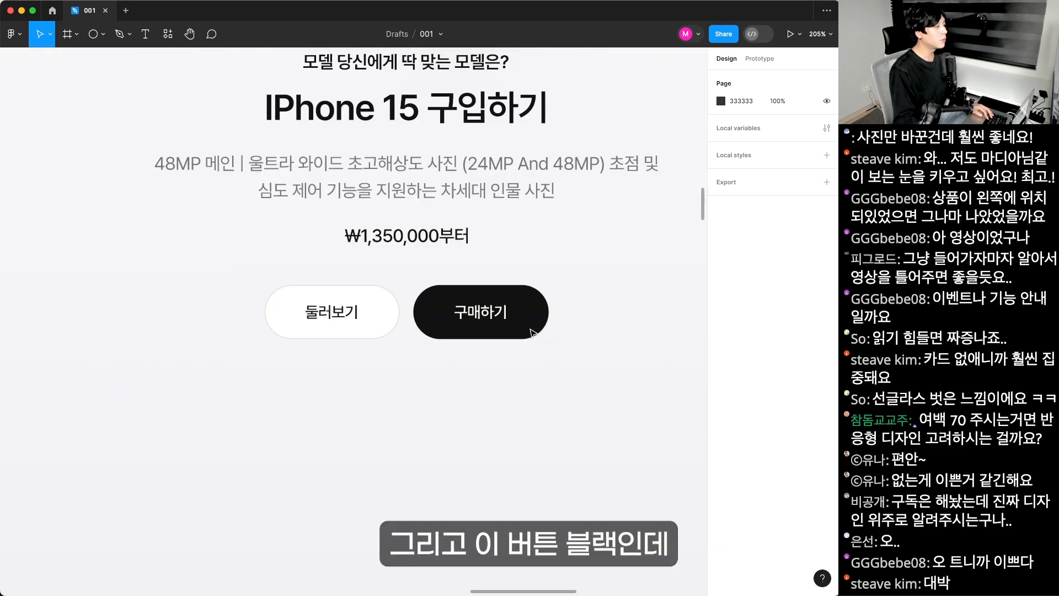
click(531, 331)
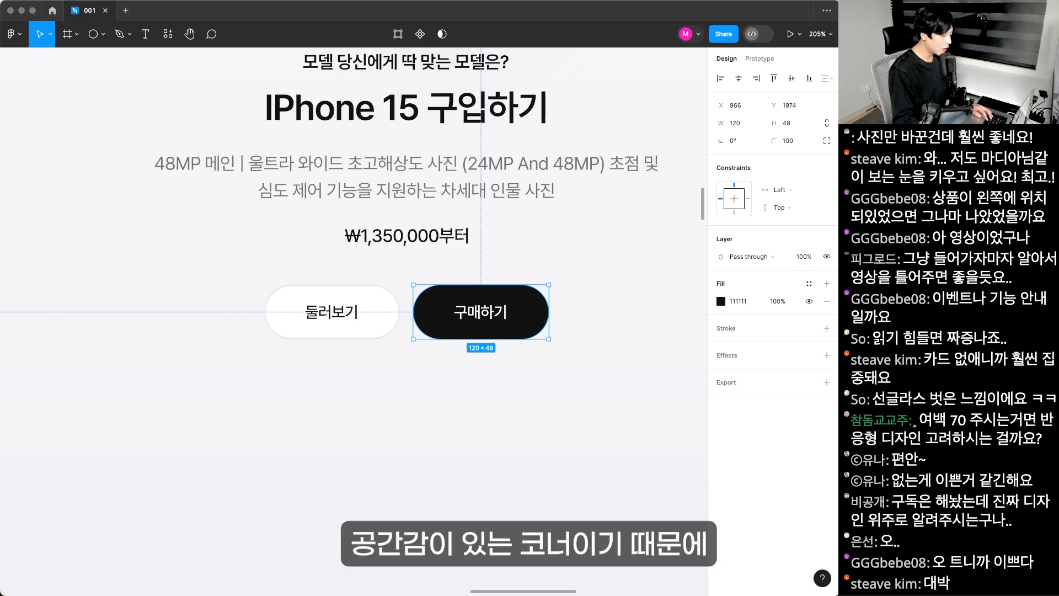
click(720, 356)
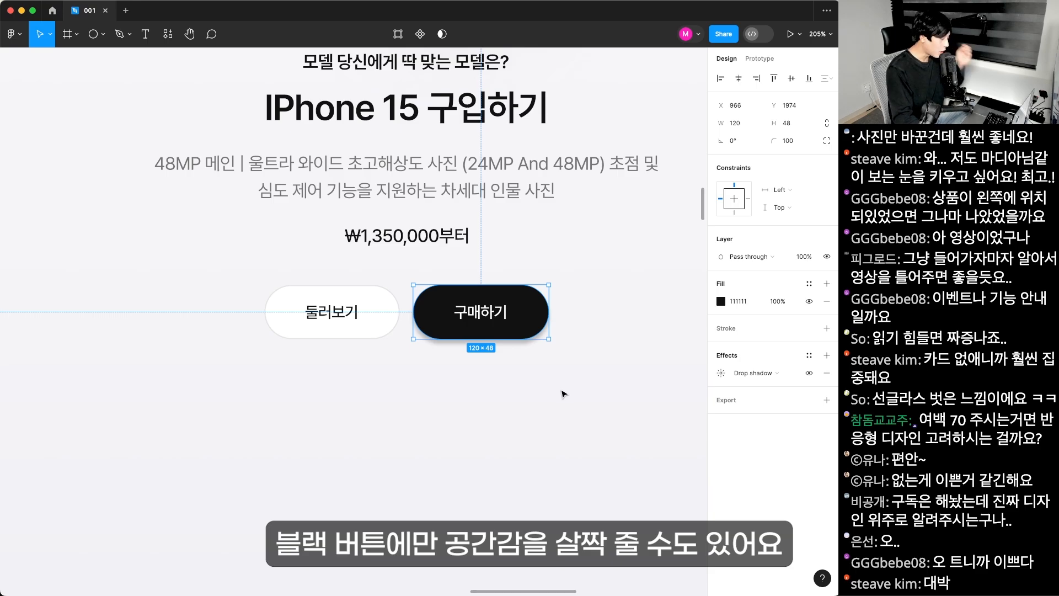
click(721, 373)
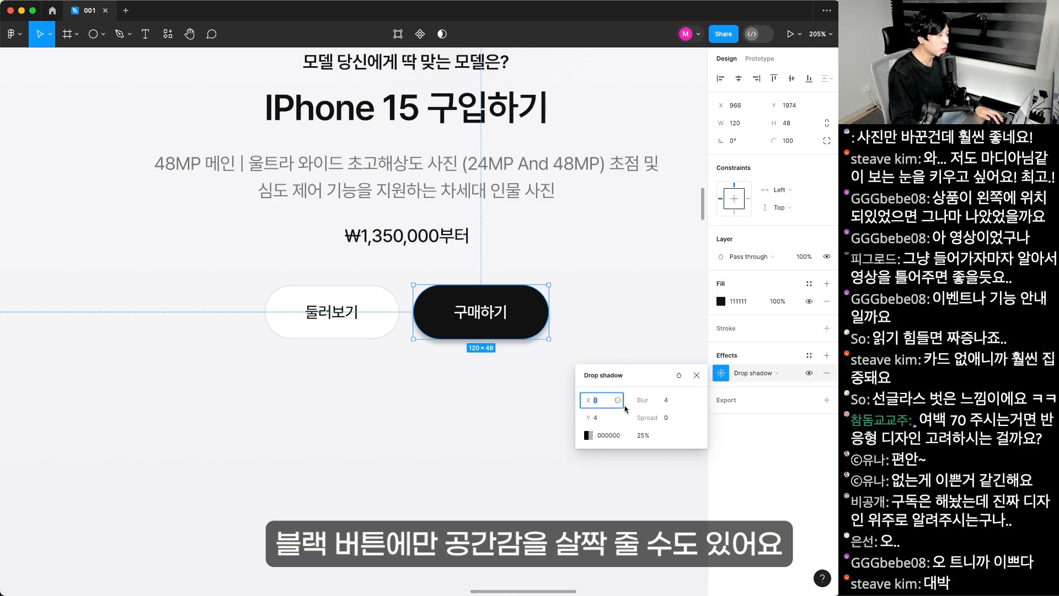
click(672, 405)
text(20)
click(644, 435)
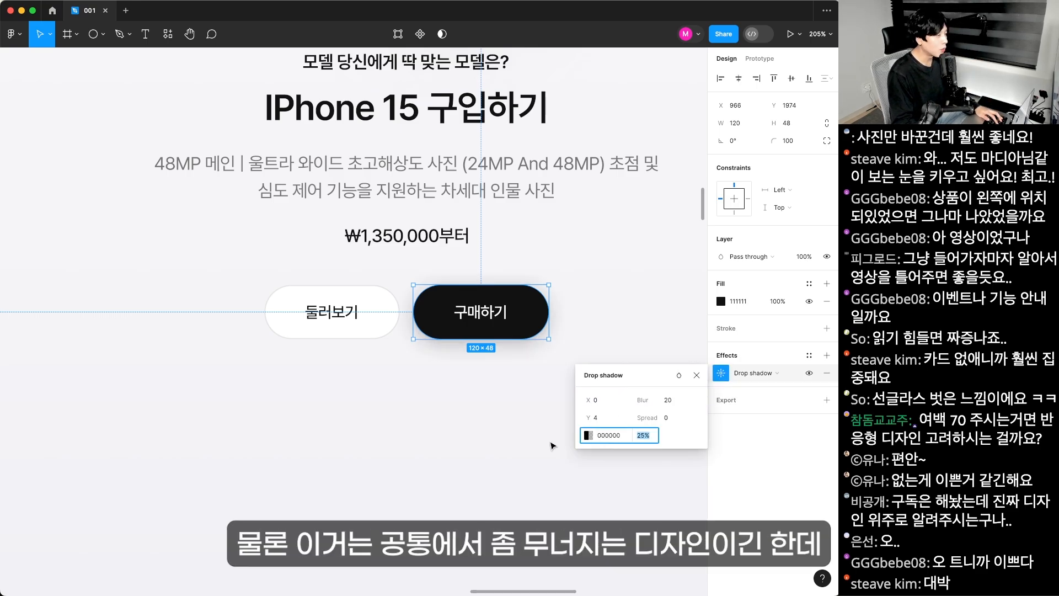
double_click(543, 452)
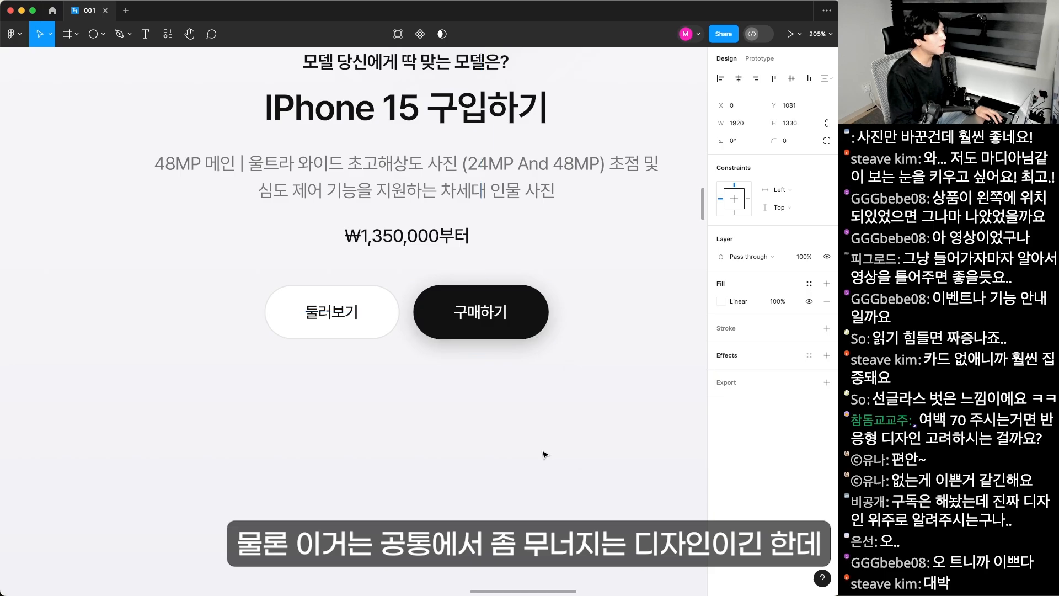
- Change the fill of the light product card beside the black card to white
key(super+0)
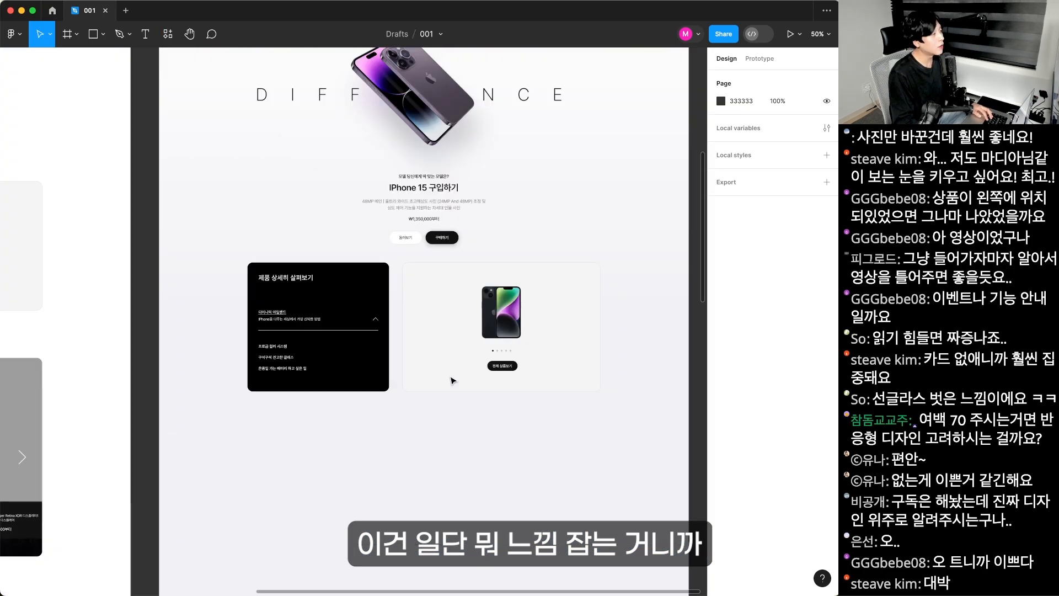
drag(388, 298, 414, 315)
key(z)
drag(170, 203, 651, 432)
scroll(404, 343, down, 1)
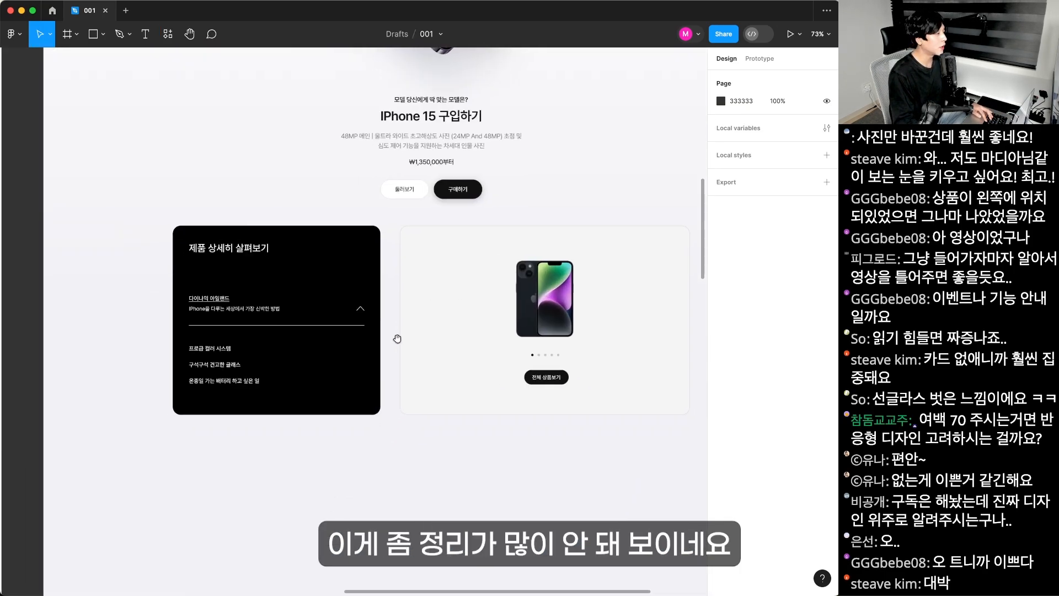
click(404, 343)
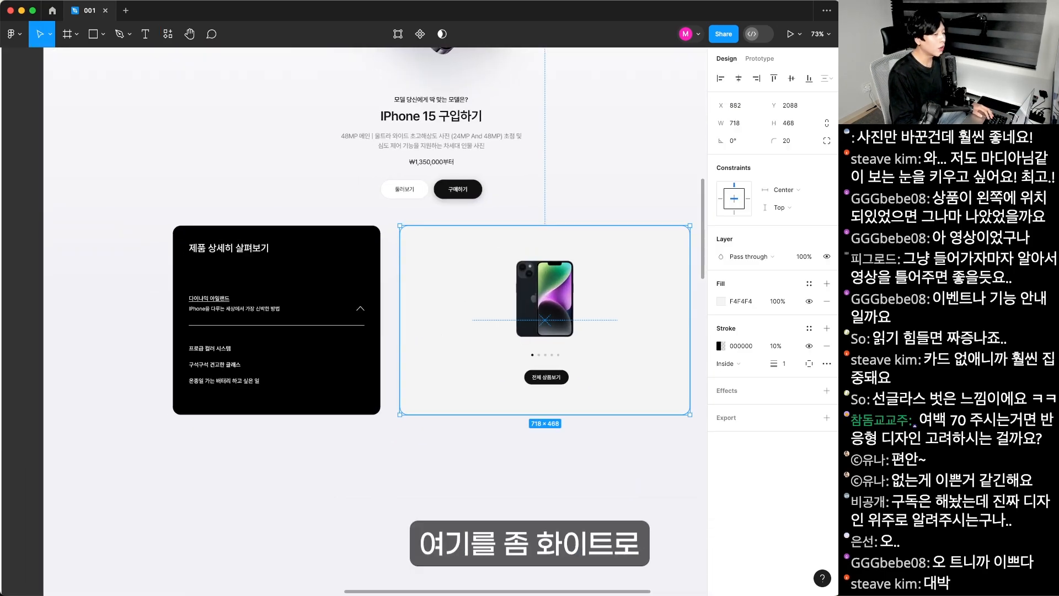
click(720, 302)
click(408, 470)
- Move both cards further down and draw a rectangle about 1280 by 464 between the content guides above them
key(super+minus)
drag(218, 453, 584, 282)
drag(475, 302, 475, 306)
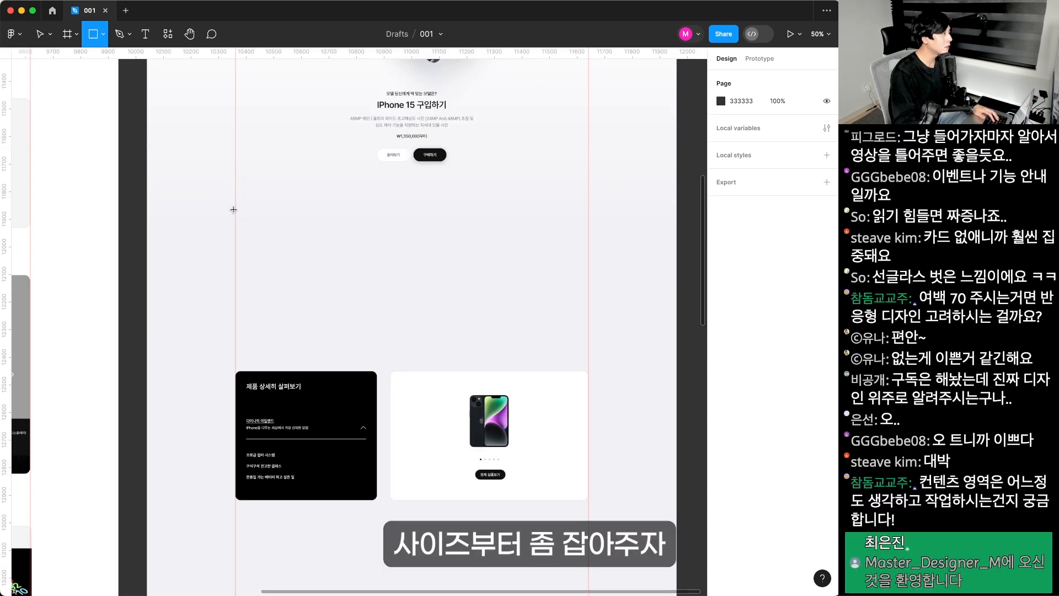
drag(235, 213, 423, 342)
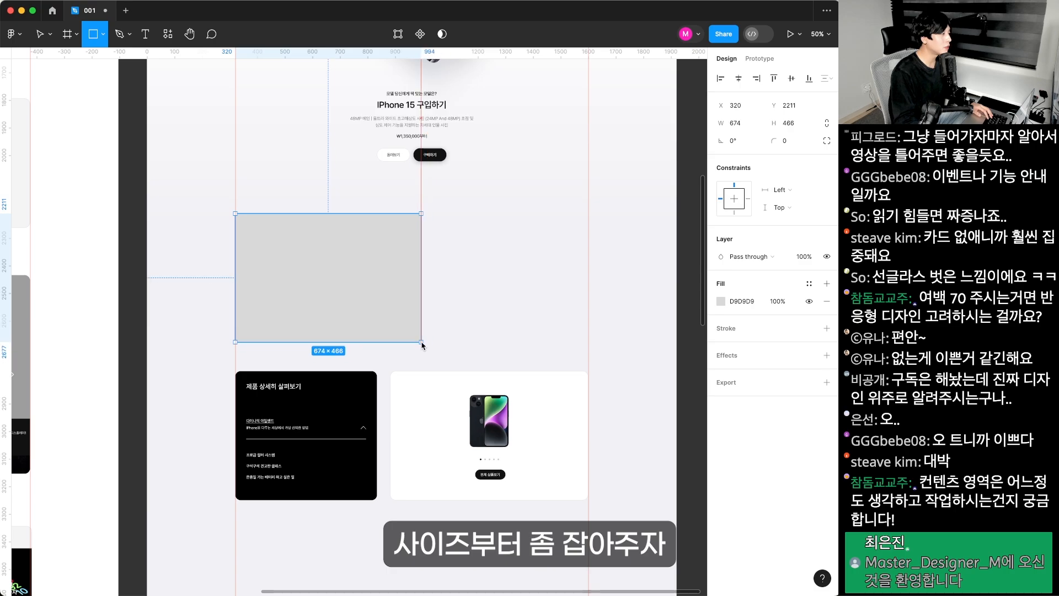
drag(423, 343, 589, 342)
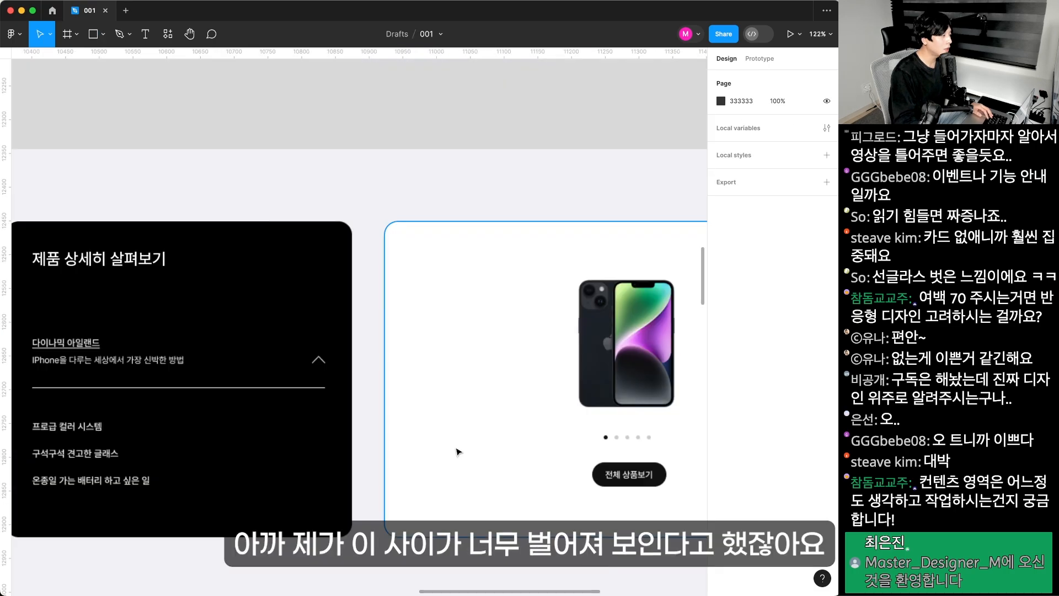
- Compare the gap between the black card and the product card with the original page's card layout
scroll(458, 452, left, 3)
scroll(457, 452, down, 1)
click(371, 418)
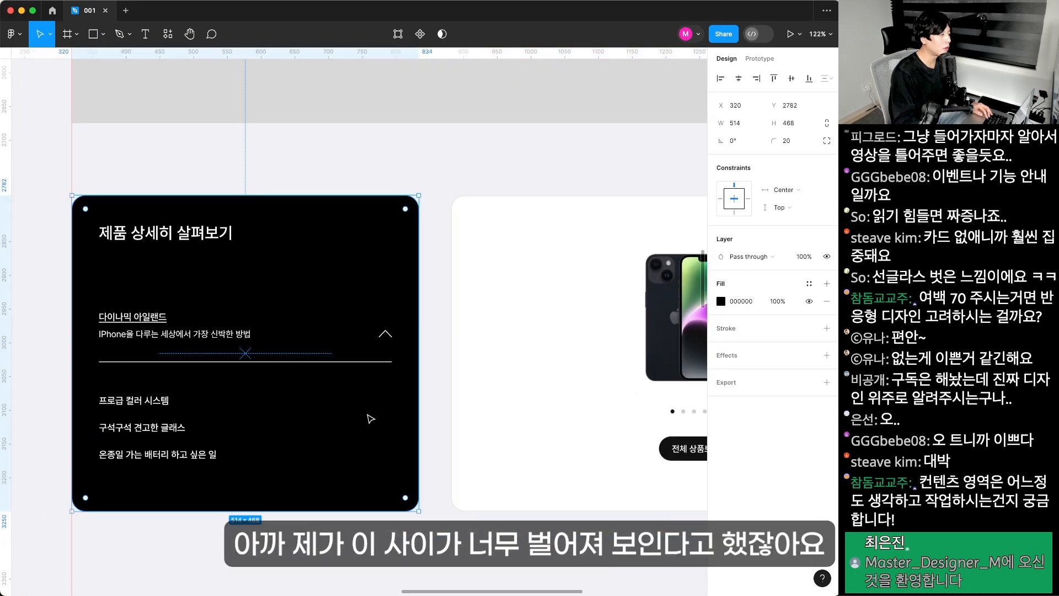
scroll(431, 456, left, 15)
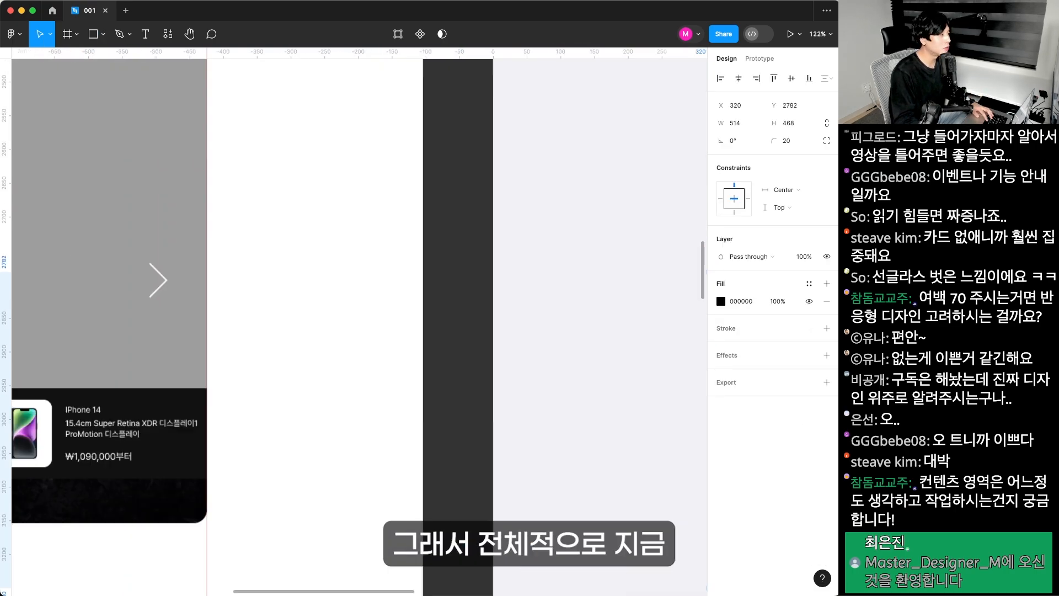
drag(152, 179, 460, 360)
drag(565, 95, 362, 376)
scroll(407, 350, down, 2)
key(super+minus)
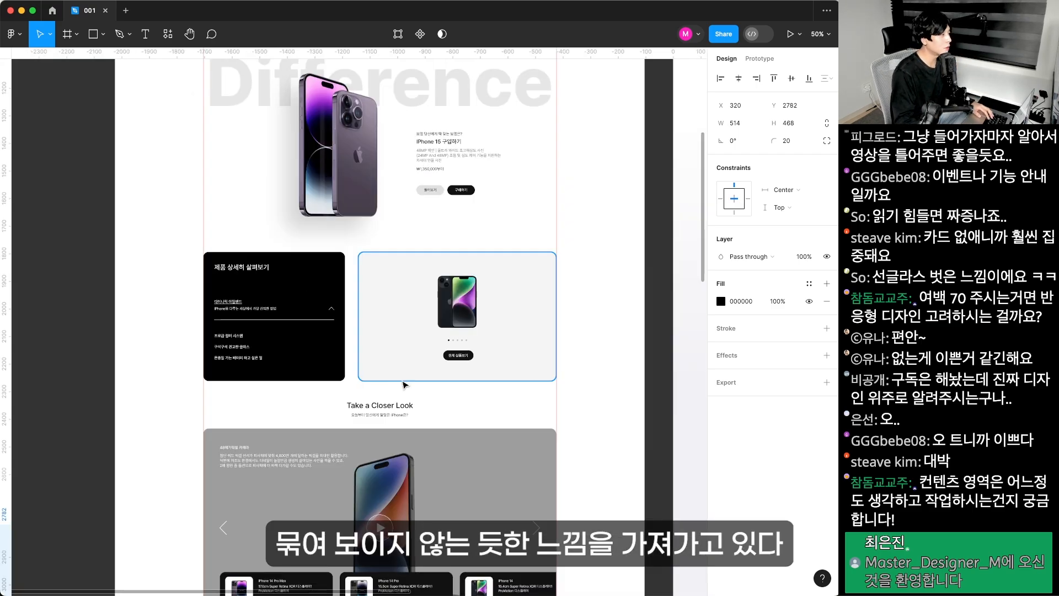
key(z)
drag(130, 235, 503, 428)
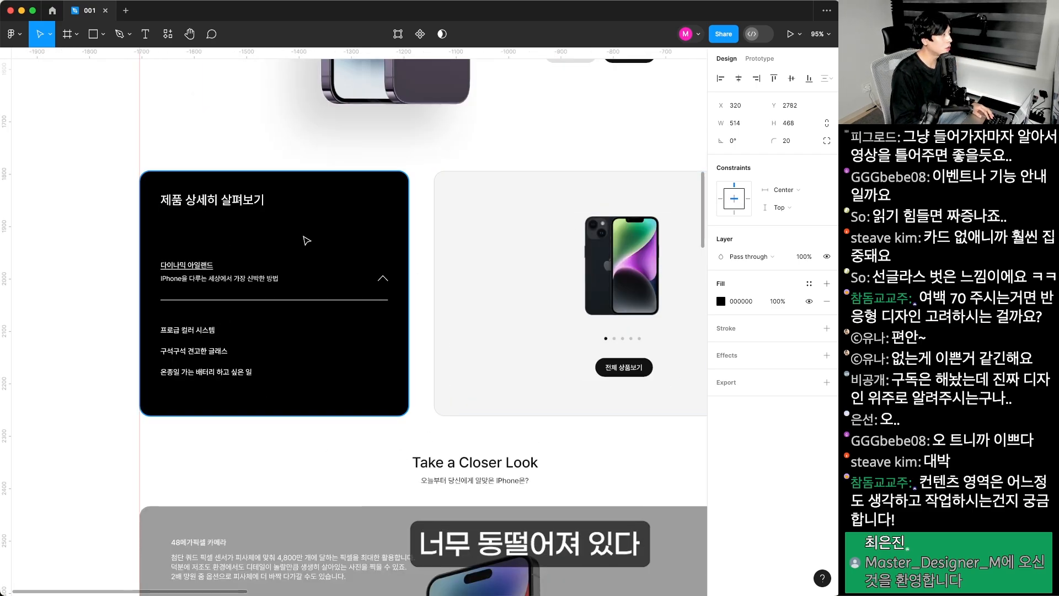
drag(615, 397, 173, 341)
drag(553, 456, 487, 445)
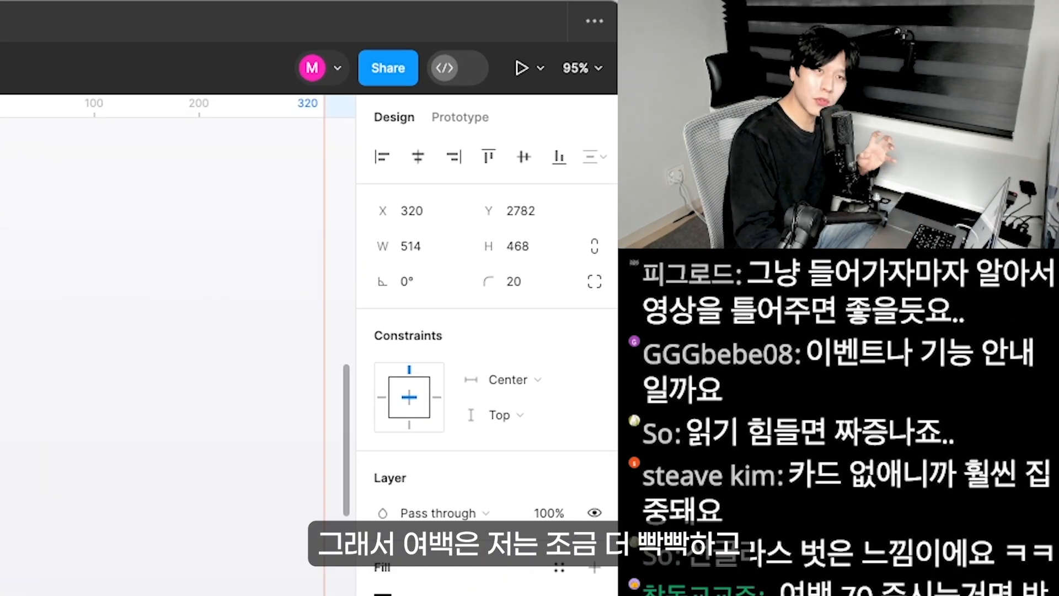
scroll(177, 309, right, 10)
scroll(177, 309, right, 5)
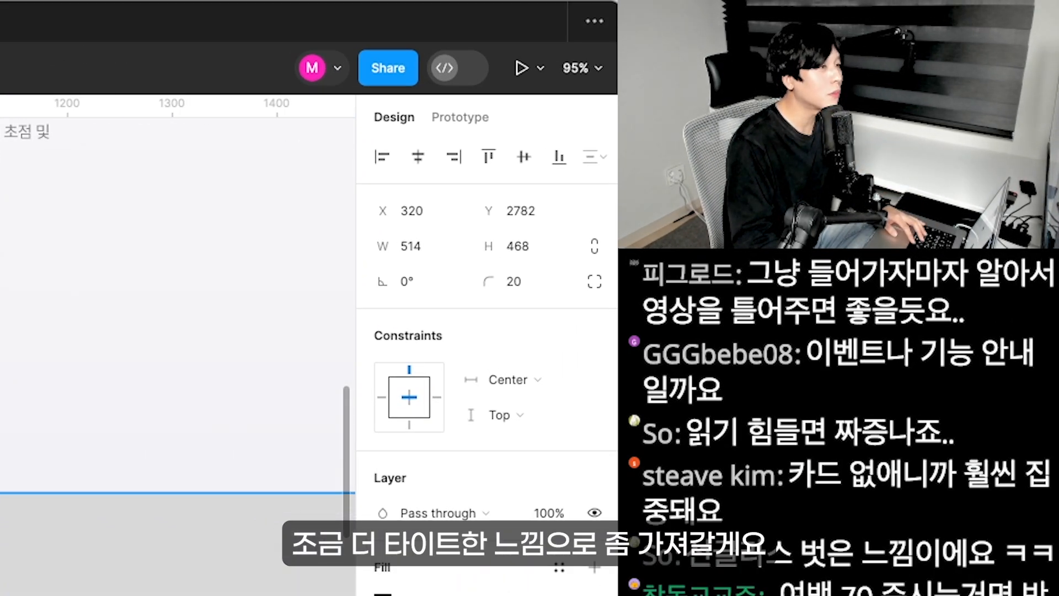
- Split the grey rectangle into two 632 by 464 cards with a gap of 16 and a corner radius of 40
click(178, 309)
scroll(177, 308, left, 3)
key(Return)
click(544, 285)
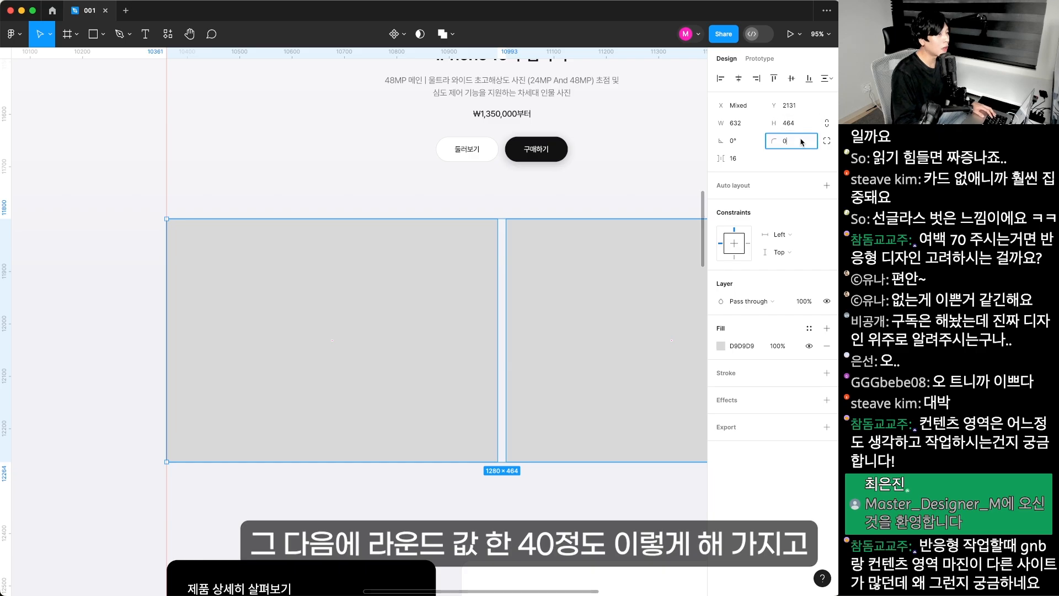
key(Return)
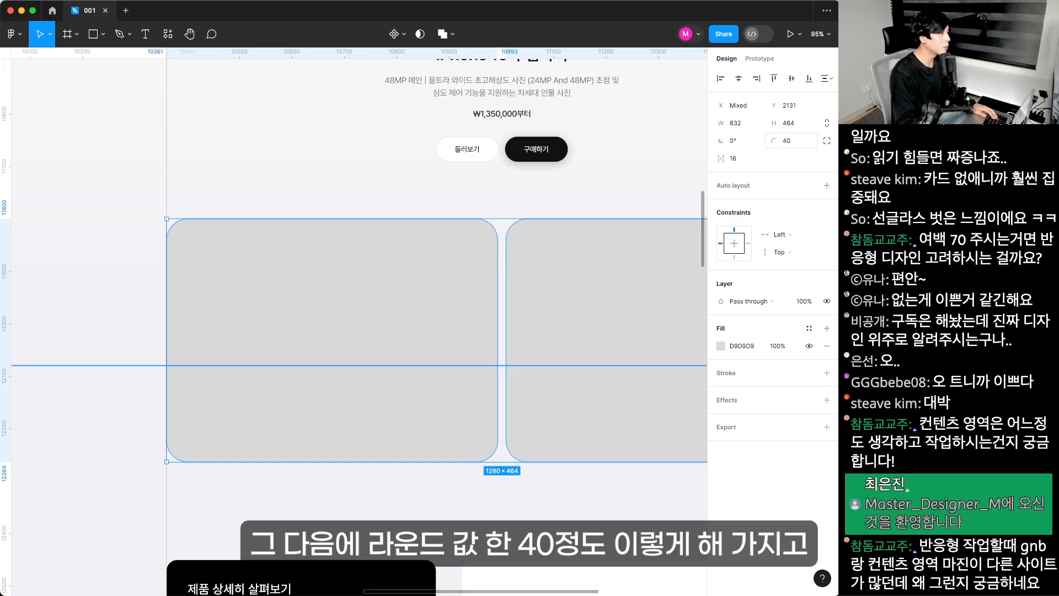
click(539, 508)
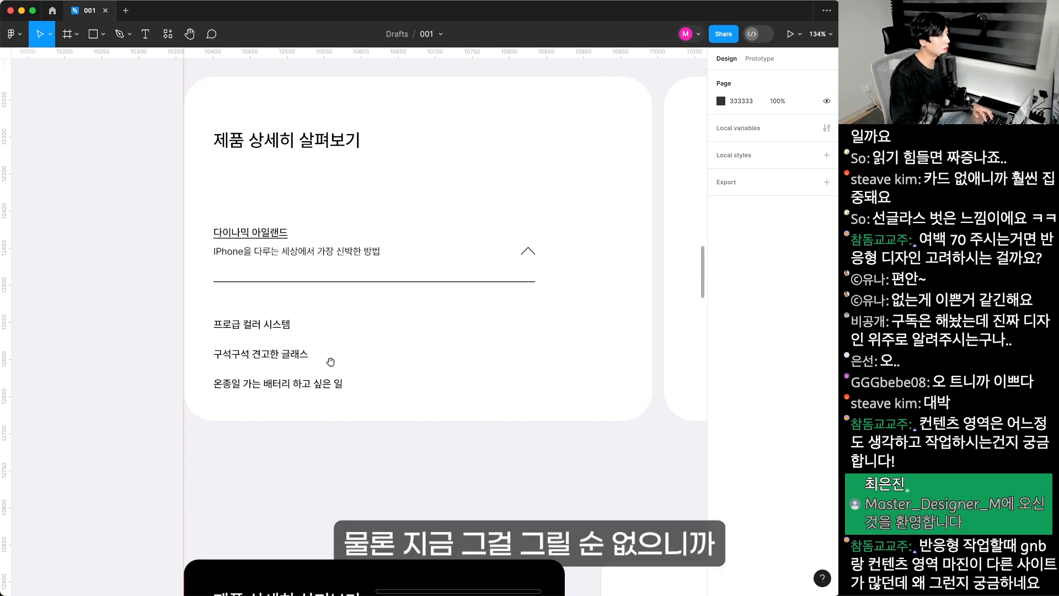
- Move the feature list texts, arrow and divider line out of the white 제품 상세히 살펴보기 card, keeping only its heading inside
scroll(395, 362, left, 3)
drag(212, 228, 543, 408)
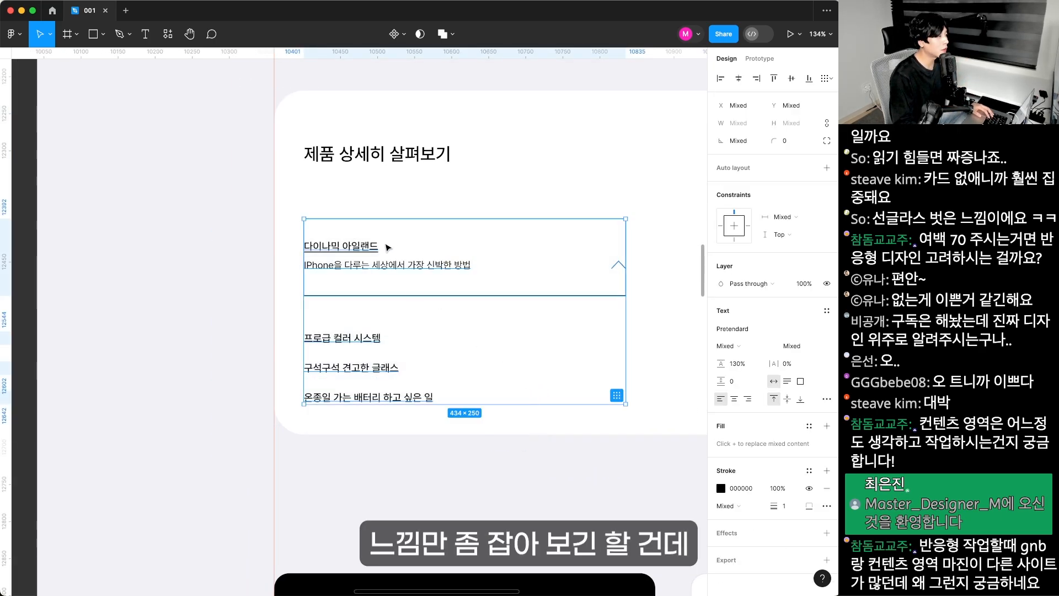
scroll(249, 300, right, 5)
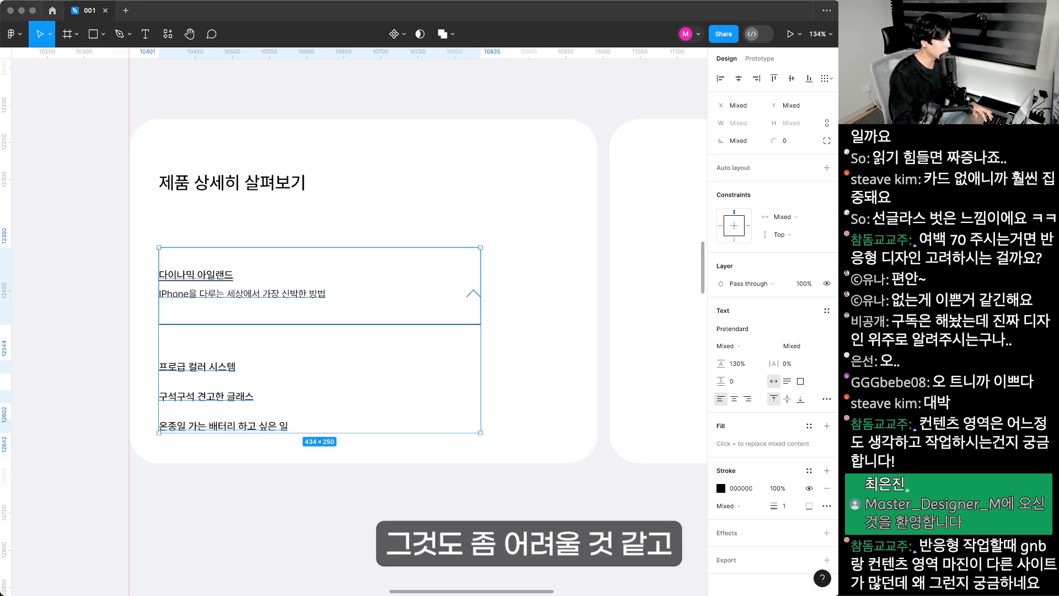
drag(276, 276, 276, 524)
drag(229, 436, 325, 425)
click(339, 388)
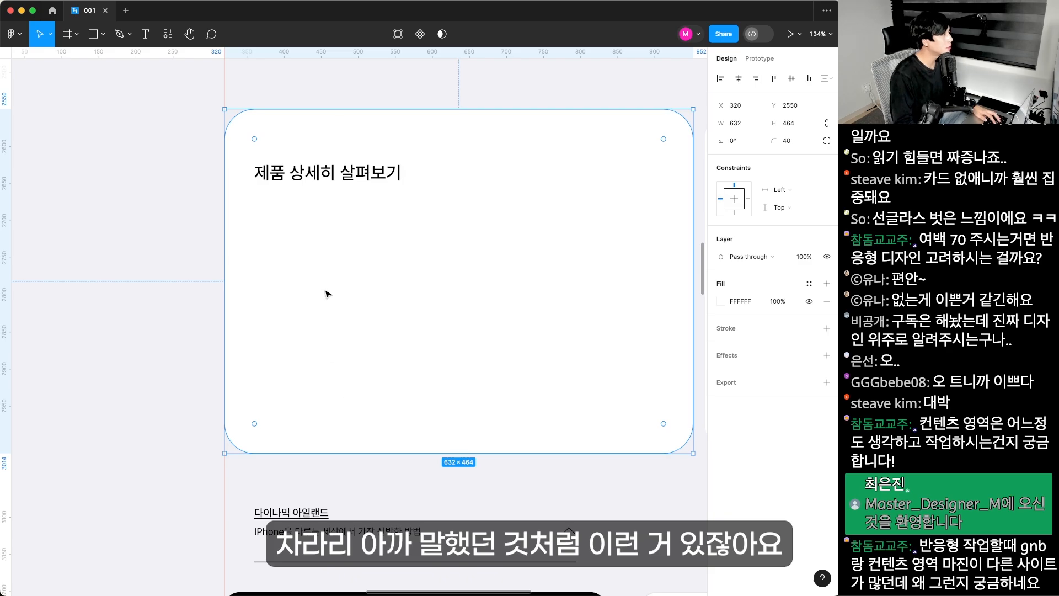
mouse_move(225, 201)
mouse_down()
mouse_move(674, 271)
mouse_move(633, 251)
mouse_move(633, 262)
mouse_up()
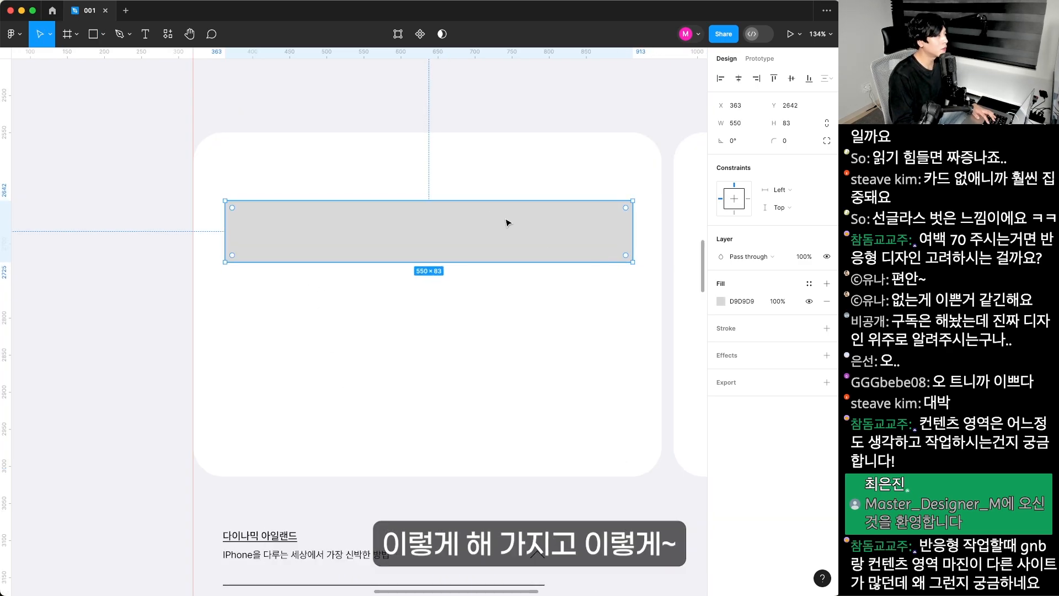
drag(484, 215, 494, 378)
drag(494, 383, 493, 448)
key(super+z)
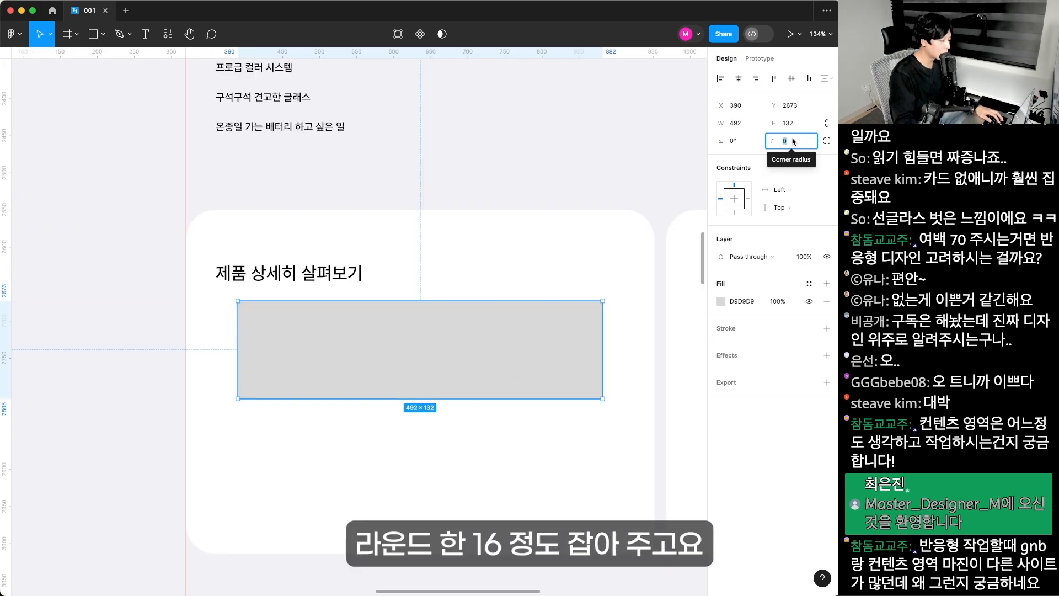
- Give the 492 by 132 rectangle inside the white card a corner radius of 16
click(783, 141)
text(16)
key(Return)
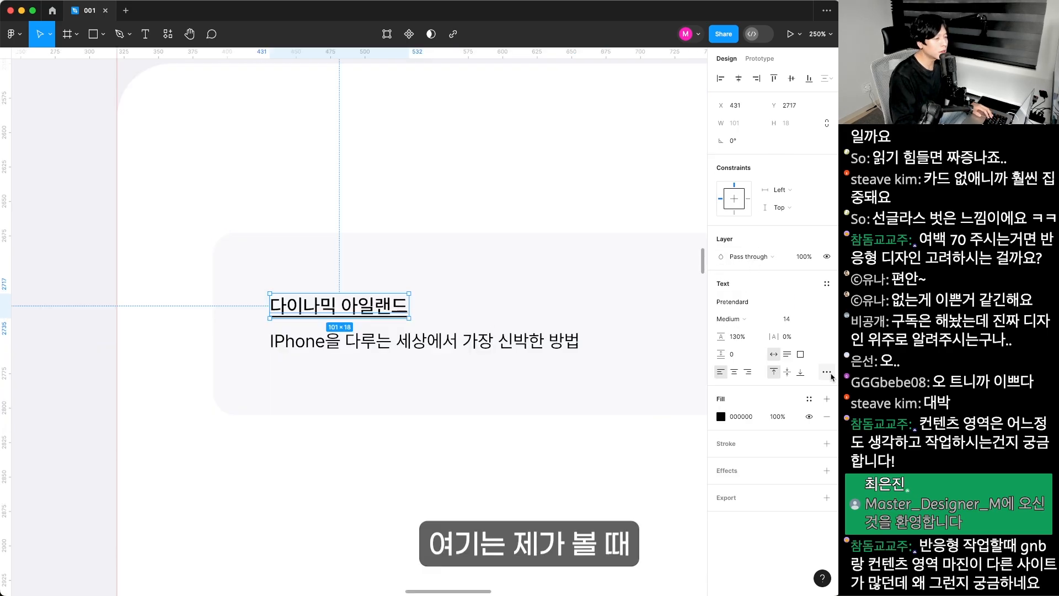
- Remove the underline from 다이나믹 아일랜드 and set it and its description to -2.5% letter spacing and a line height of 20
click(829, 373)
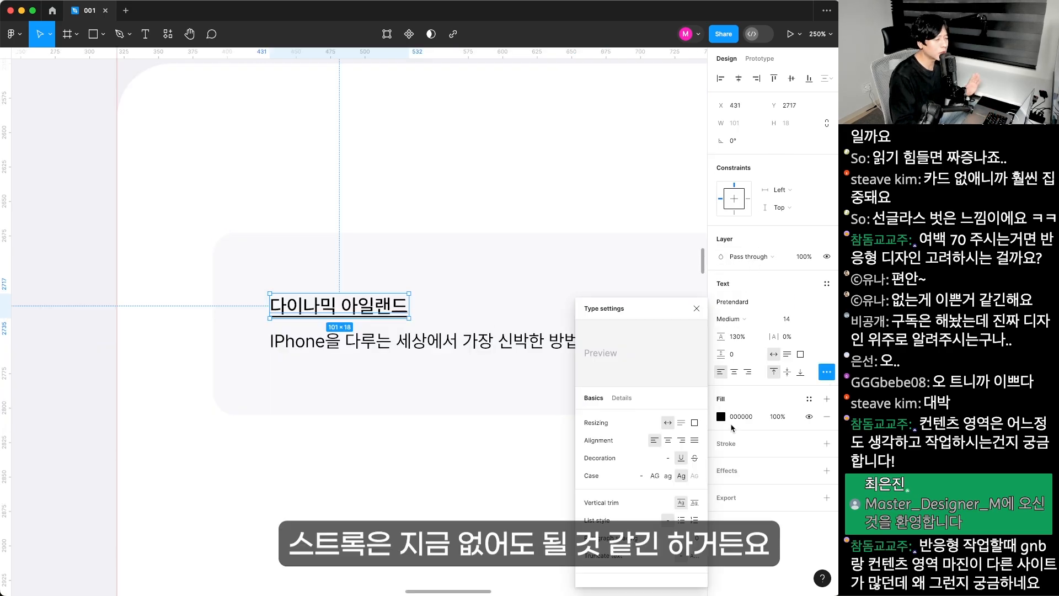
click(669, 458)
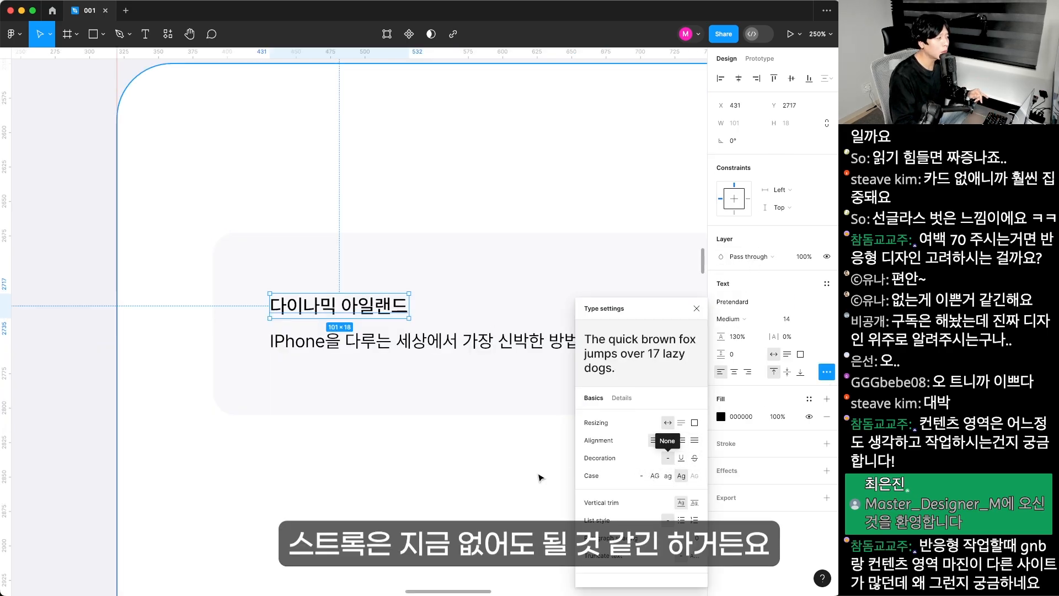
shift+click(485, 340)
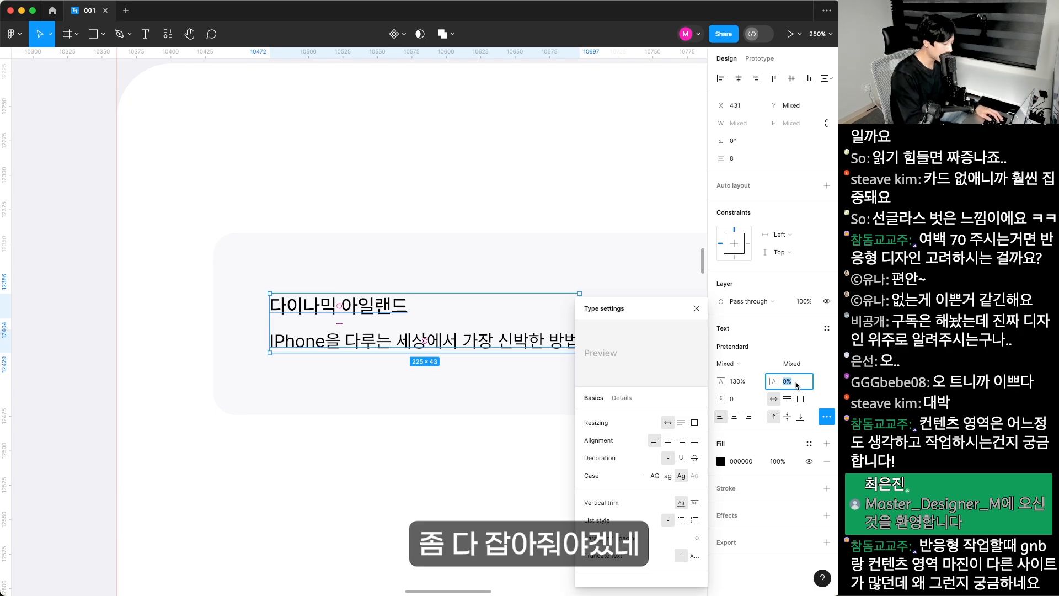
click(753, 380)
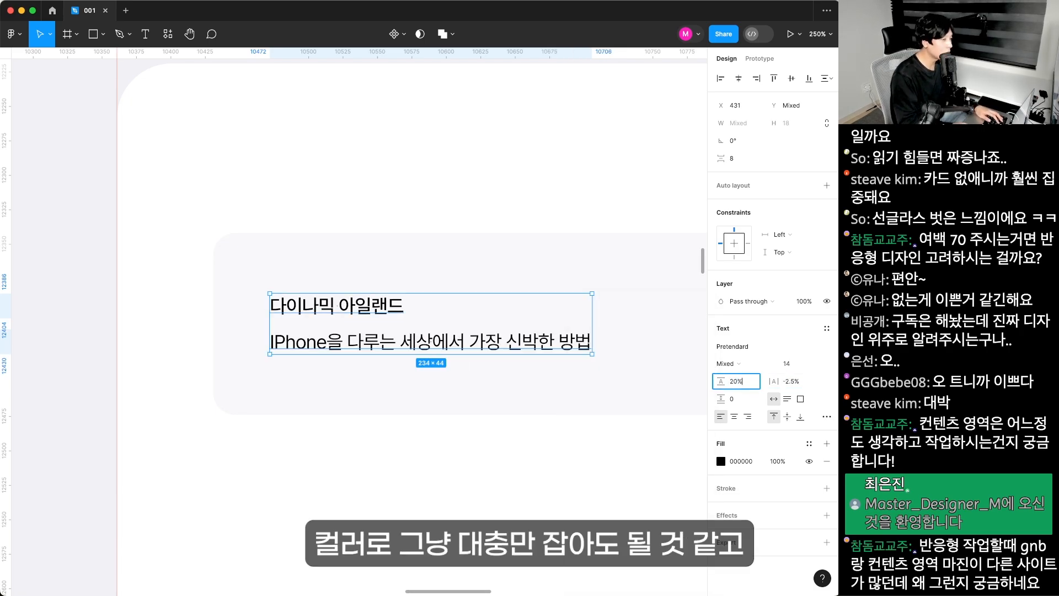
key(Escape)
- Draw a white 60 by 60 icon tile with a corner radius of 12 in front of the row's two text lines
key(r)
drag(209, 285, 281, 356)
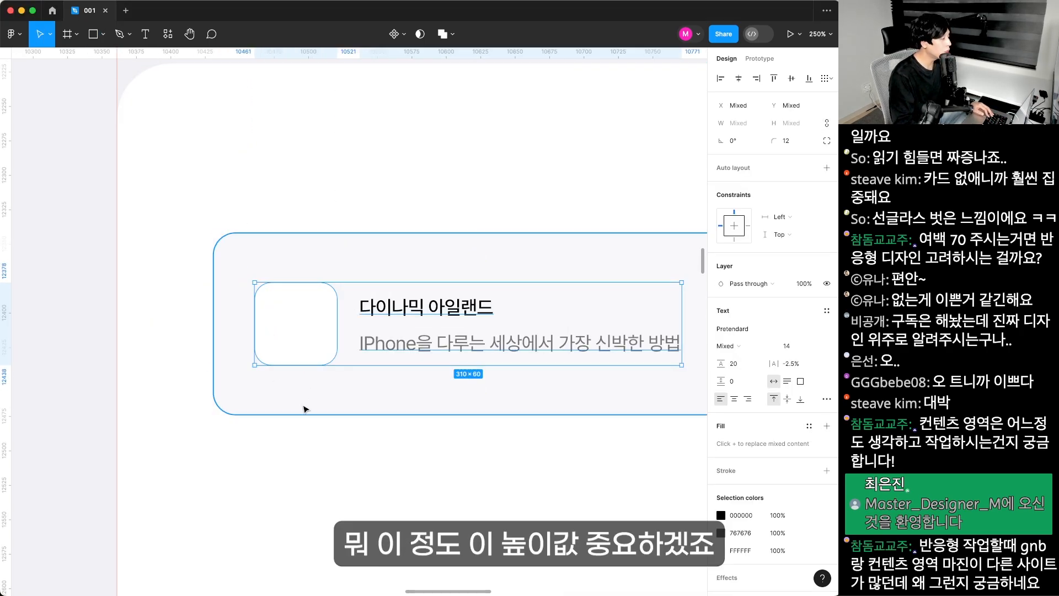
click(305, 407)
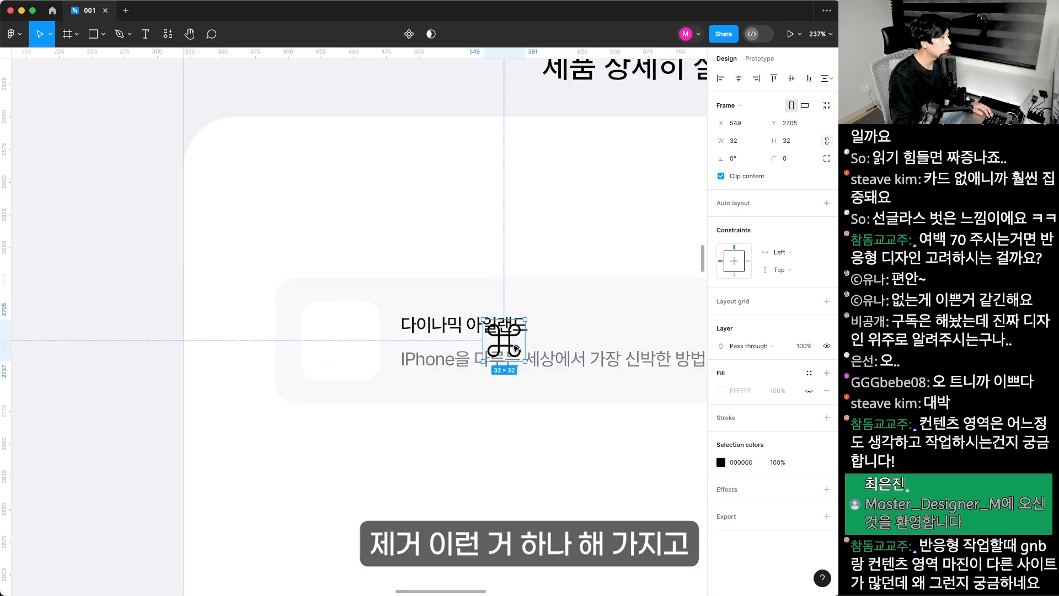
- Centre the 32 by 32 command icon on the white tile and duplicate the icon-and-text group downward for further feature rows
drag(516, 348, 336, 353)
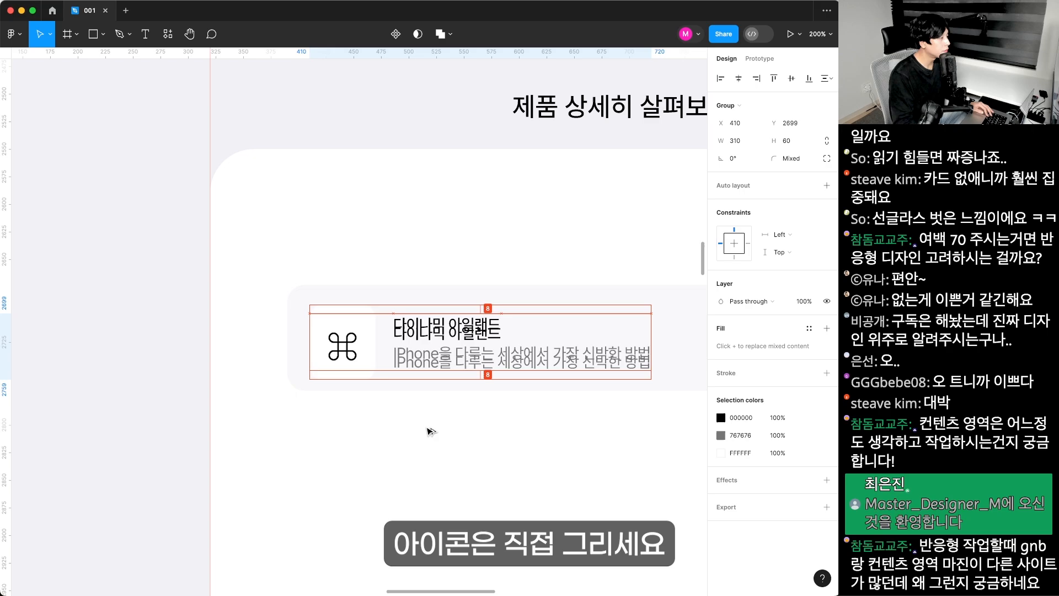
drag(430, 431, 430, 438)
key(super+Tab)
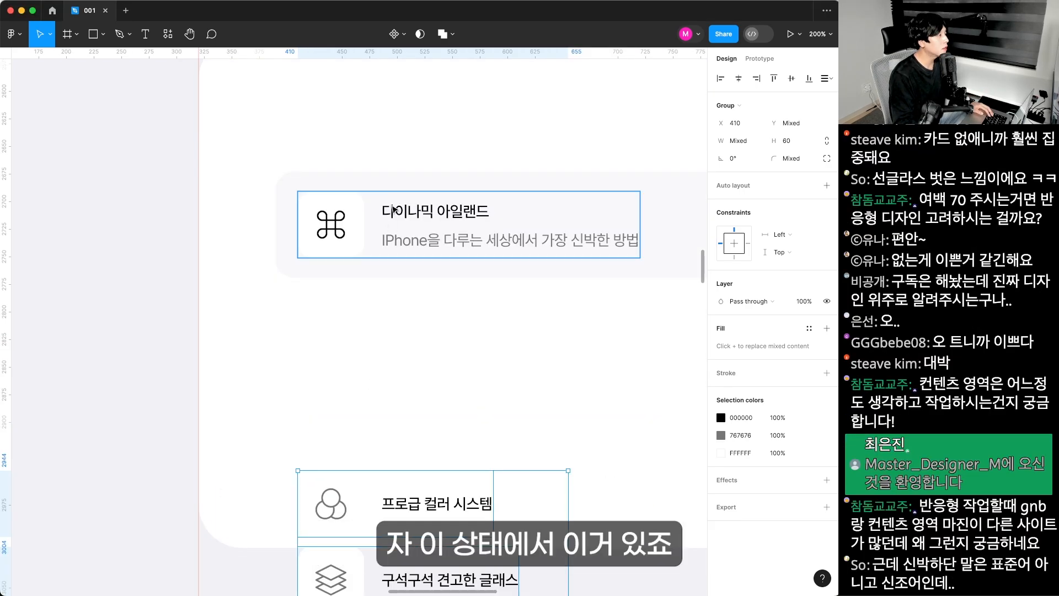
- Duplicate the grey rounded panel behind the three lower feature rows, size each copy 492 by 96, and hide its fill
click(390, 183)
drag(390, 182, 390, 303)
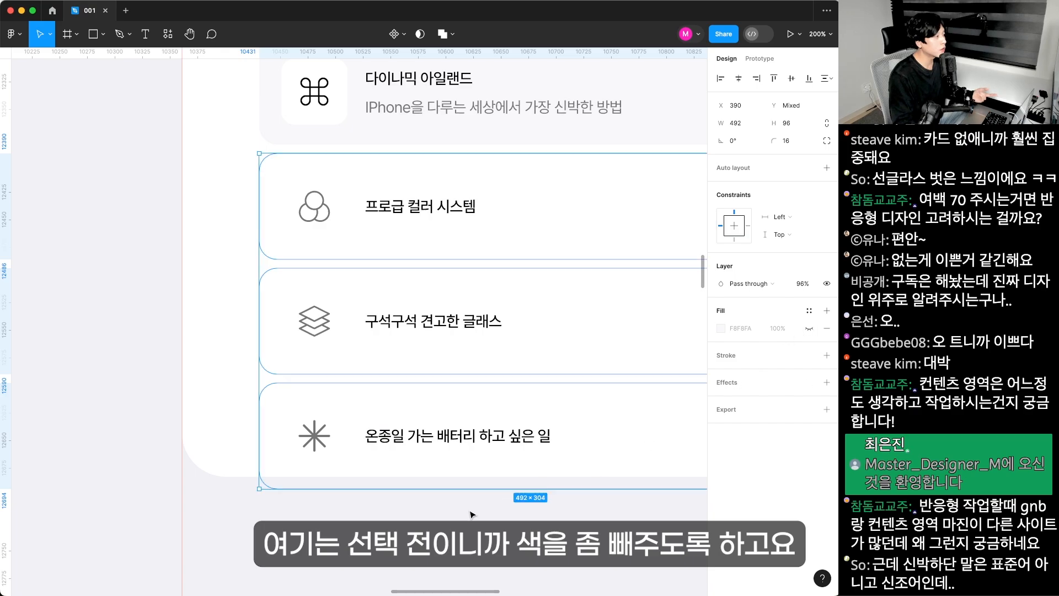
click(472, 512)
key(shift+0)
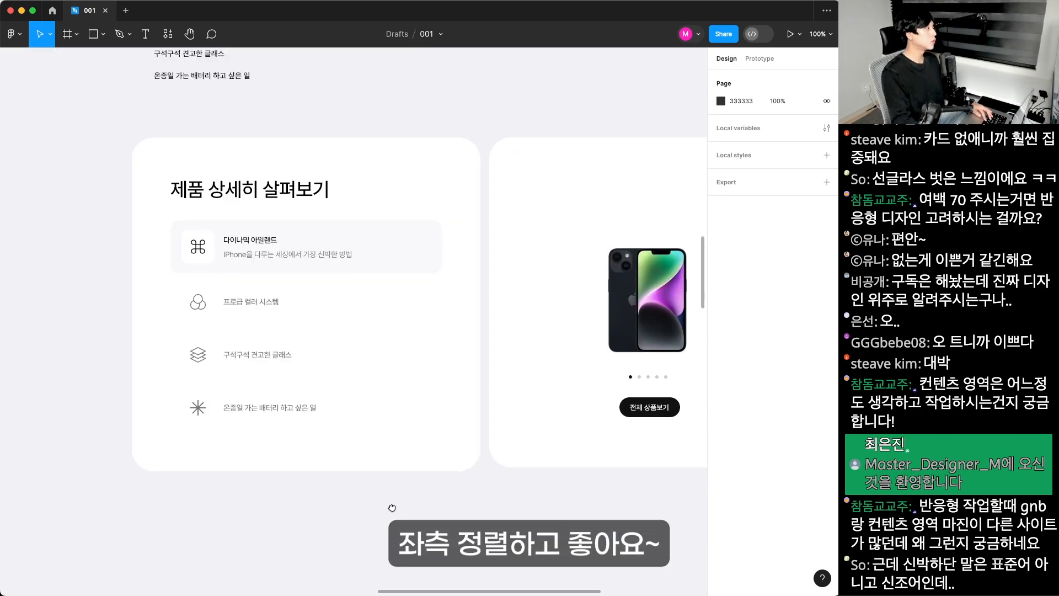
drag(394, 507, 377, 510)
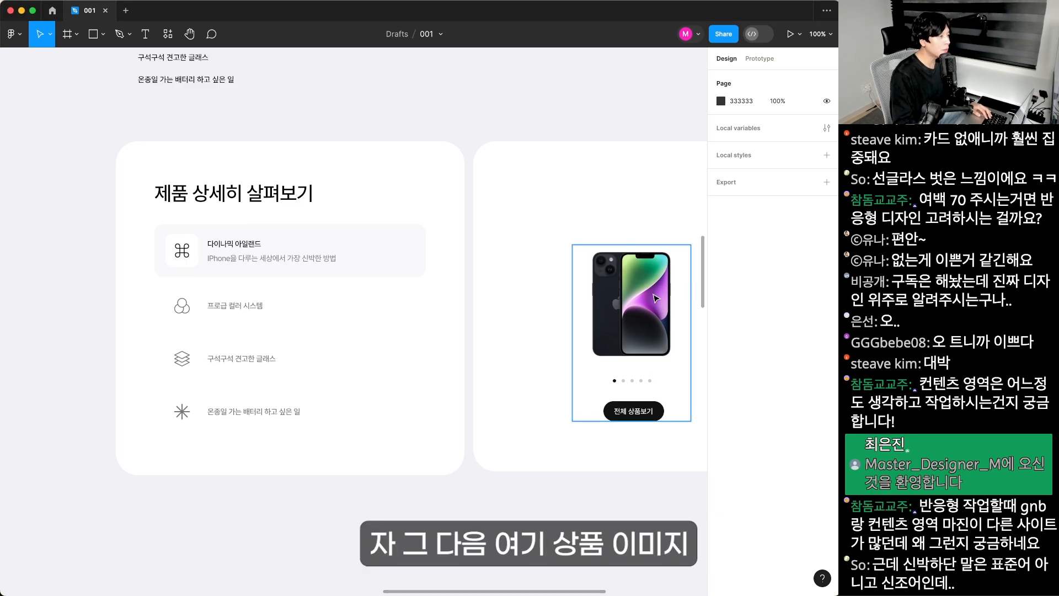
- Ungroup the product image, dots and button in the second white card, and set the phone image's height to 360
drag(648, 298, 448, 323)
click(447, 323)
key(shift+super+g)
click(648, 326)
click(345, 329)
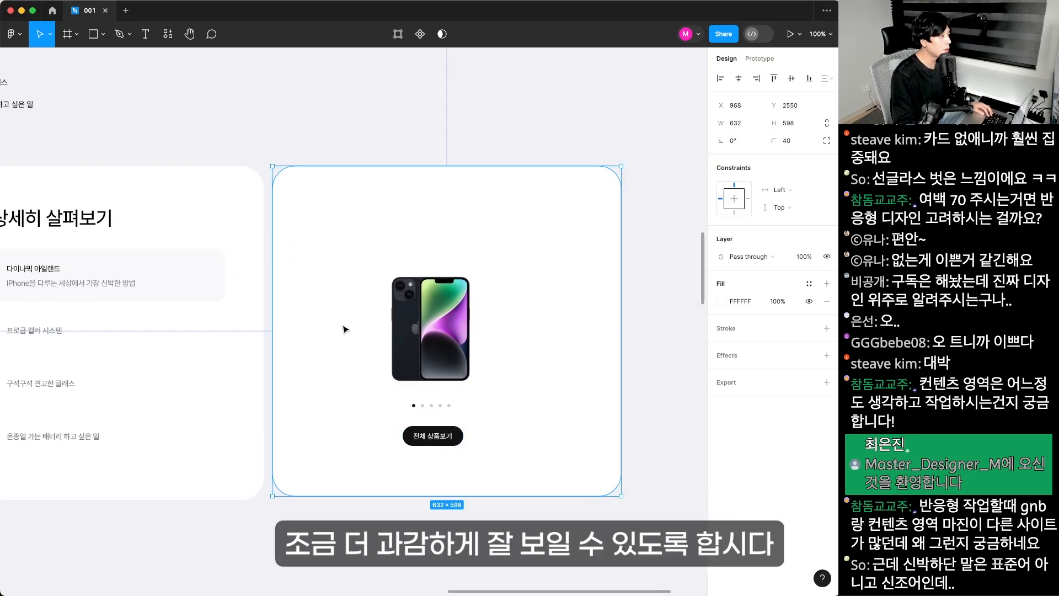
click(432, 326)
click(792, 123)
text(360)
key(Return)
- Centre the phone image on its white card, raise it clear of the pagination dots, and move the 전체 상품보기 button below the card
shift+click(579, 300)
key(alt+h)
key(alt+v)
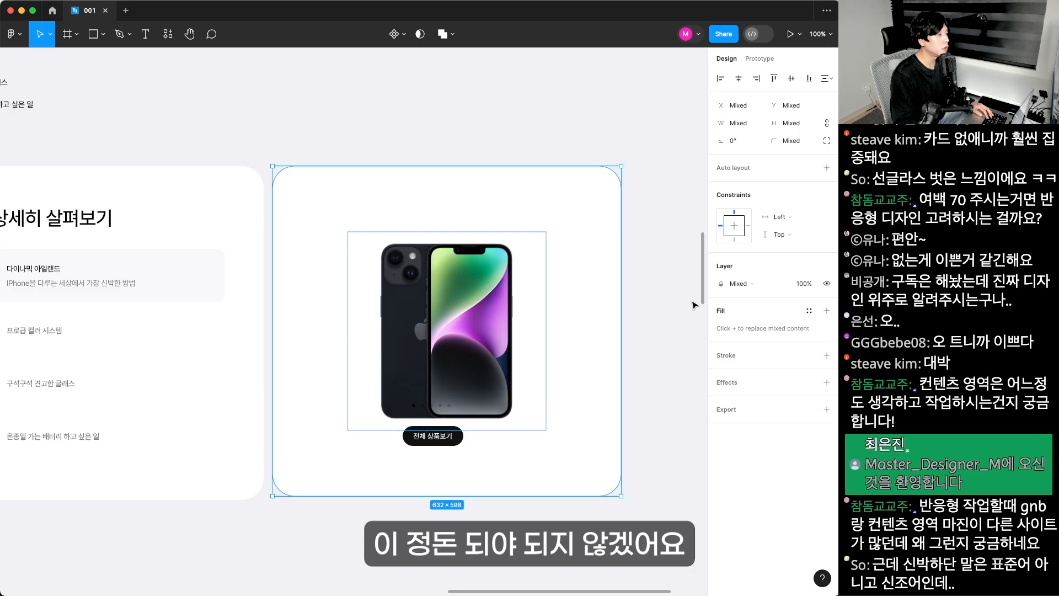
click(693, 303)
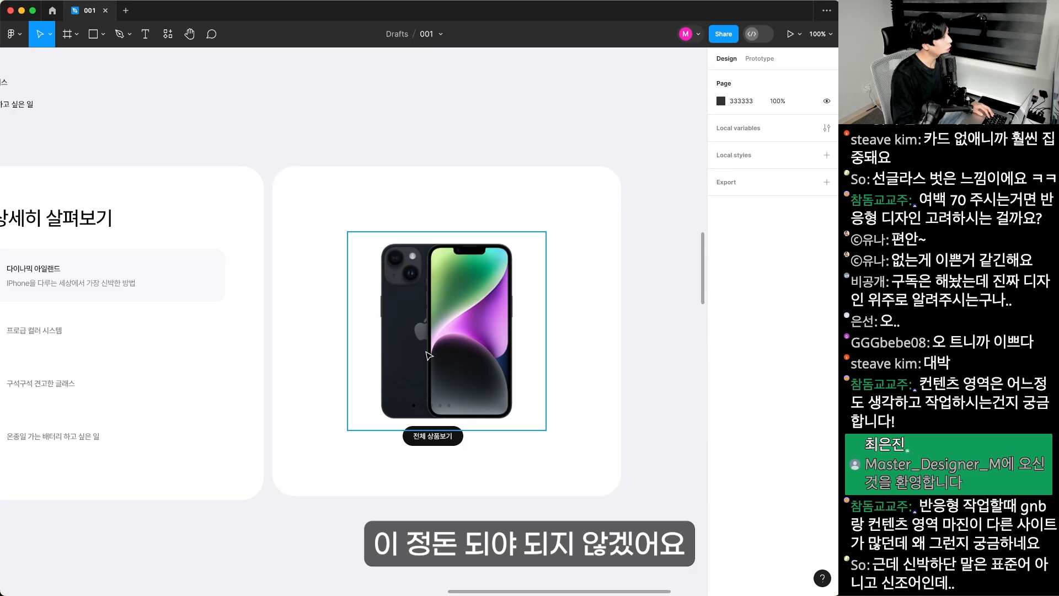
drag(431, 353, 432, 312)
- Resize all five pagination dots under the phone image to 10 by 10
key(z)
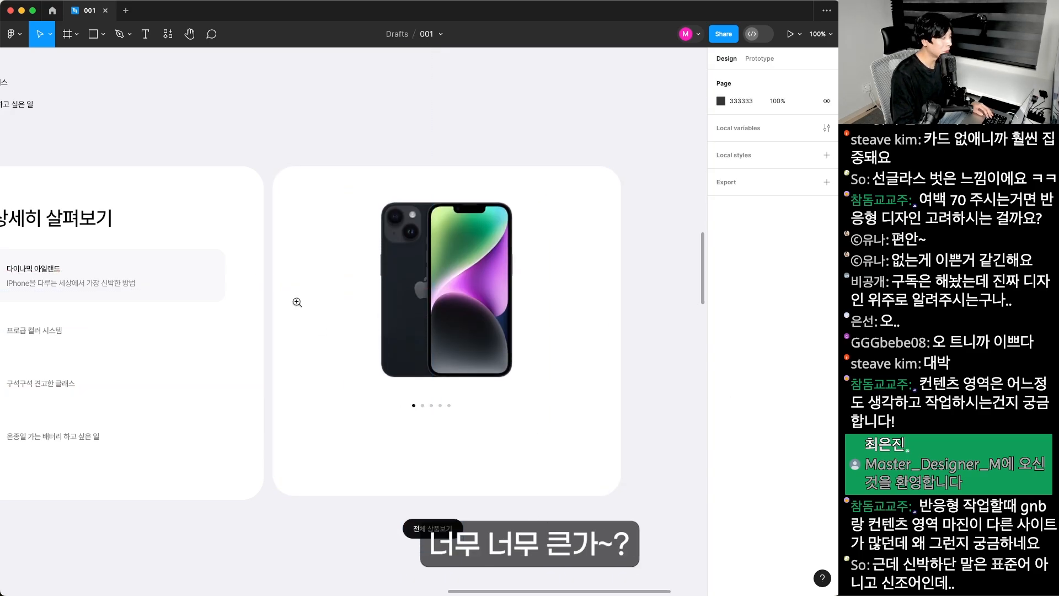
drag(297, 302, 491, 450)
super+click(425, 432)
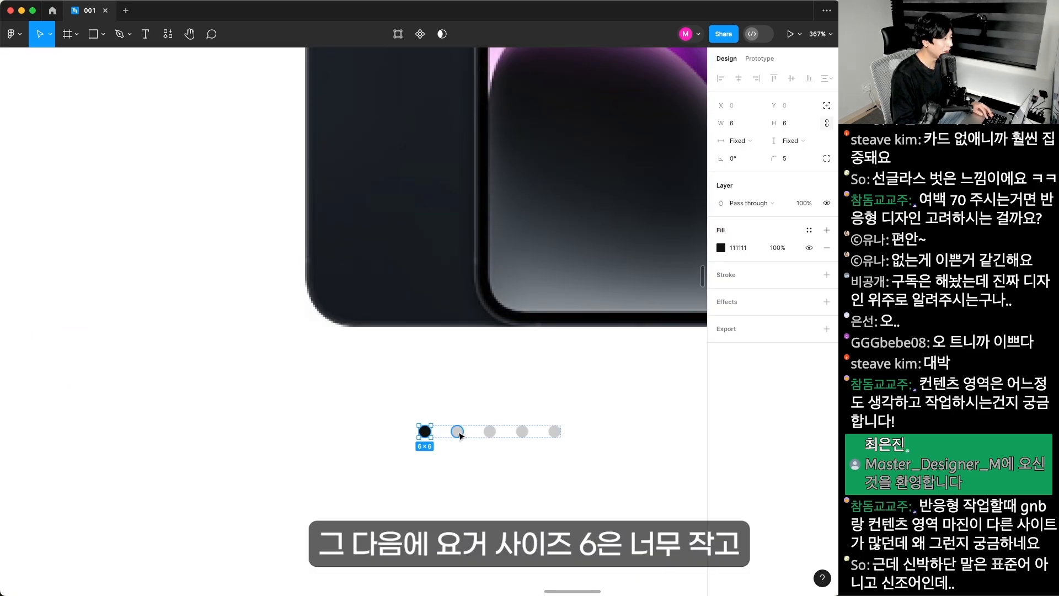
shift+click(459, 432)
shift+click(490, 431)
shift+click(522, 431)
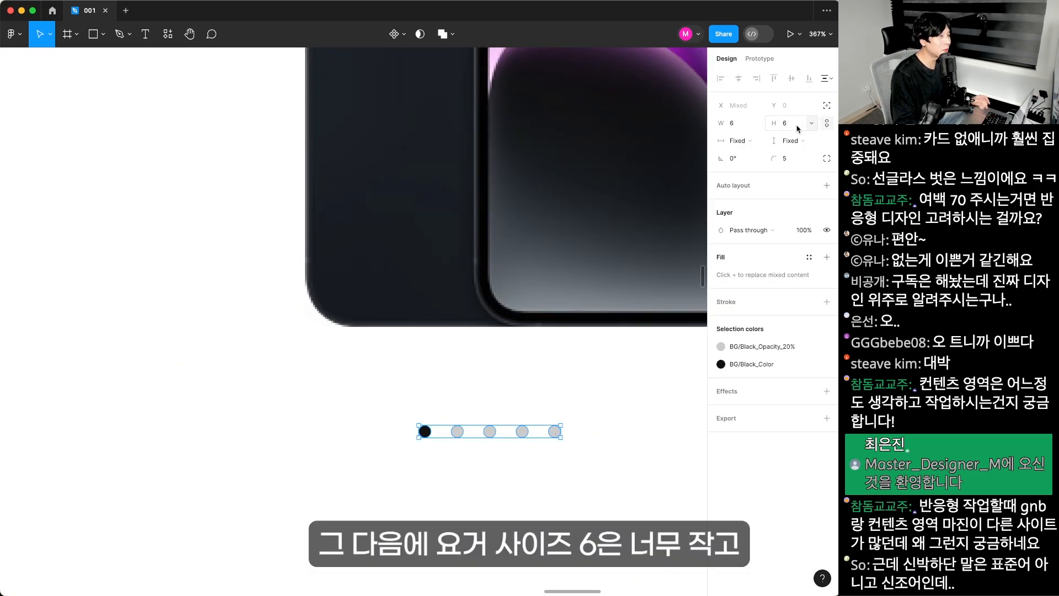
text(10)
key(Return)
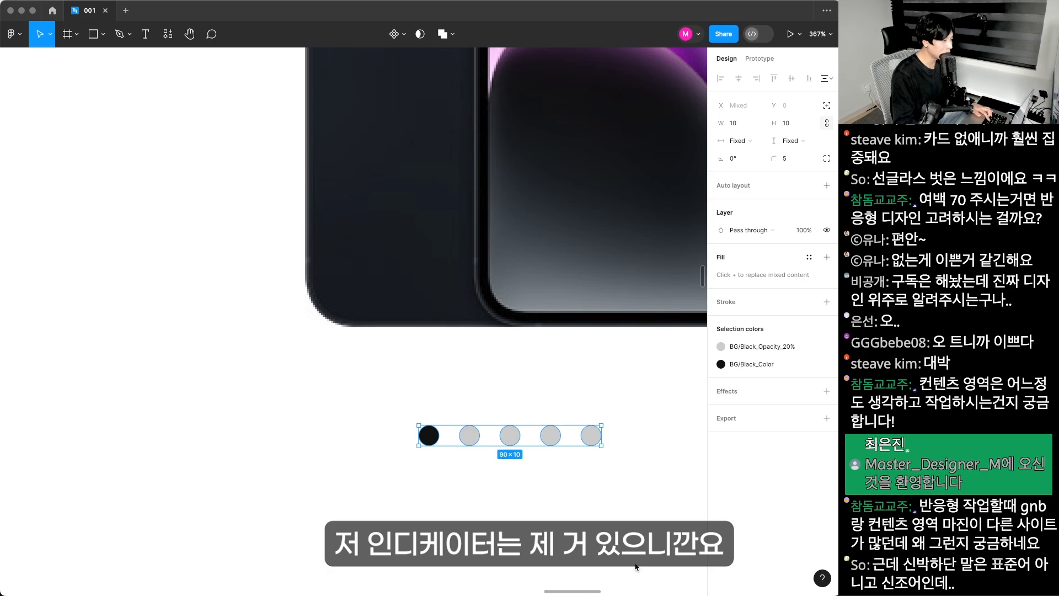
click(515, 443)
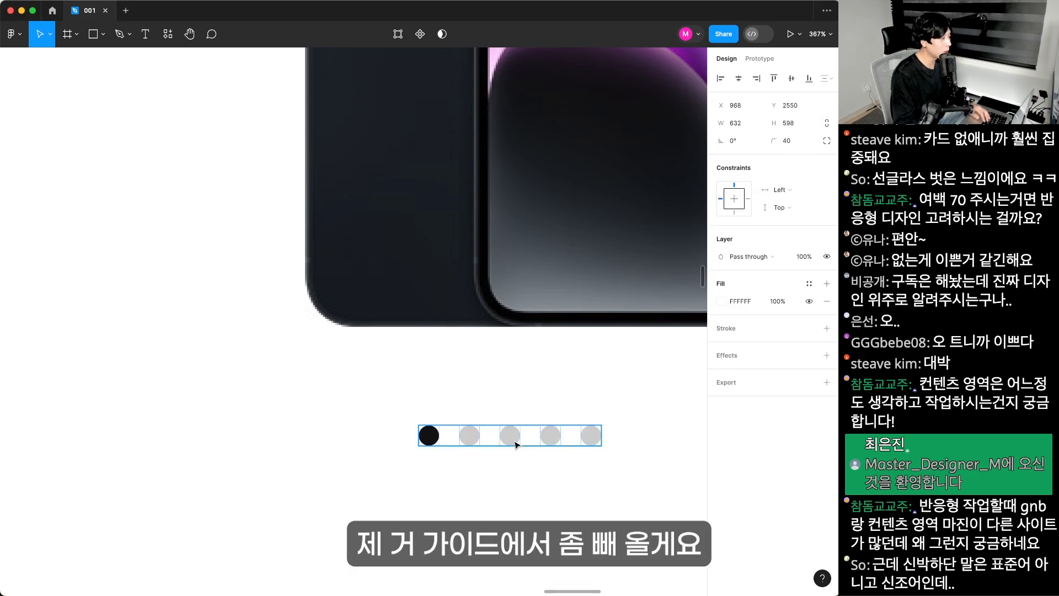
- Replace the pagination dots below the phone image with the 인디케이터 component in style D타입, centred under the phone
key(Delete)
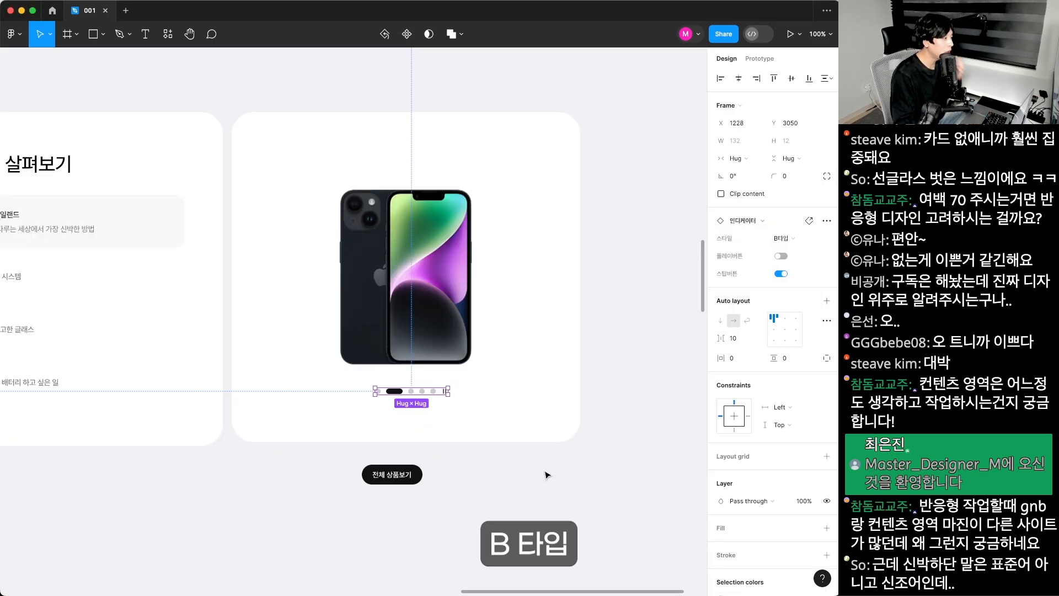
scroll(551, 474, up, 5)
click(422, 354)
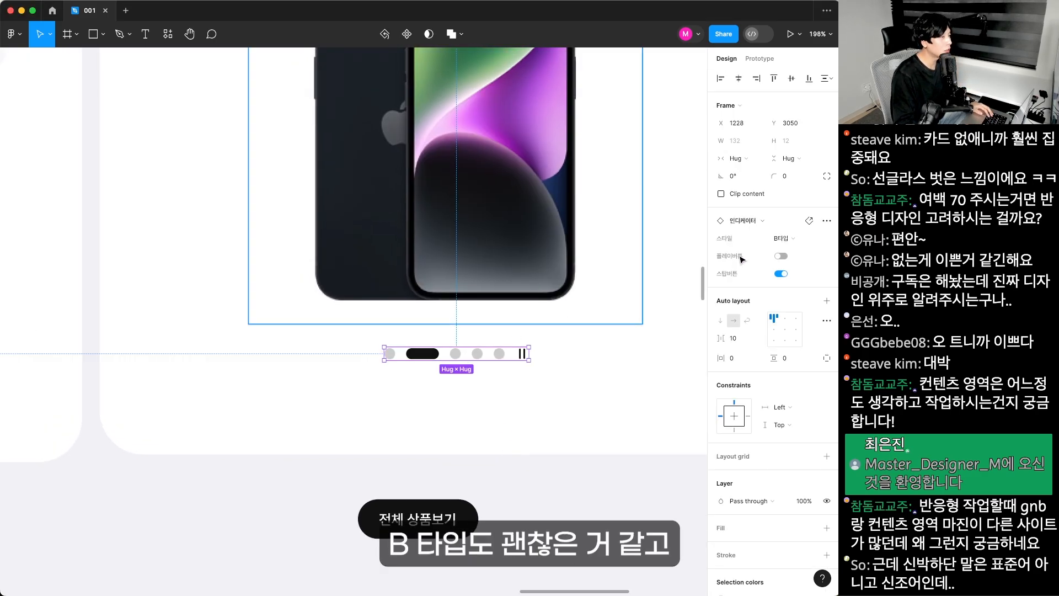
click(782, 238)
click(781, 251)
click(782, 238)
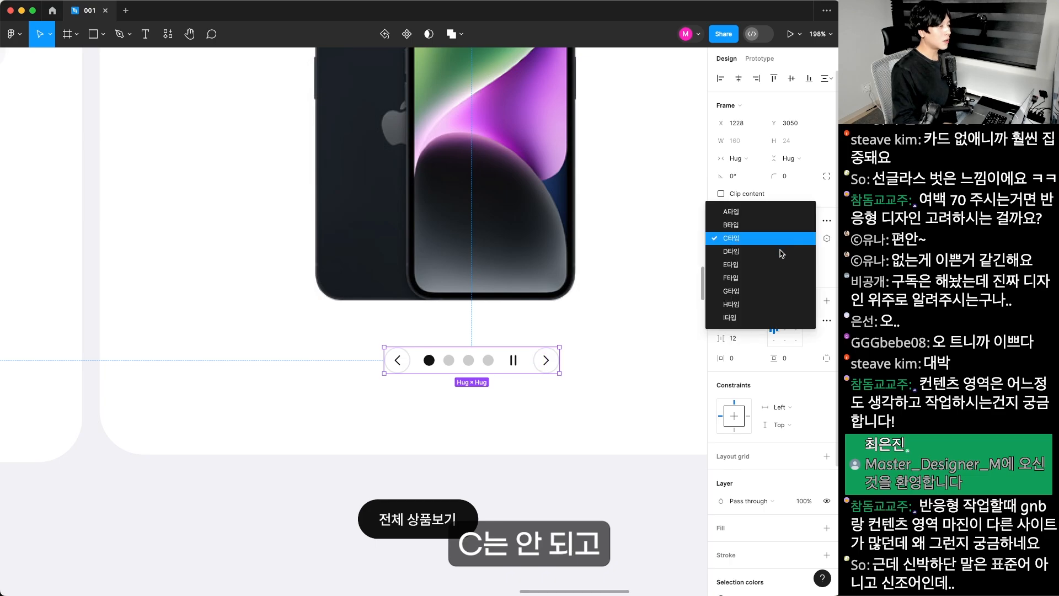
click(781, 251)
key(minus)
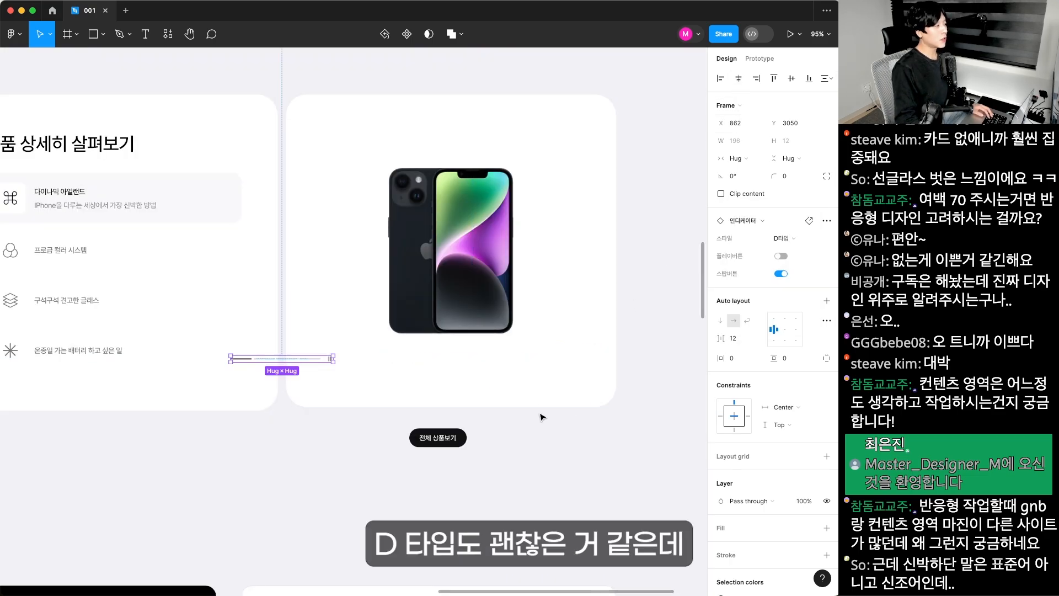
click(555, 436)
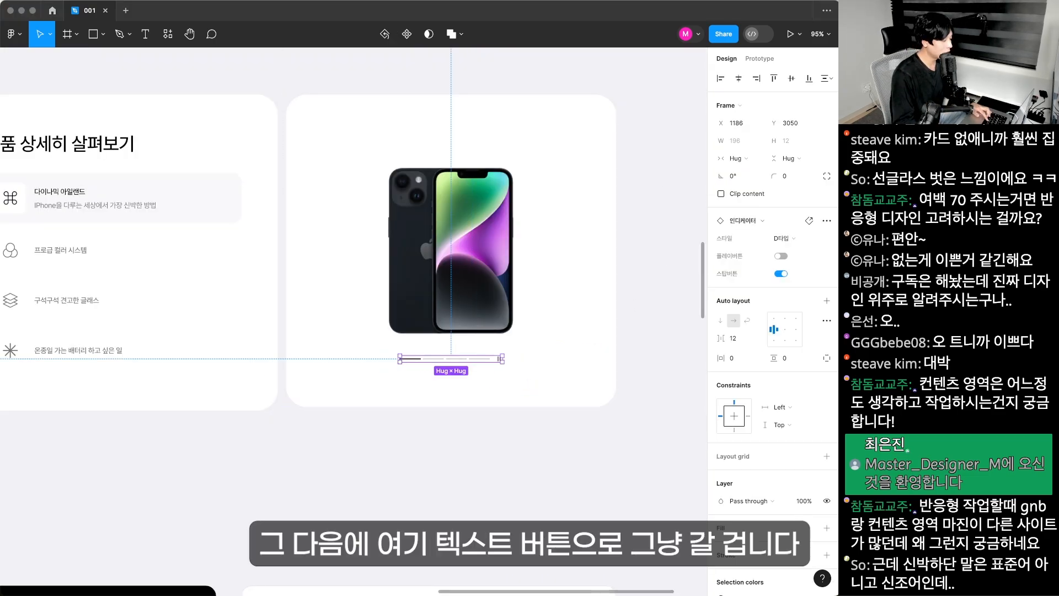
- Replace the black 전체 상품보기 button with a 전체 상품보기 text button with an arrow in the phone card's upper-right corner
click(523, 503)
scroll(531, 448, up, 1)
click(580, 287)
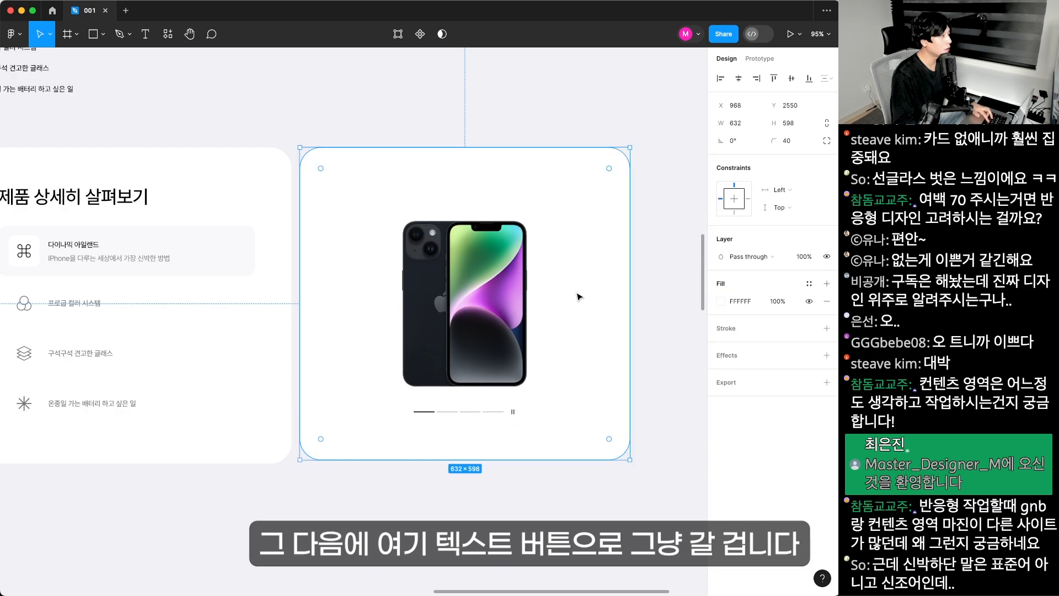
scroll(579, 296, up, 2)
click(566, 88)
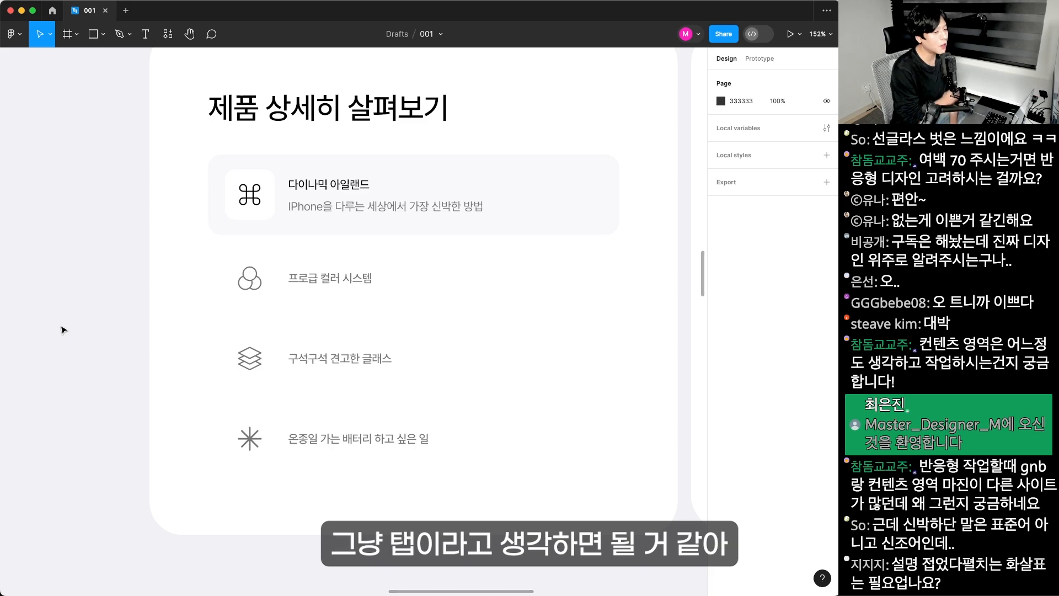
- Review the 제품 상세히 살펴보기 list card and the neighbouring phone card, checking whether the list items need arrows
key(shift+0)
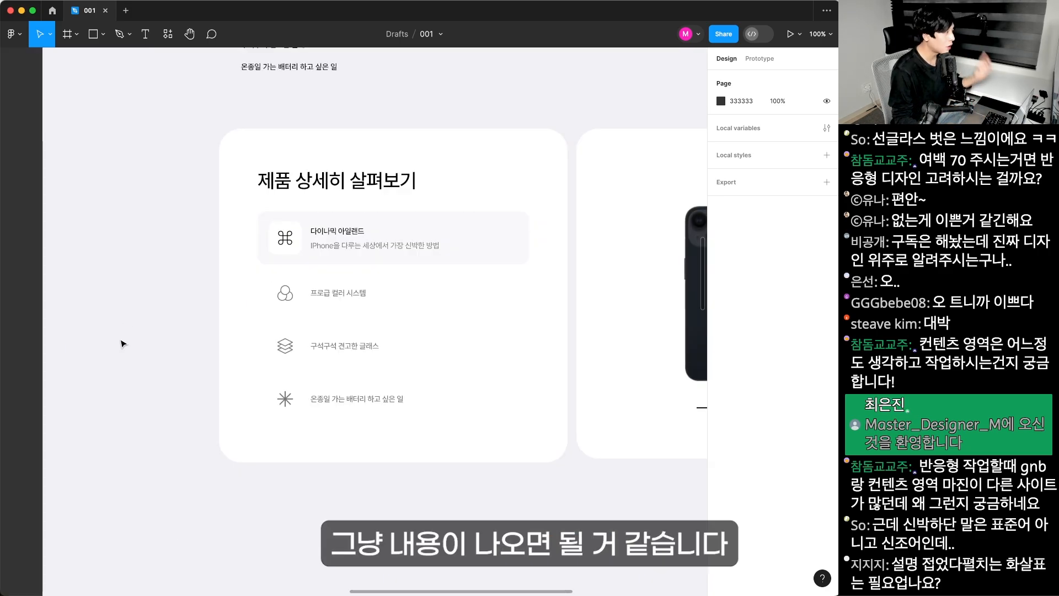
scroll(387, 356, right, 5)
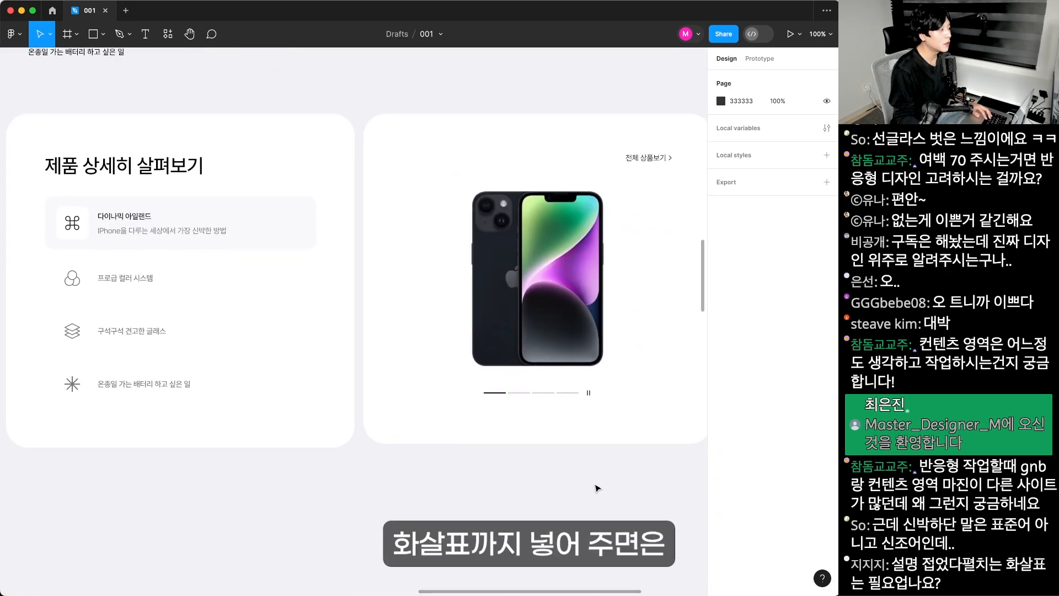
scroll(595, 484, left, 8)
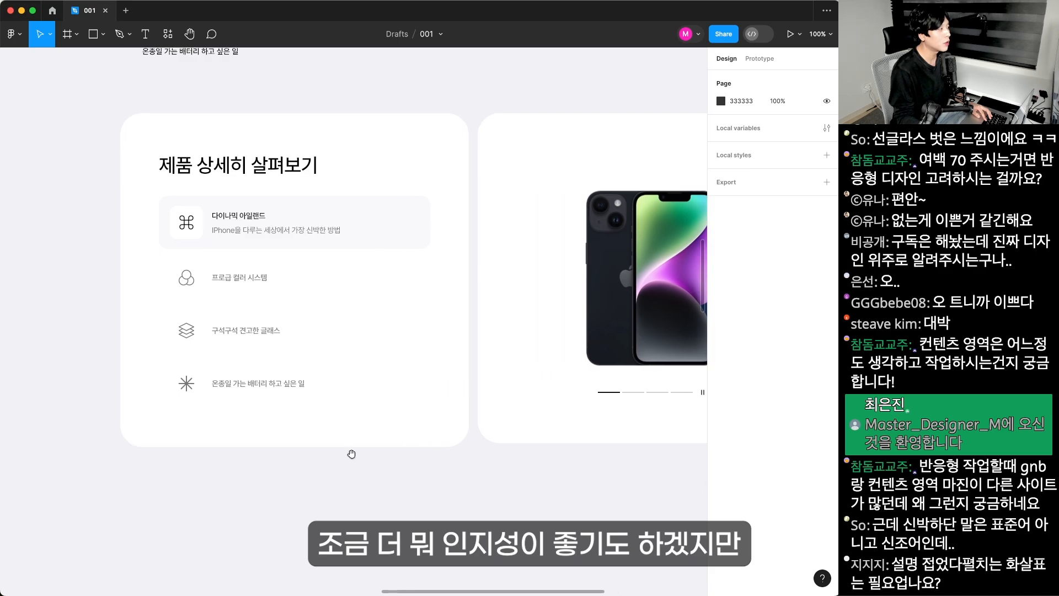
drag(143, 159, 579, 515)
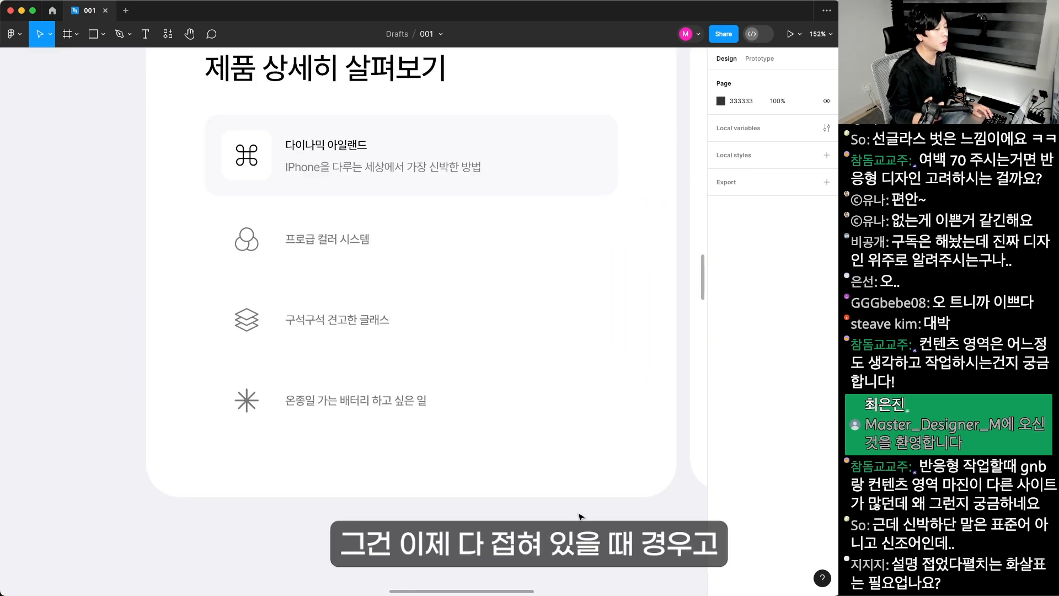
scroll(414, 391, up, 2)
click(359, 227)
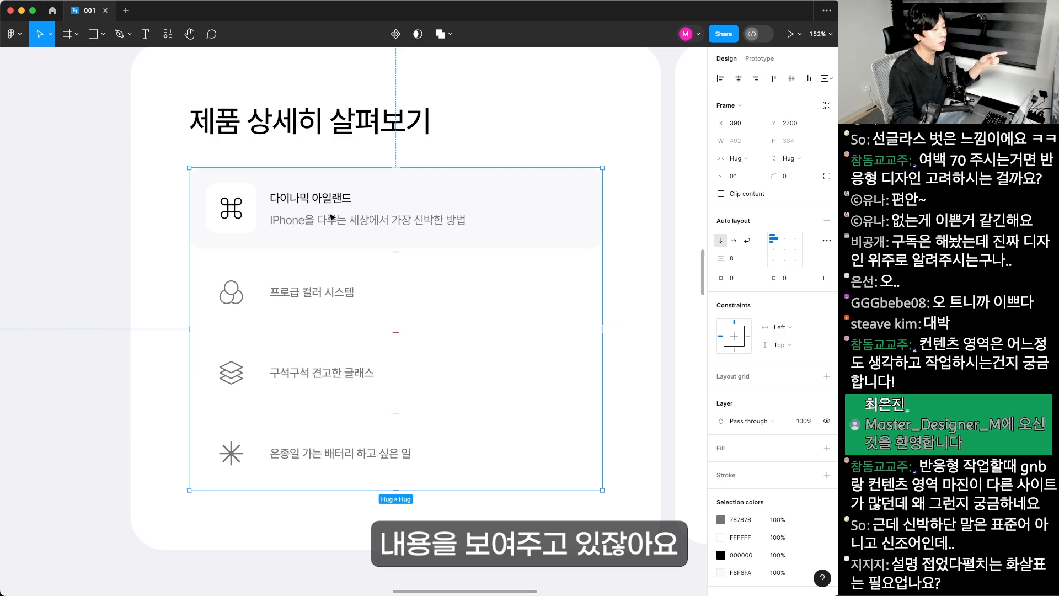
click(78, 468)
key(super+0)
scroll(78, 467, left, 1)
- Try removing the highlighted 다이나믹 아일랜드 item from the product details list
double_click(371, 261)
key(Delete)
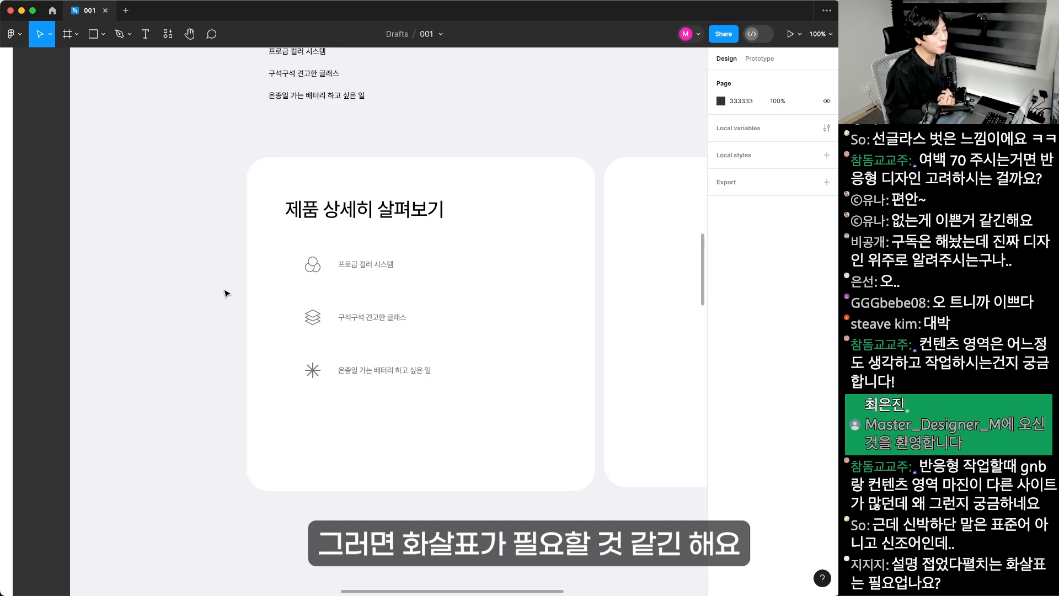
key(super+z)
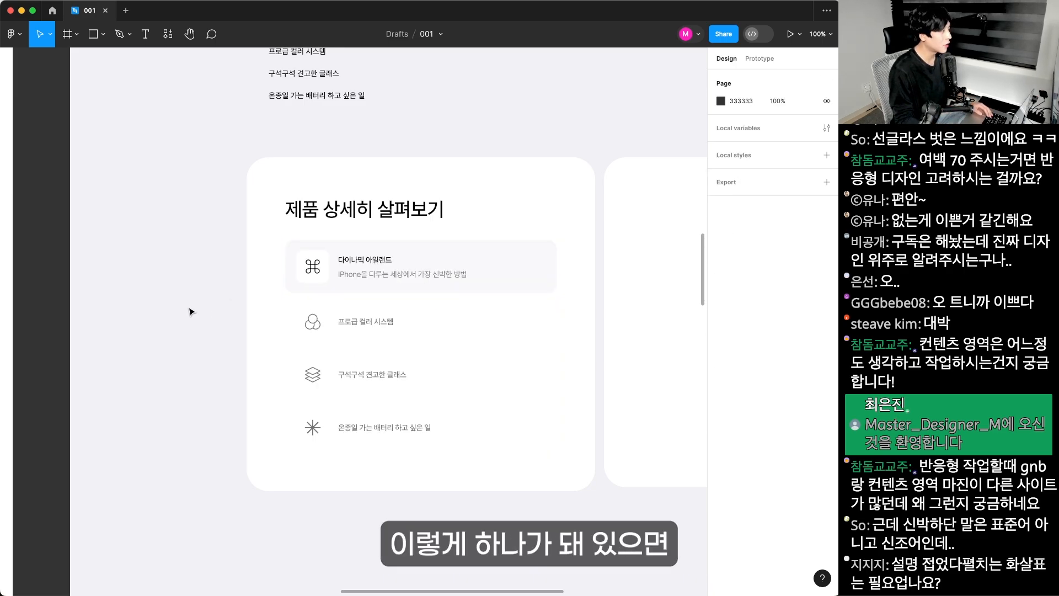
- Move the group with the two product cards down slightly to widen the gap below the iPhone 15 purchase buttons
drag(555, 346, 241, 320)
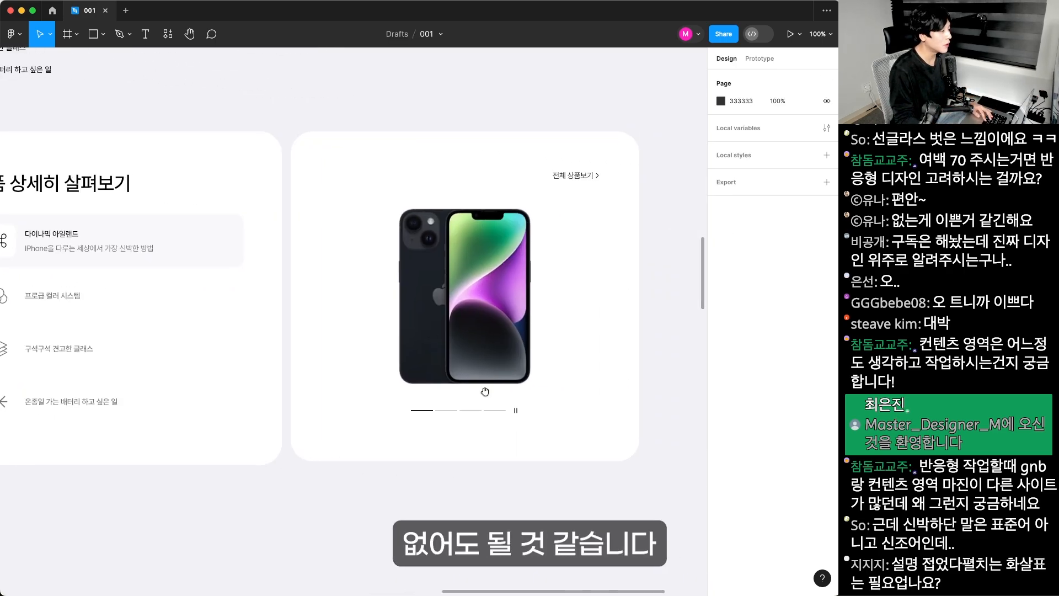
click(481, 411)
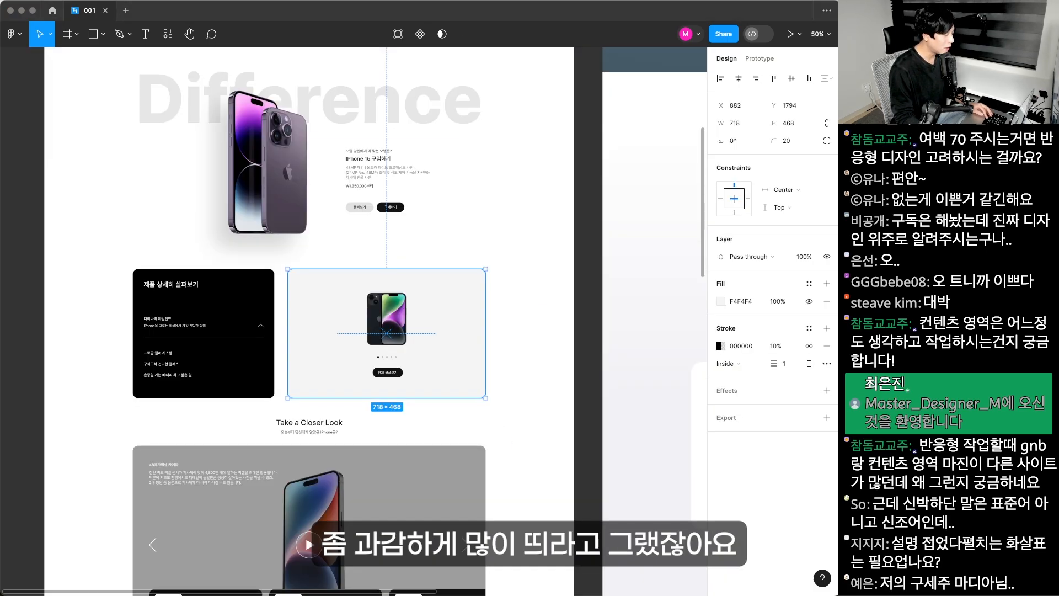
click(621, 387)
drag(622, 385, 297, 399)
drag(489, 470, 386, 409)
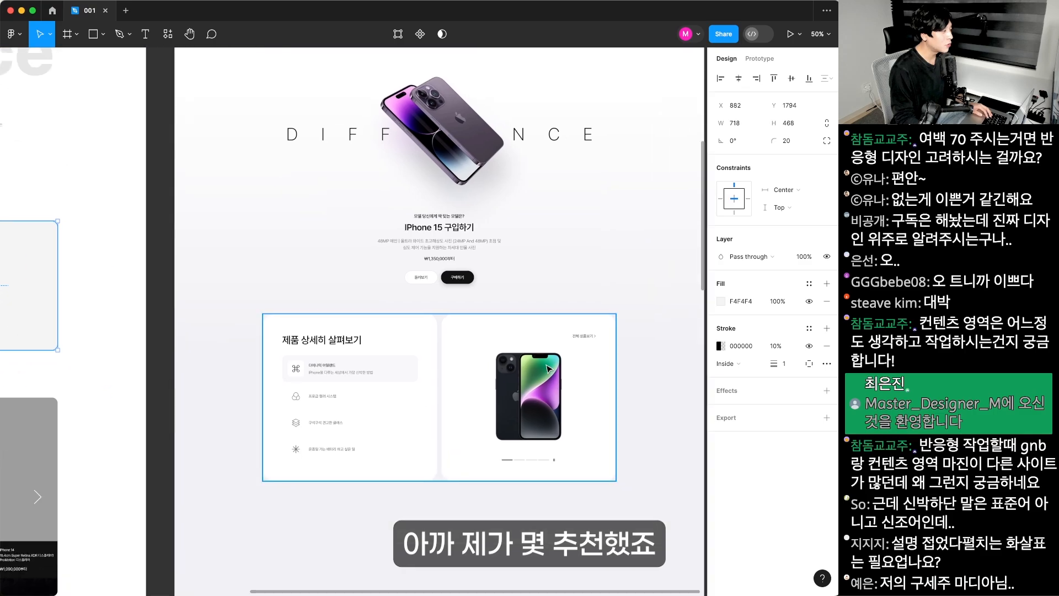
click(520, 362)
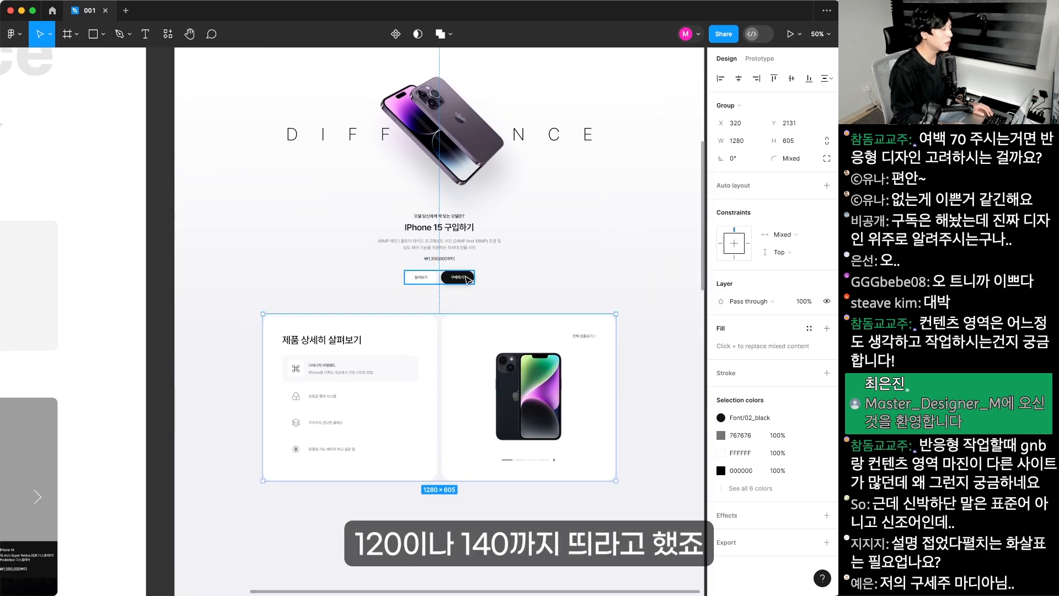
key(Down)
click(504, 175)
drag(503, 176, 504, 238)
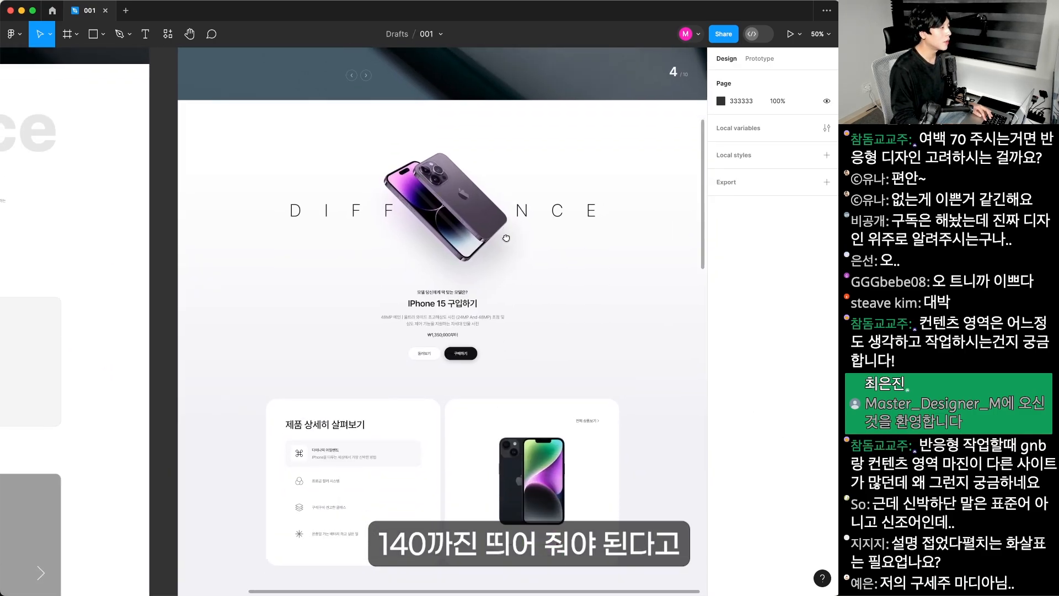
- Examine the title, description text, black product cards and their font size in the original Take a Closer Look section
scroll(370, 308, down, 3)
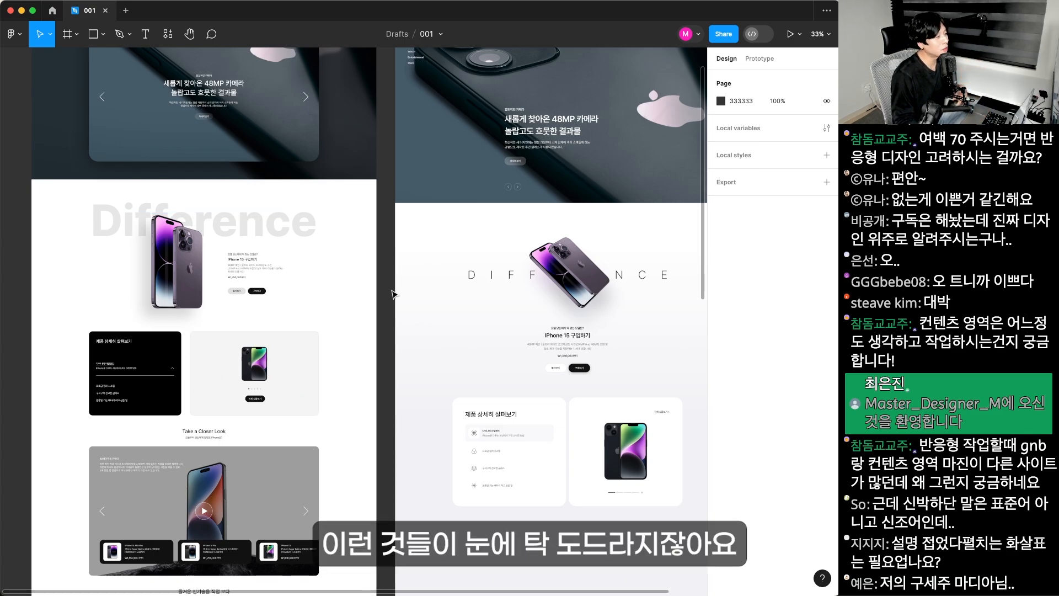
scroll(407, 452, up, 5)
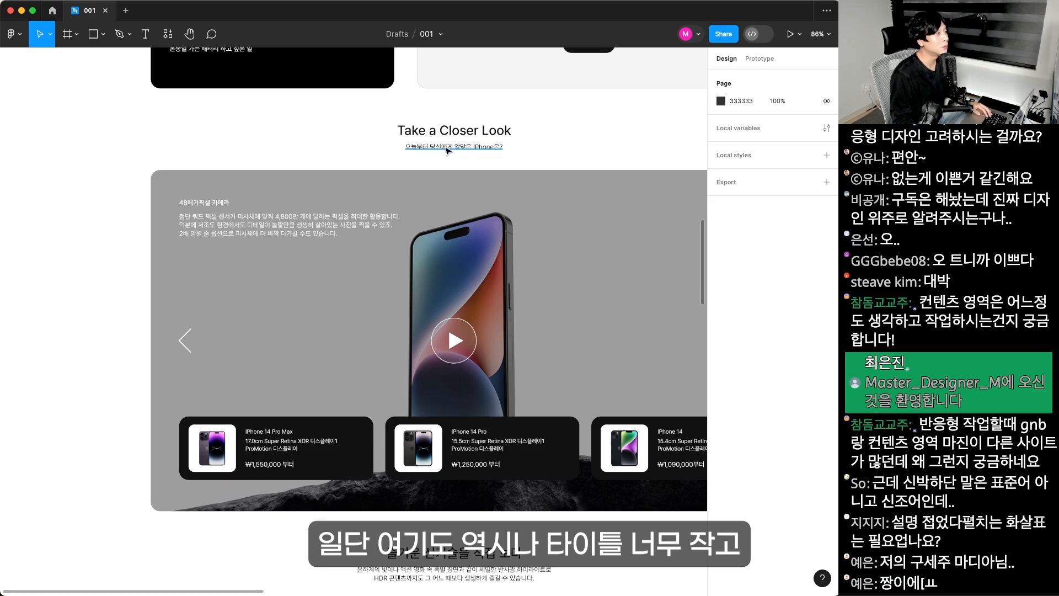
scroll(173, 239, up, 4)
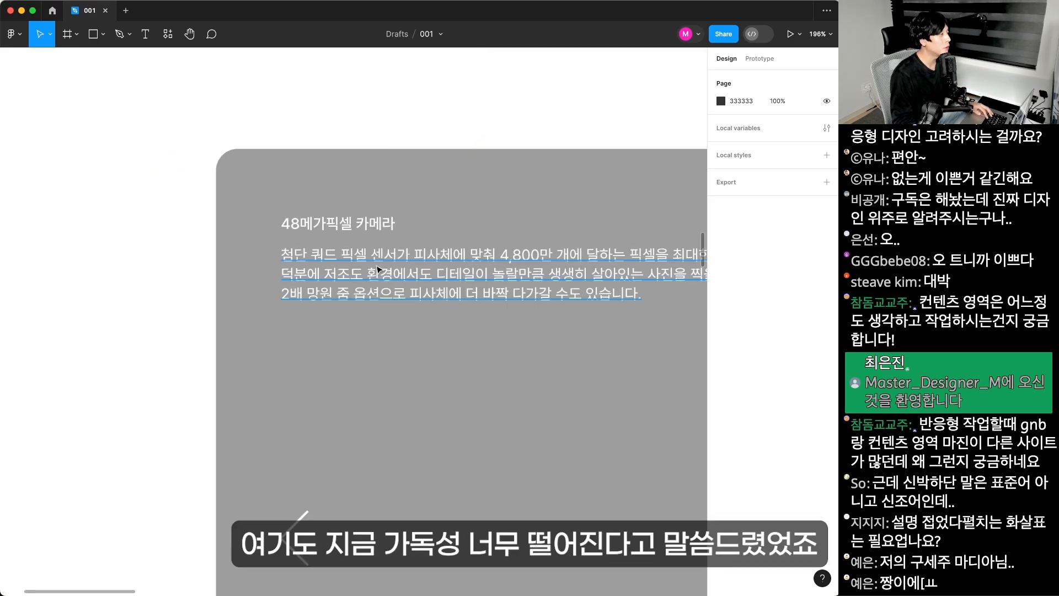
click(364, 234)
click(195, 293)
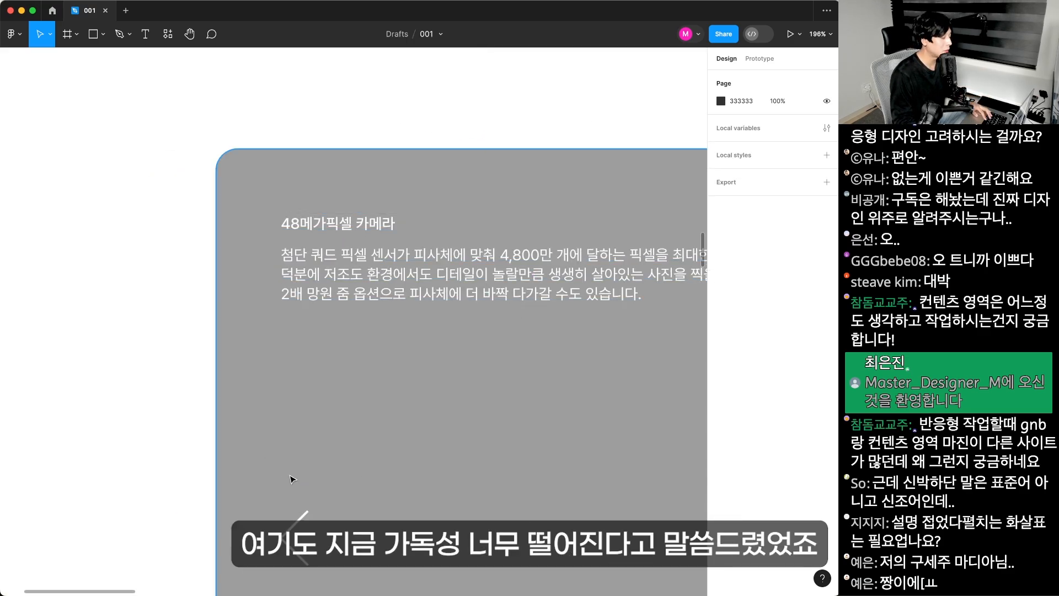
key(shift+0)
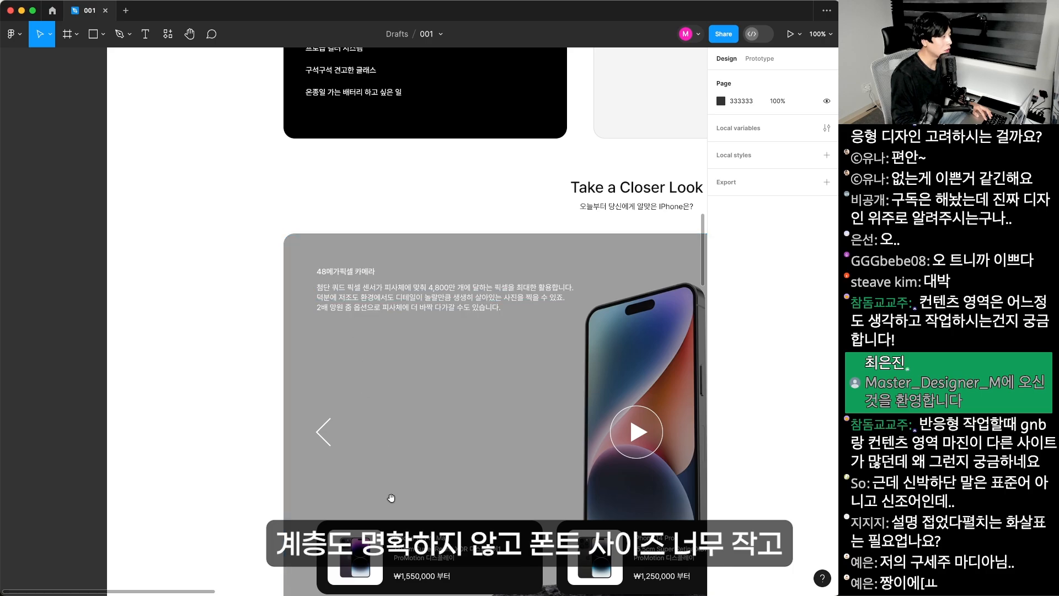
scroll(313, 434, down, 5)
scroll(313, 434, right, 8)
click(313, 435)
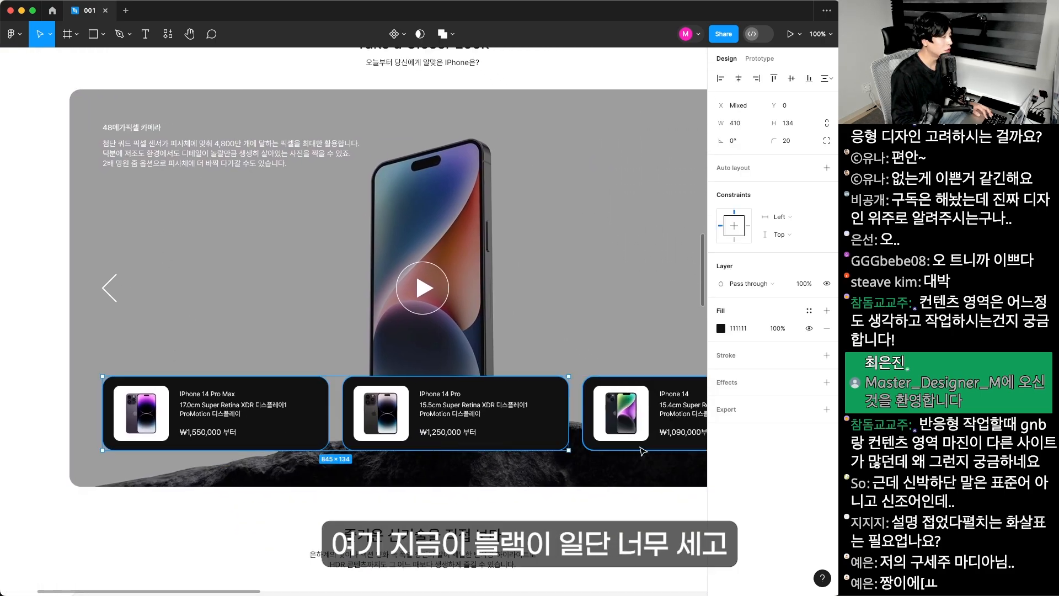
click(568, 307)
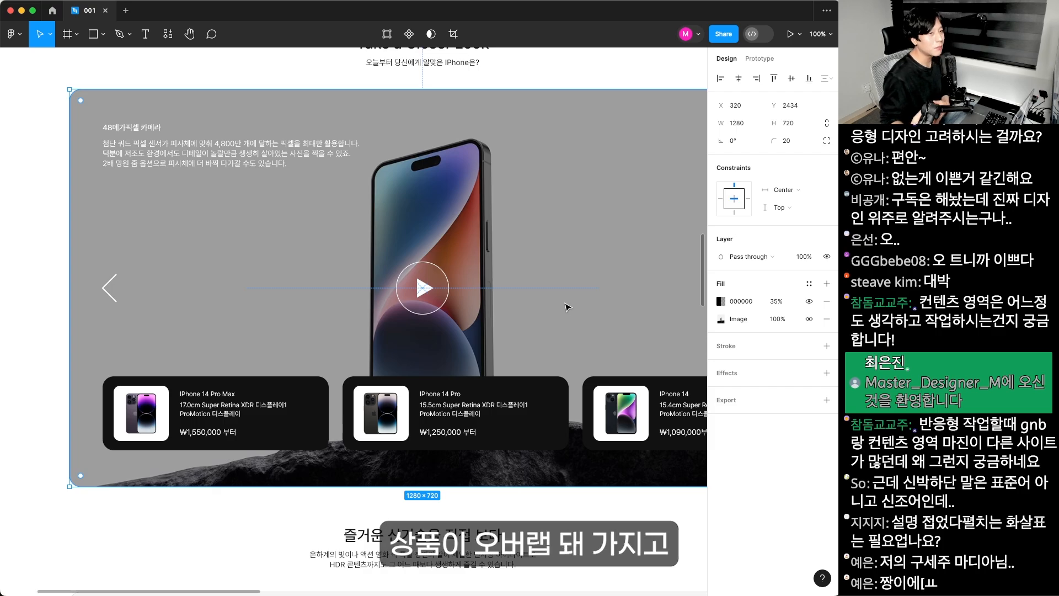
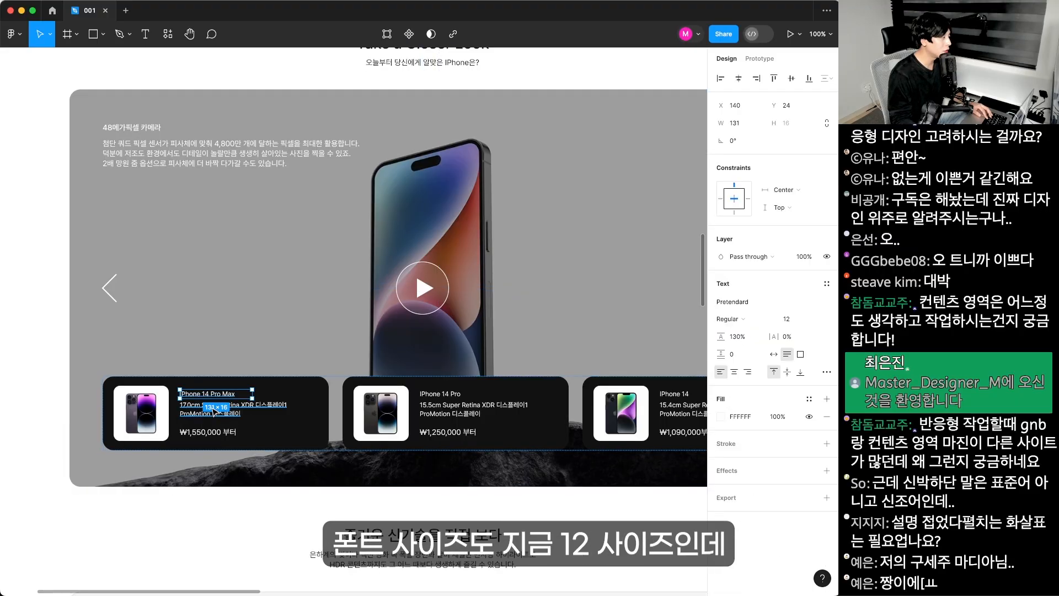
double_click(215, 412)
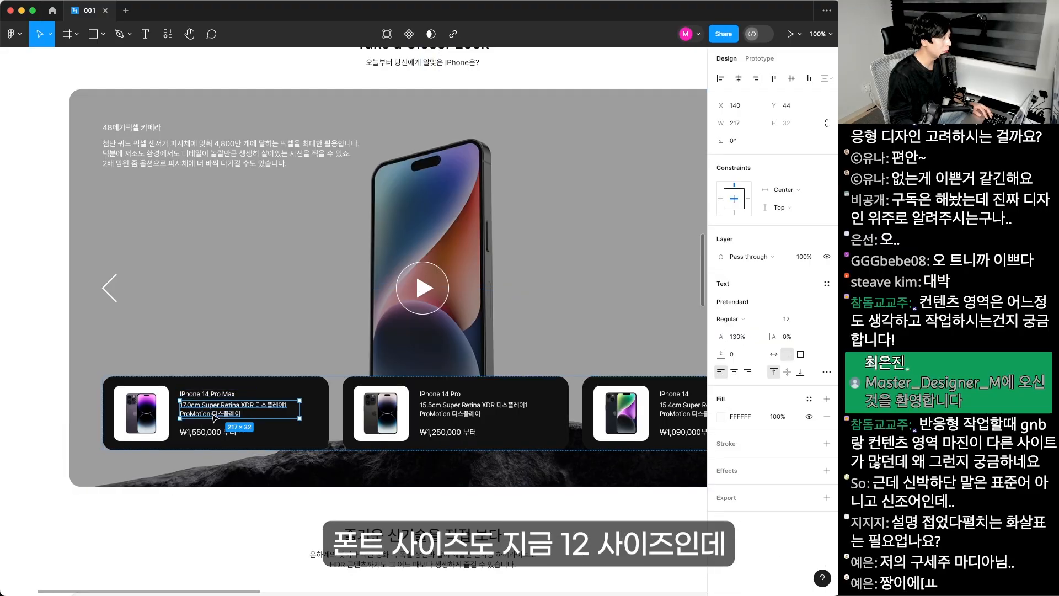
- Bring the Take a Closer Look section into the redesigned page and move it down, well below the two product cards
click(287, 502)
drag(135, 200, 688, 528)
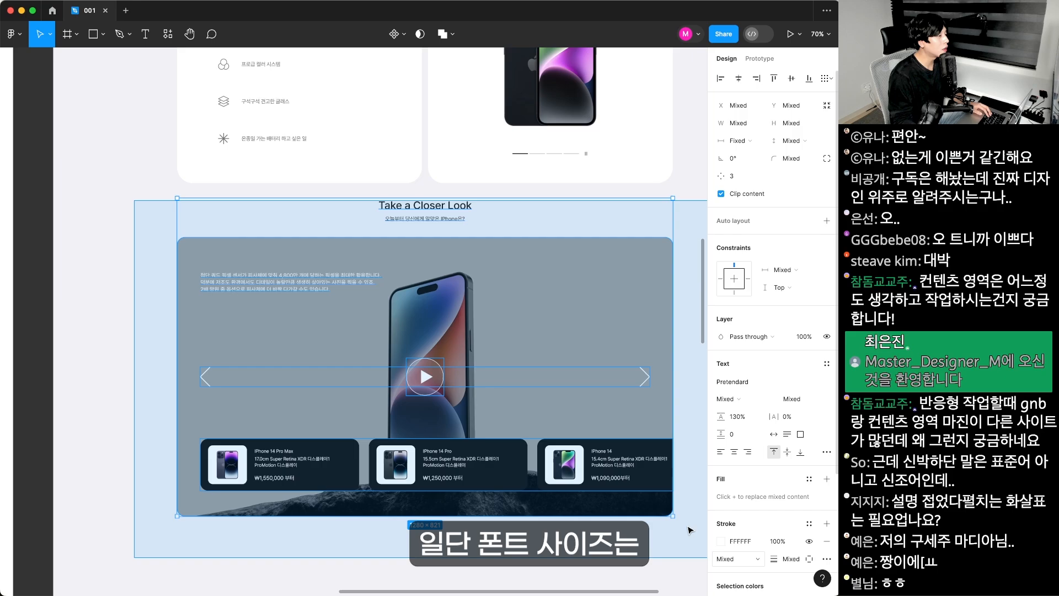
drag(552, 353, 551, 506)
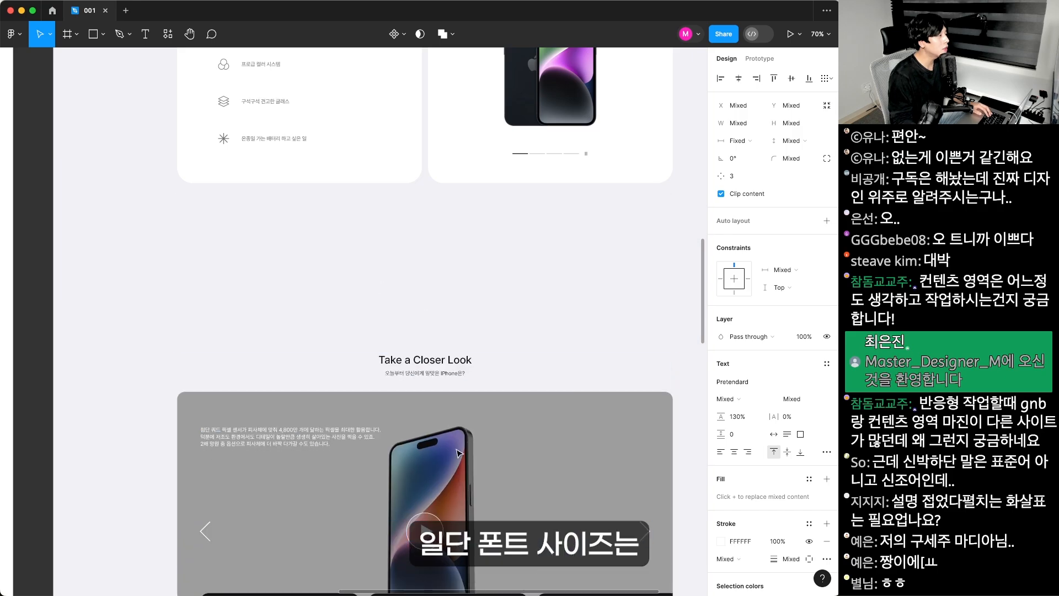
- Copy the 제품 상세히 살펴보기 heading and place the copy centred above the Take a Closer Look title
drag(311, 182, 337, 526)
super+click(296, 319)
drag(457, 515, 481, 149)
click(467, 202)
key(super+v)
drag(383, 321, 492, 271)
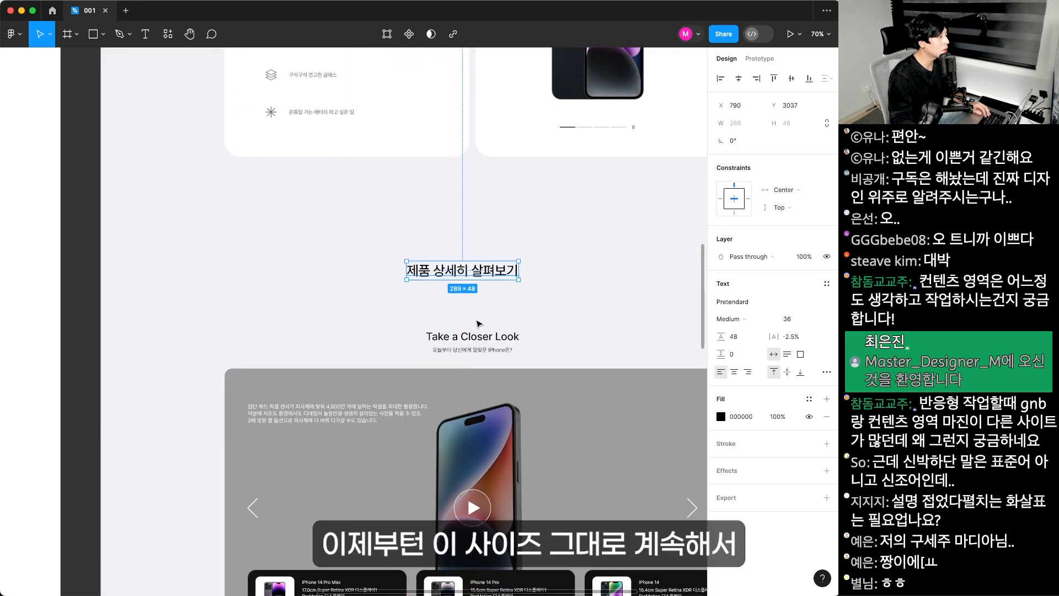
- Replace the copied heading's text with Take a Closer Look, copied from the small title below it
click(473, 336)
key(Return)
key(super+c)
click(482, 270)
key(super+a)
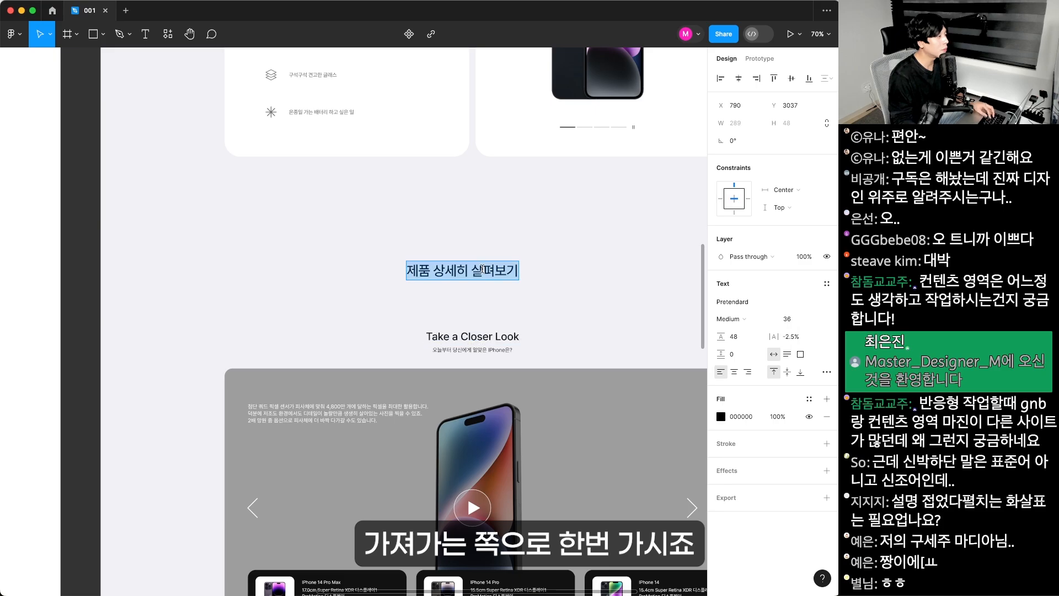
key(super+v)
key(Escape)
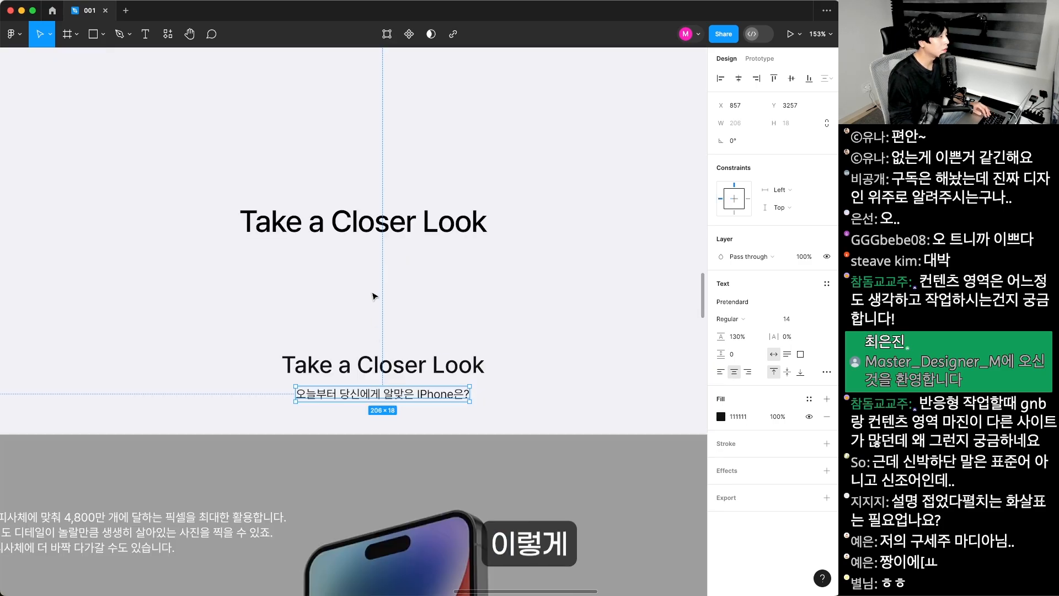
- Move the subtitle 오늘부터 당신에게 알맞은 IPhone은? directly beneath the new heading and set its letter spacing to -2.5%
drag(381, 393, 367, 260)
click(801, 321)
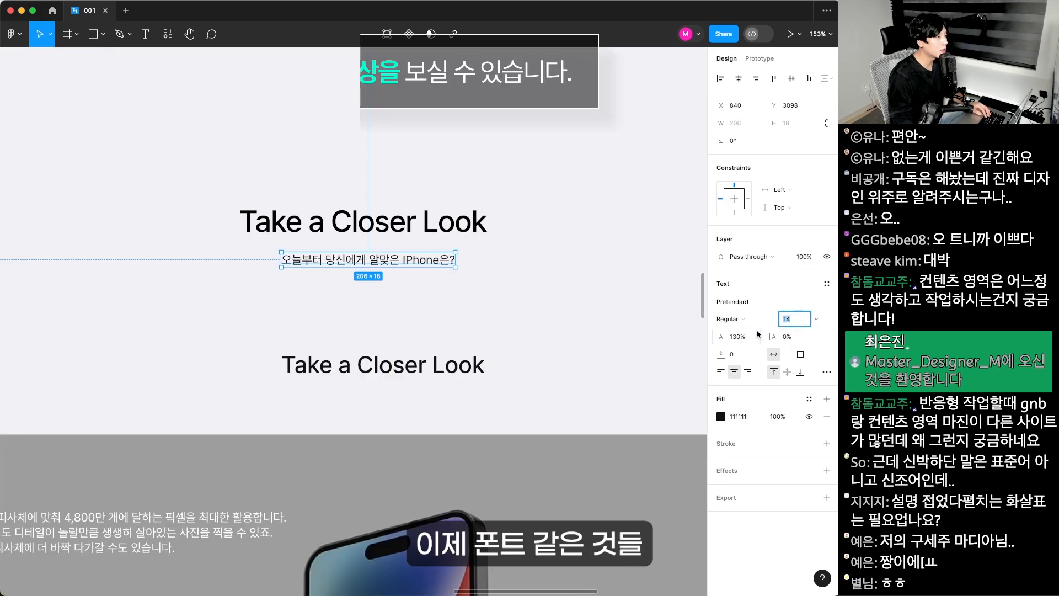
click(748, 337)
text(-2.5)
key(Return)
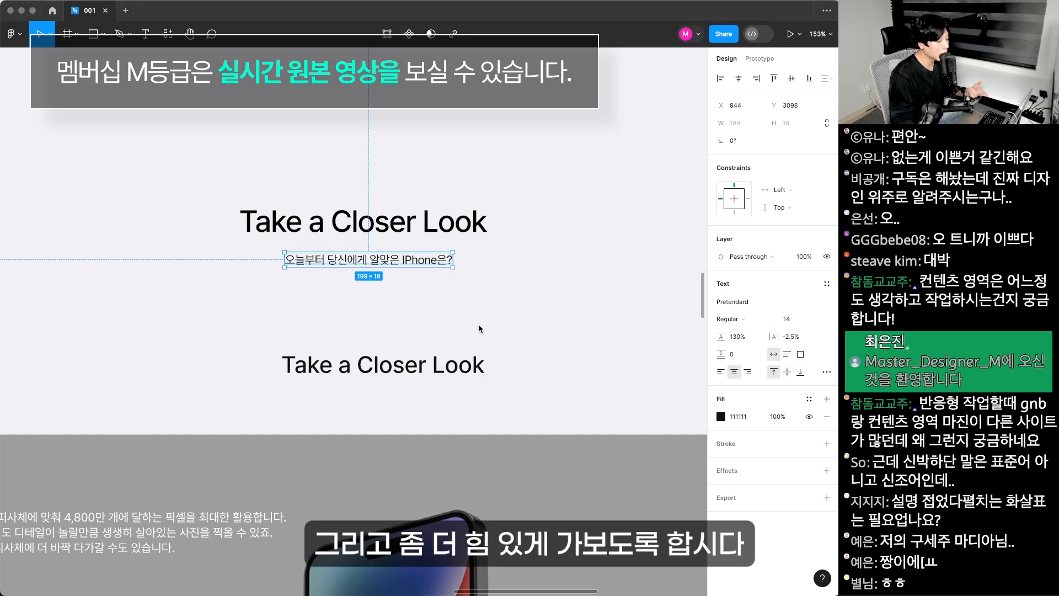
- Arrange the subtitle directly above the large Take a Closer Look heading and delete the small duplicate title below it
scroll(478, 329, up, 3)
scroll(479, 329, left, 4)
drag(510, 355, 510, 285)
click(509, 462)
key(Delete)
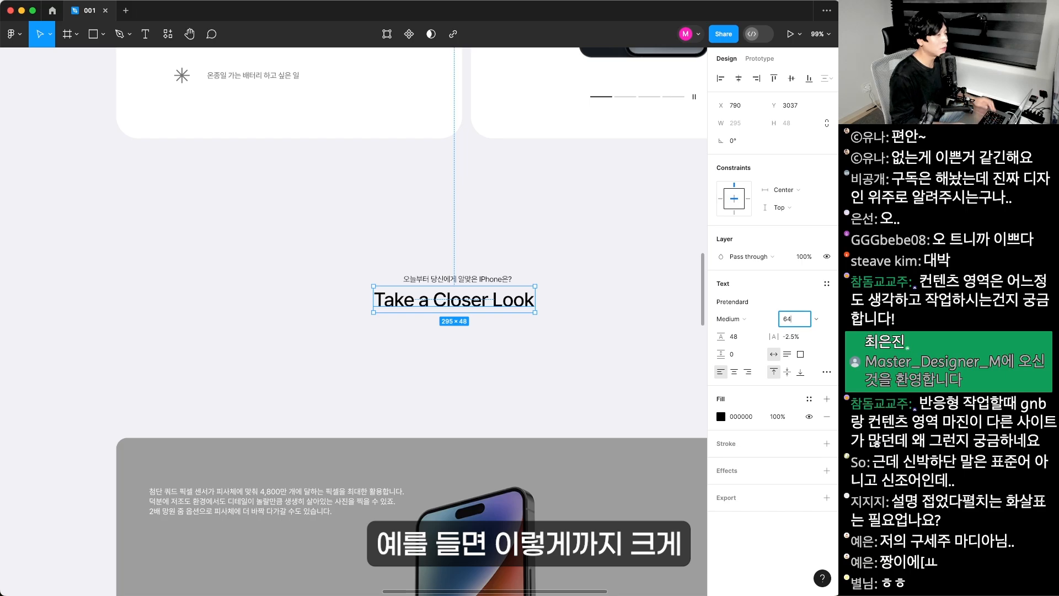
- Set the Take a Closer Look heading to SemiBold, size 64, with 0% letter spacing, and centre it horizontally
key(Return)
click(740, 78)
key(Return)
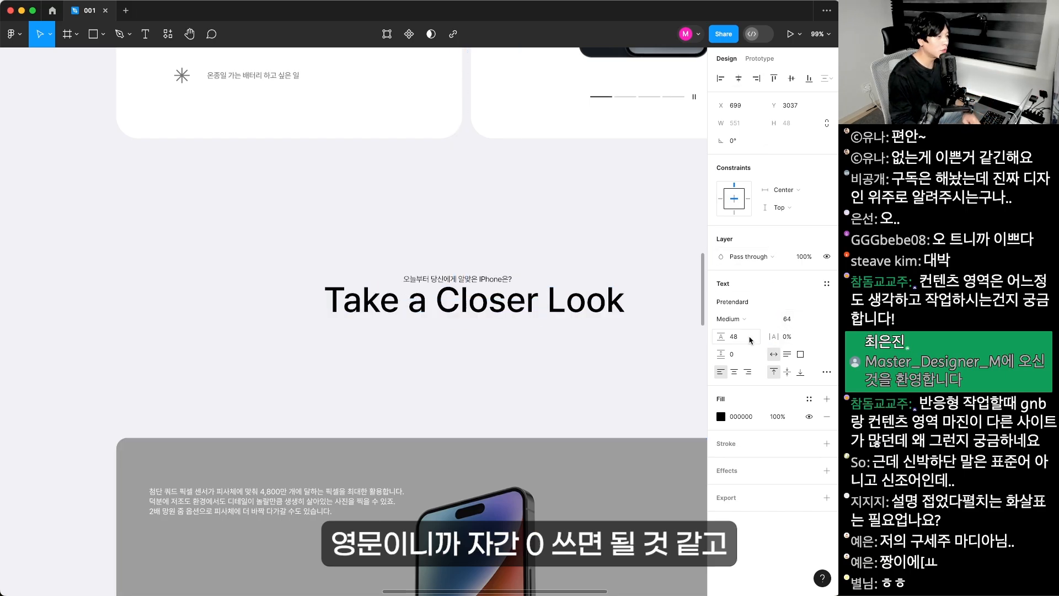
click(739, 320)
click(748, 331)
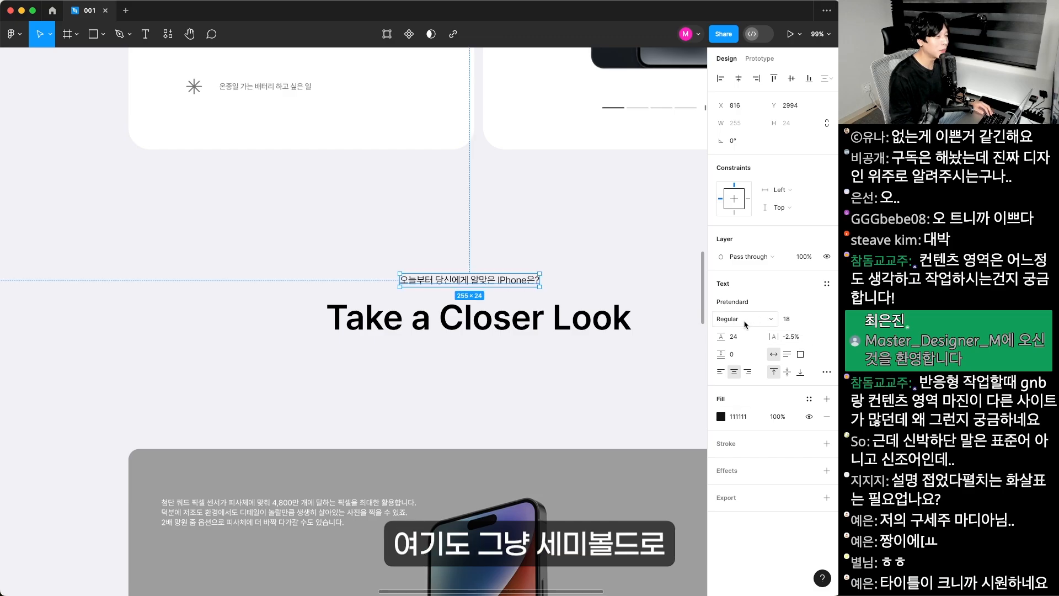
- Set the subtitle to SemiBold and group it with the Take a Closer Look heading, spaced 12 px apart
click(736, 319)
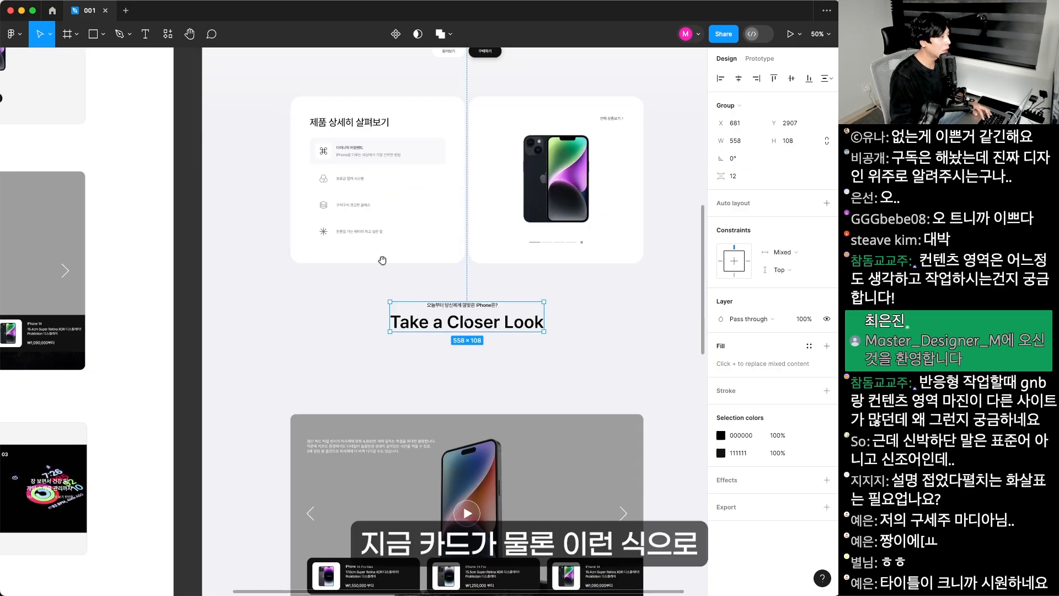
scroll(335, 291, down, 5)
scroll(334, 291, up, 6)
scroll(334, 291, left, 2)
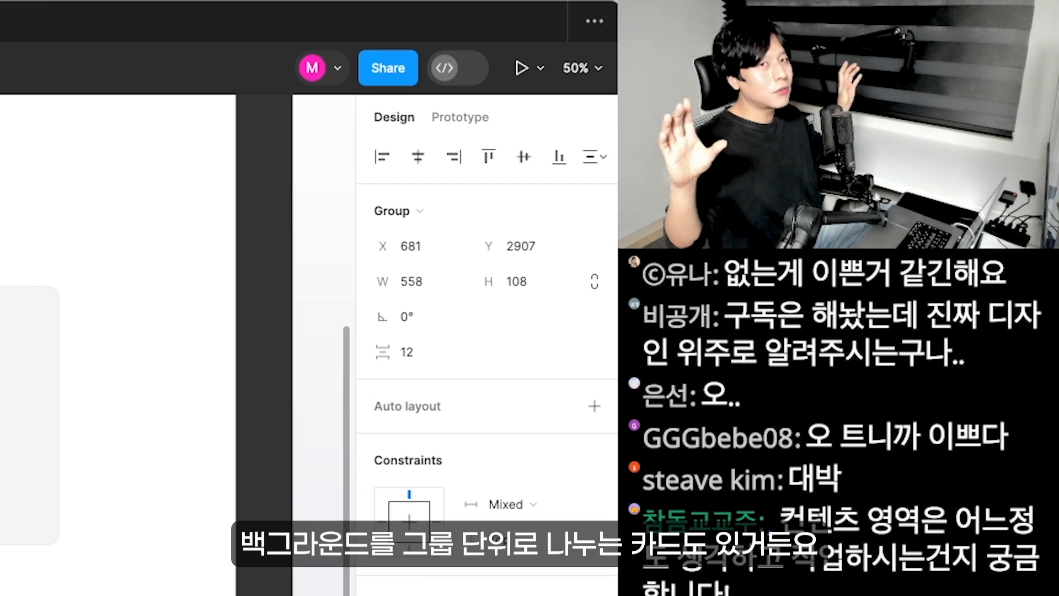
- Select the whole gray video section and move it much further down, away from the Take a Closer Look heading
key(Escape)
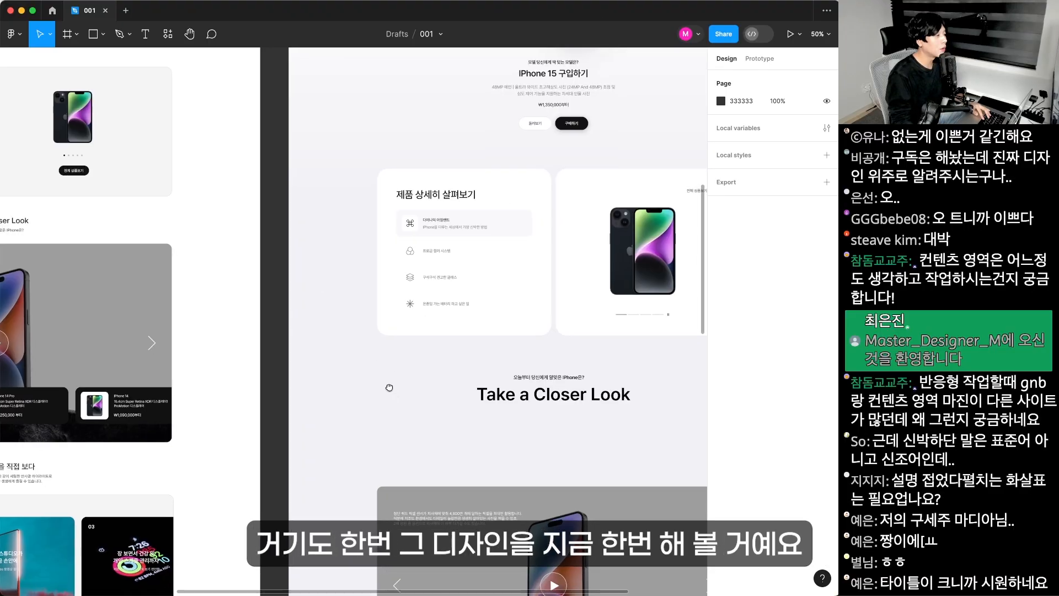
drag(389, 386, 307, 233)
drag(340, 323, 329, 255)
drag(180, 228, 321, 306)
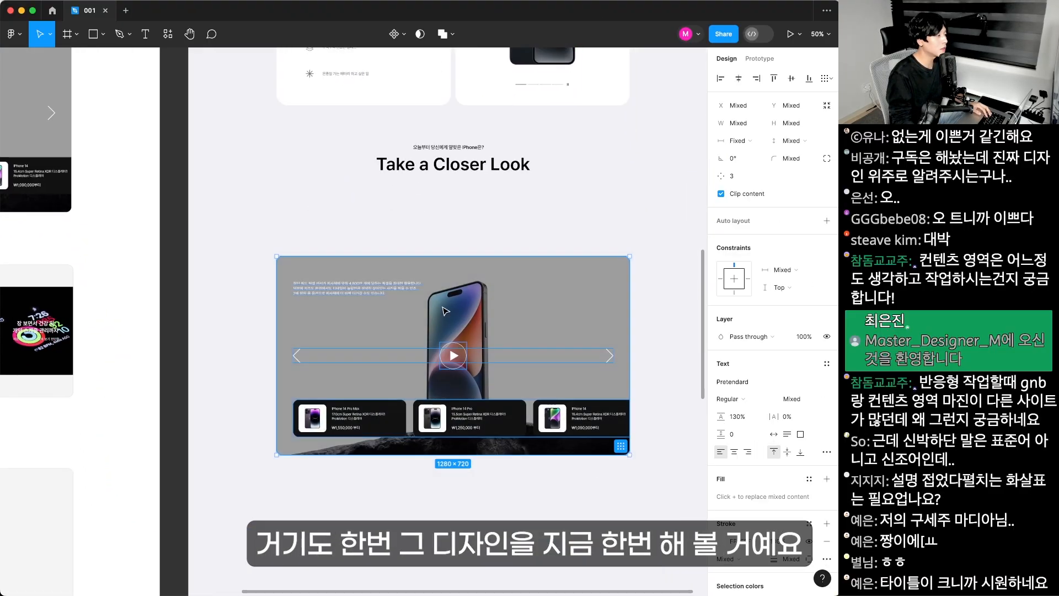
drag(452, 344, 453, 583)
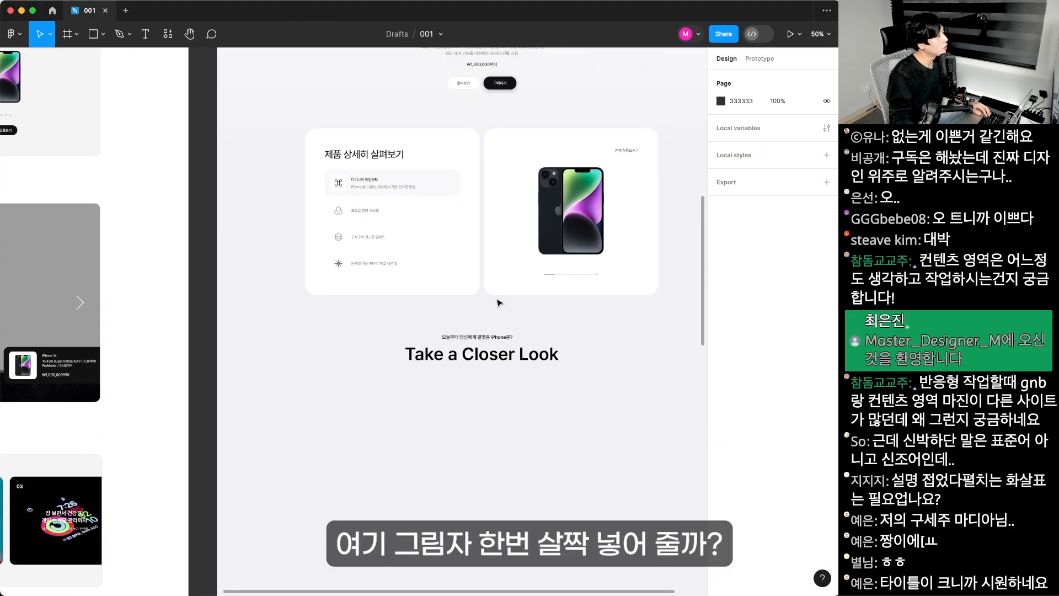
- Add a drop shadow to both white product cards with Y 8, blur 16 and 2% opacity
scroll(499, 302, up, 3)
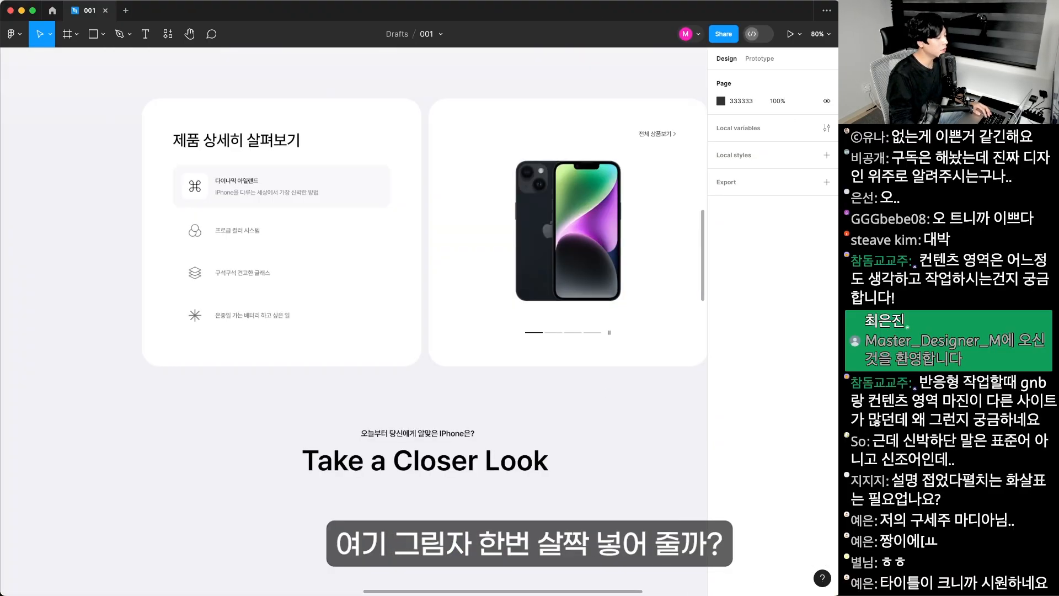
click(396, 346)
shift+click(463, 358)
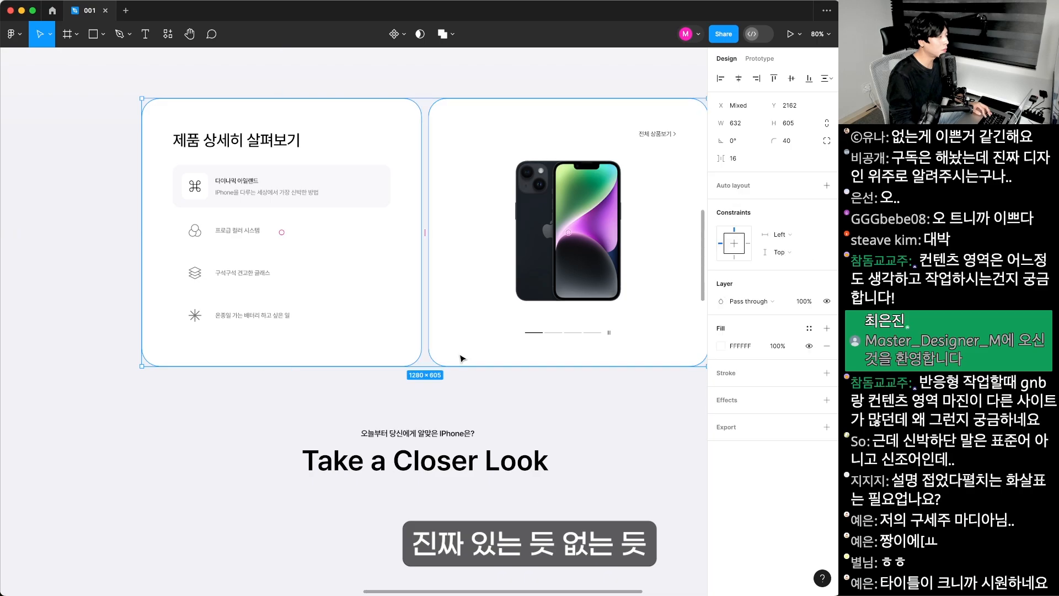
click(826, 400)
click(720, 418)
click(662, 444)
text(1)
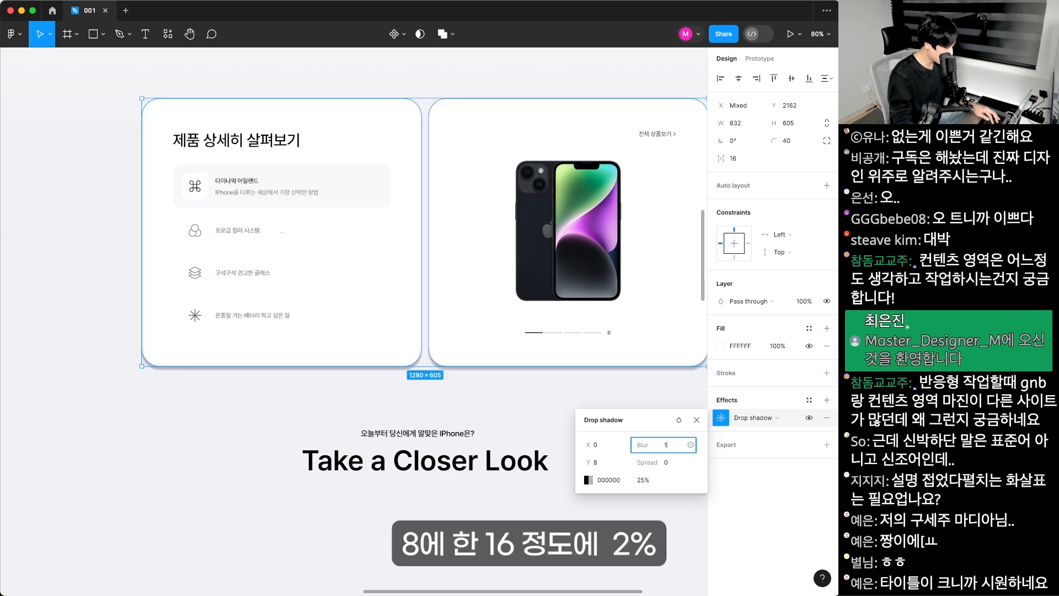
text(6)
click(652, 481)
text(2)
- Compare the product cards with their drop shadow hidden and shown, checking how they stand out against the page background
scroll(455, 393, up, 1)
shift+click(456, 393)
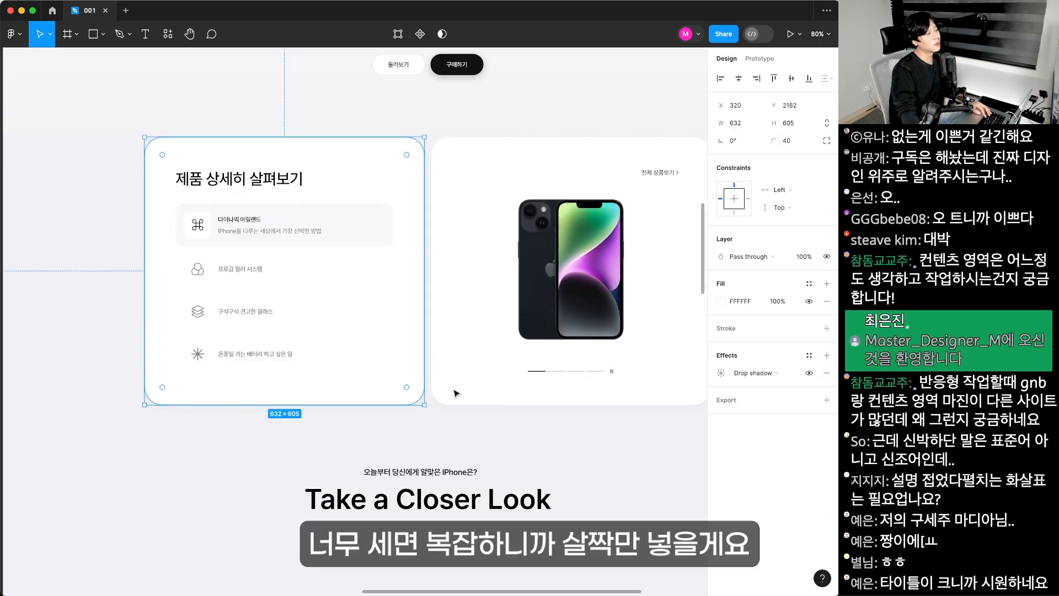
click(464, 434)
scroll(466, 325, down, 3)
scroll(465, 415, up, 2)
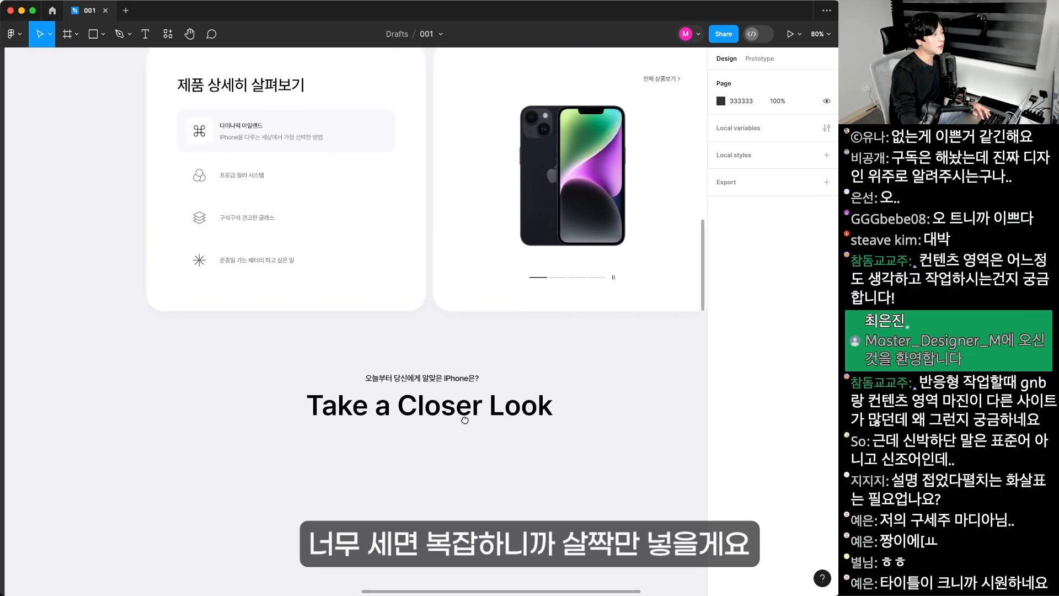
scroll(424, 276, up, 5)
click(418, 287)
shift+click(541, 334)
click(809, 418)
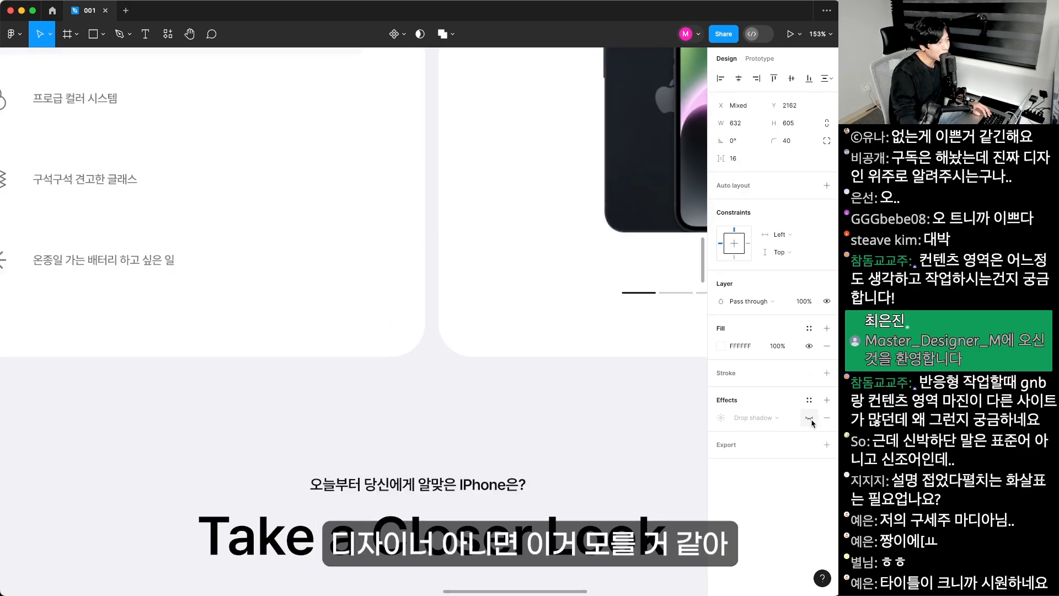
click(573, 416)
key(super+minus)
key(super+minus)
key(super+minus)
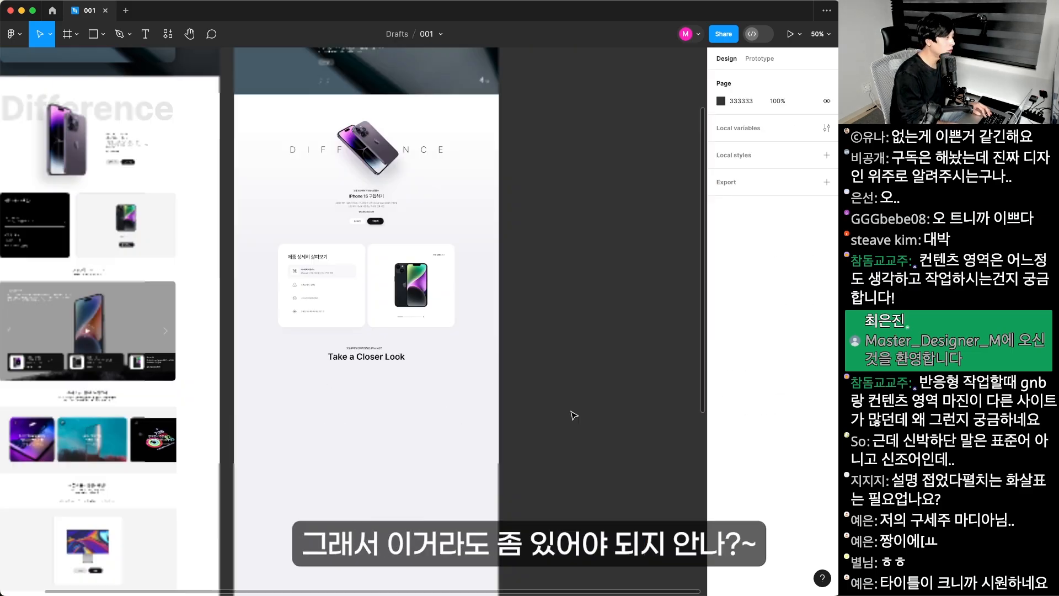
click(429, 440)
scroll(429, 440, up, 5)
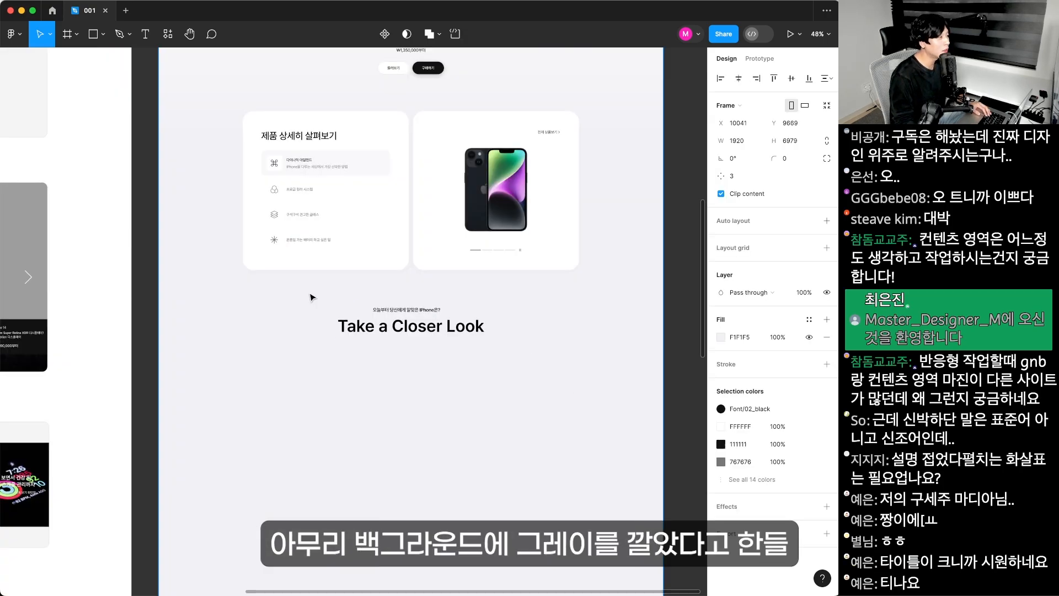
- Show the rulers and place a copied white card, widened to 1920 px at X 0, behind the Take a Closer Look heading
click(386, 326)
shift+click(406, 309)
scroll(408, 320, up, 7)
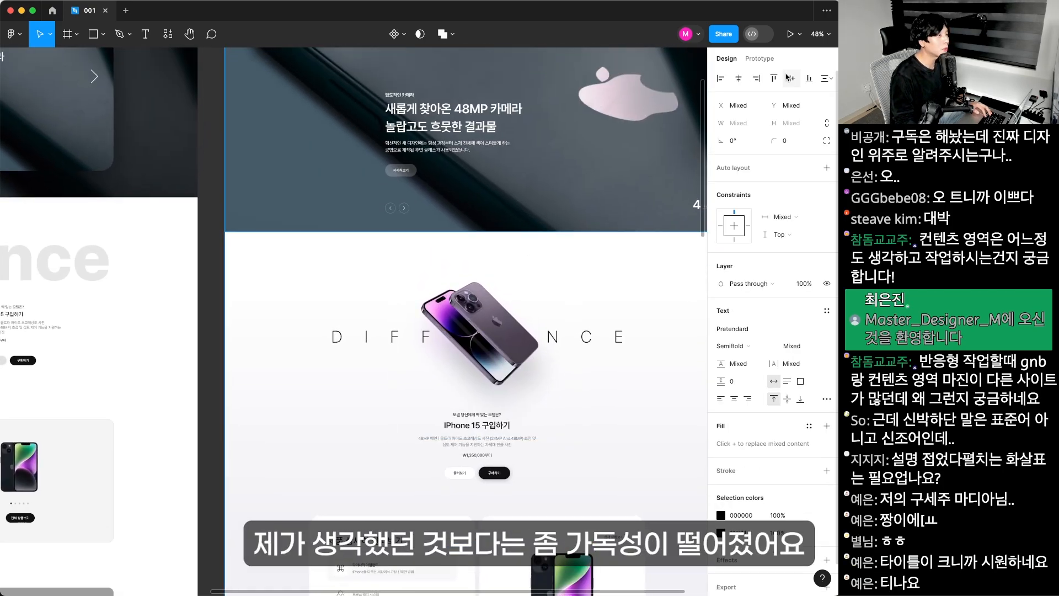
scroll(646, 336, down, 10)
key(shift+r)
click(646, 336)
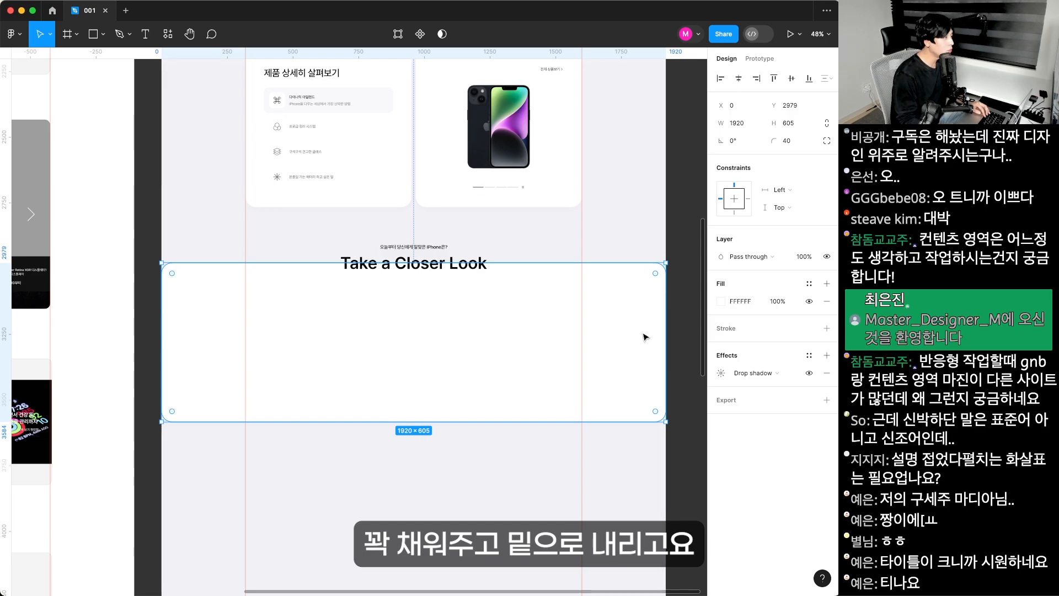
- Remove the drop shadow from the full-width white background and extend it downward to a height of 1219 px
click(829, 377)
drag(408, 422, 409, 583)
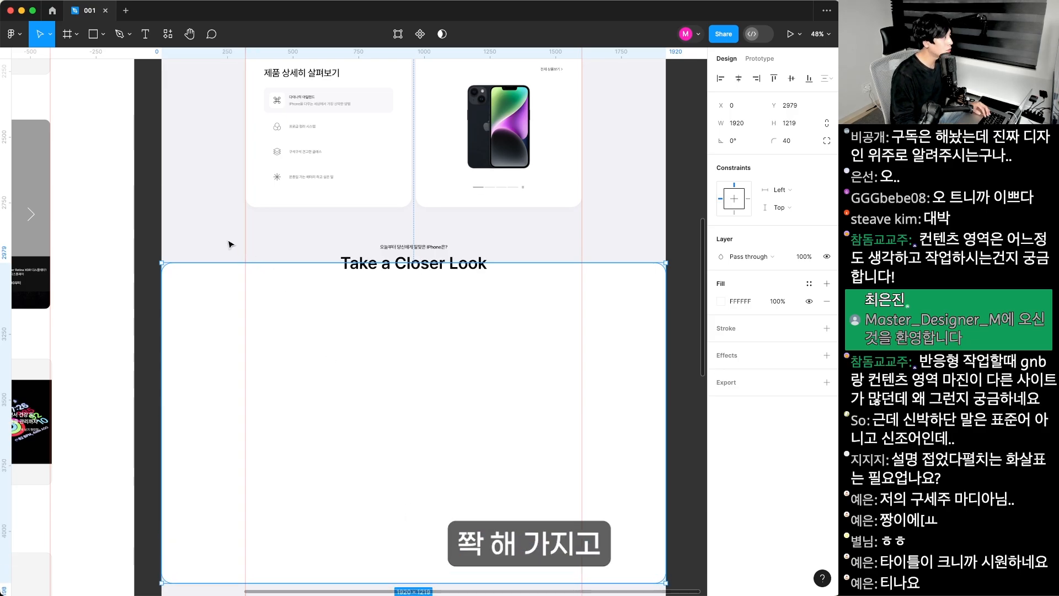
click(228, 243)
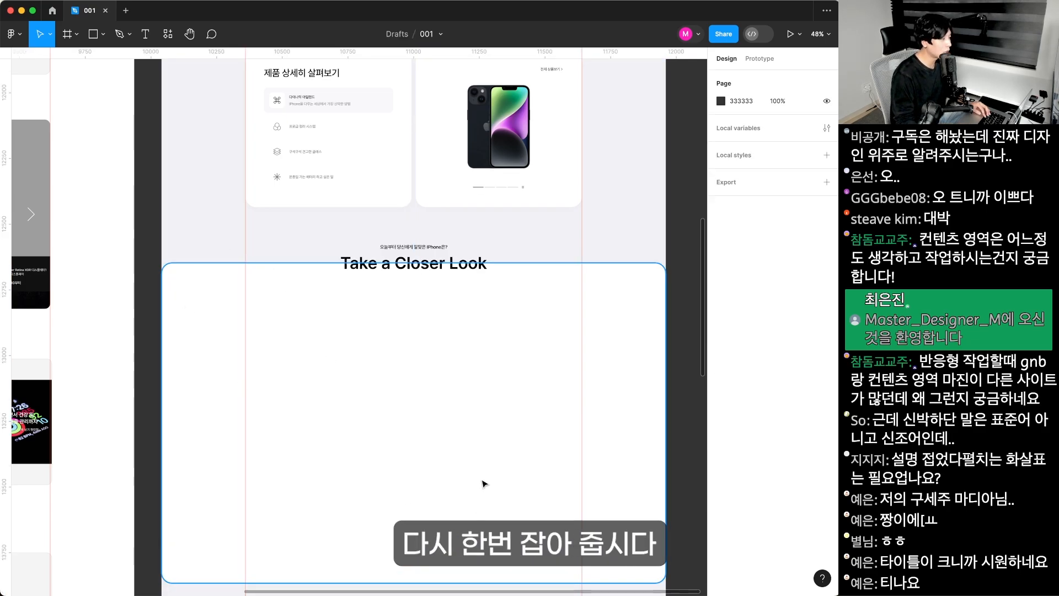
- Move the phone image from the video section up onto the white background below the heading, at Y 3190
click(577, 341)
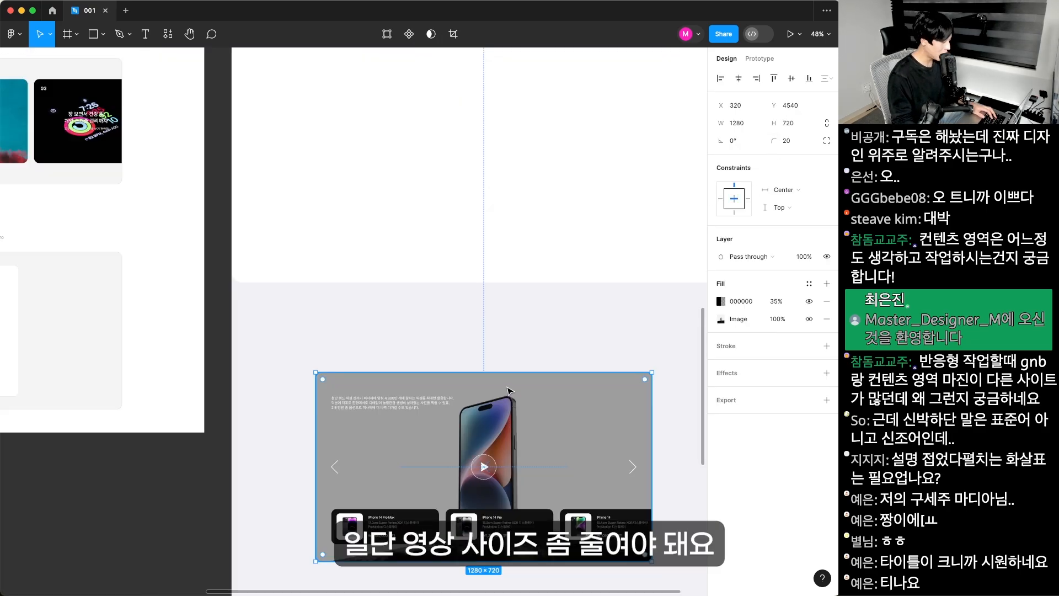
key(shift+r)
drag(507, 391, 508, 82)
scroll(503, 221, up, 5)
drag(503, 373, 503, 328)
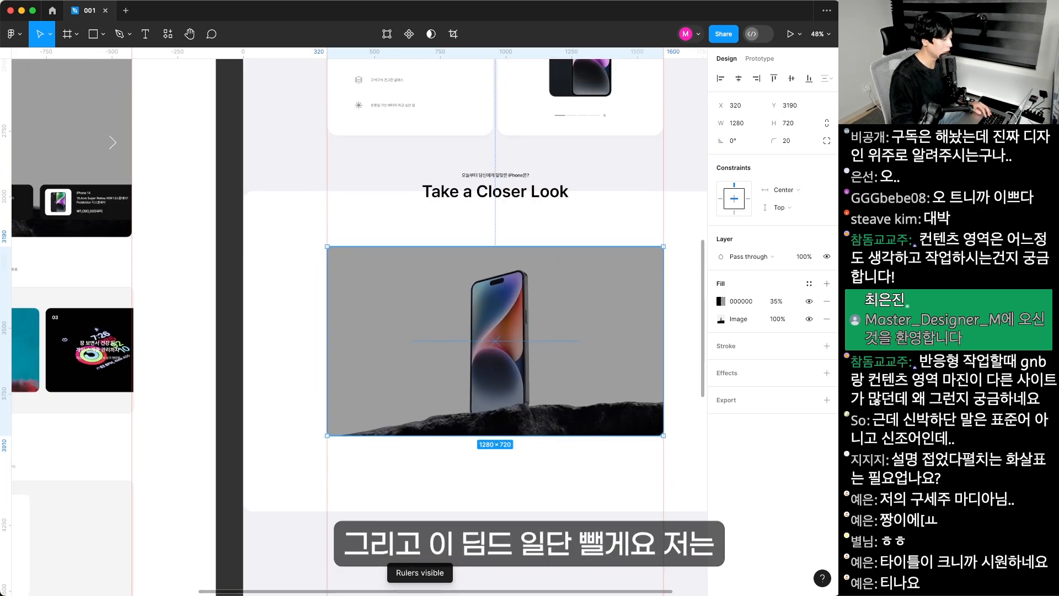
- Remove the phone image's black overlay fill, then resize the image to 960 × 580 and centre it horizontally
click(826, 301)
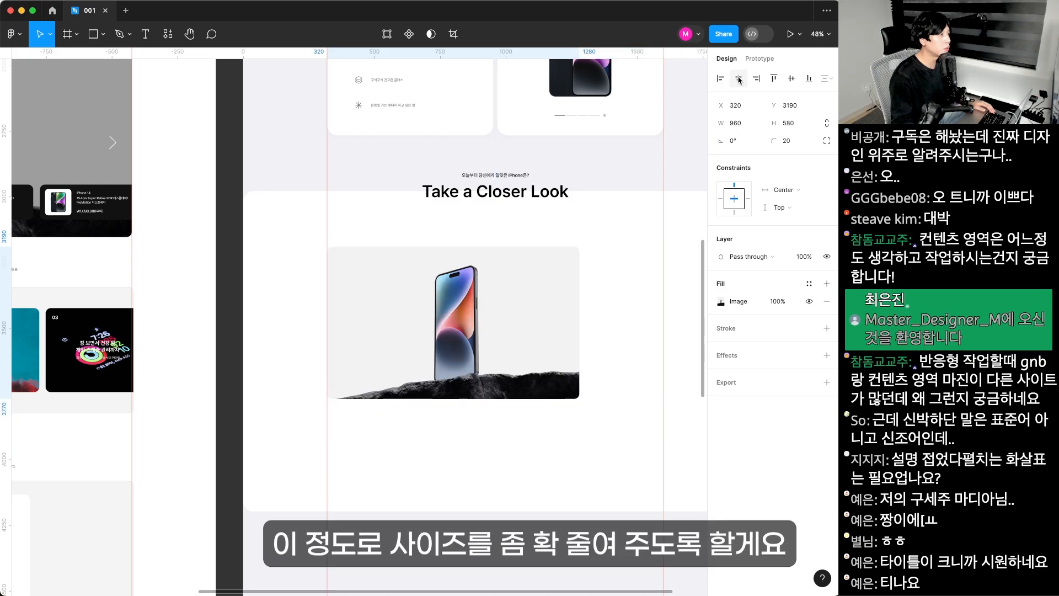
click(739, 78)
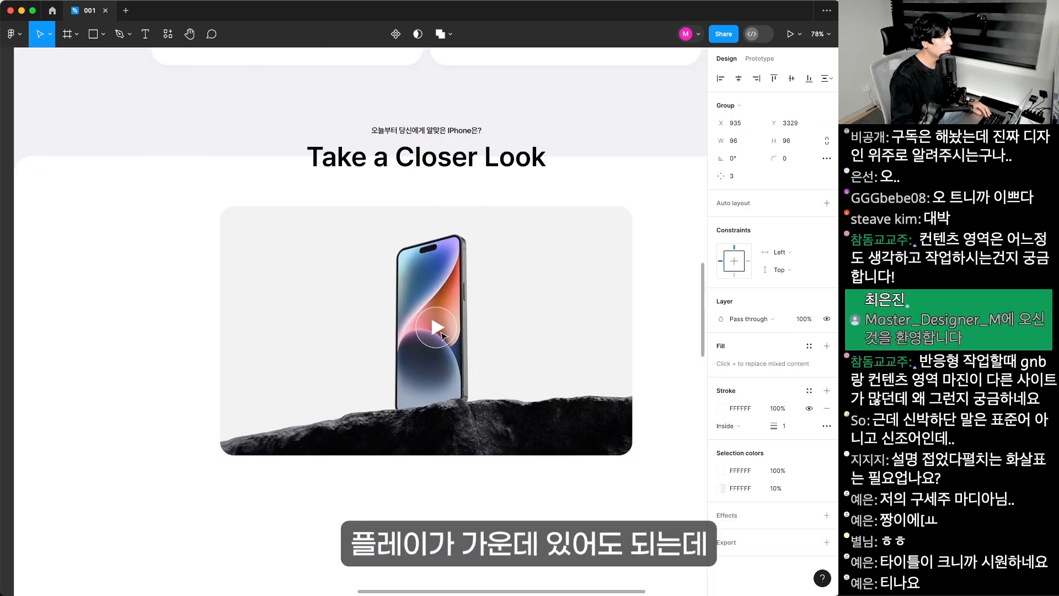
- Move the play button to the phone image's lower-right corner and set its circle fill to black 000000 at 15%
drag(440, 328, 620, 445)
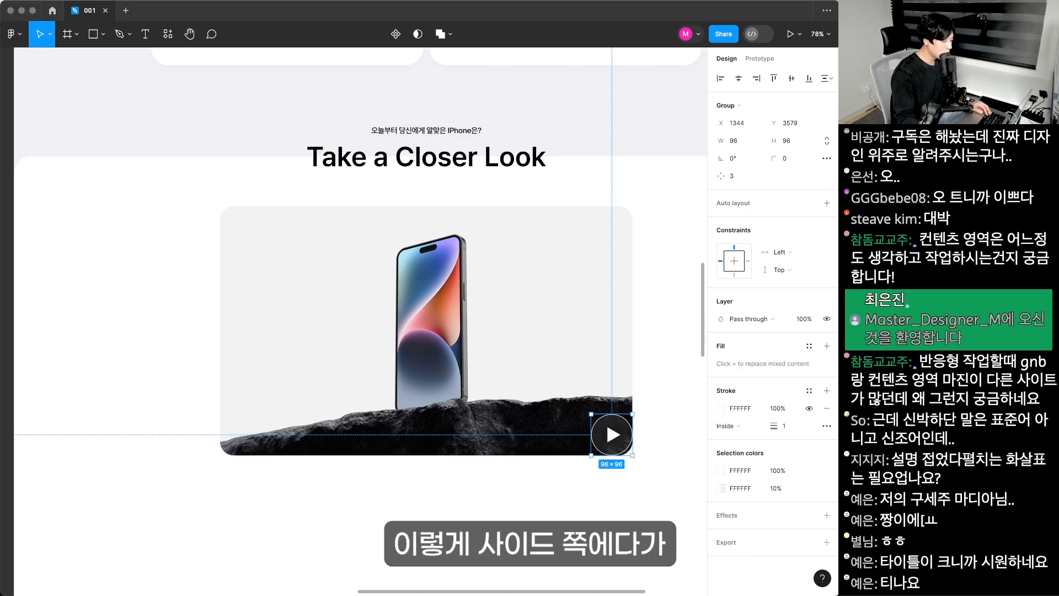
click(782, 302)
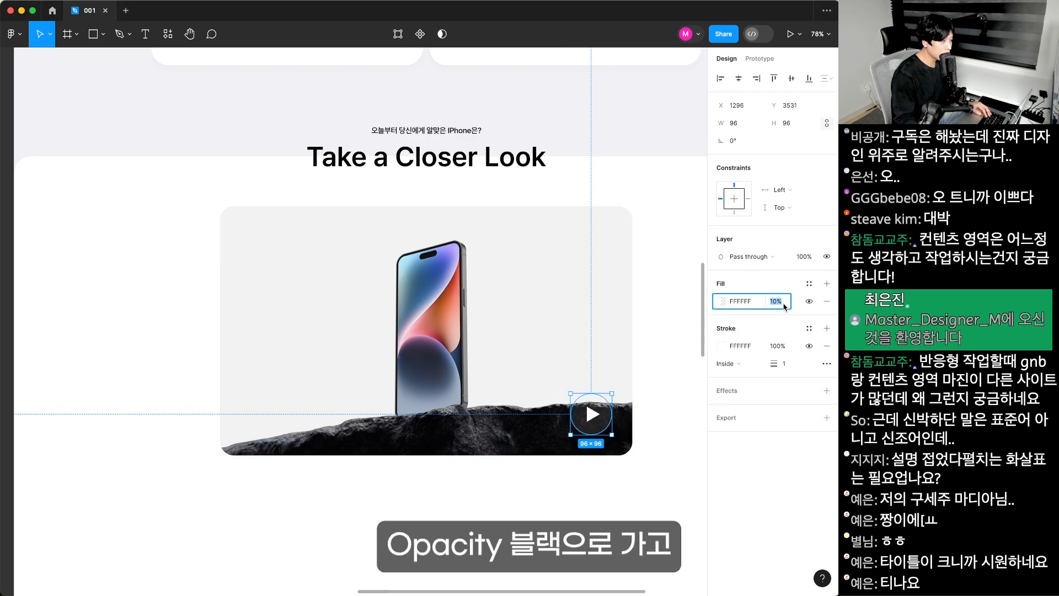
click(722, 304)
drag(617, 411, 563, 479)
click(782, 303)
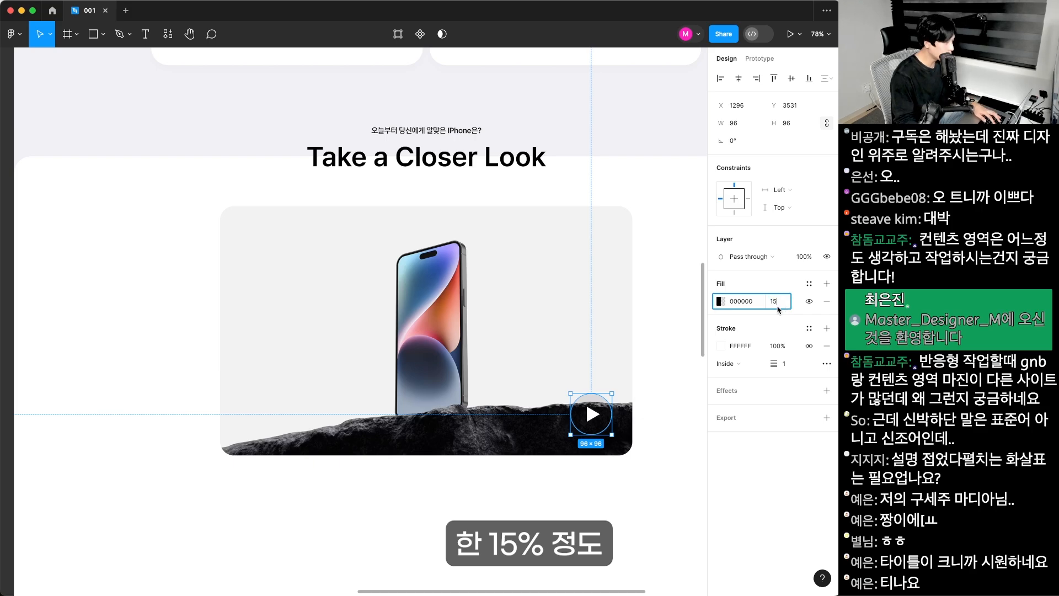
- Centre the play button horizontally and vertically on the phone image
click(662, 356)
key(super+minus)
drag(627, 374, 662, 328)
drag(593, 381, 619, 355)
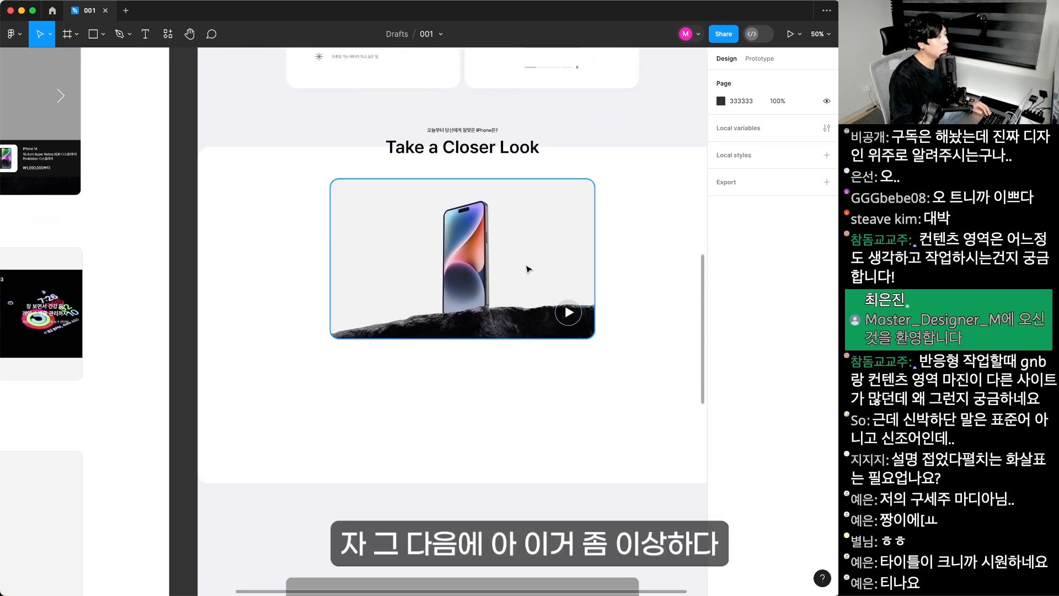
click(569, 315)
shift+click(525, 278)
click(739, 80)
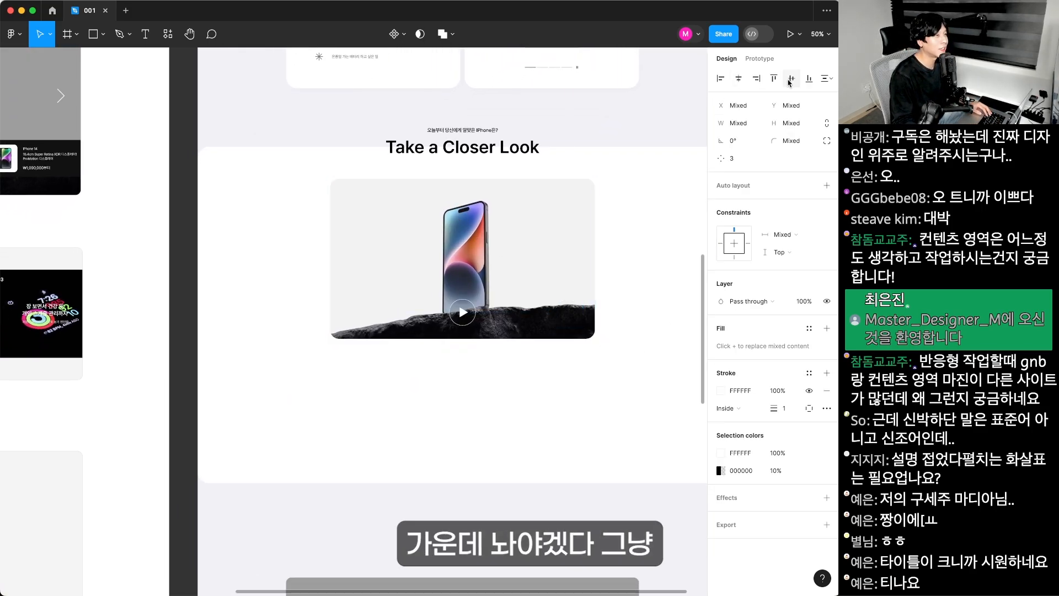
click(790, 81)
- Copy the 48메가픽셀 카메라 title and its description from the original page and lay them out side by side below the phone image
click(211, 242)
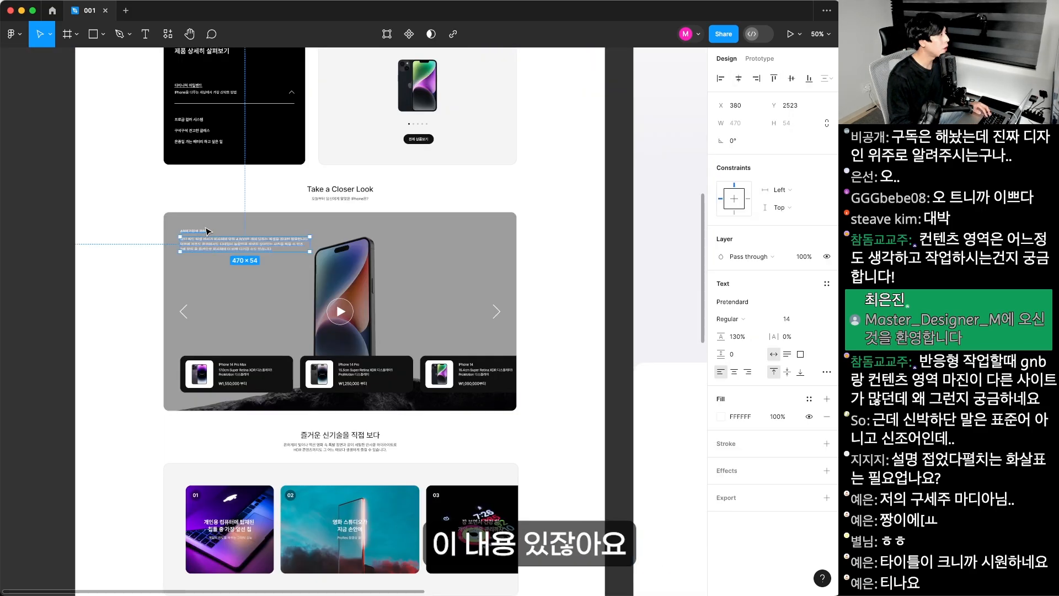
shift+click(207, 230)
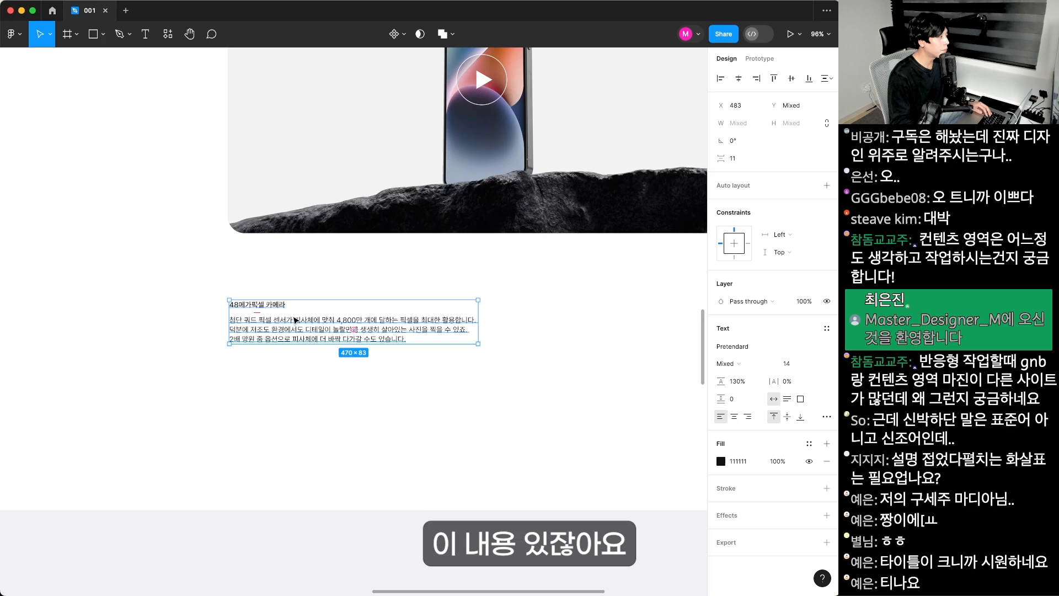
drag(288, 314, 323, 289)
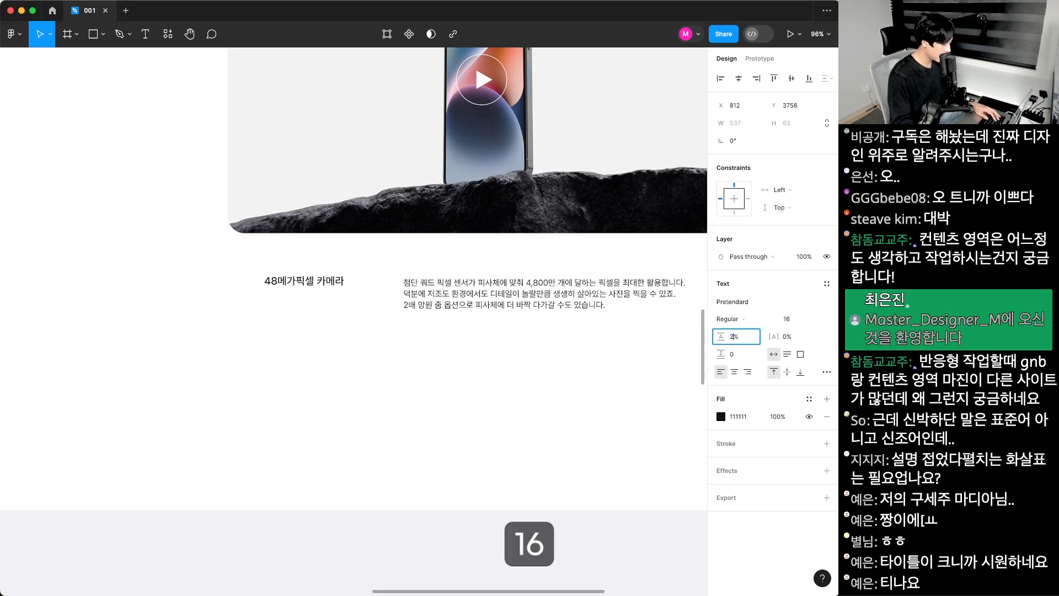
- Set the letter spacing of both copied texts to -2.5% and make the 48메가픽셀 카메라 title SemiBold
shift+click(304, 281)
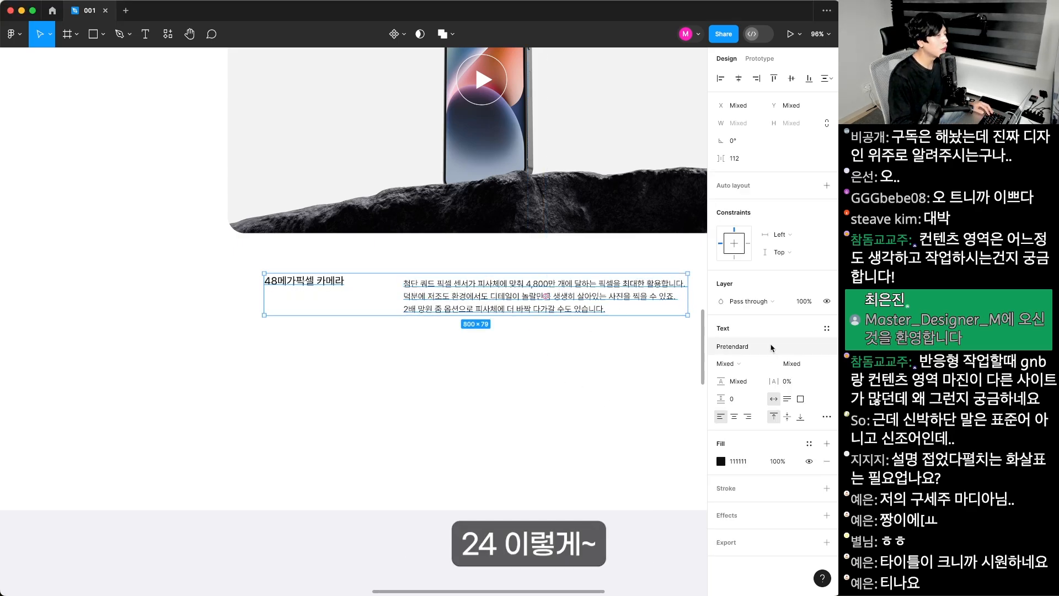
click(790, 381)
click(397, 342)
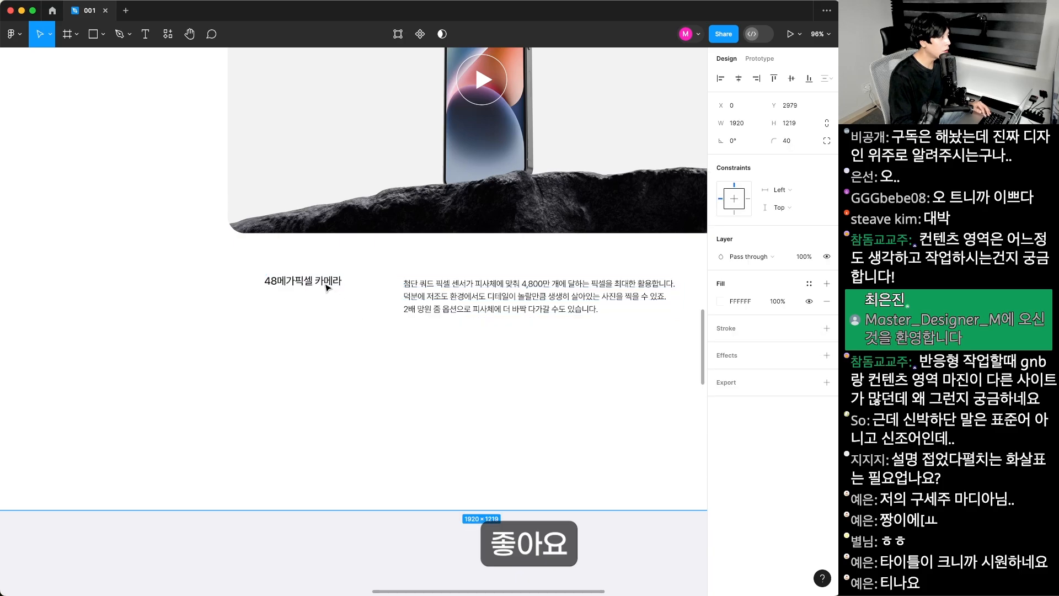
click(326, 284)
click(737, 320)
click(745, 336)
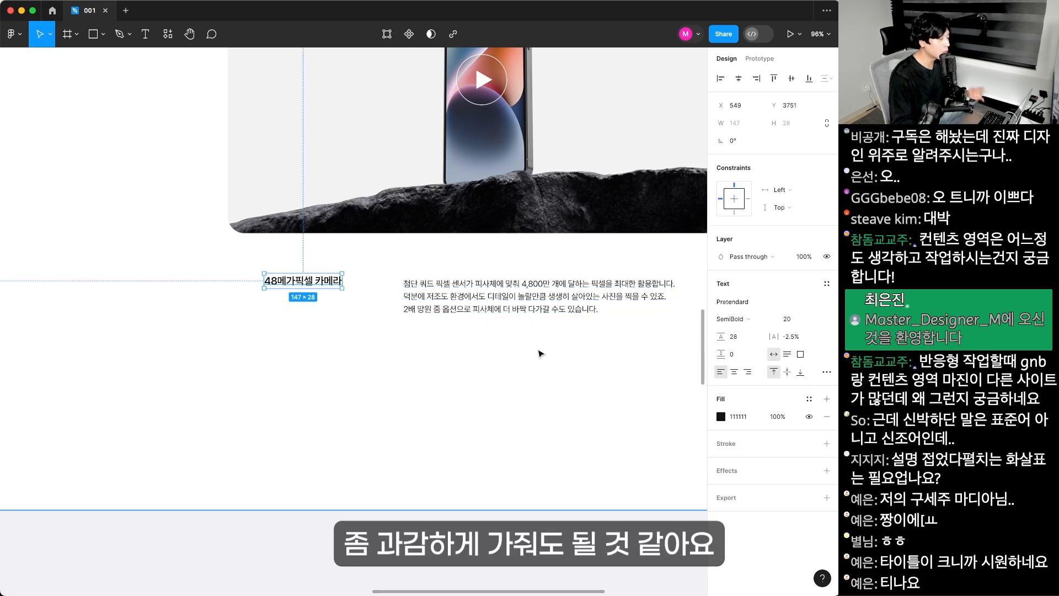
- Set the fill of the camera description text to grey 767676 and inspect it up close
click(504, 308)
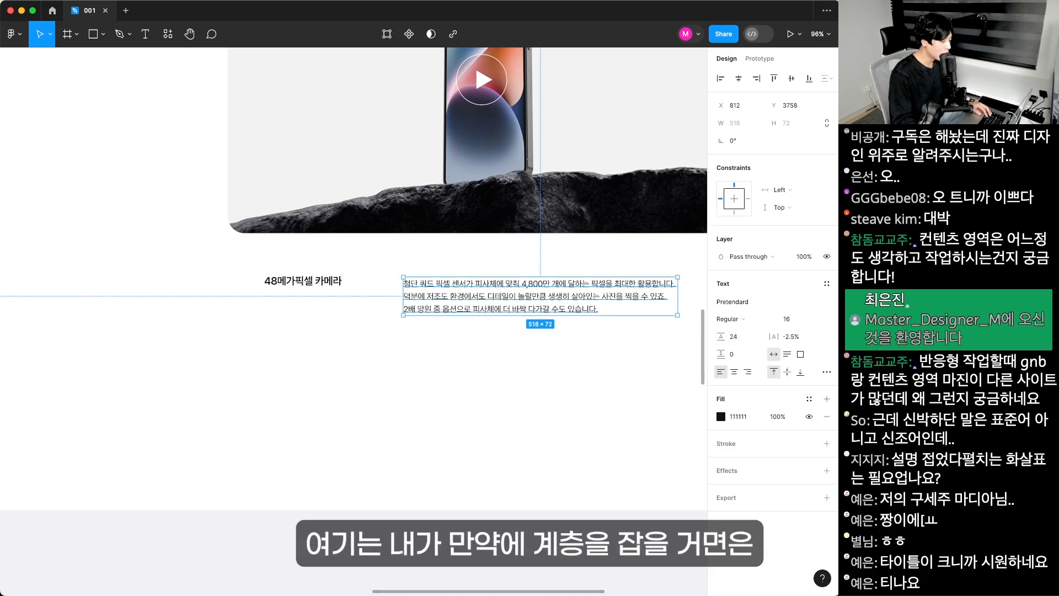
click(741, 420)
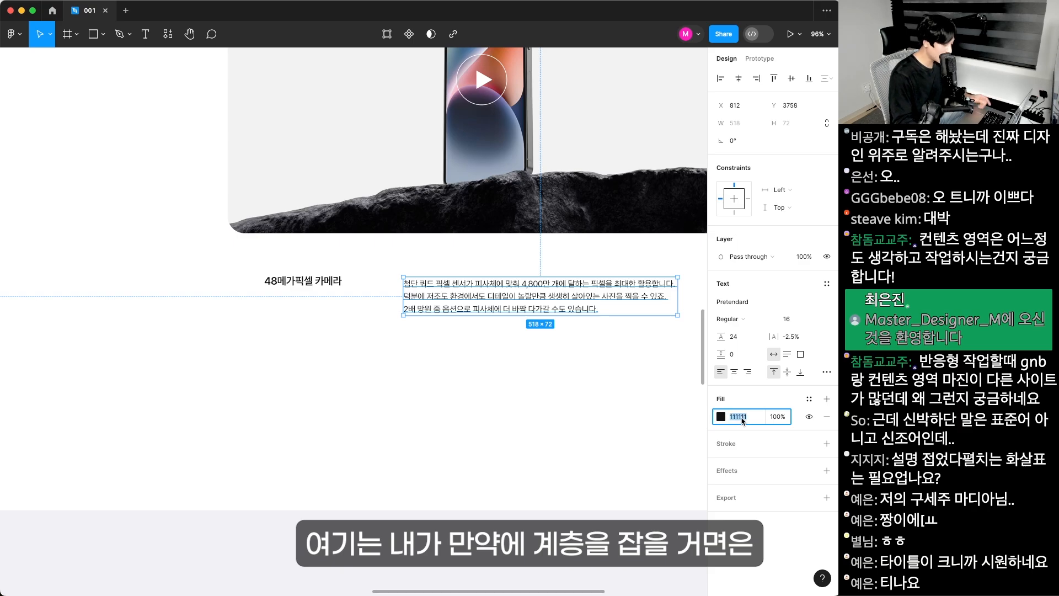
text(666)
key(Return)
click(607, 383)
key(z)
drag(226, 272, 540, 369)
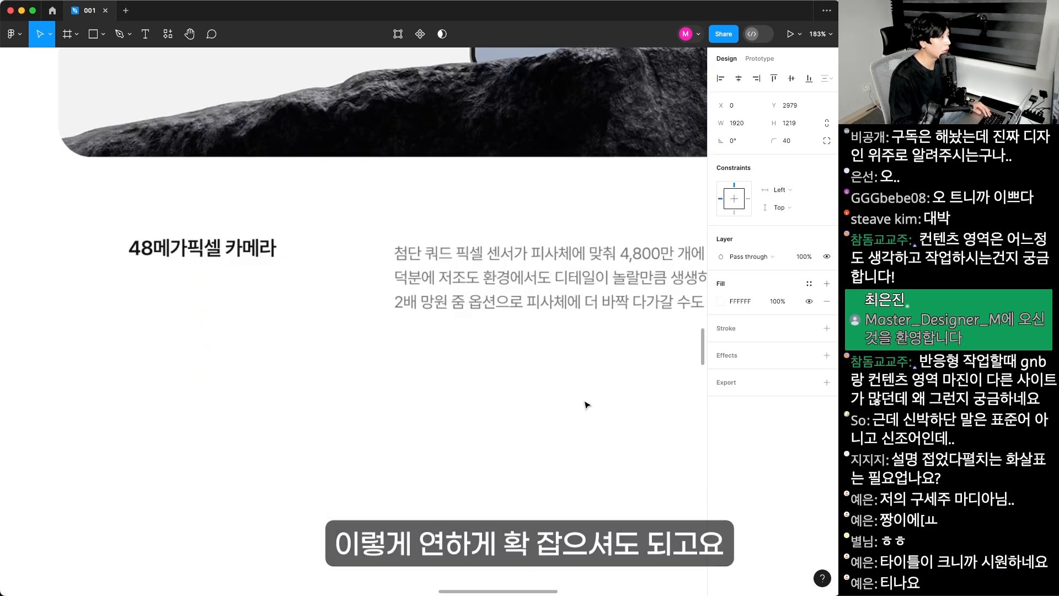
- Set the fill of the camera description text to the darker grey 505050
click(483, 263)
click(742, 418)
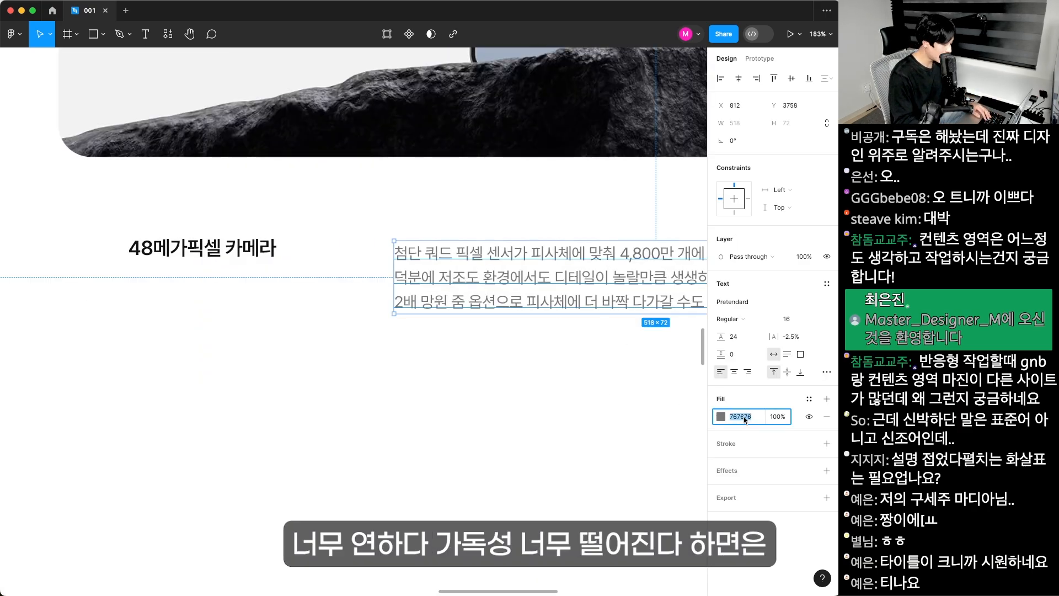
key(Return)
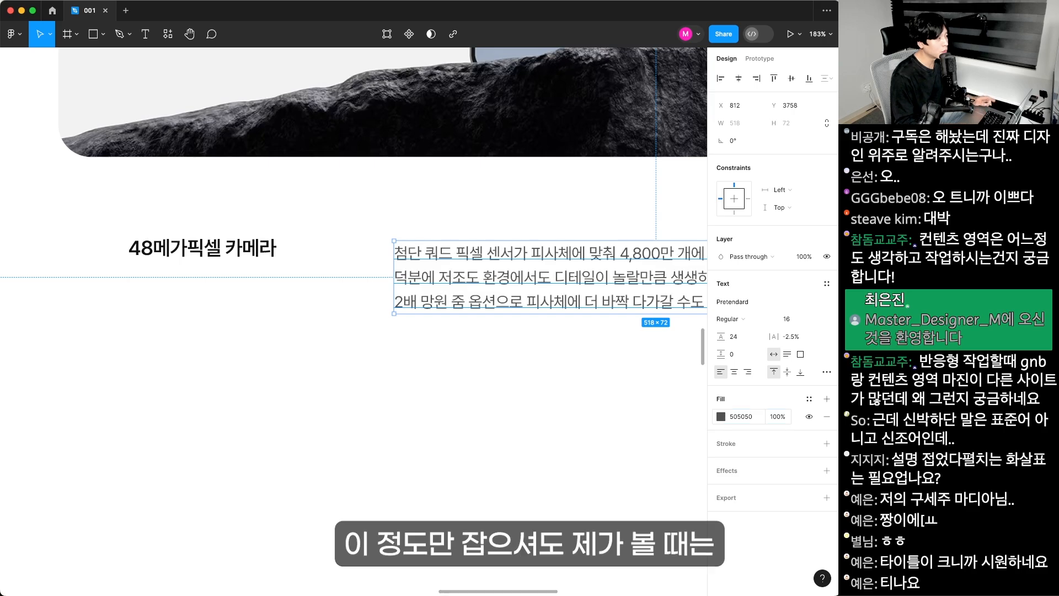
- Move the 48메가픽셀 카메라 title closer to its description, align their top edges and centre the pair below the phone image
click(247, 257)
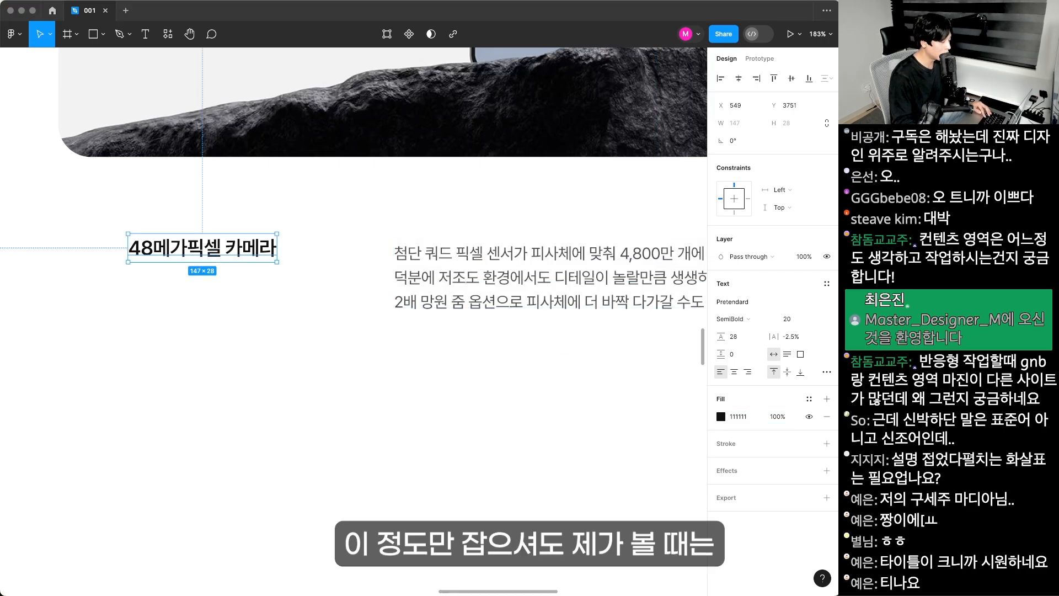
click(273, 251)
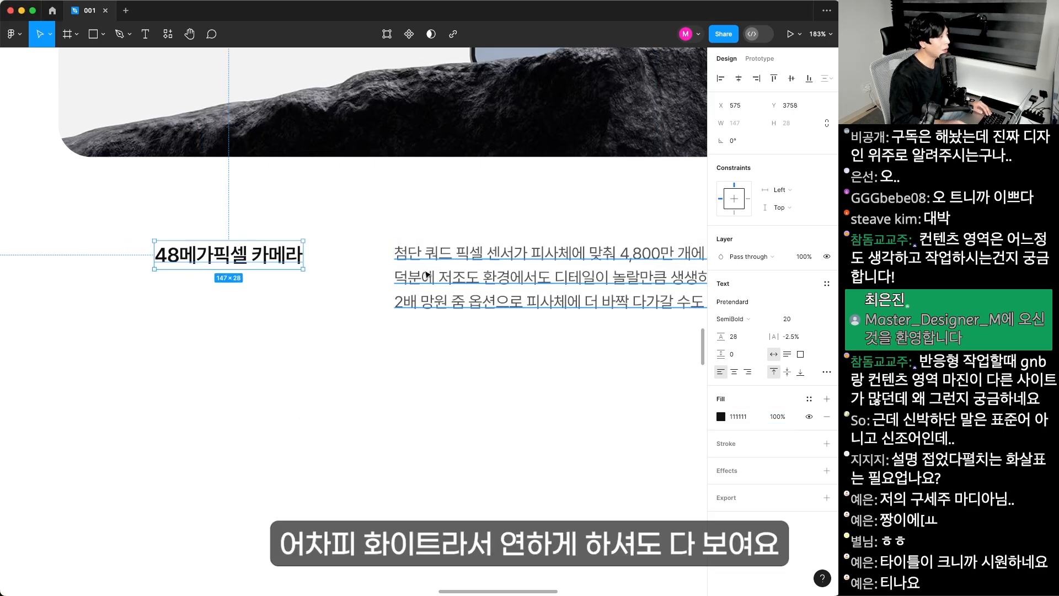
drag(273, 251, 330, 258)
shift+click(428, 274)
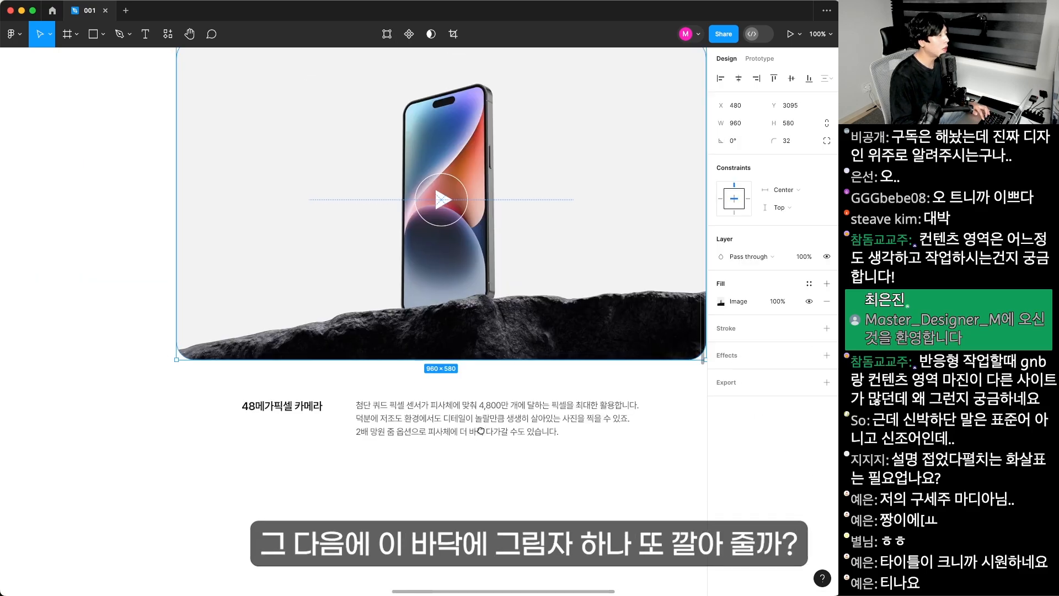
- Duplicate the phone image below the original, scale the copy to 822 × 497 and give it a layer blur of 60
scroll(355, 372, up, 1)
scroll(457, 419, down, 6)
scroll(458, 411, up, 6)
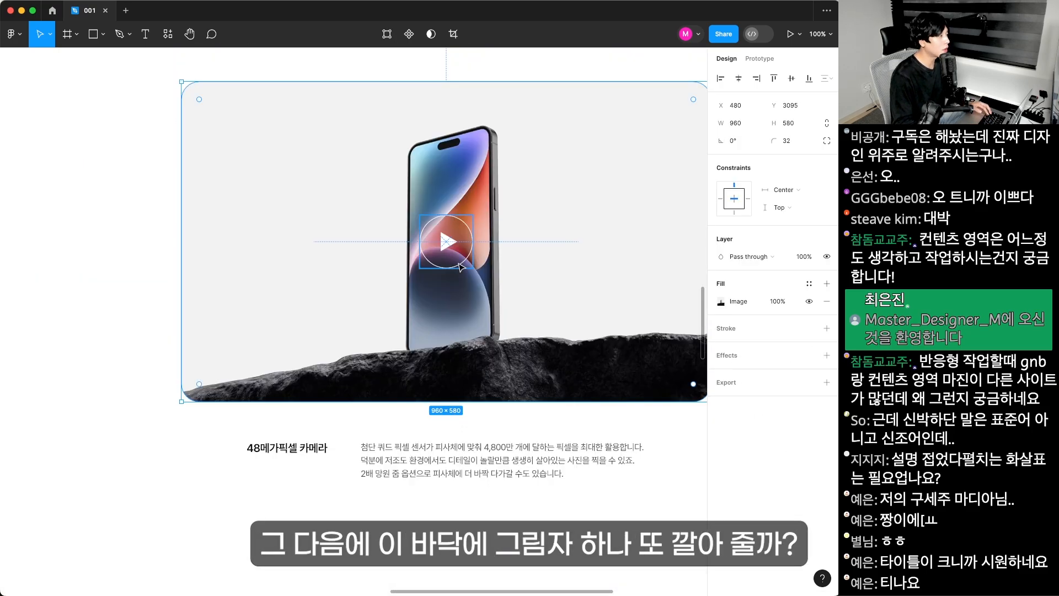
drag(484, 317, 509, 583)
drag(508, 583, 496, 303)
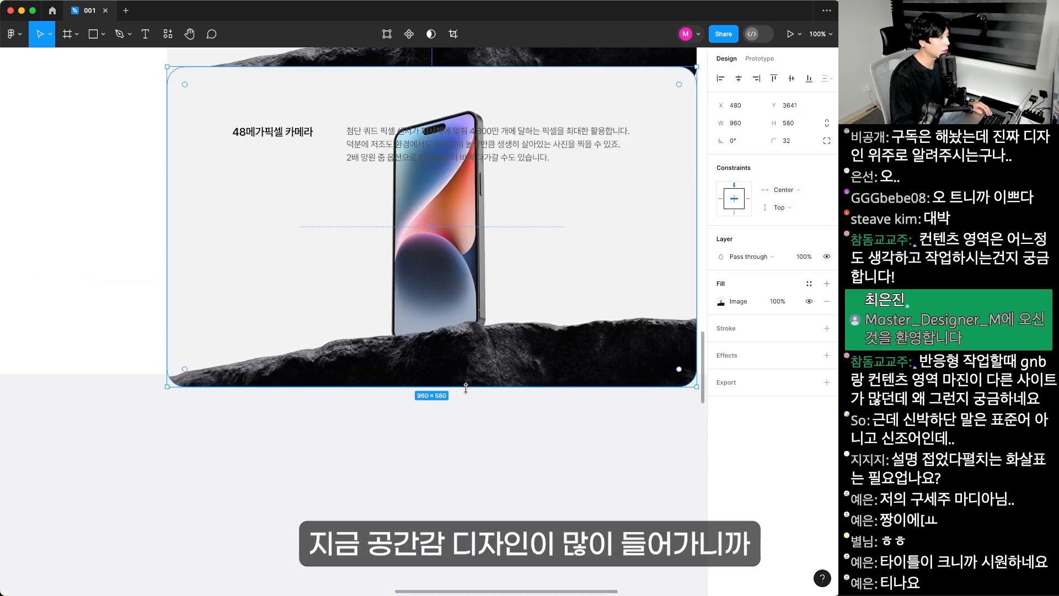
drag(466, 388, 466, 342)
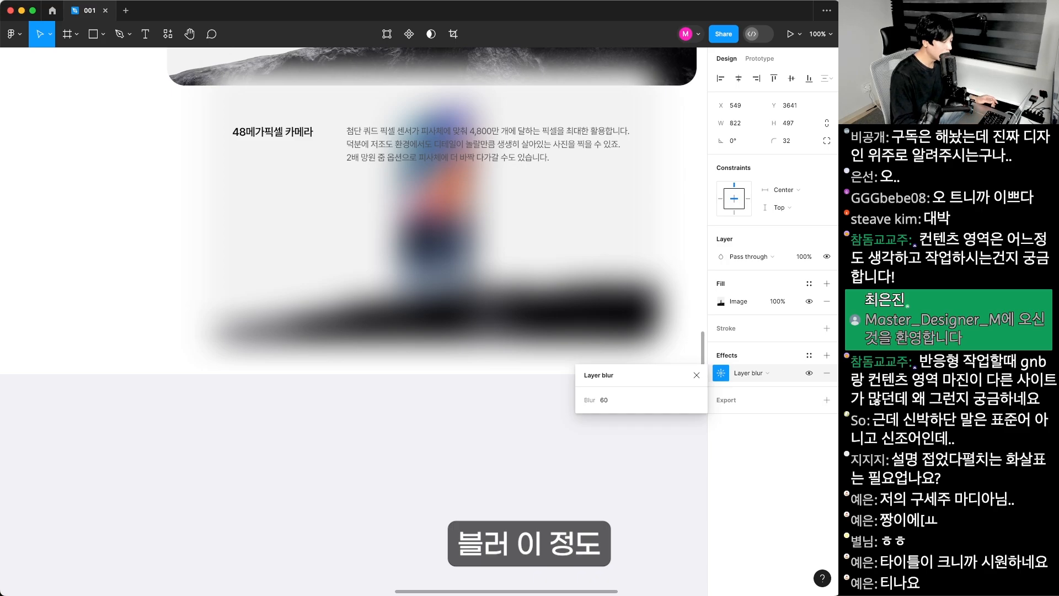
- Adjust the blurred copy's image fill so its colours shift to warm orange and red tones
key(super+Tab)
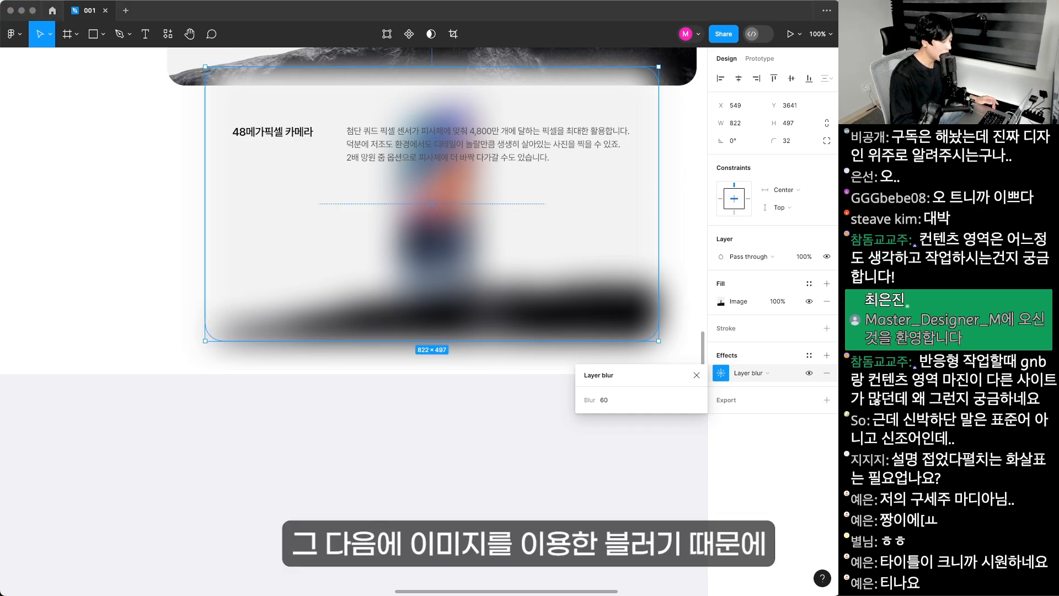
click(721, 302)
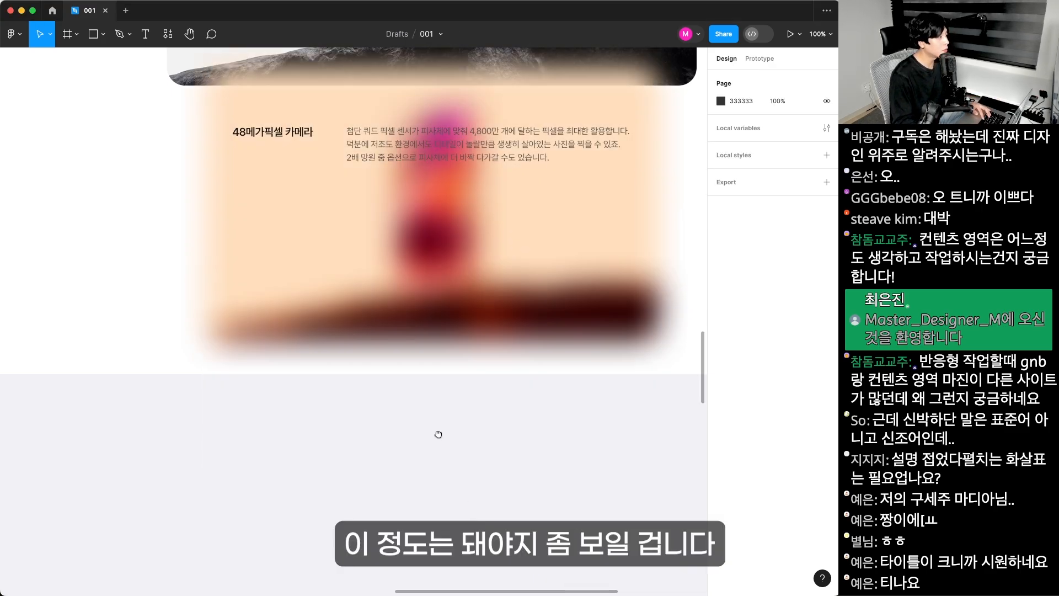
scroll(446, 381, up, 3)
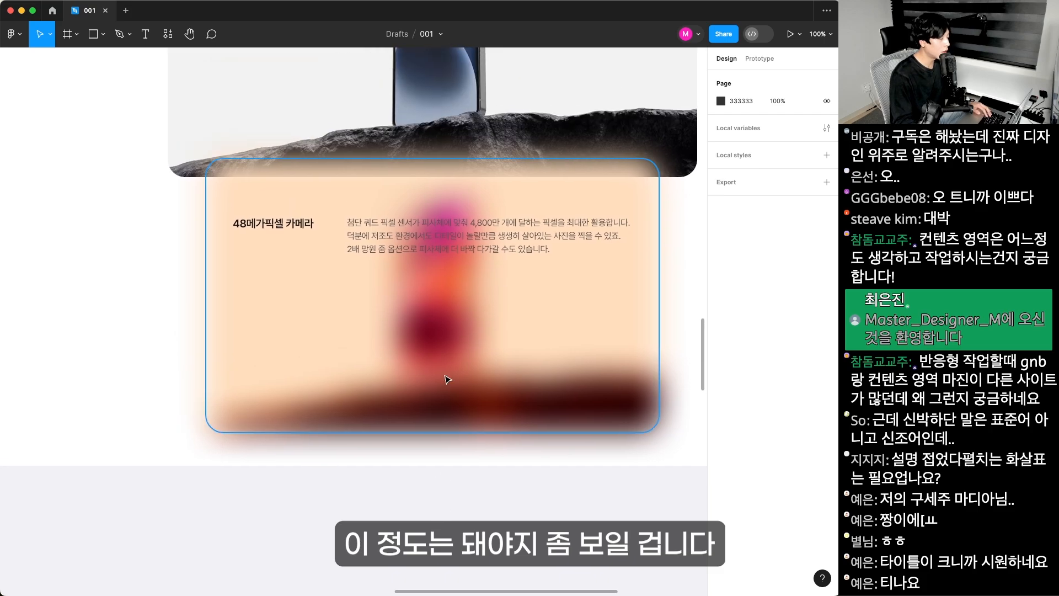
- Place the blurred copy behind the phone image as a coloured shadow and set its fill opacity to 30%
click(447, 380)
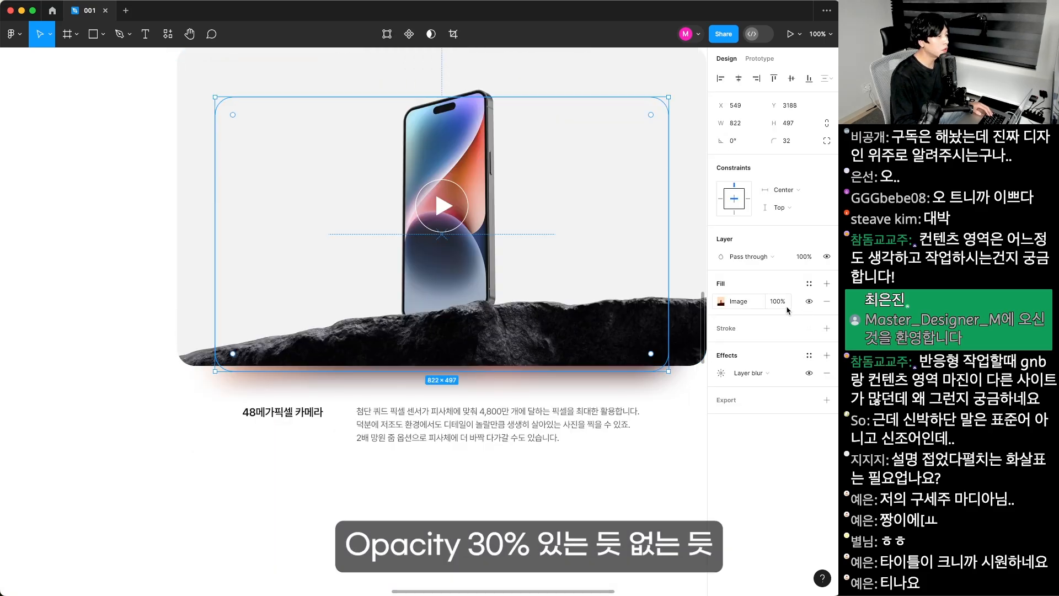
click(778, 301)
text(3)
text(0)
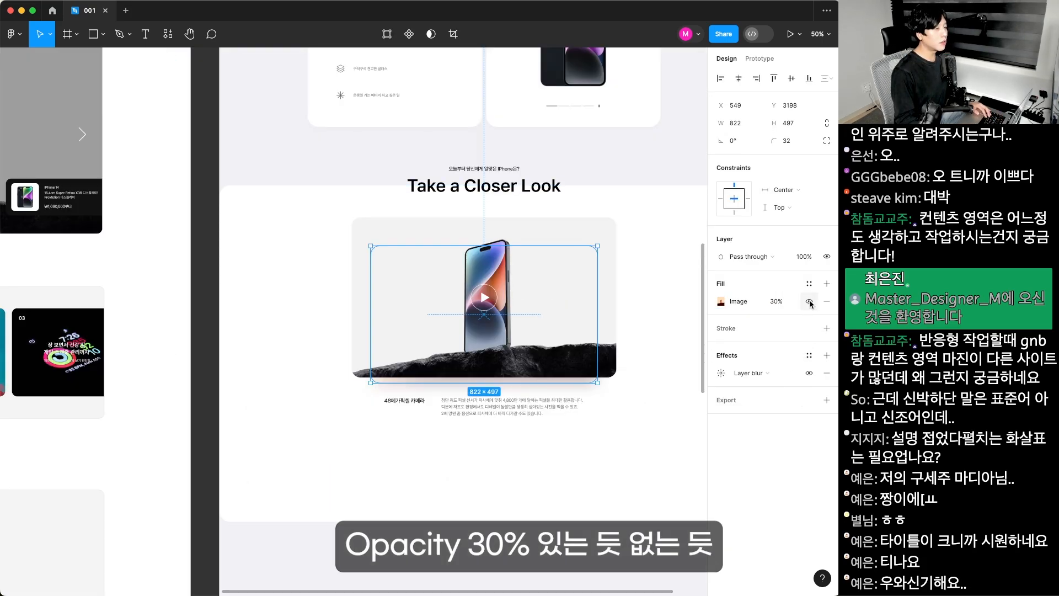
key(Escape)
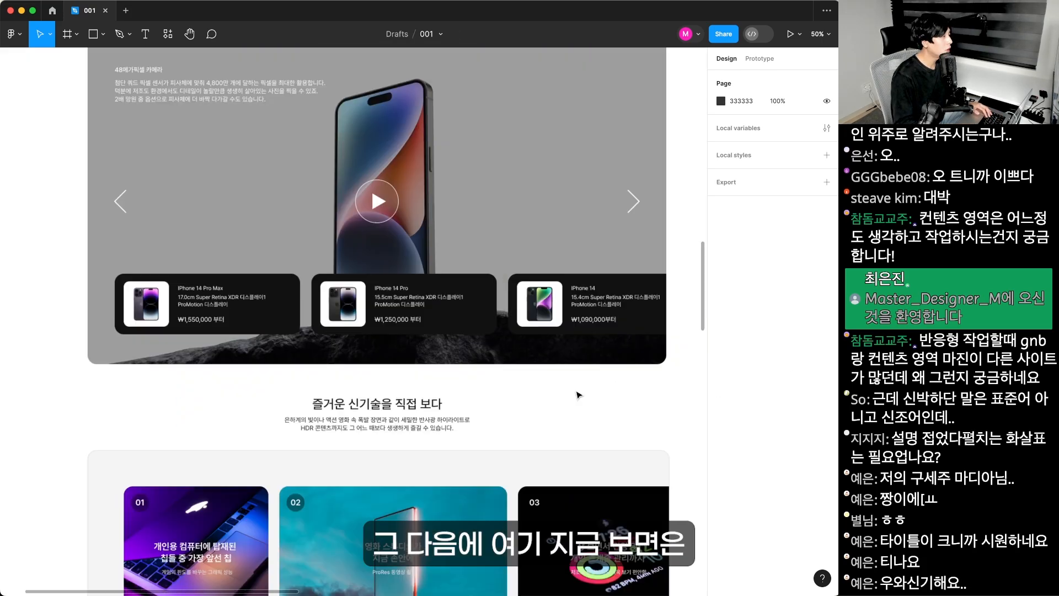
- Copy the row of three iPhone product cards from the original page and place it below the 48메가픽셀 카메라 description
click(427, 295)
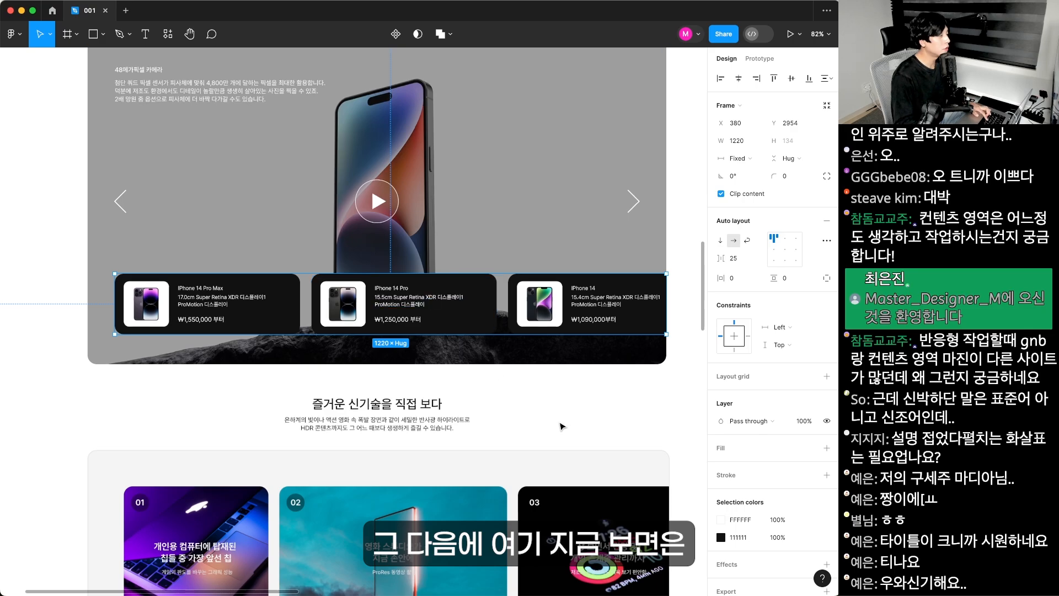
drag(678, 510, 320, 237)
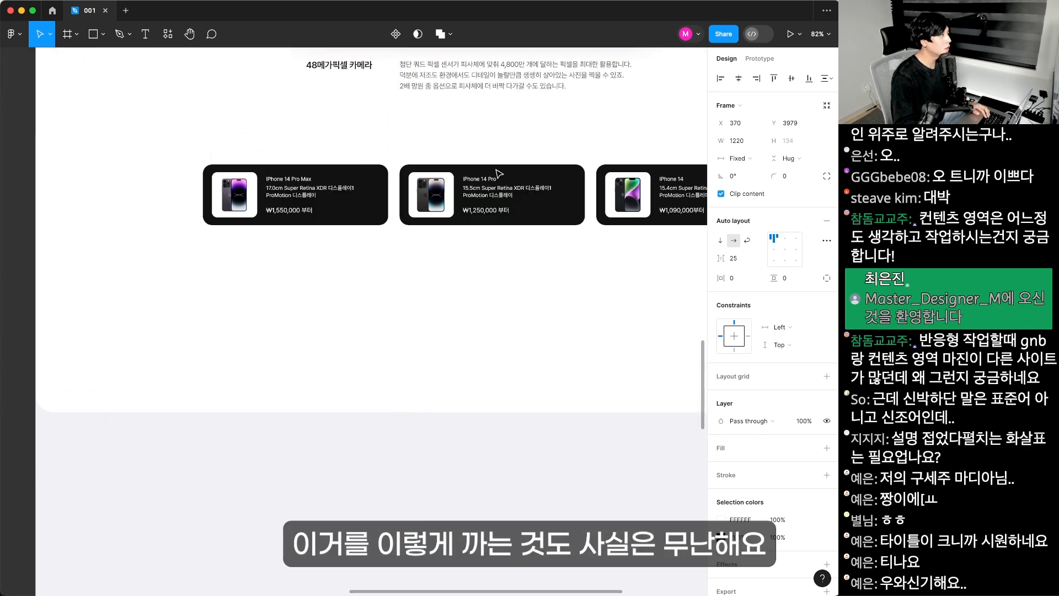
drag(497, 171, 416, 396)
key(super+minus)
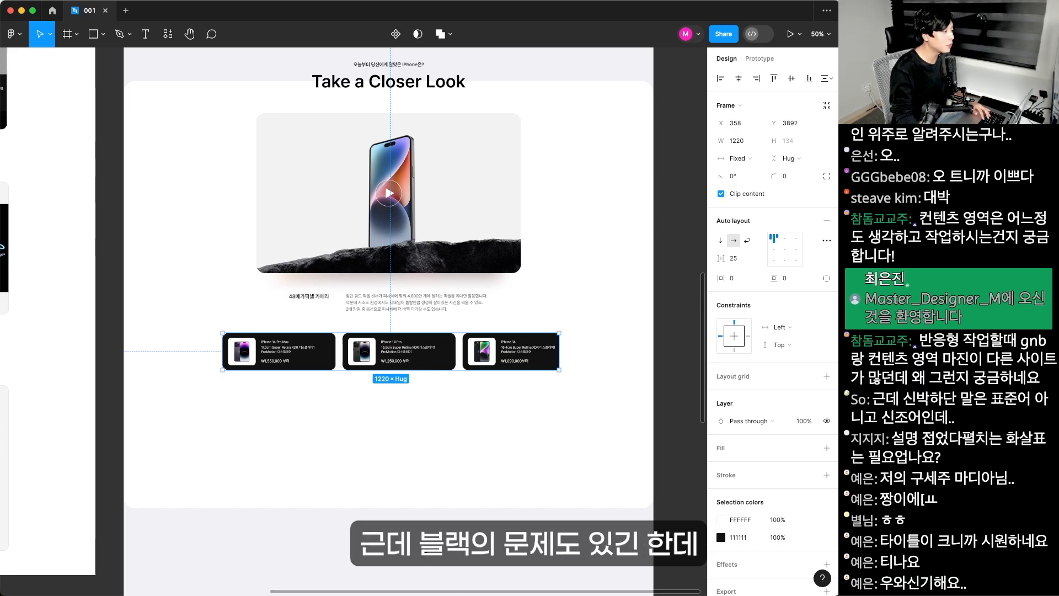
click(382, 531)
drag(382, 531, 432, 487)
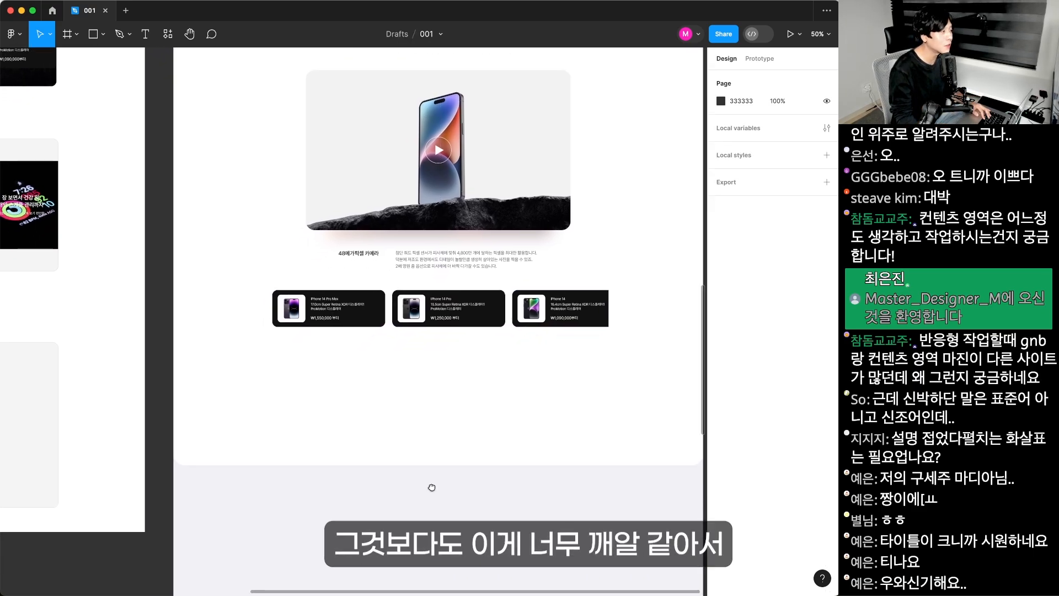
scroll(432, 488, up, 5)
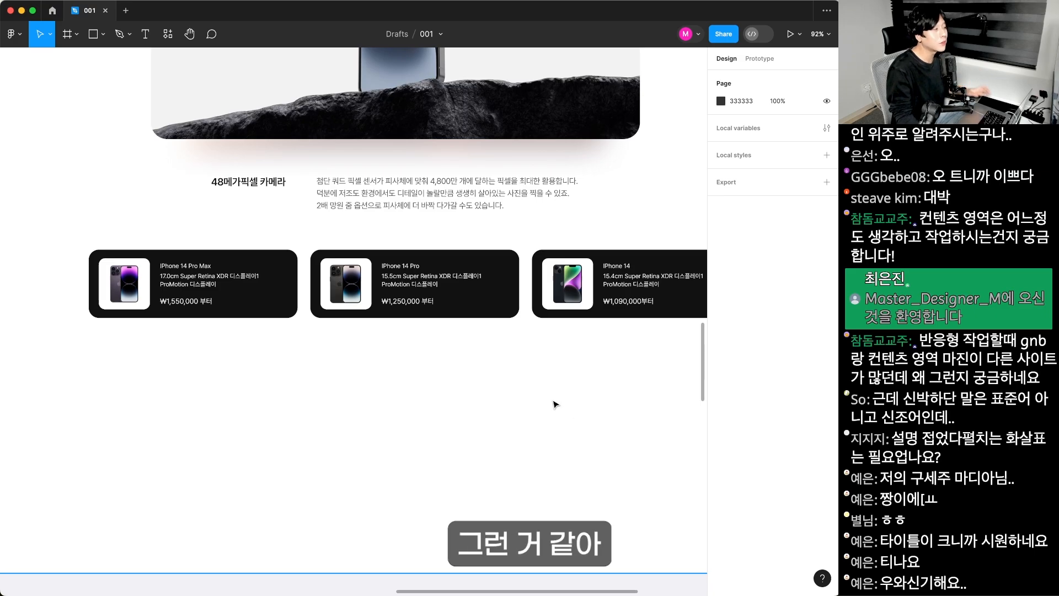
- Take the three phone images out of their black cards, enlarge them to 280 × 280 and space them 60 apart across 960
click(435, 292)
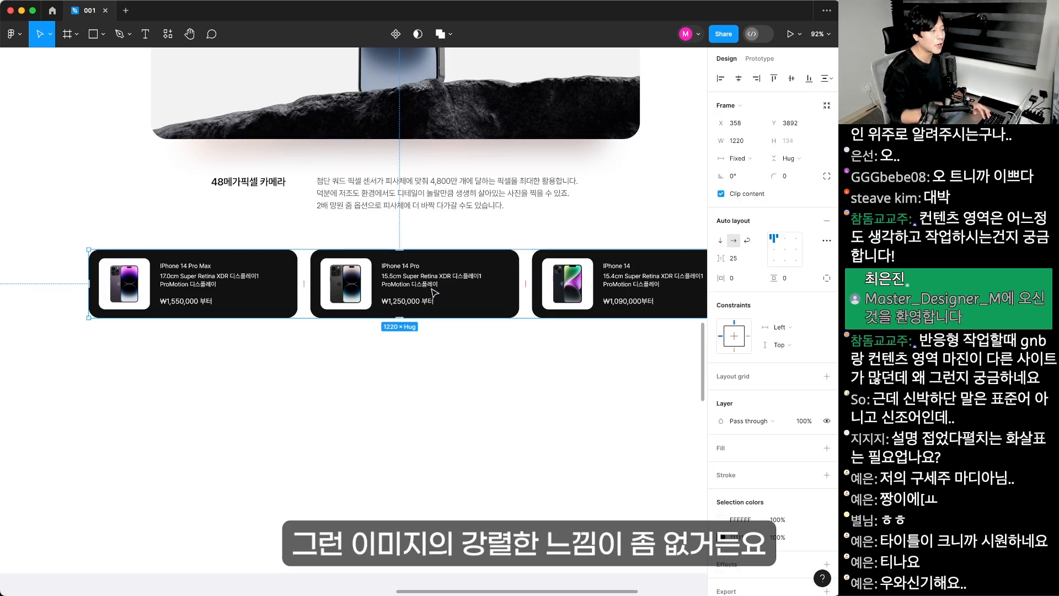
key(super+Tab)
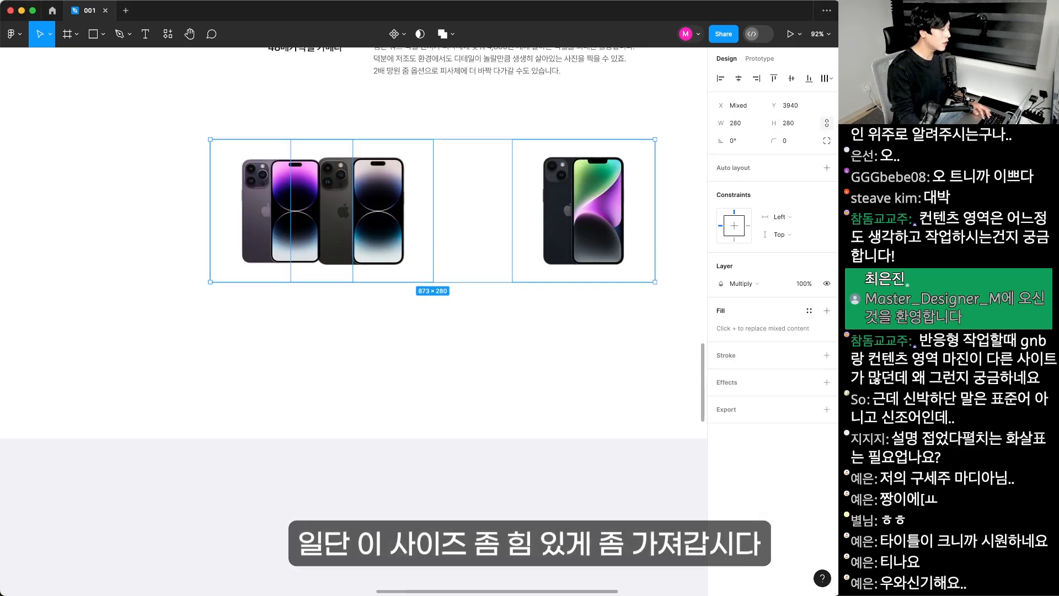
key(super+Tab)
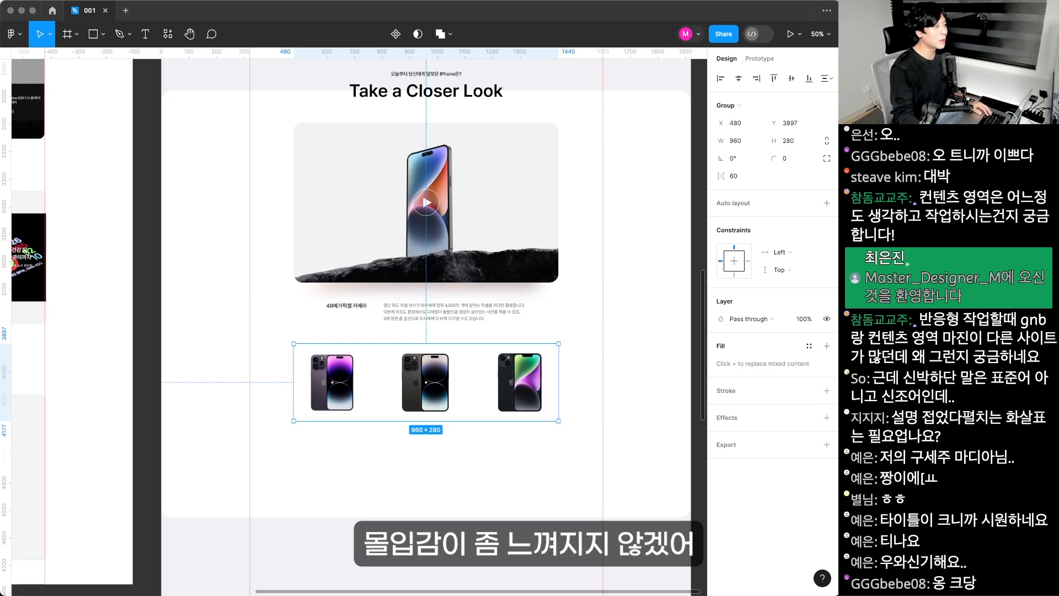
- Lay out the product texts in dark 111111 and set the product names to SemiBold, size 16, line height 24
click(418, 319)
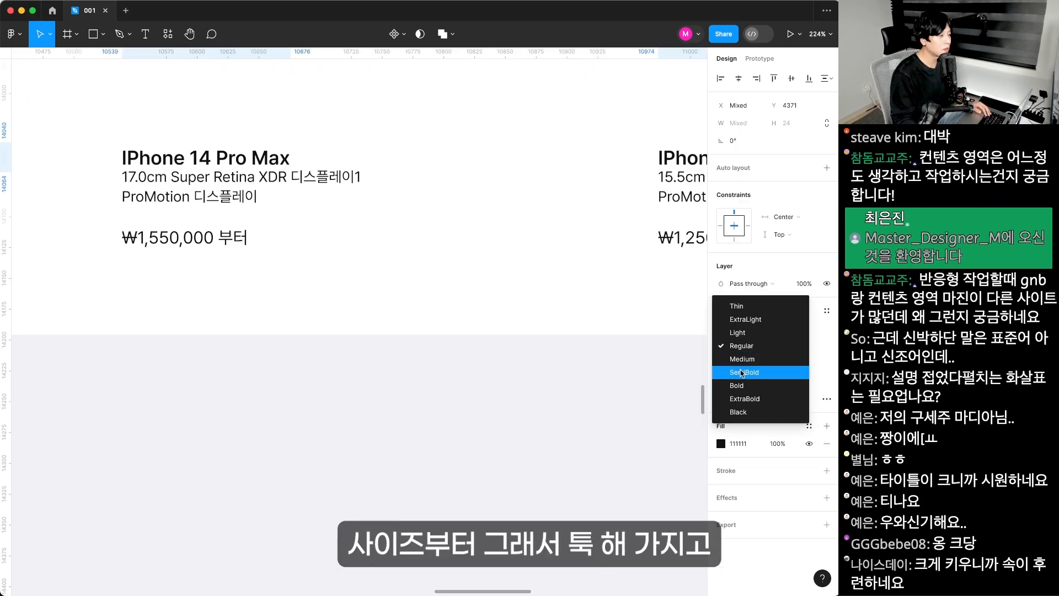
click(742, 372)
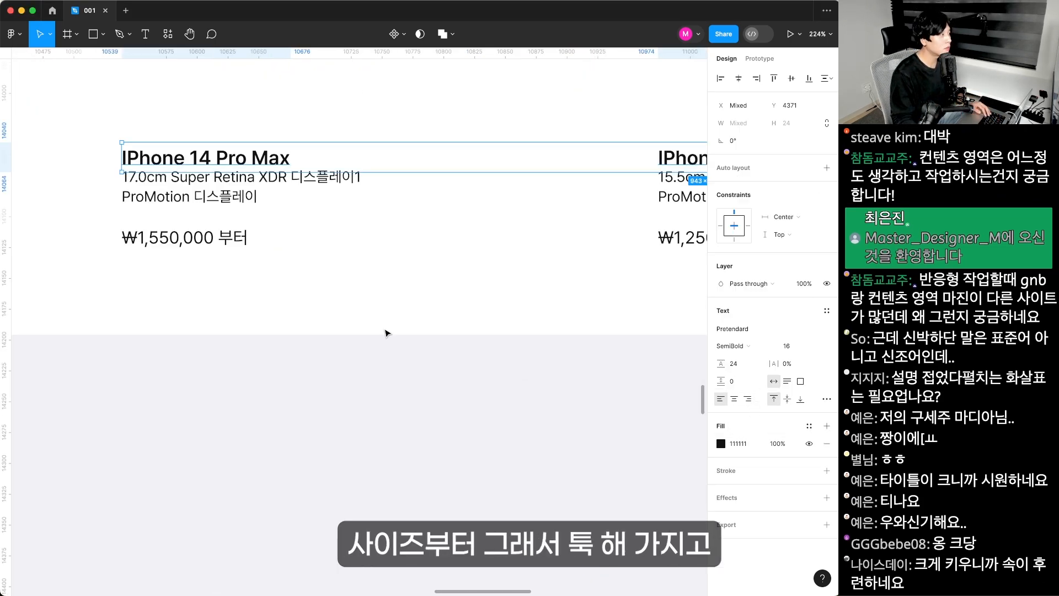
- Set the three product descriptions to size 14, line height 20 and letter spacing -2.5%, with centred alignment
scroll(386, 331, up, 3)
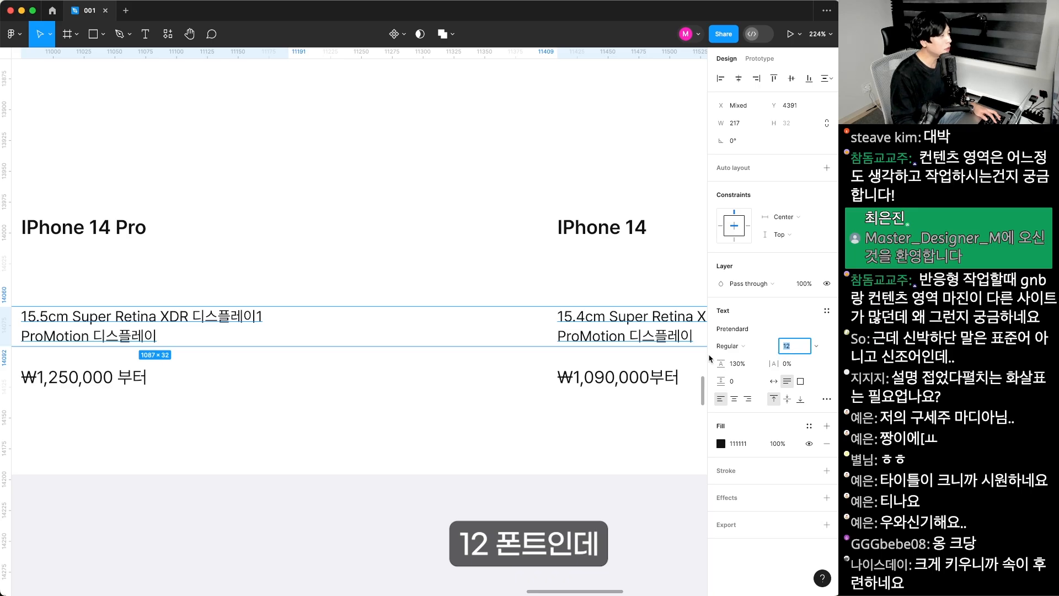
text(14)
key(Return)
scroll(524, 402, left, 5)
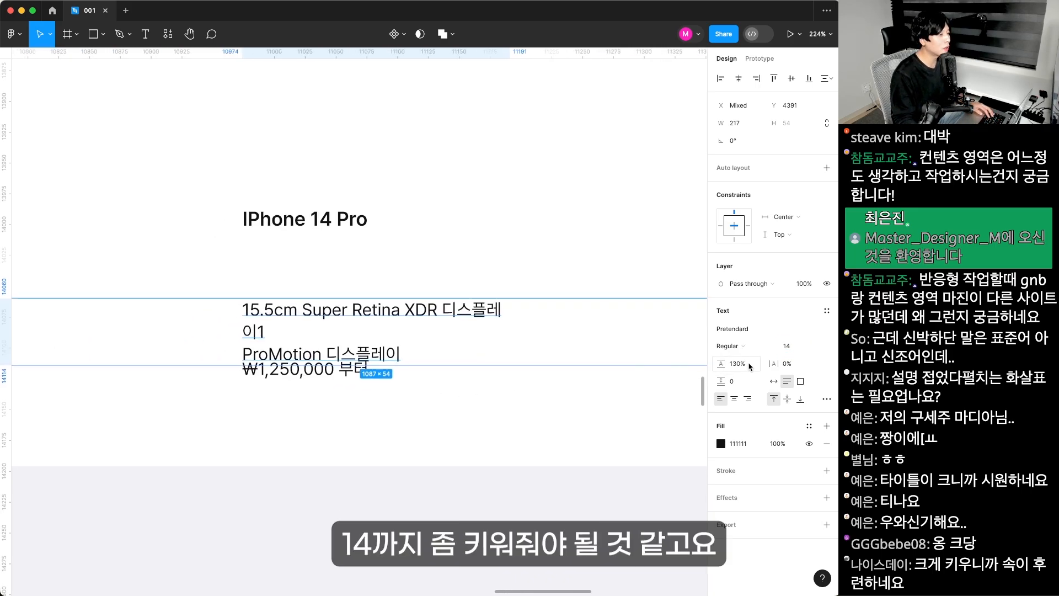
key(Return)
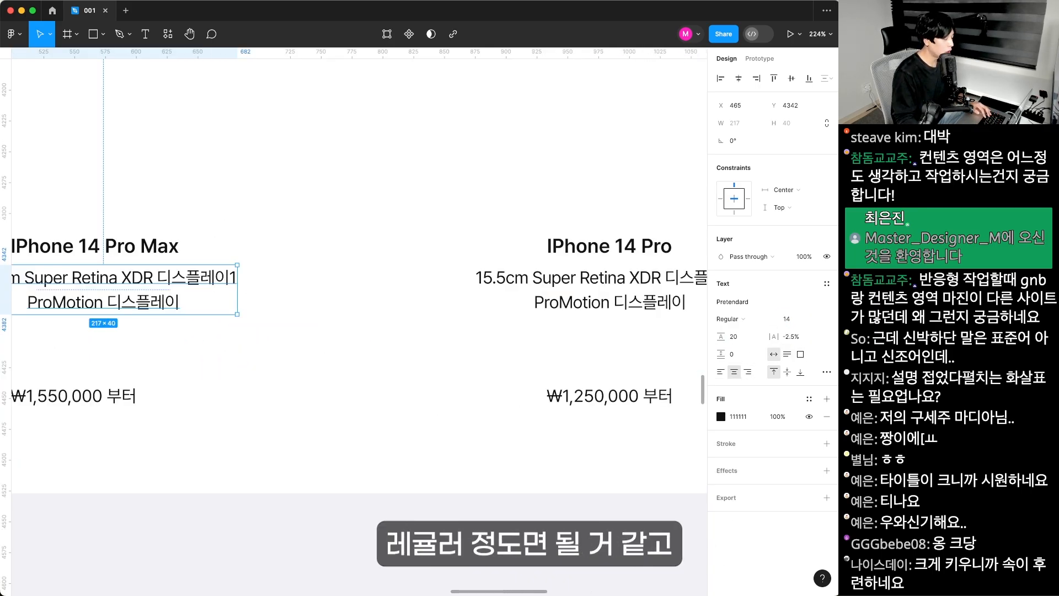
- Colour the three product descriptions grey and set the price texts to size 14 with line height 20
shift+click(612, 293)
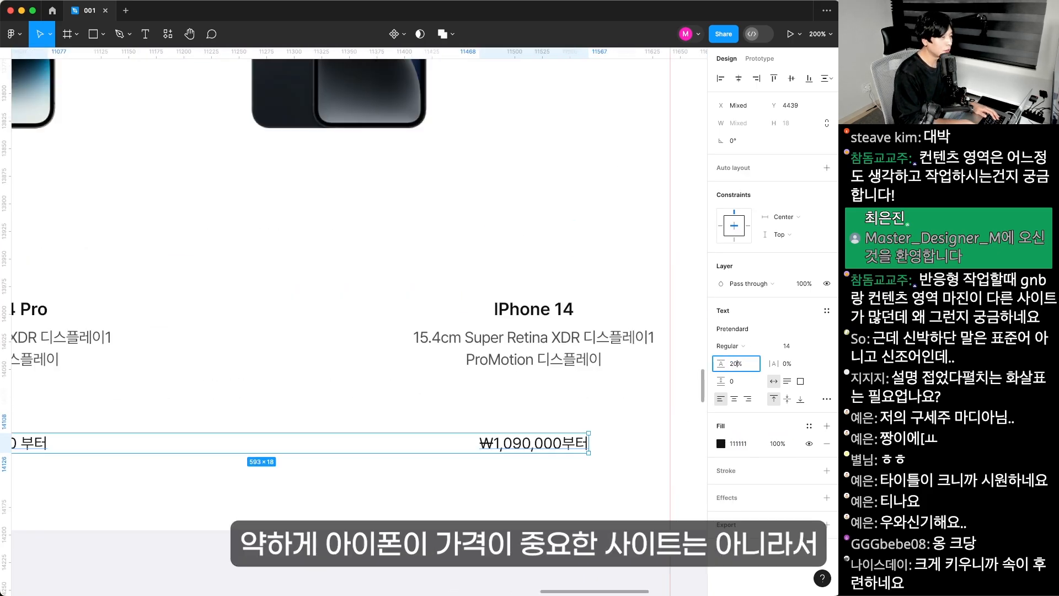
key(Return)
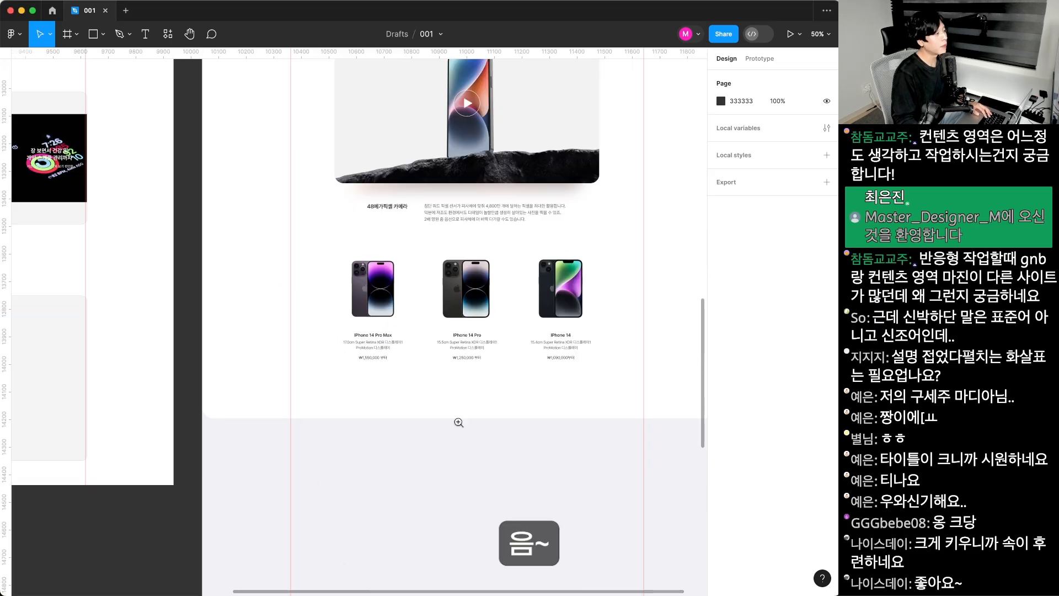
- Add a 960 × 2 indicator line with fill D9D9D9 below the product prices, matching the phone image's width
scroll(408, 423, down, 3)
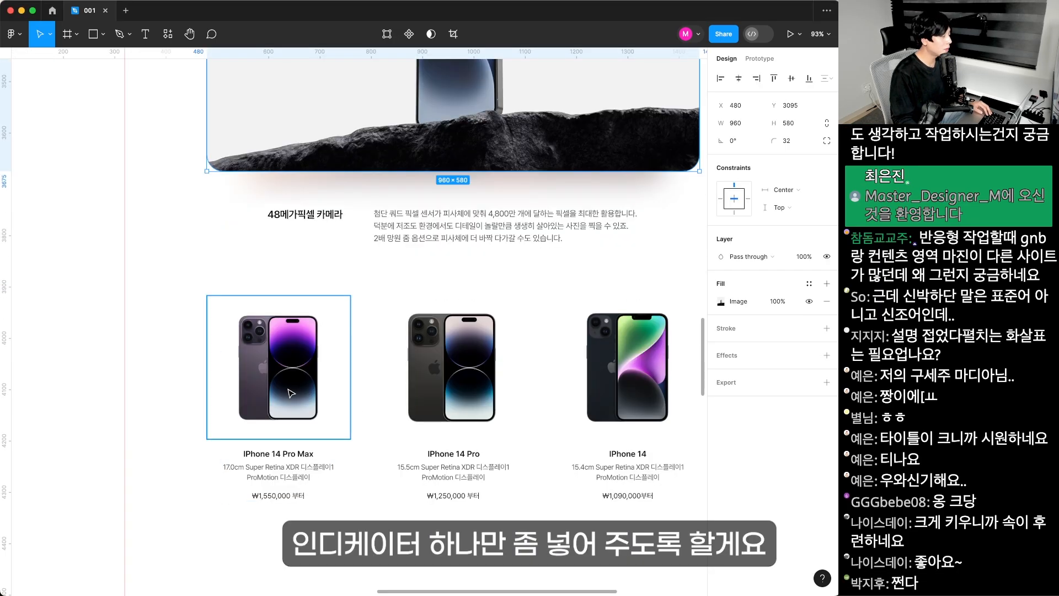
scroll(383, 429, down, 3)
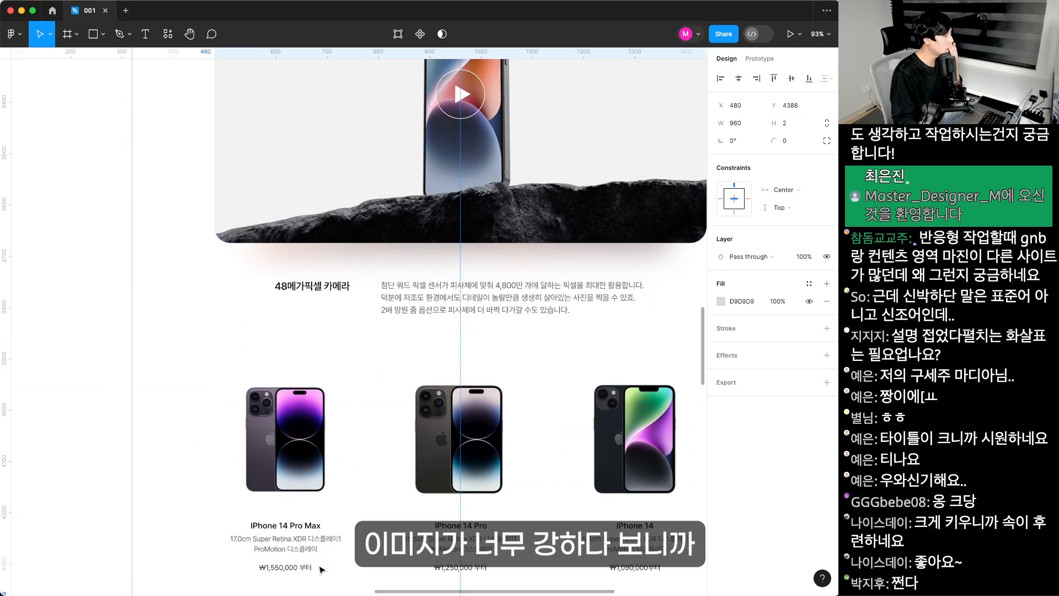
scroll(270, 473, down, 4)
key(super+Tab)
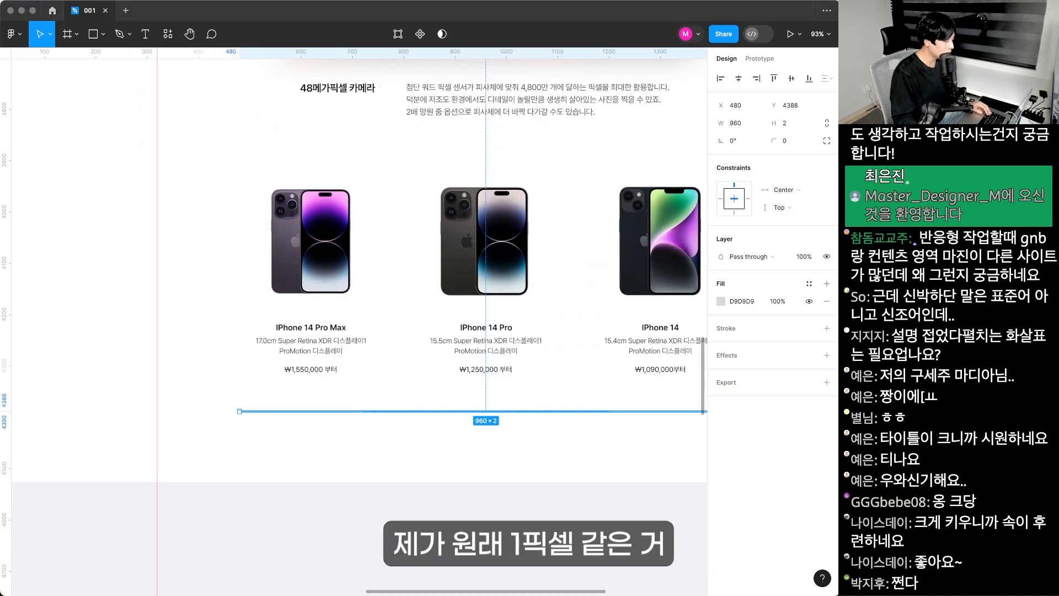
- Lay a short dark progress segment over the start of the grey indicator line below the product prices and hide the rulers
click(309, 370)
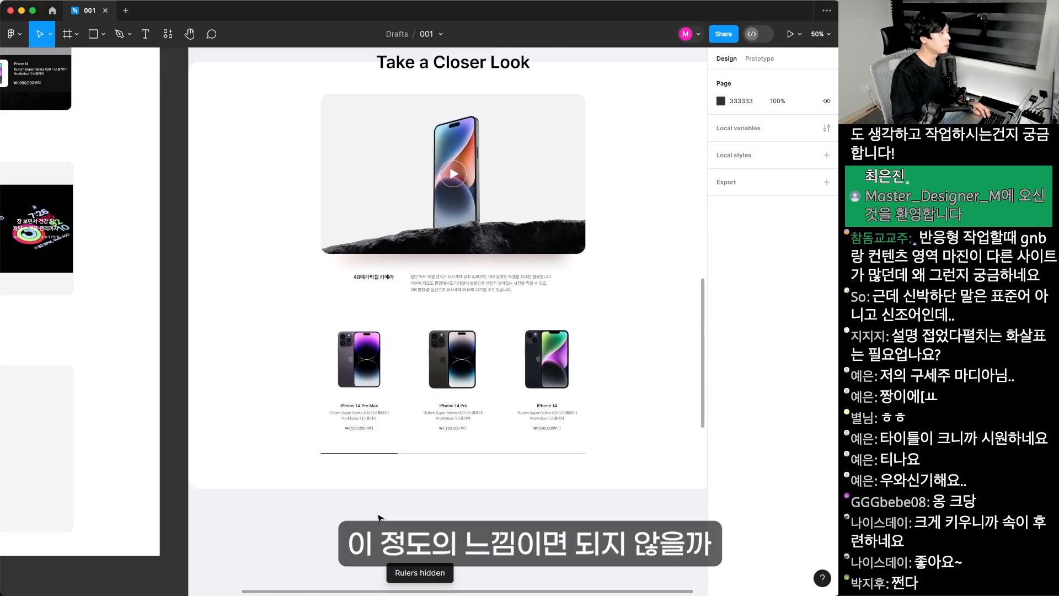
drag(345, 520, 467, 440)
drag(468, 524, 475, 517)
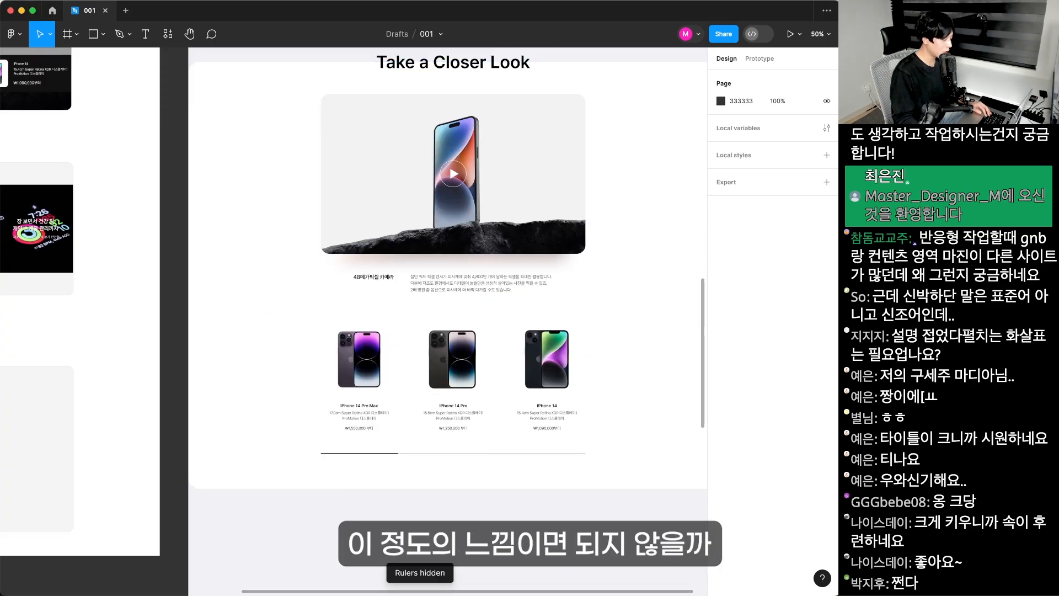
- Examine the original page's feature card row, checking how its texts sit on the images and their font settings
scroll(439, 338, left, 10)
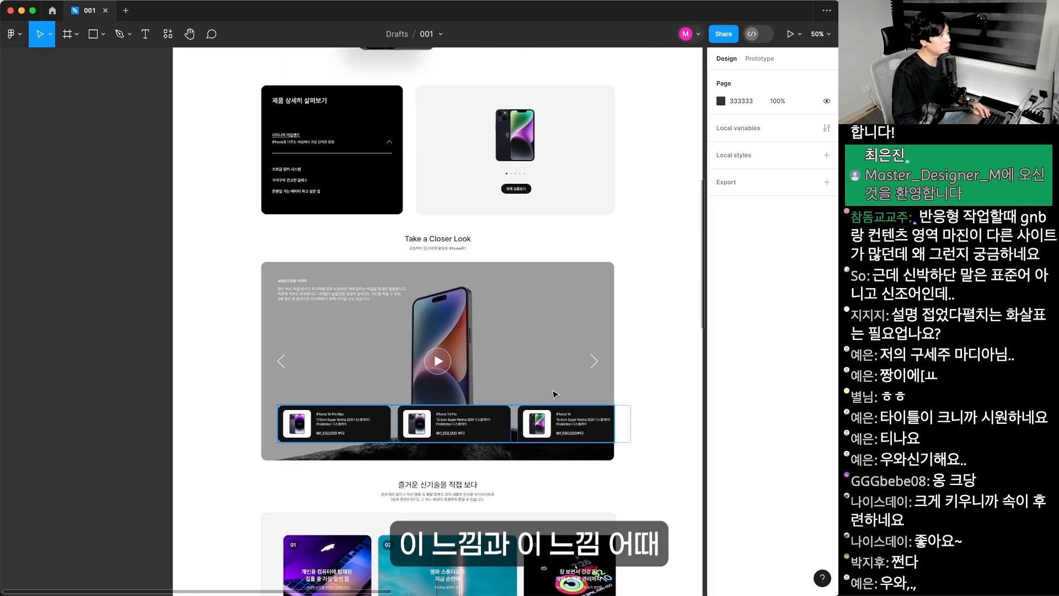
scroll(562, 386, down, 1)
scroll(563, 386, right, 1)
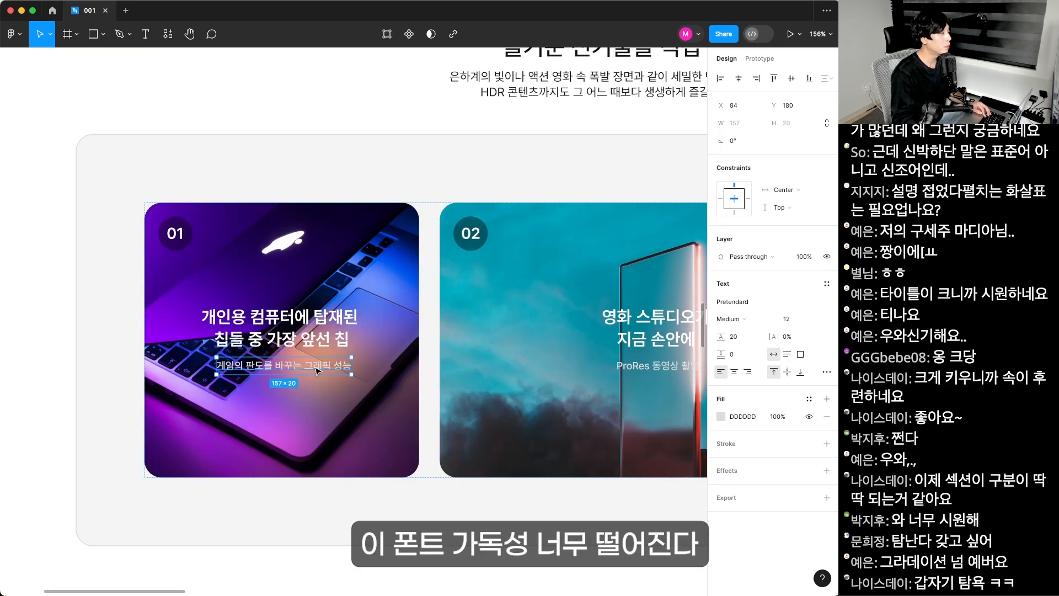
scroll(409, 328, up, 3)
key(shift+0)
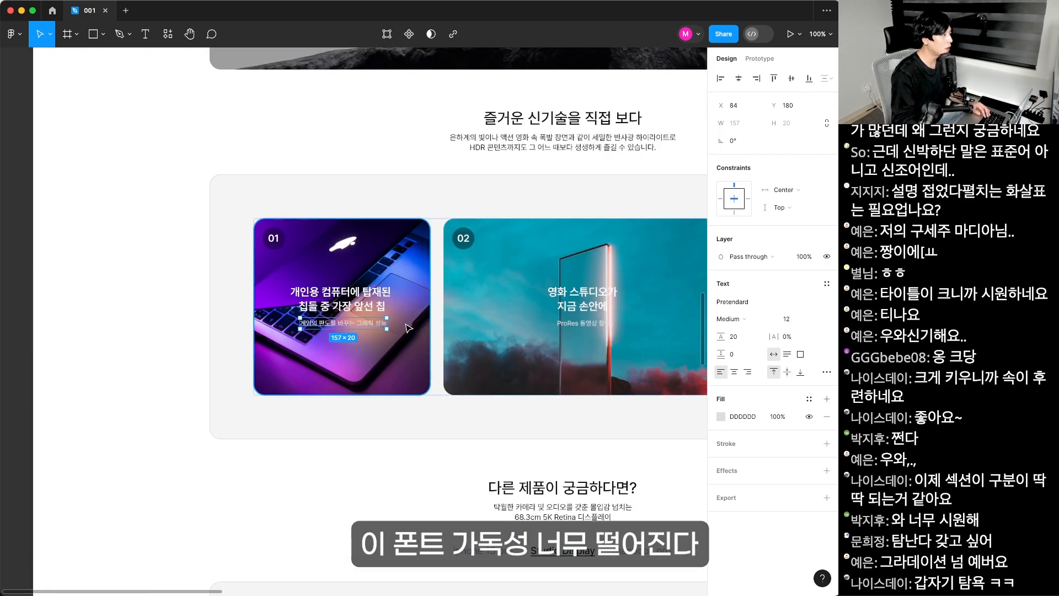
click(408, 337)
scroll(600, 363, right, 6)
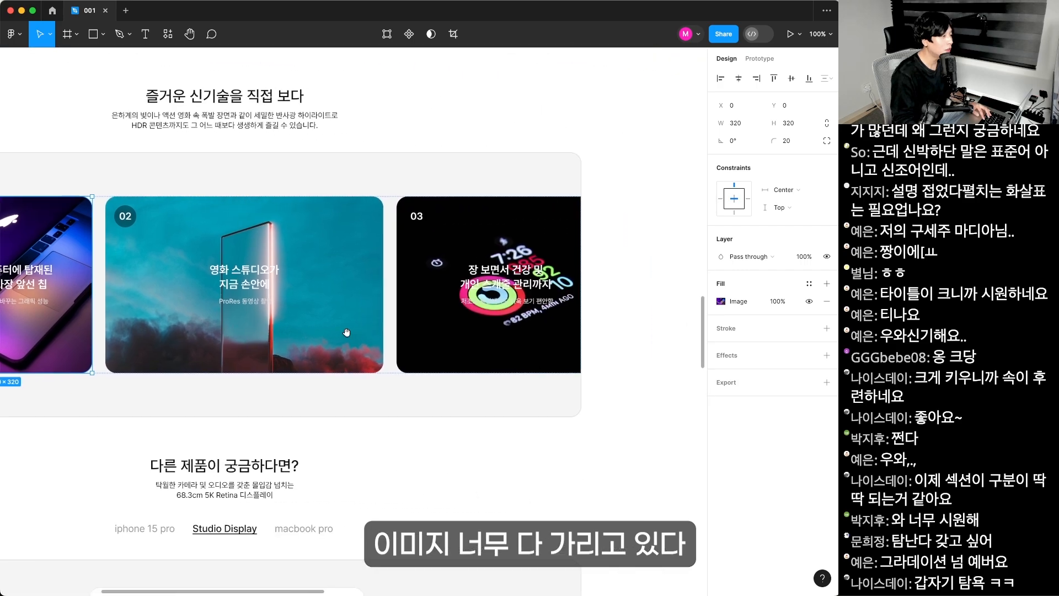
click(545, 321)
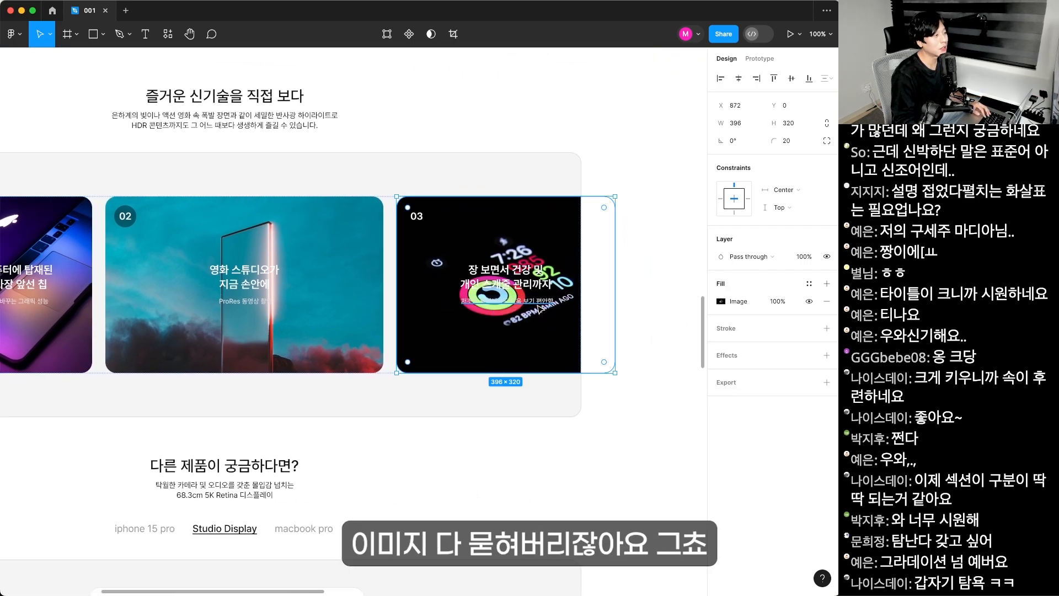
double_click(513, 301)
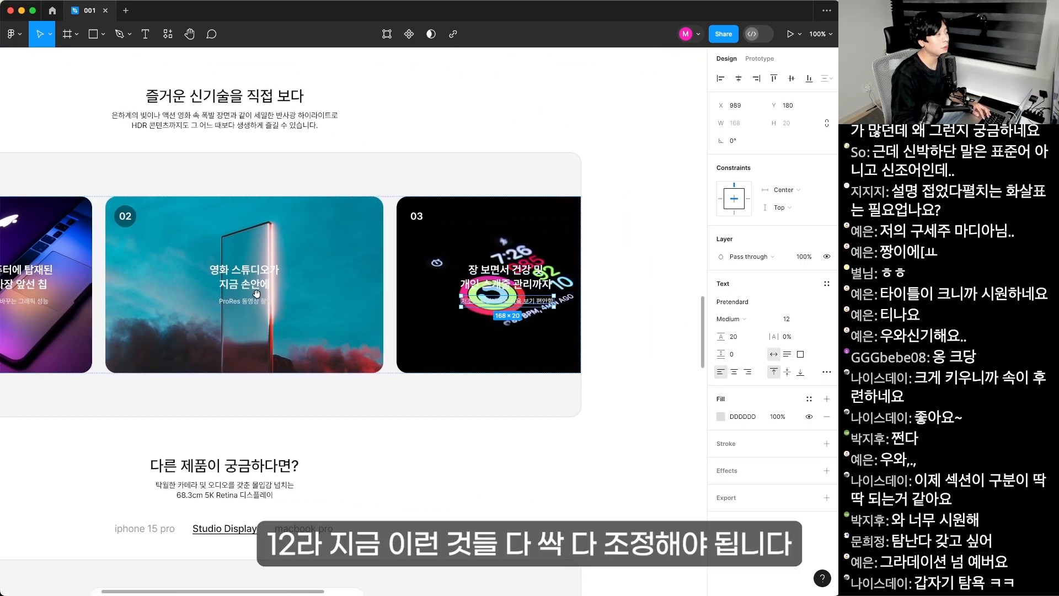
scroll(300, 313, left, 4)
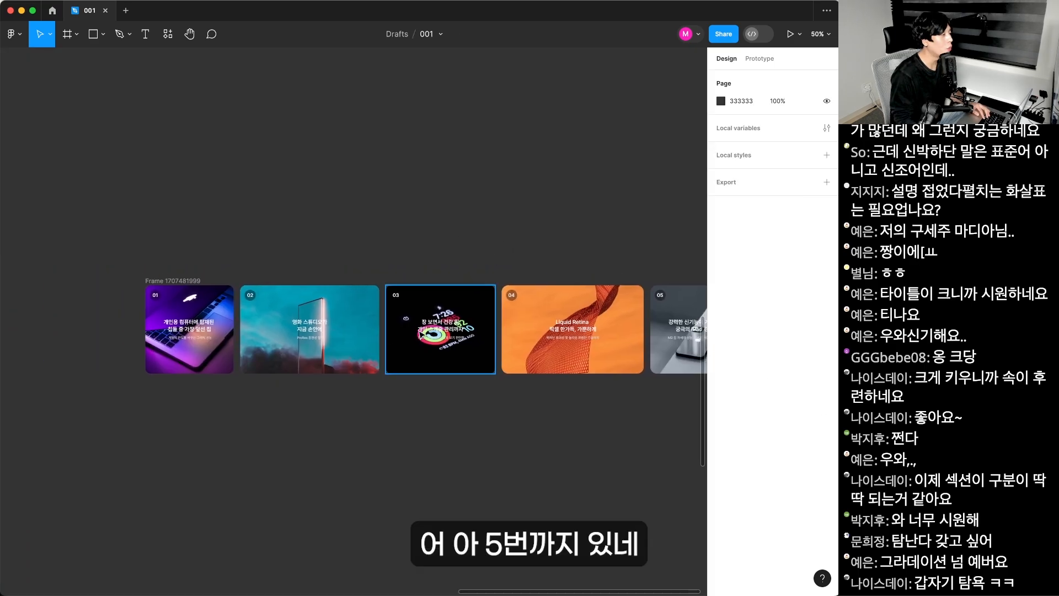
- Ungroup the five-card frame copied onto the empty canvas so its images and texts can be selected separately
click(158, 281)
scroll(449, 395, left, 4)
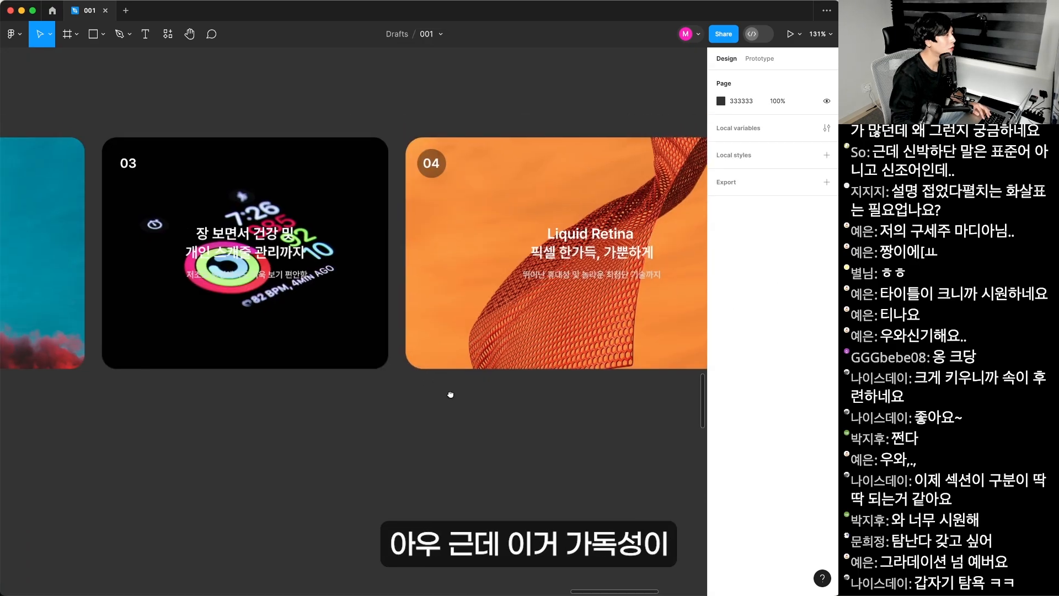
key(z)
drag(308, 252, 670, 456)
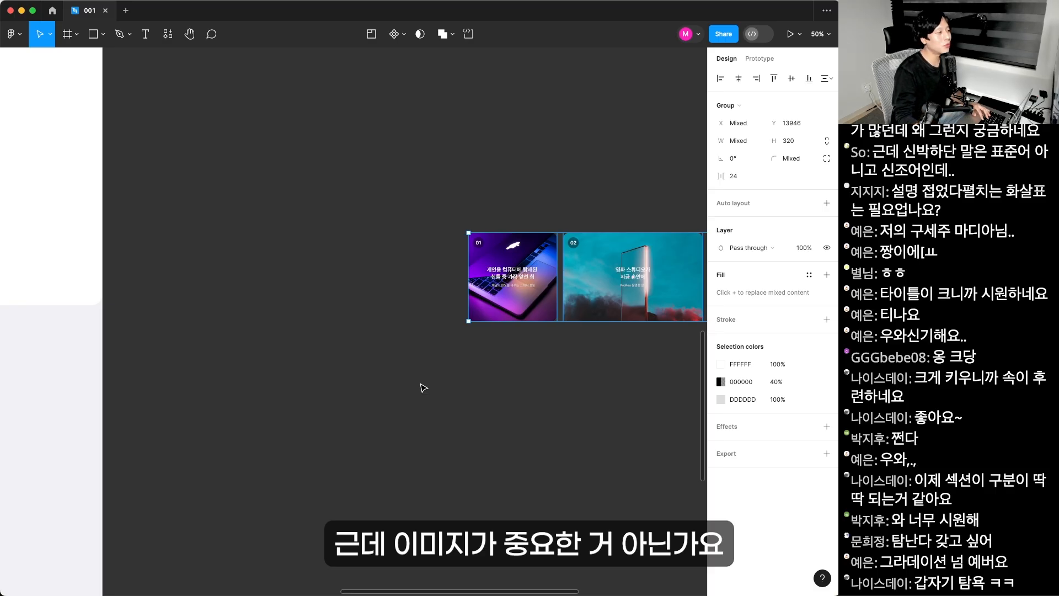
click(420, 388)
drag(518, 393, 465, 386)
scroll(527, 276, right, 5)
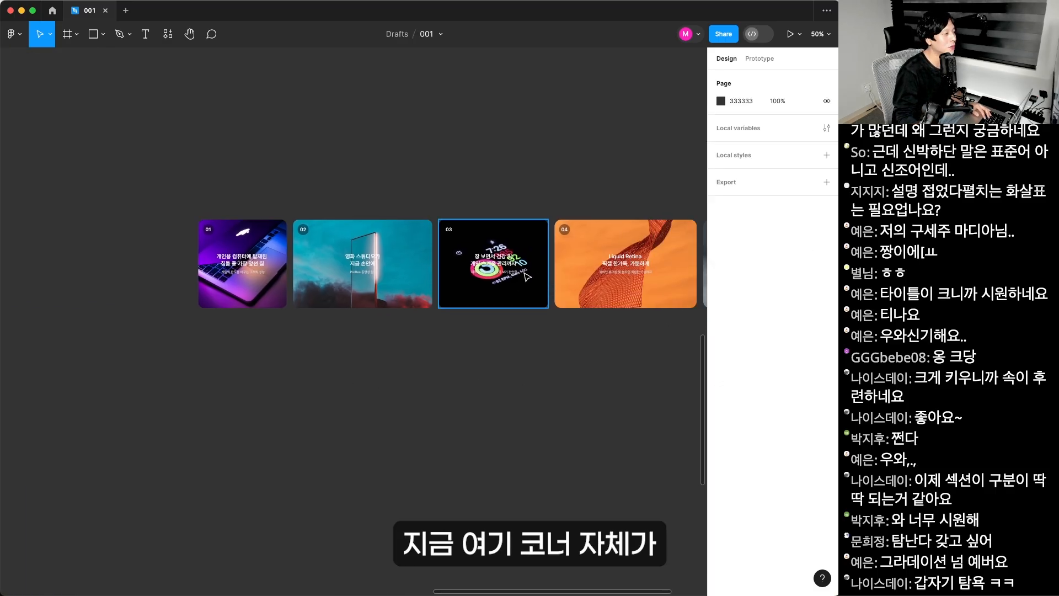
click(519, 284)
click(613, 304)
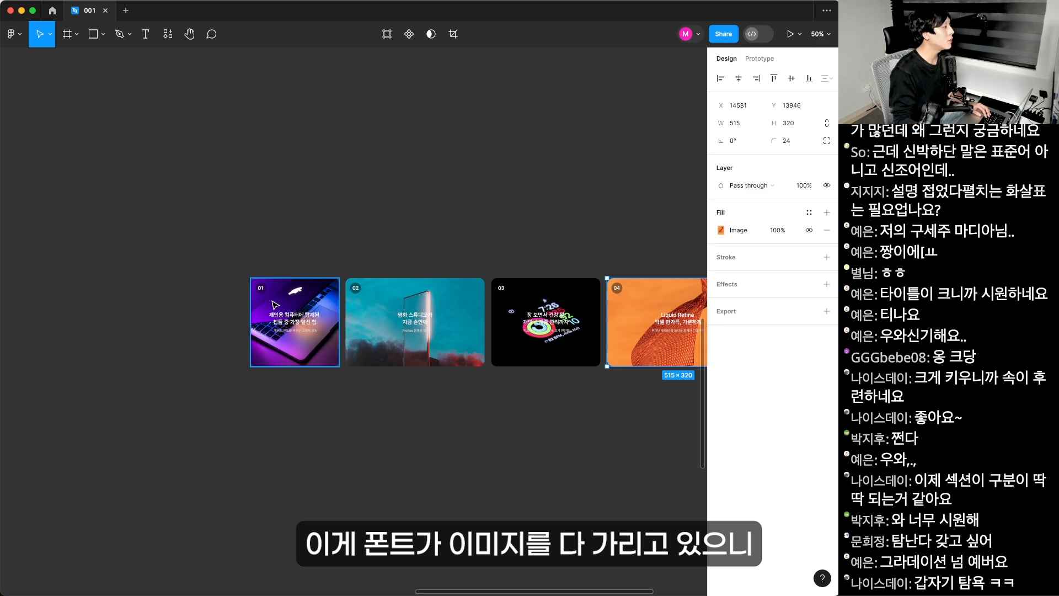
- Move the copied 즐거운 신기술을 직접 보다 heading and its description down to 140 px below the white section
scroll(492, 385, right, 5)
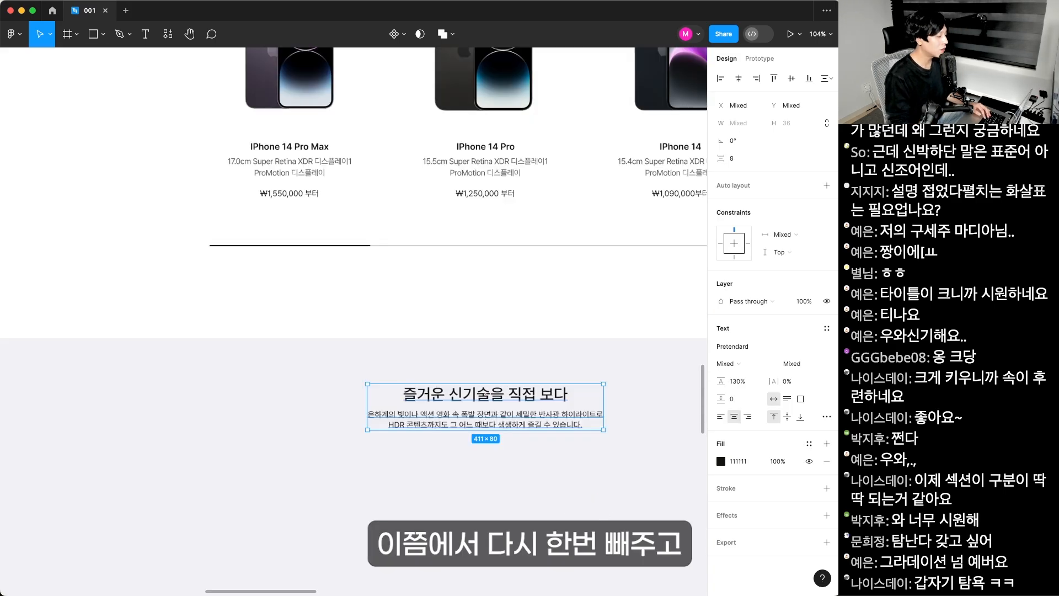
click(504, 382)
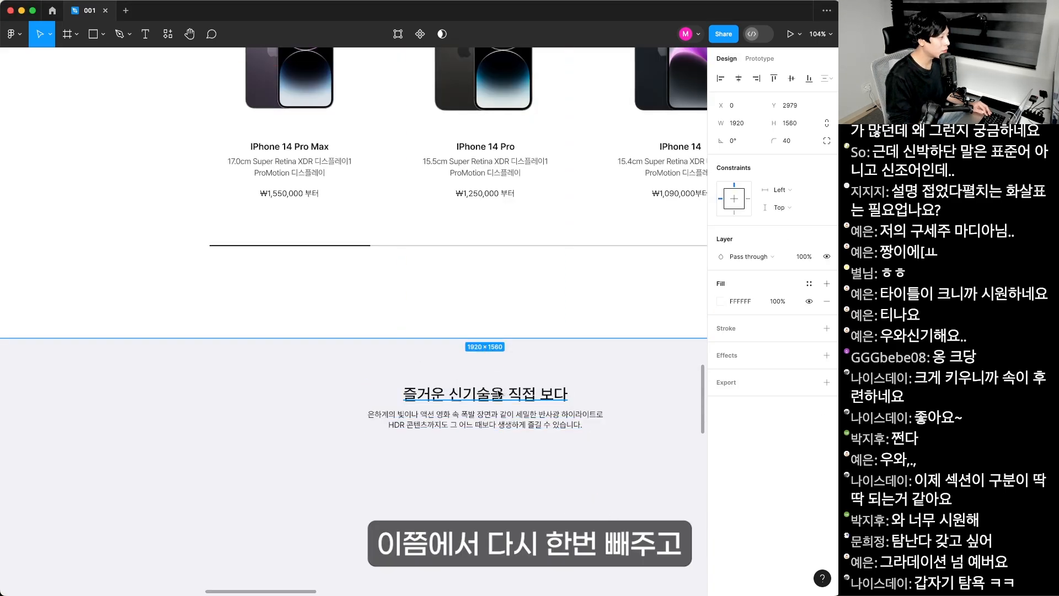
key(shift+Down)
key(shift+Down)
key(shift+Down)
key(shift+Down)
key(shift+Down)
key(shift+Down)
scroll(499, 397, down, 3)
click(491, 364)
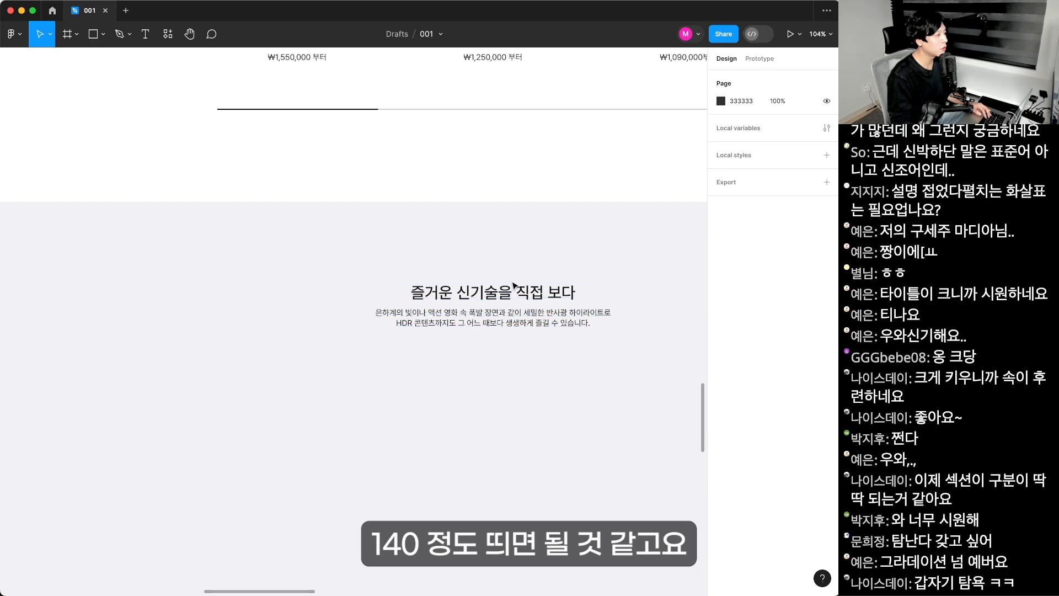
- Set the heading to SemiBold 36, line height 48, letter spacing -2.5%, and its description to Regular 14, line height 20, in grey 767676
click(518, 289)
click(795, 320)
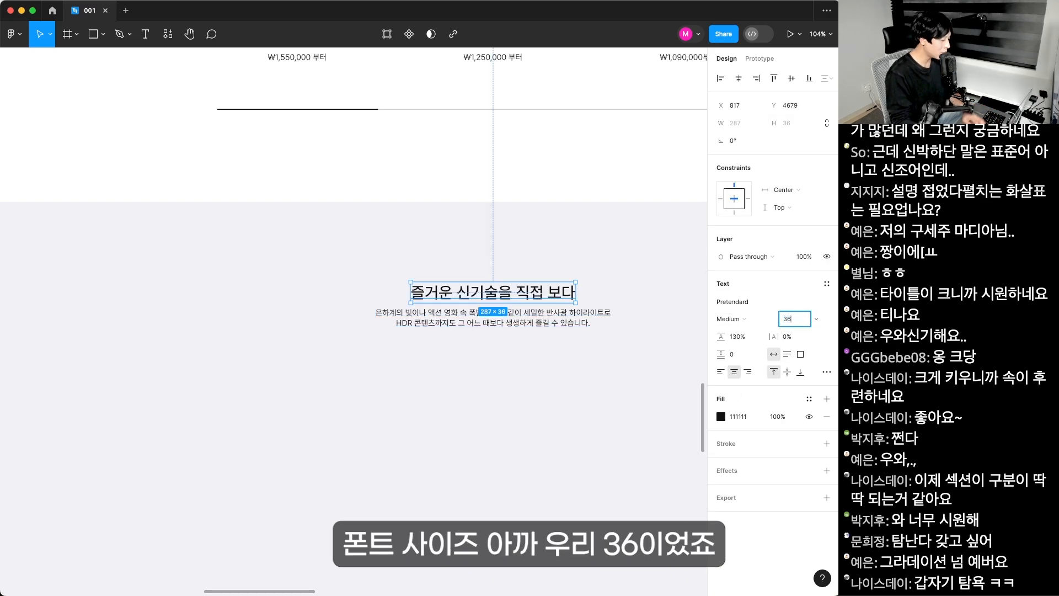
key(Return)
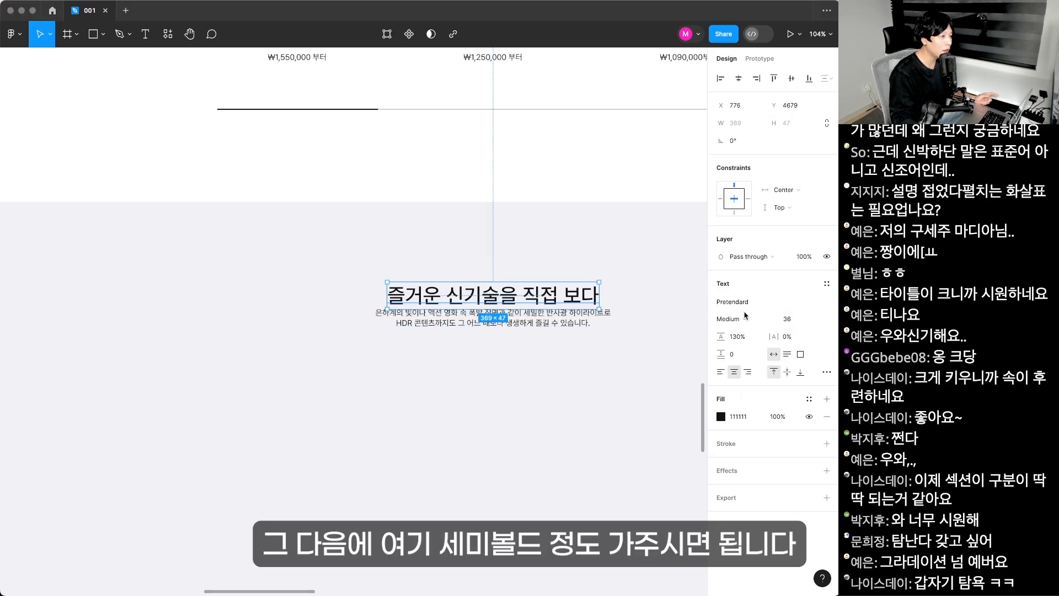
click(729, 319)
click(730, 334)
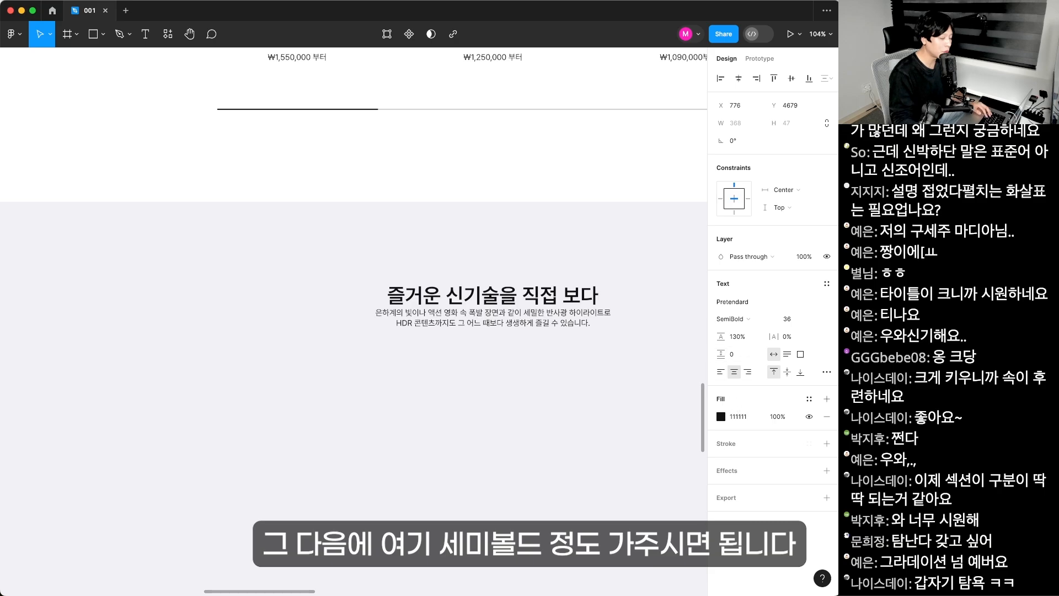
click(737, 337)
text(48)
key(Return)
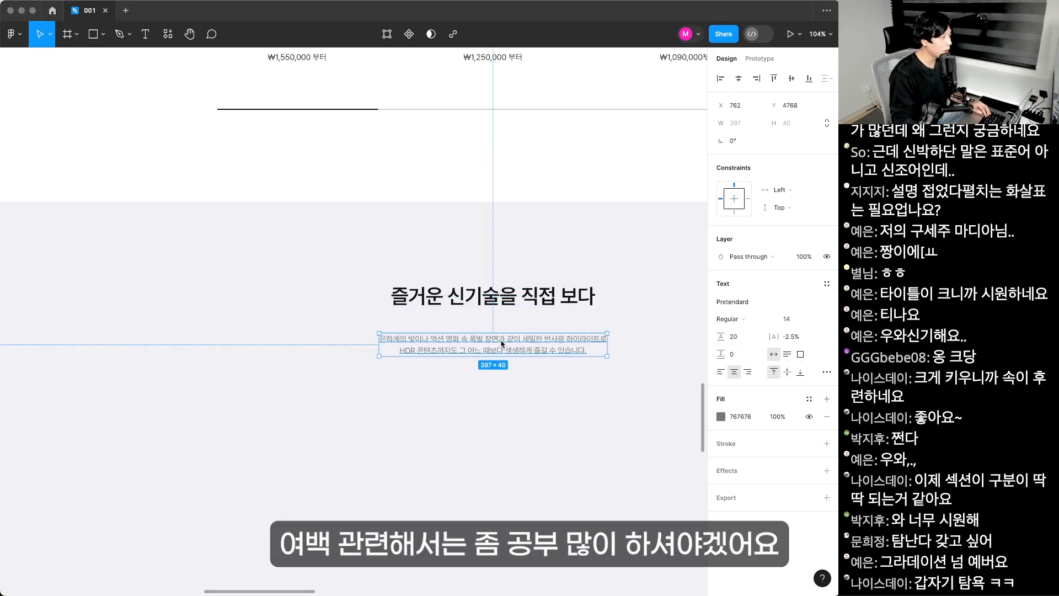
- Place the description 16 px below the heading and position the five-card row beneath them, starting at the left guide
click(509, 344)
drag(512, 342, 511, 329)
shift+click(496, 296)
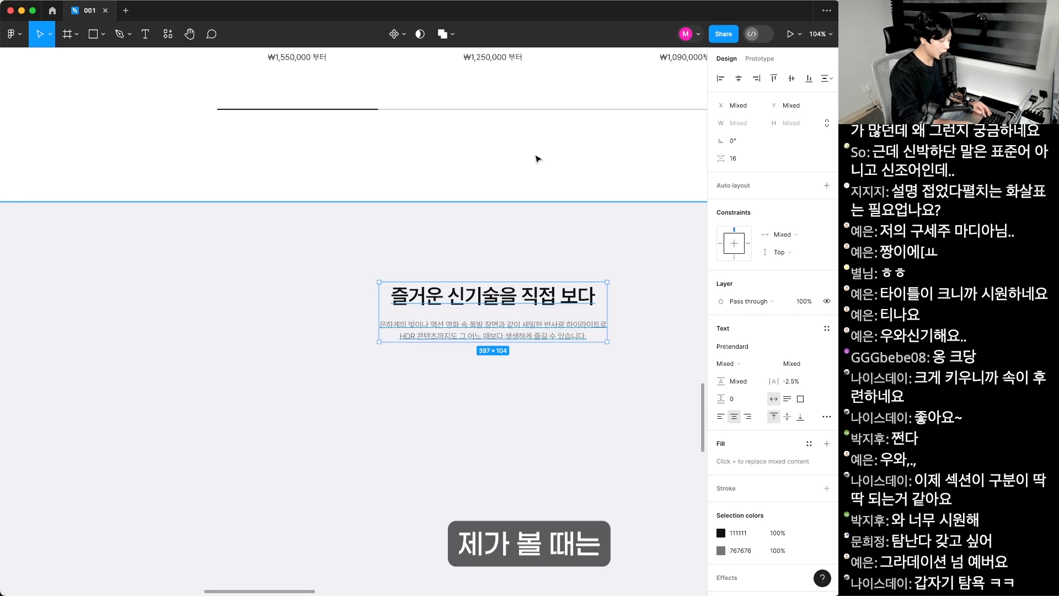
key(shift+0)
shift+click(593, 144)
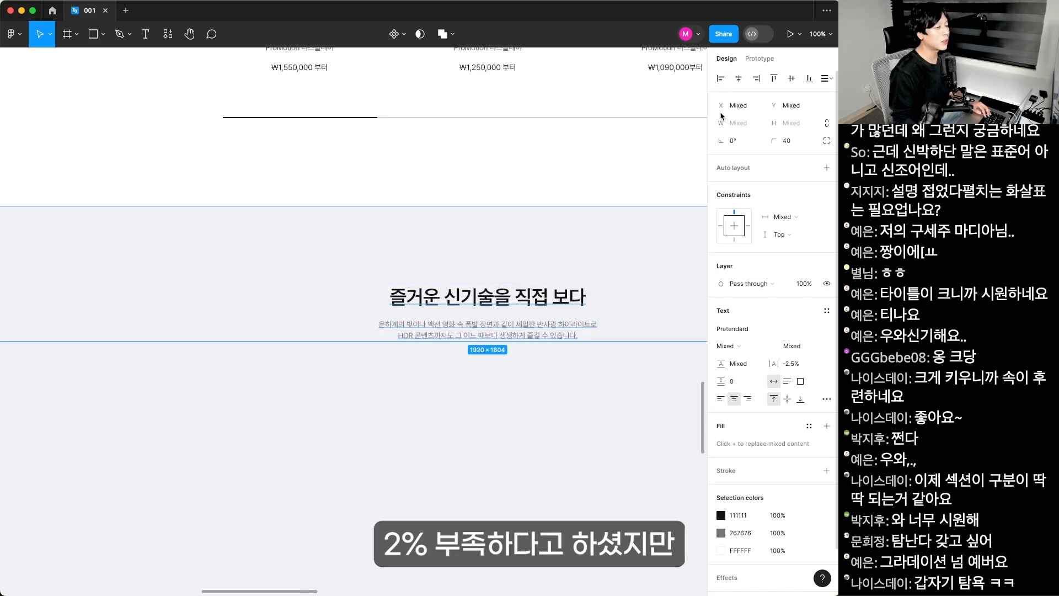
key(Escape)
key(minus)
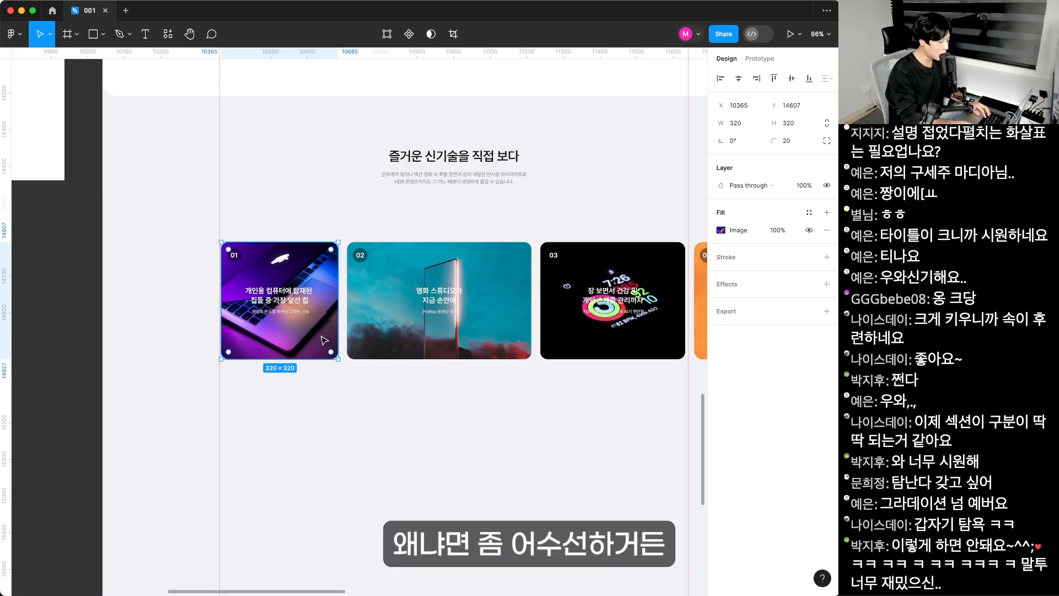
- Hide the rulers and set the height of all five card images to 460
scroll(325, 340, down, 2)
scroll(359, 199, up, 10)
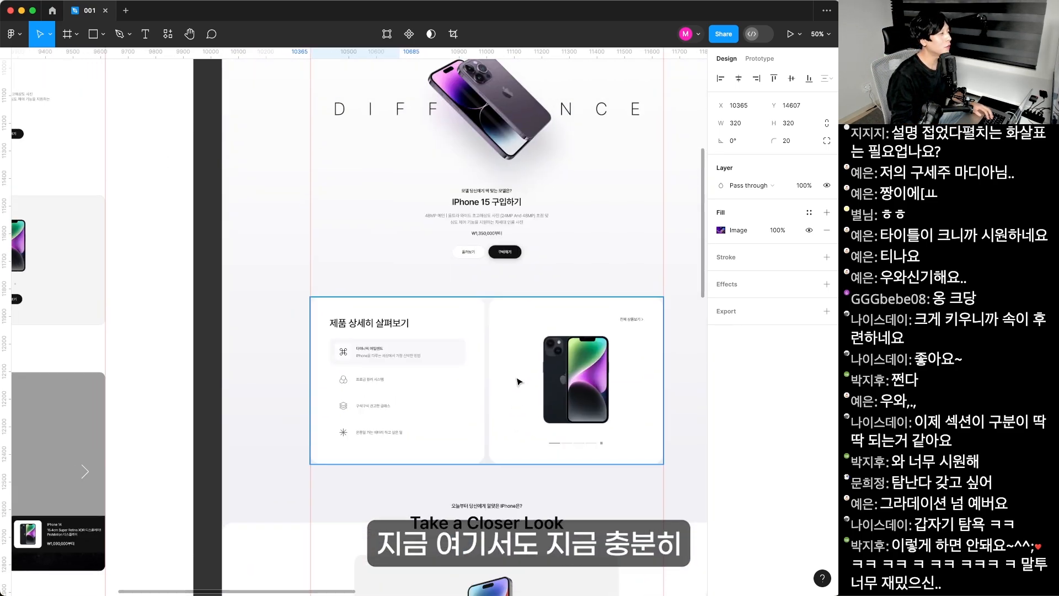
key(shift+r)
scroll(388, 284, up, 2)
scroll(388, 284, up, 3)
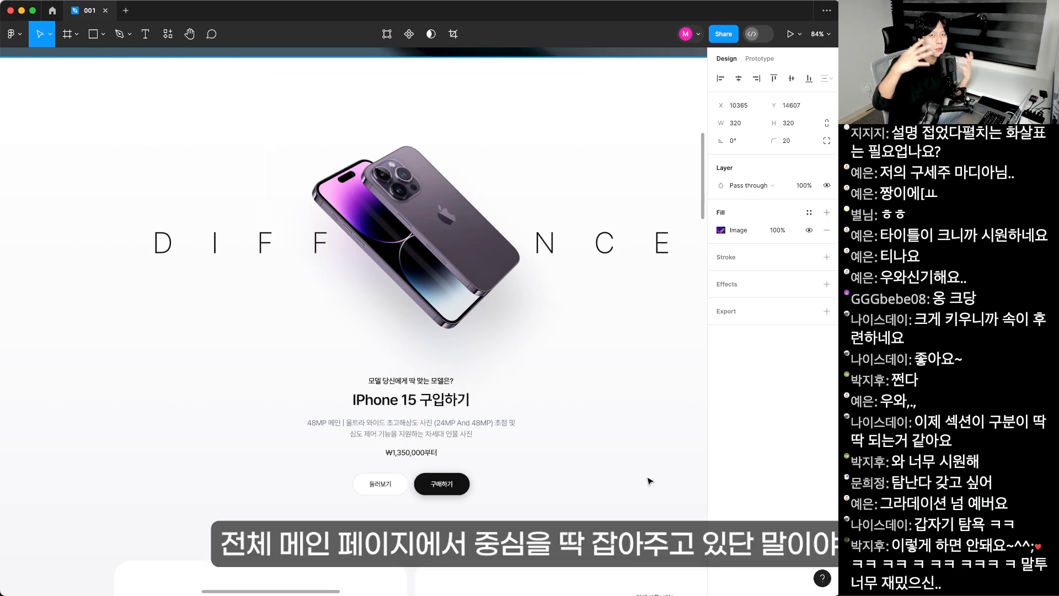
key(minus)
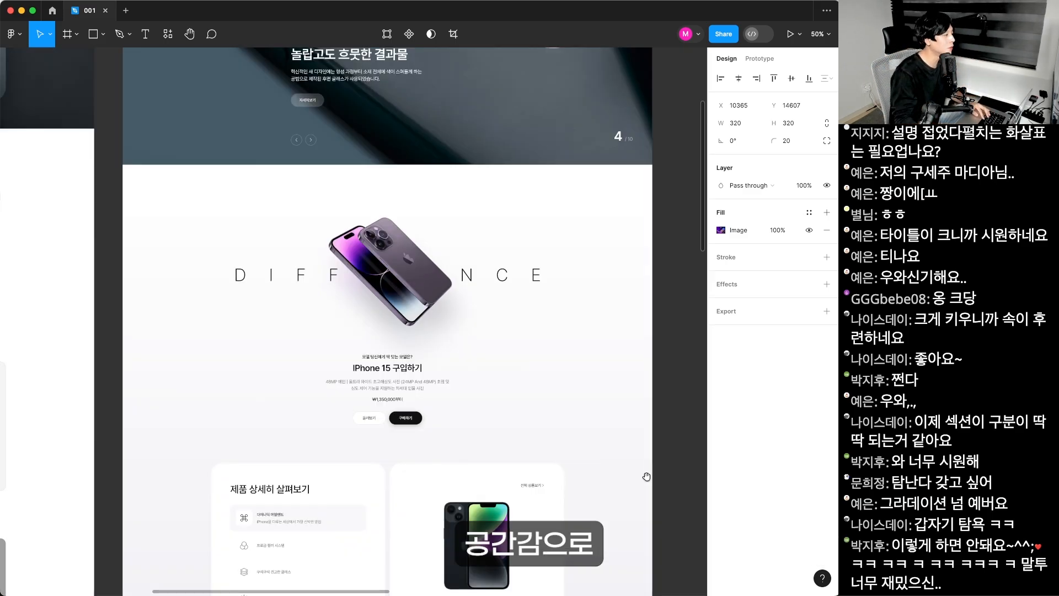
scroll(463, 367, down, 10)
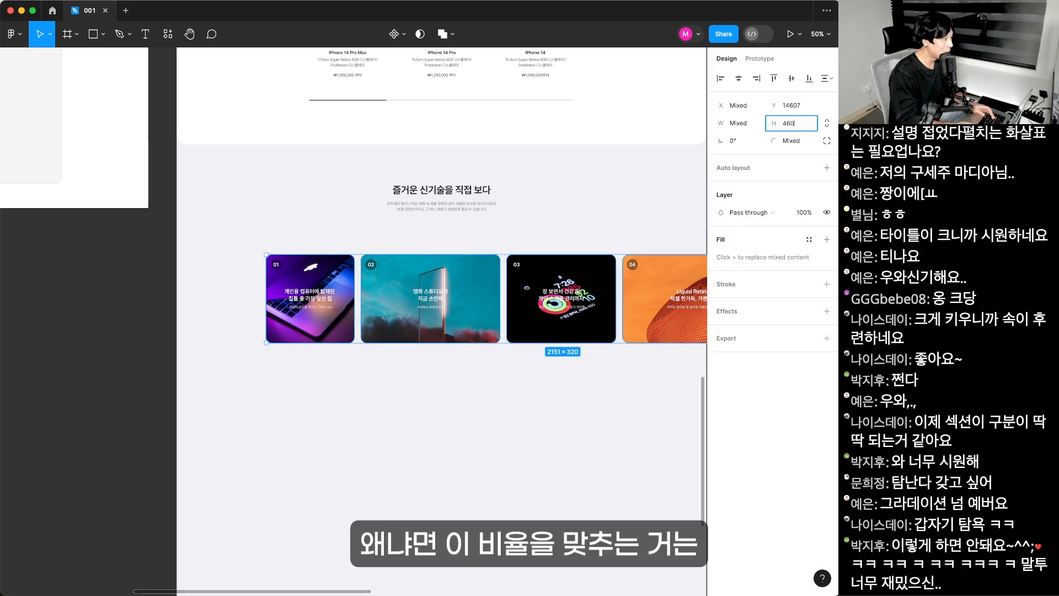
key(Return)
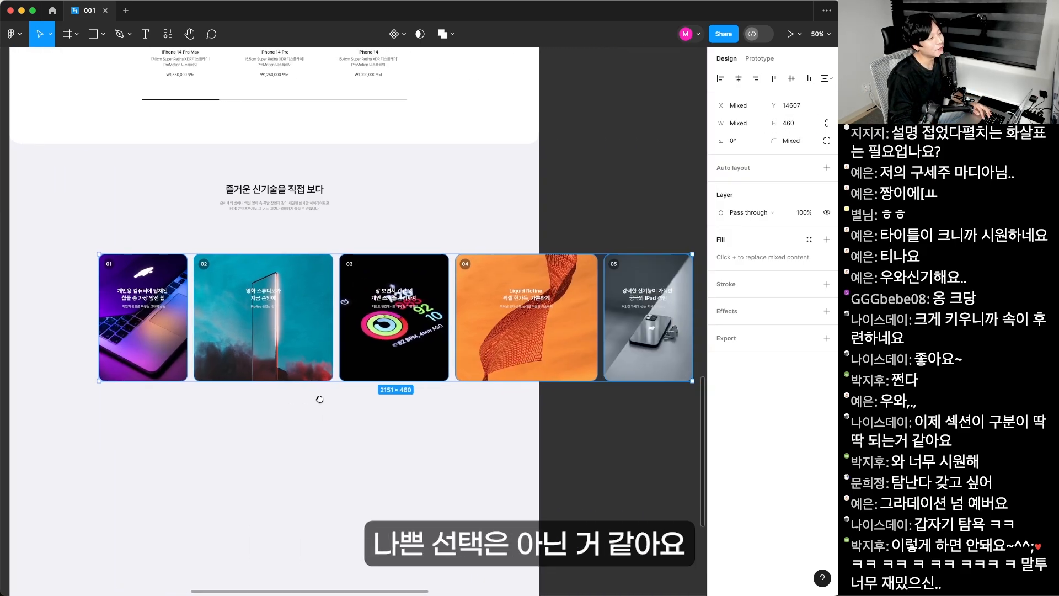
scroll(359, 395, left, 3)
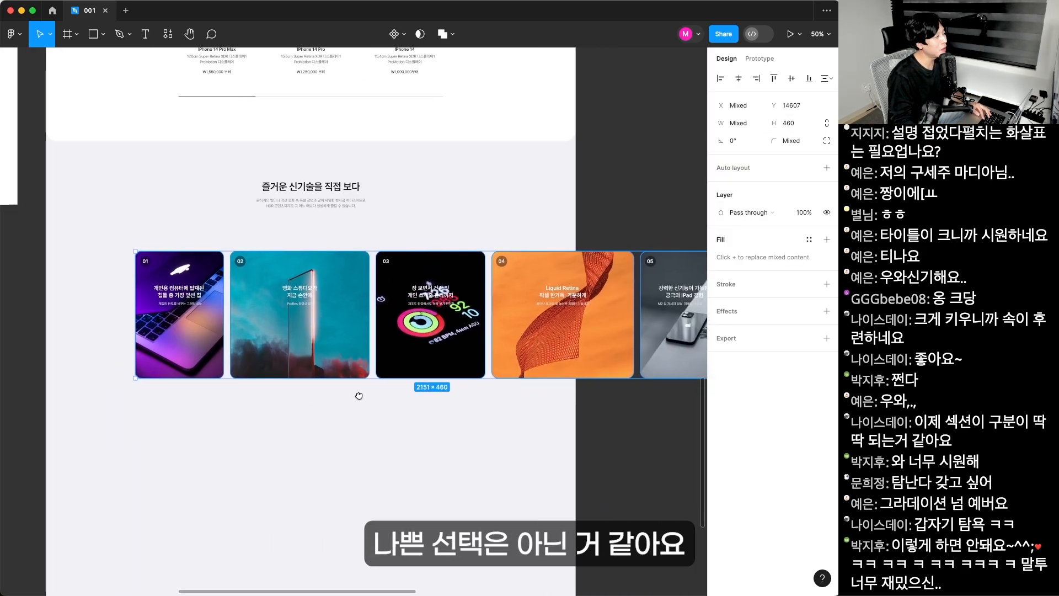
- Delete the dark circle behind the number 01 on the first card, keeping the number itself
click(210, 366)
click(159, 260)
scroll(159, 262, up, 5)
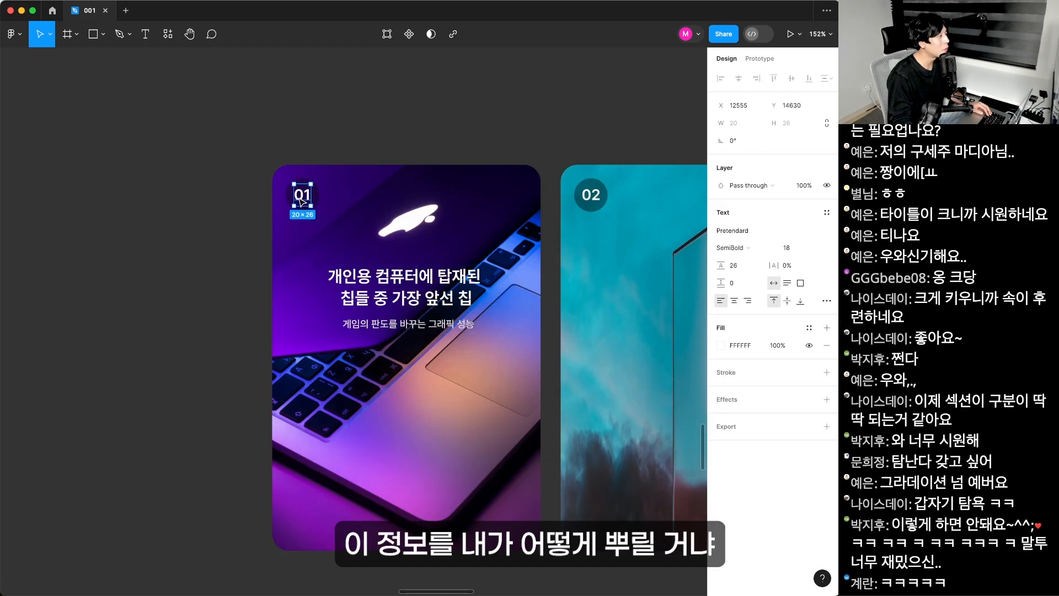
key(Delete)
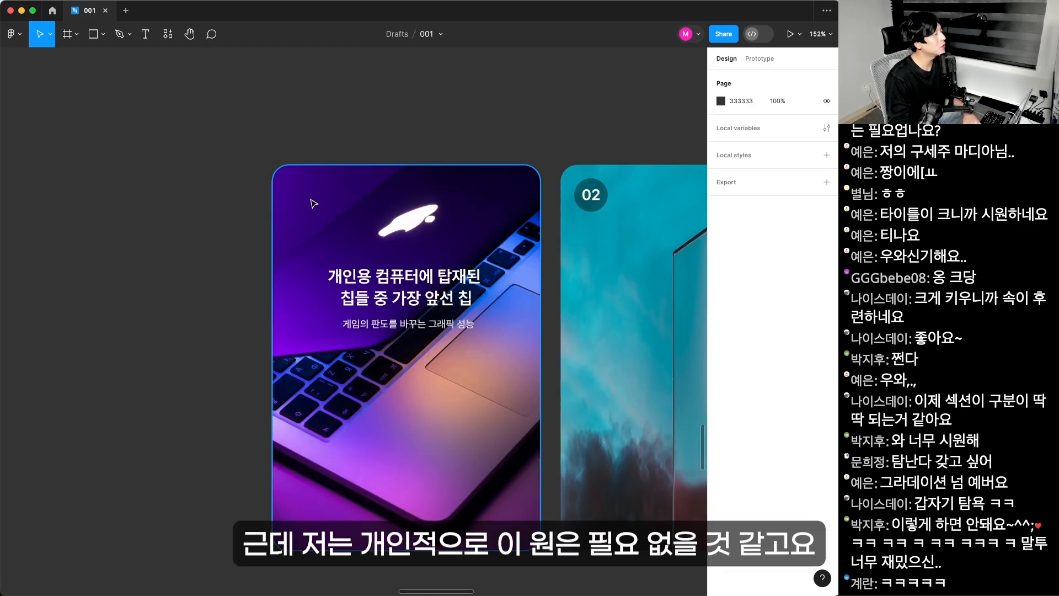
key(super+z)
click(221, 205)
click(317, 199)
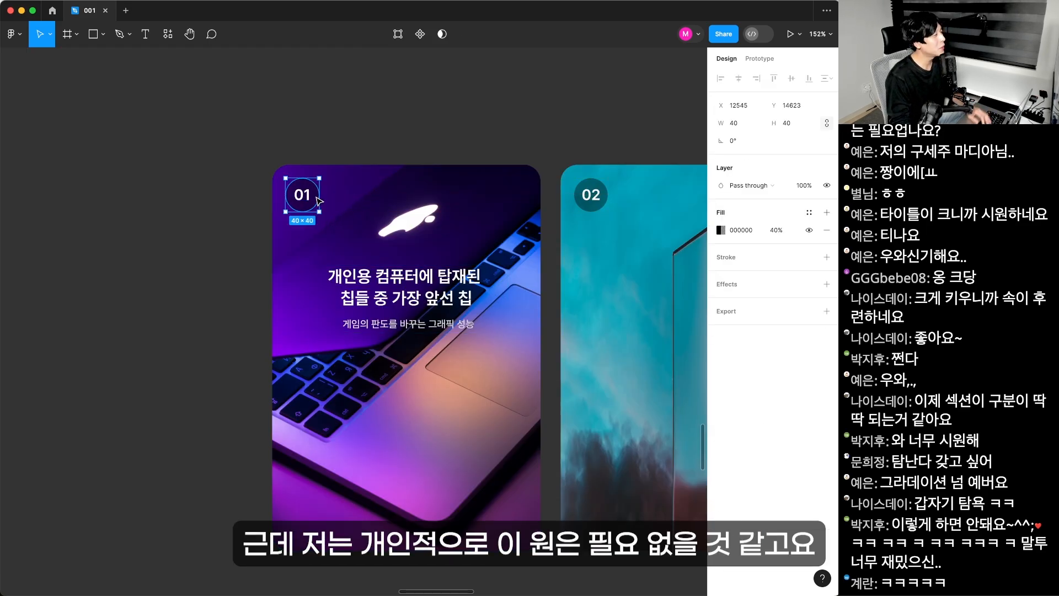
key(Delete)
- Move the first card's number, title and description to its lower left area, aligned along a common left edge
click(309, 200)
scroll(326, 237, up, 5)
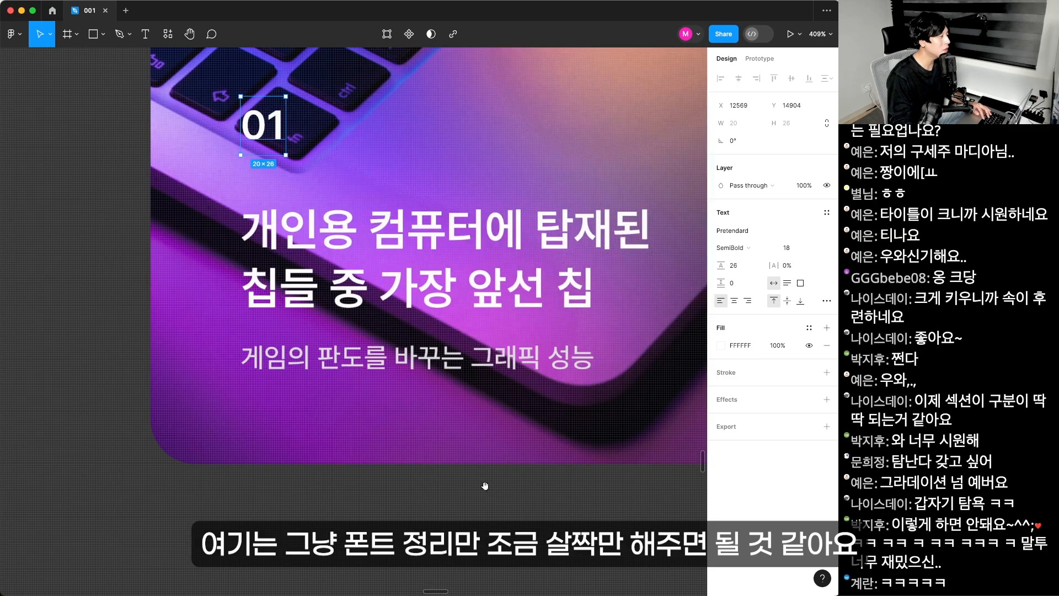
key(super+Tab)
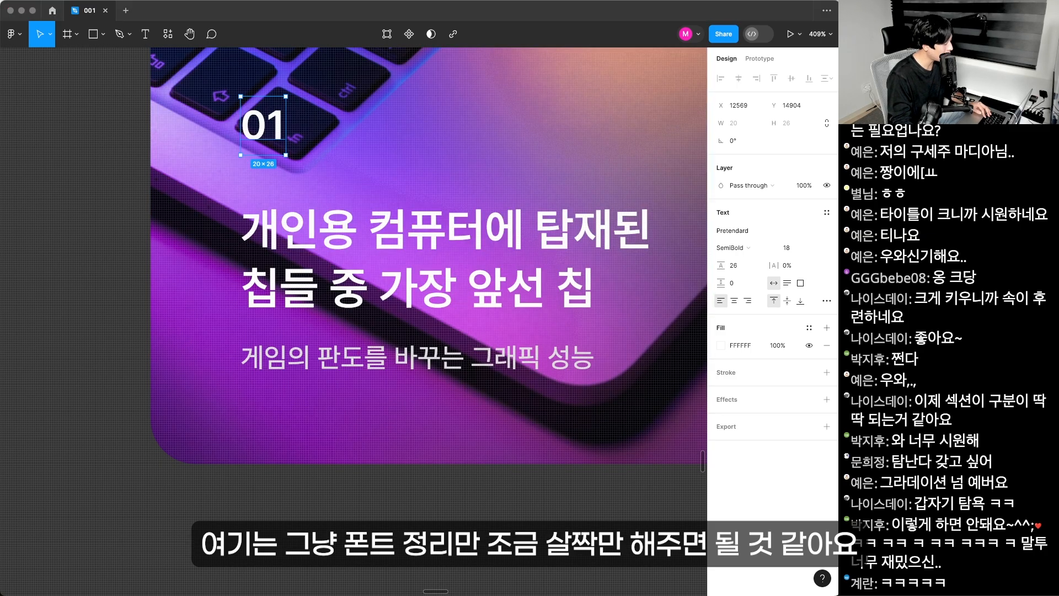
click(419, 366)
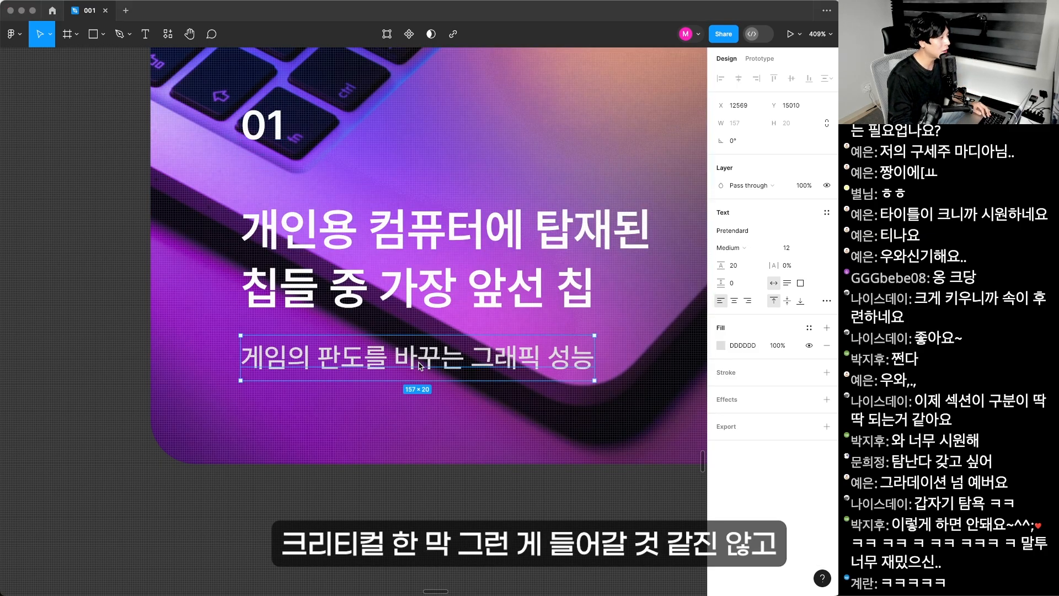
- Overlay the first card's image with a 50% black linear gradient, transparent from about mid-card and darkening towards its lower edge
super+click(466, 400)
click(825, 214)
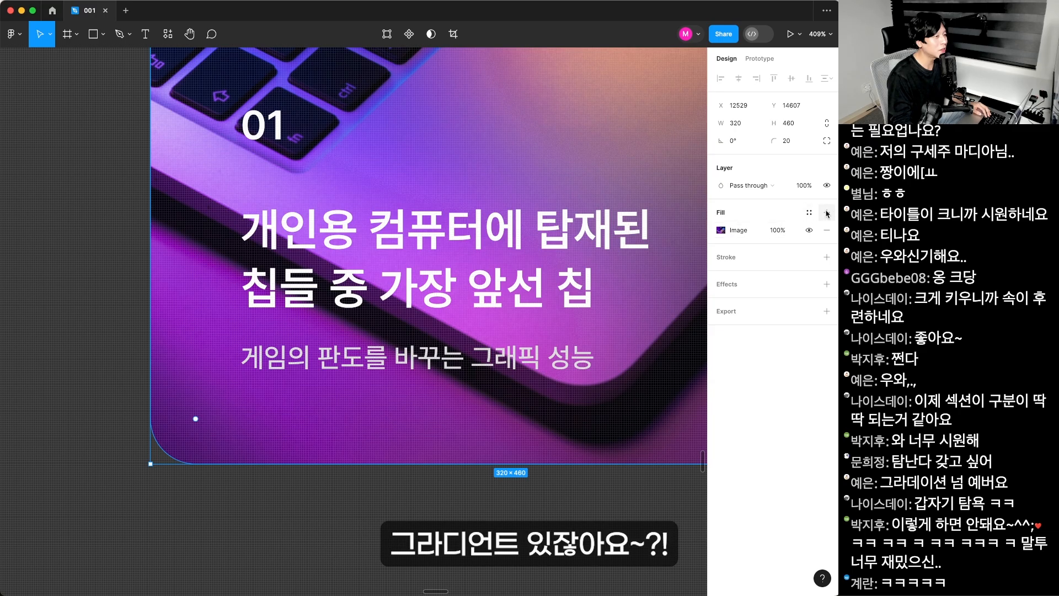
click(826, 213)
click(721, 230)
click(603, 238)
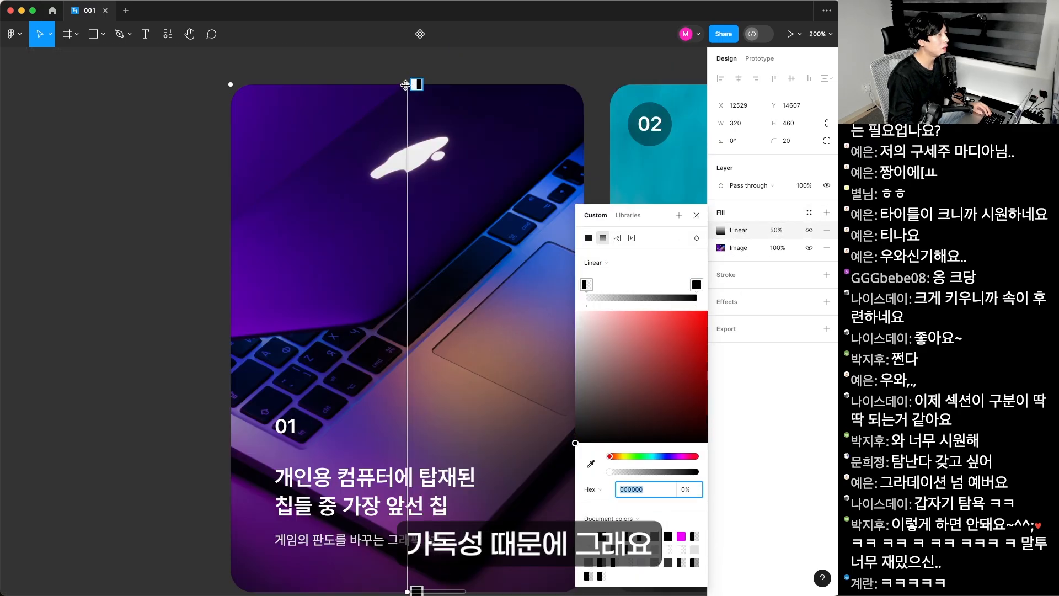
drag(416, 86, 416, 364)
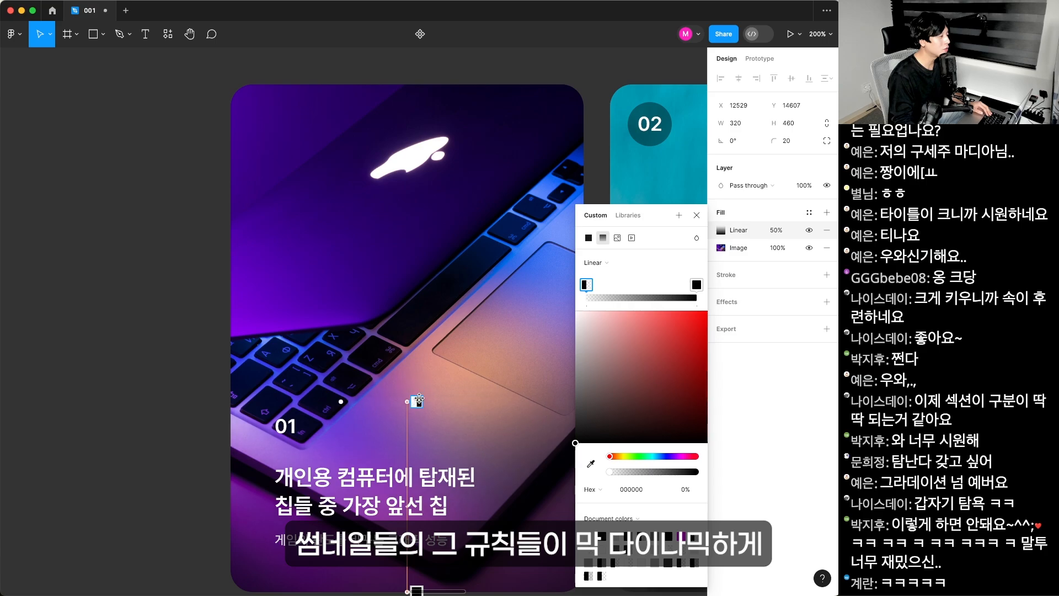
drag(419, 400, 415, 358)
click(177, 336)
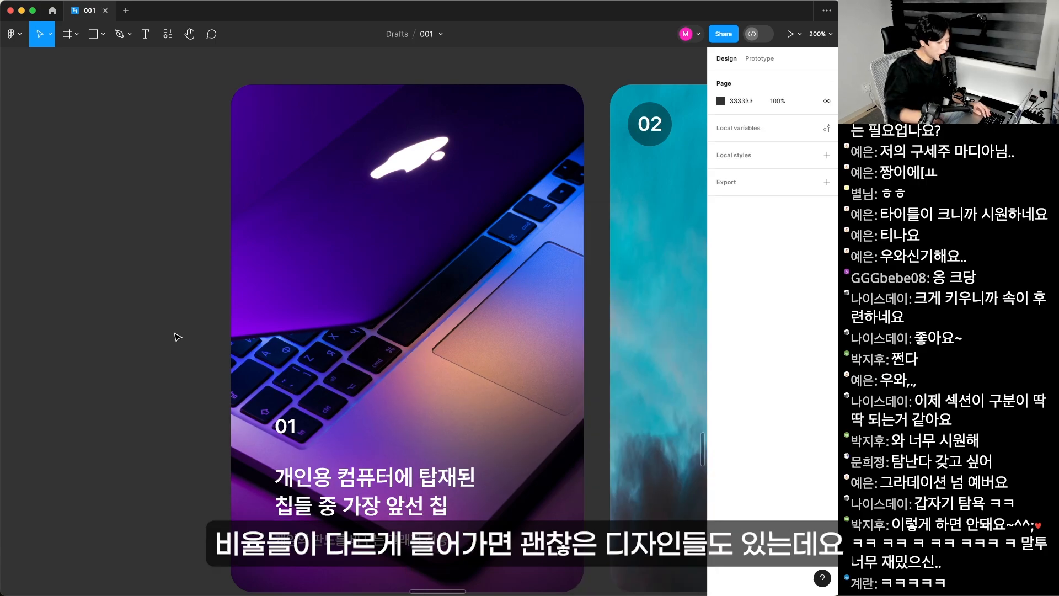
- Change the first card's number from 01 to 1
key(shift+0)
click(322, 375)
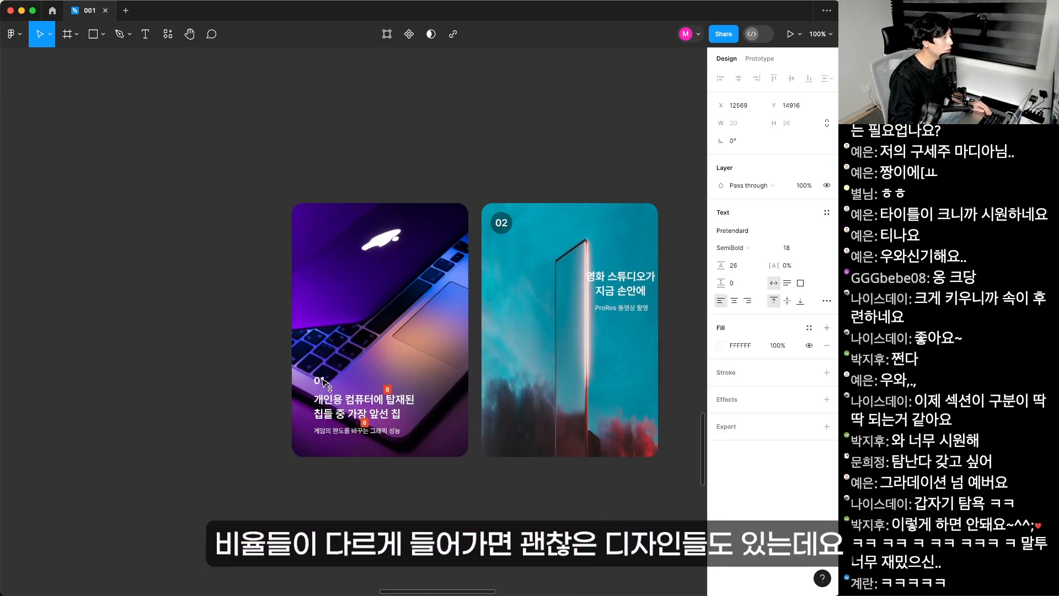
scroll(386, 408, up, 5)
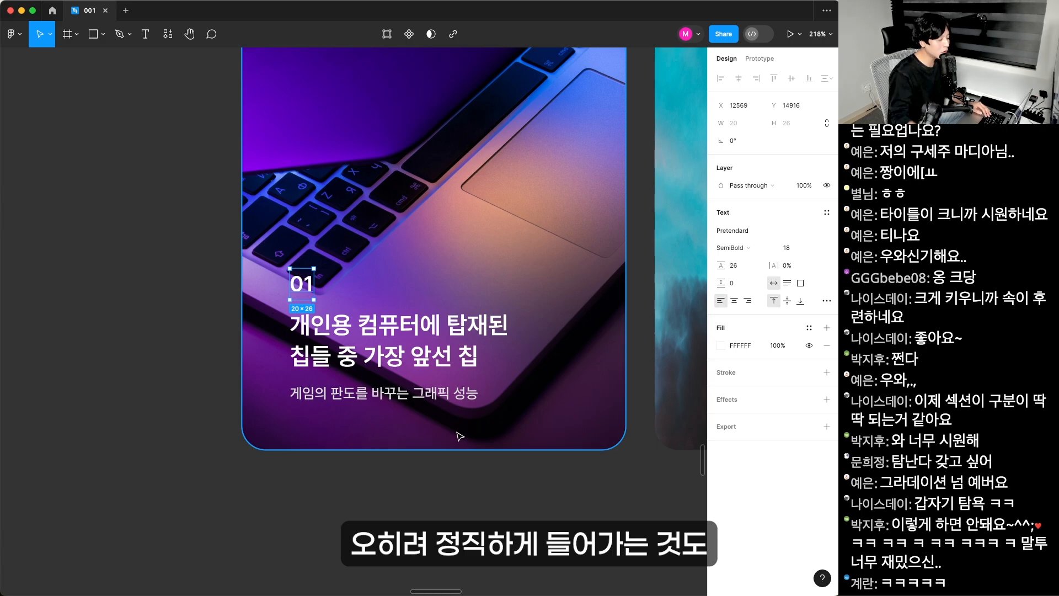
double_click(295, 285)
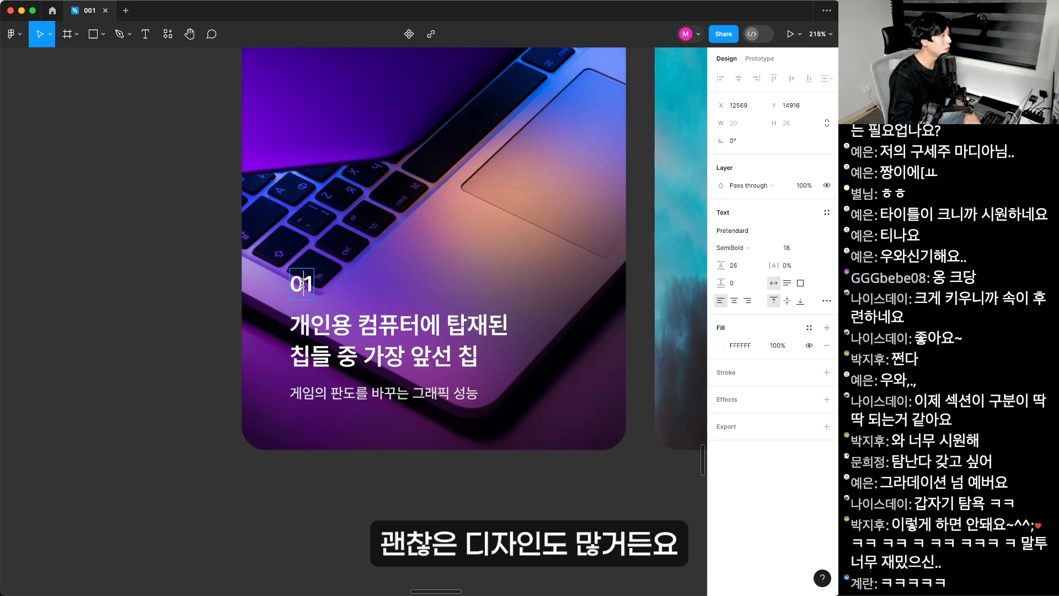
key(BackSpace)
- Set the first card's title to size 24 with a line height of 34
click(750, 267)
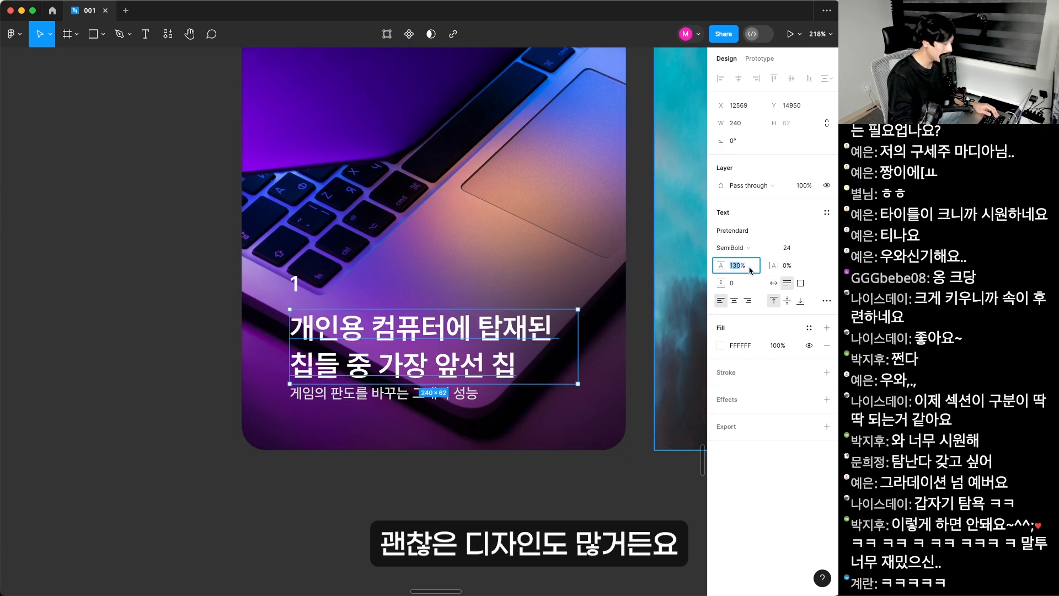
text(3)
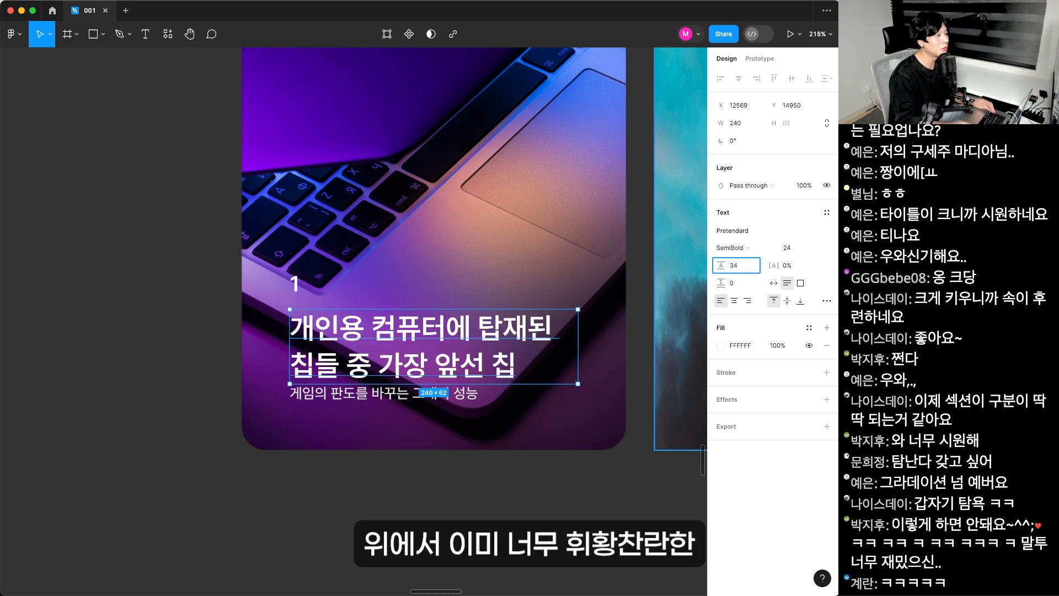
text(4)
key(Return)
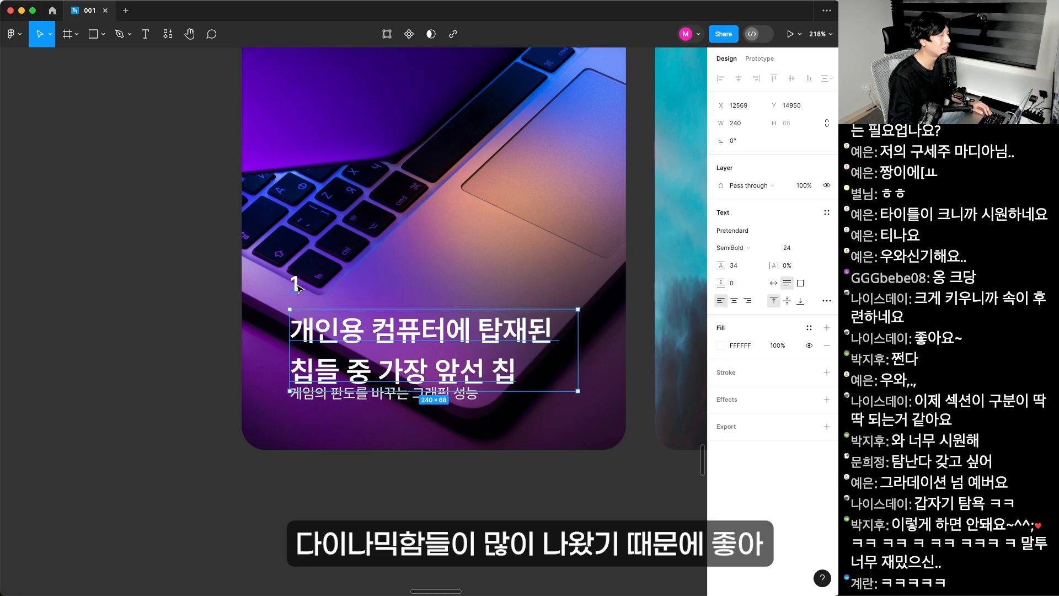
- Set the first card's description to size 14 and the letter spacing of both title and description to -2.5%
click(374, 399)
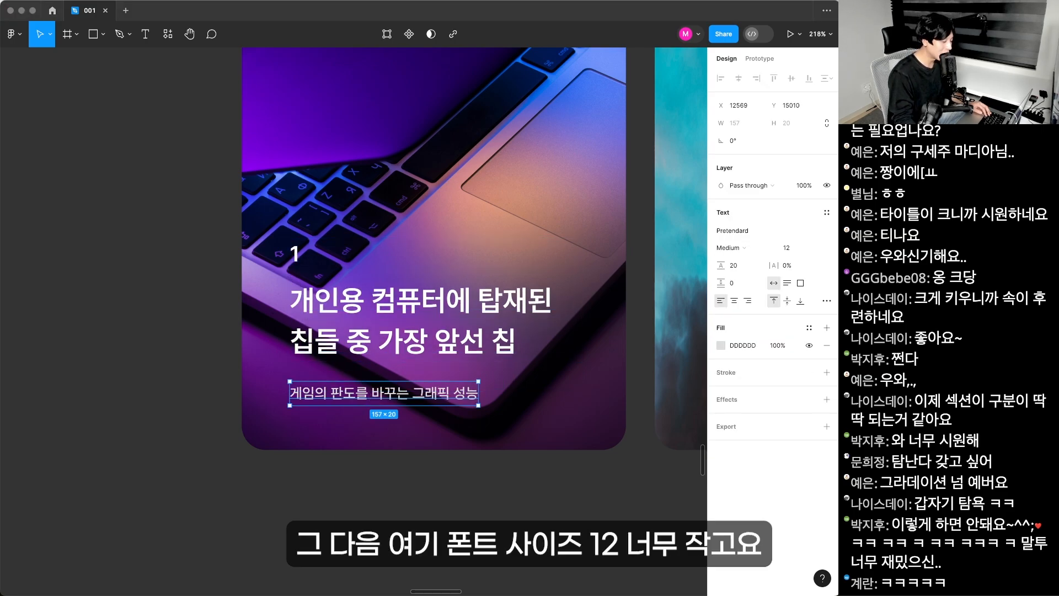
click(796, 248)
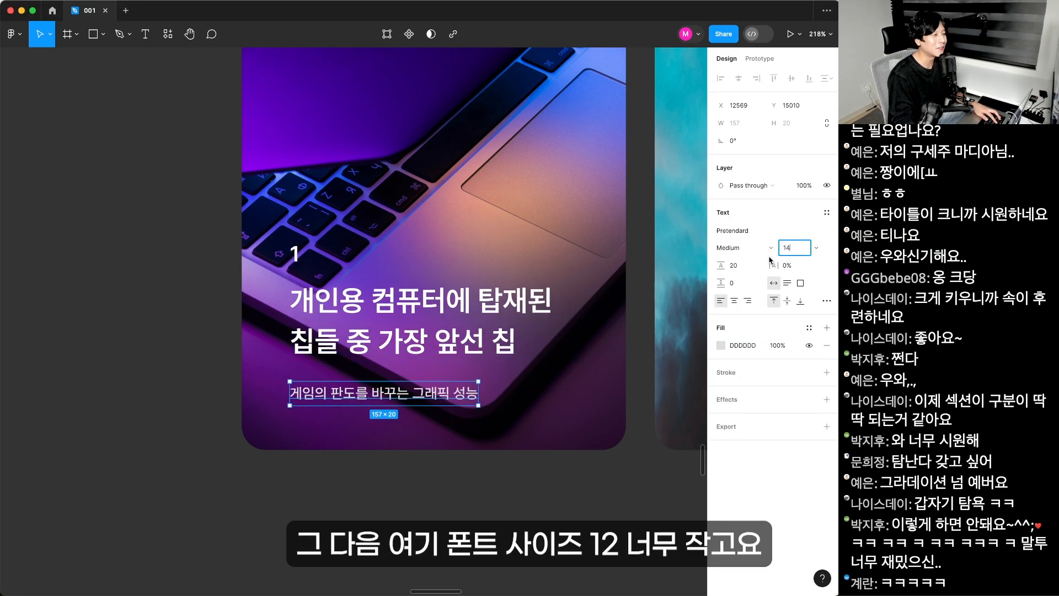
click(796, 268)
shift+click(497, 339)
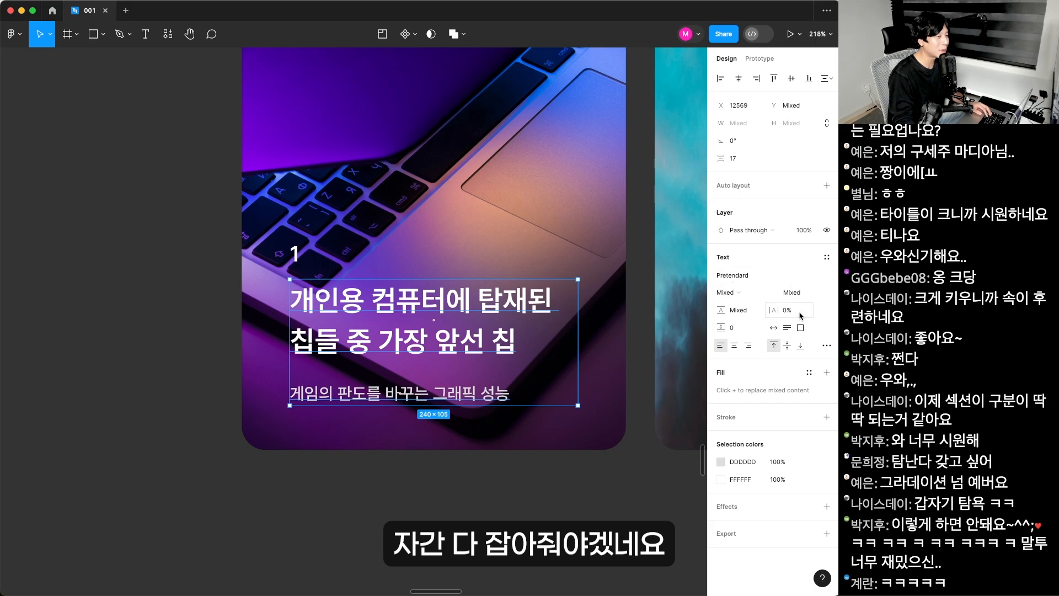
- Move the first card's description up 5 px so it sits 12 px below the title
click(415, 385)
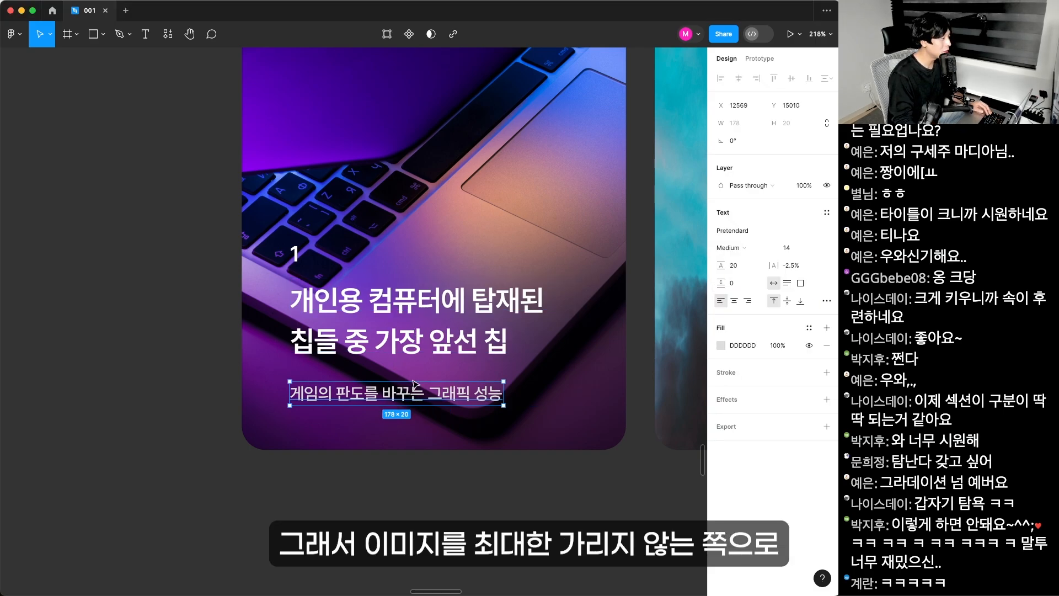
key(Up)
key(Up)
key(Up)
key(Up)
key(Up)
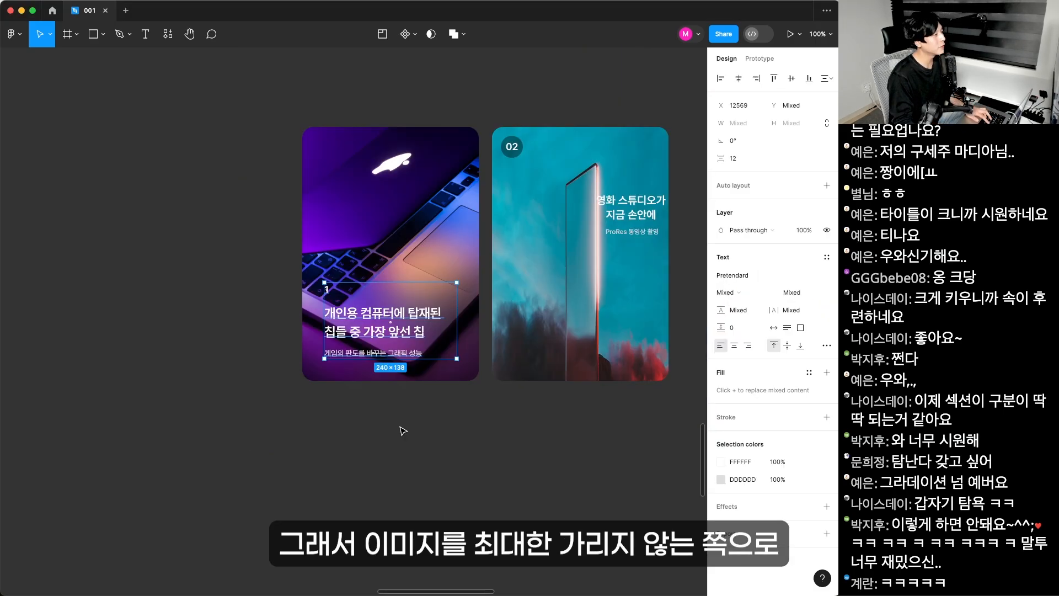
click(405, 431)
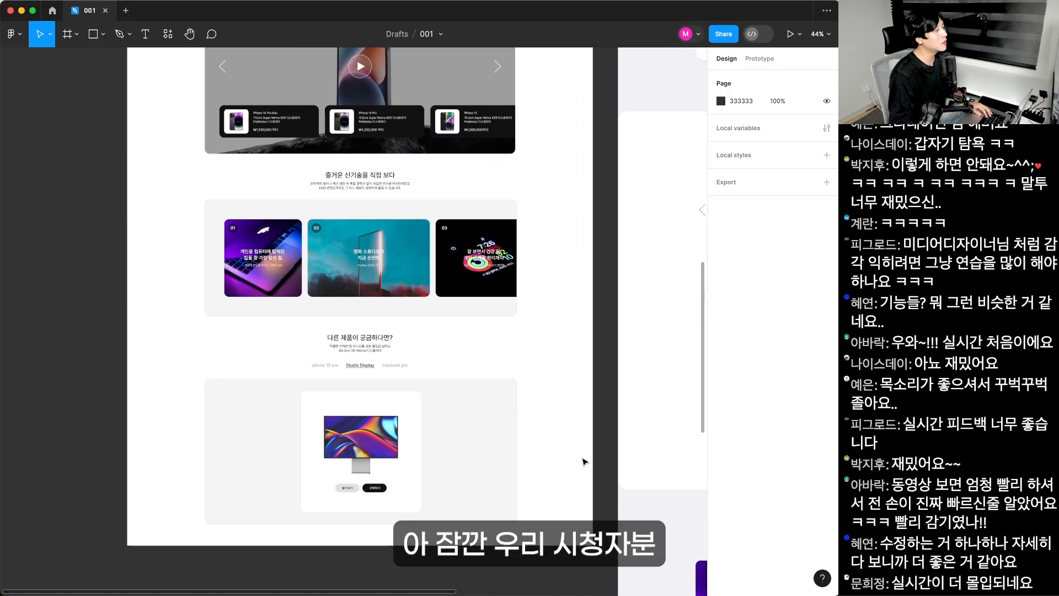
- Try moving the pair of arrow buttons from the fourth card to the area below the card row
scroll(558, 390, up, 5)
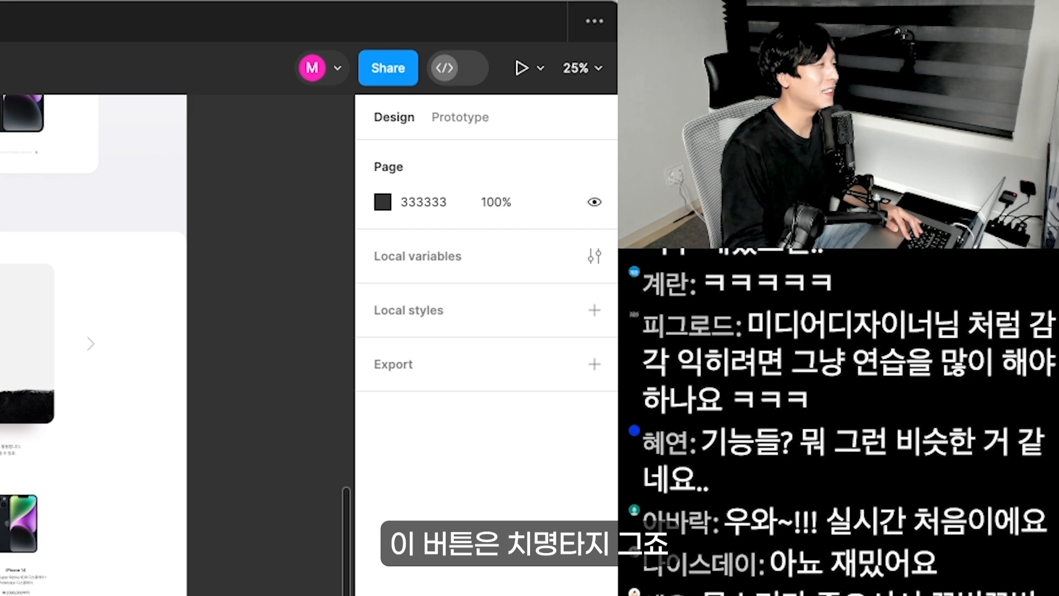
scroll(177, 342, up, 5)
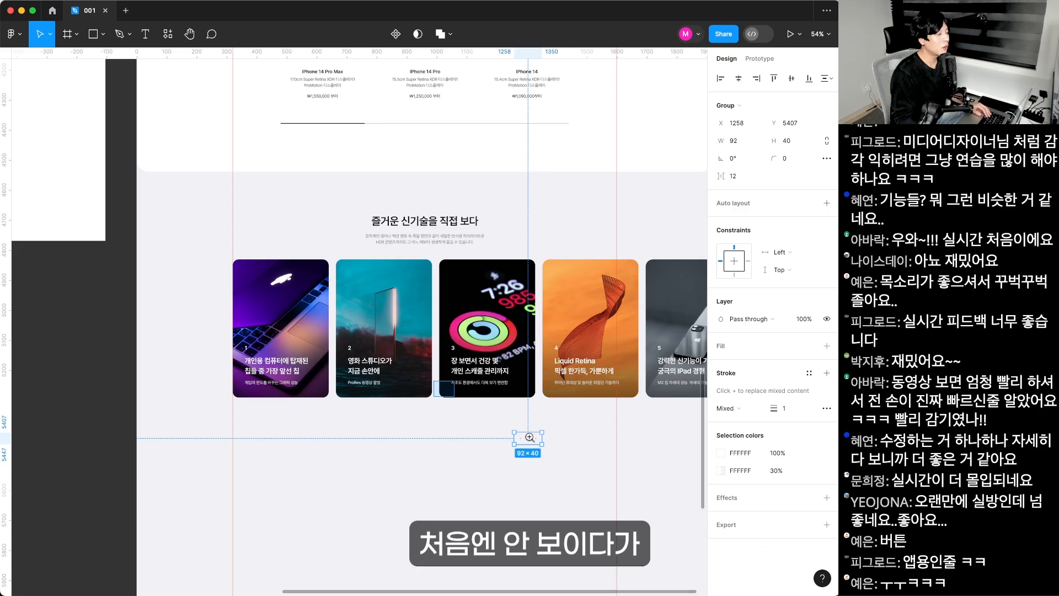
key(shift+2)
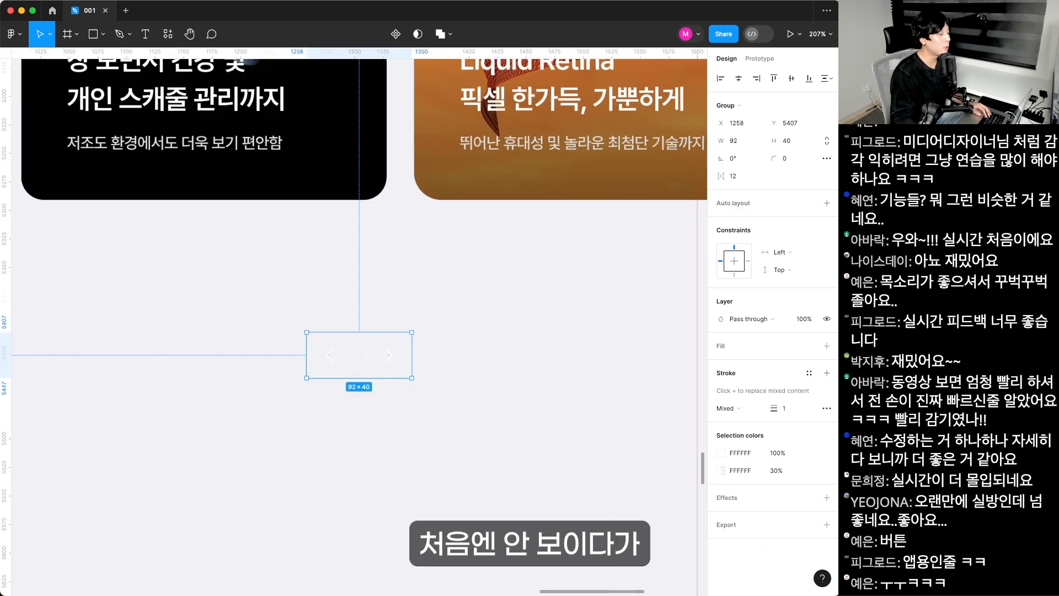
scroll(388, 329, down, 2)
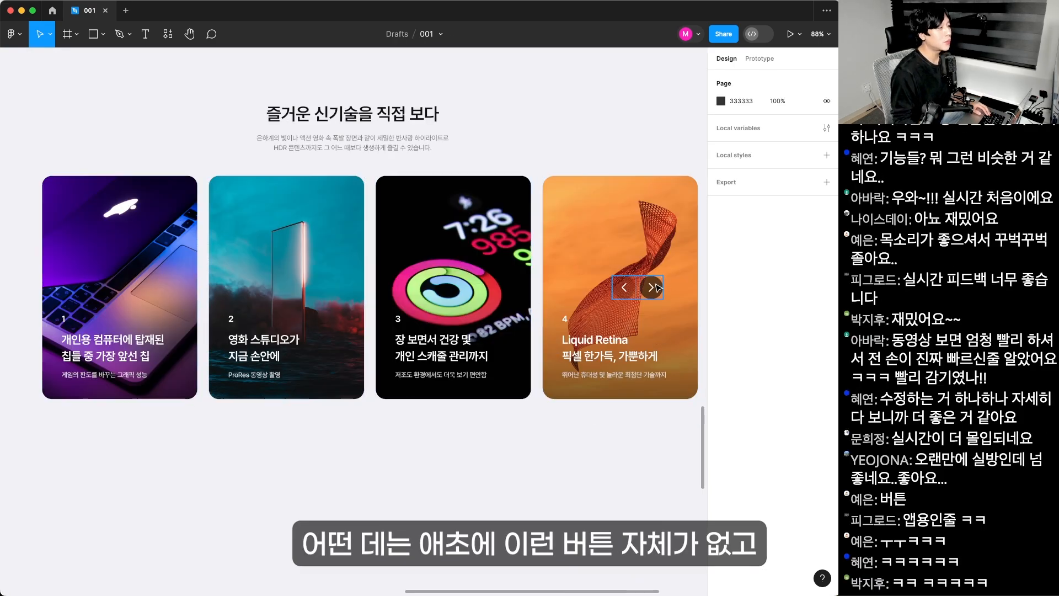
drag(638, 289, 429, 548)
scroll(429, 547, left, 3)
scroll(430, 547, up, 1)
scroll(429, 535, right, 3)
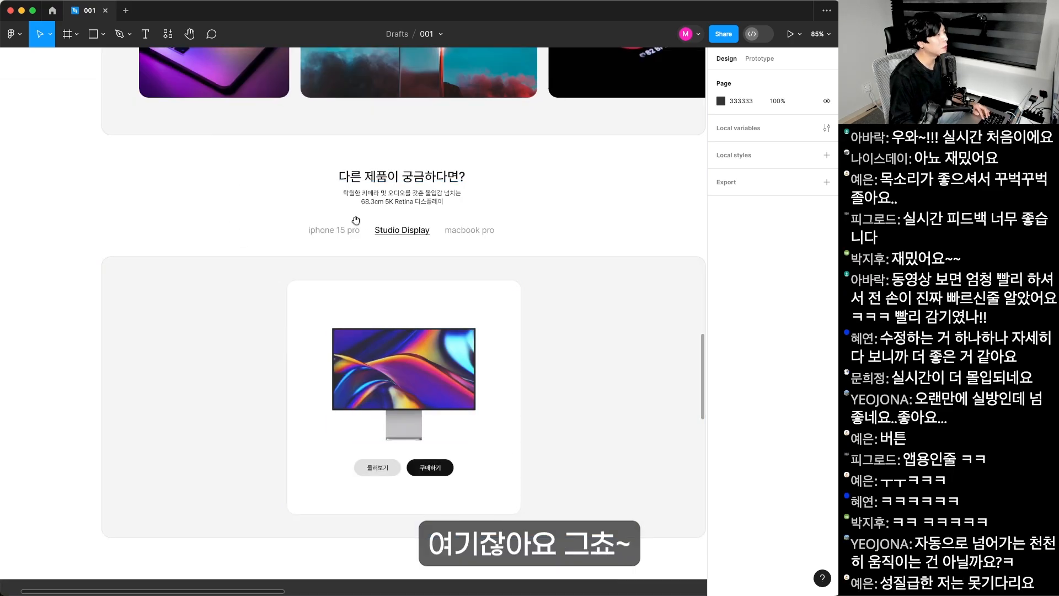
- Try moving the description slightly away from the heading 다른 제품이 궁금하다면? in the original design, and undo the move
drag(158, 129, 642, 514)
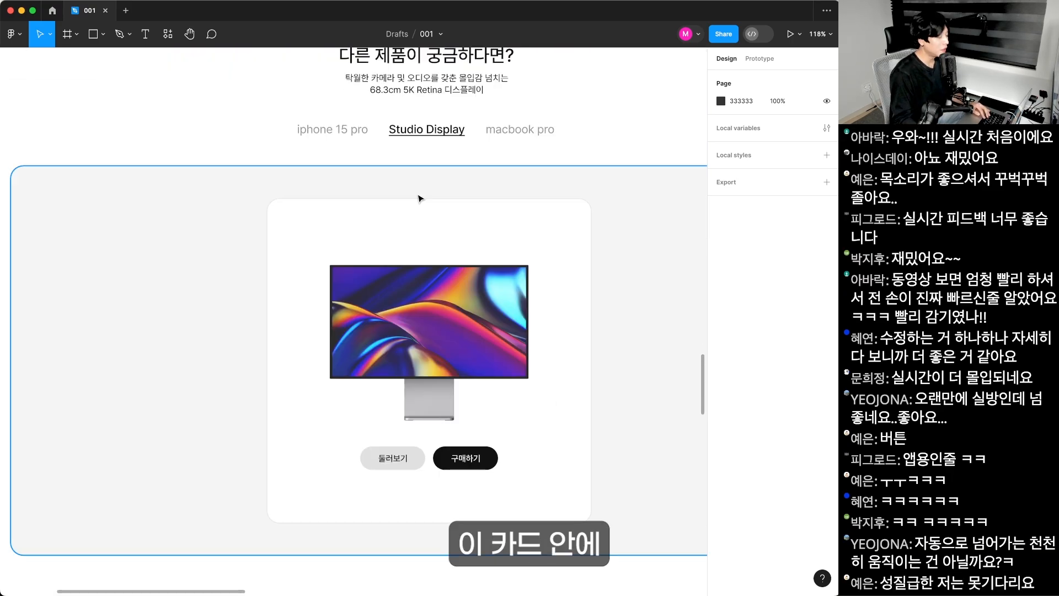
key(shift+0)
click(432, 236)
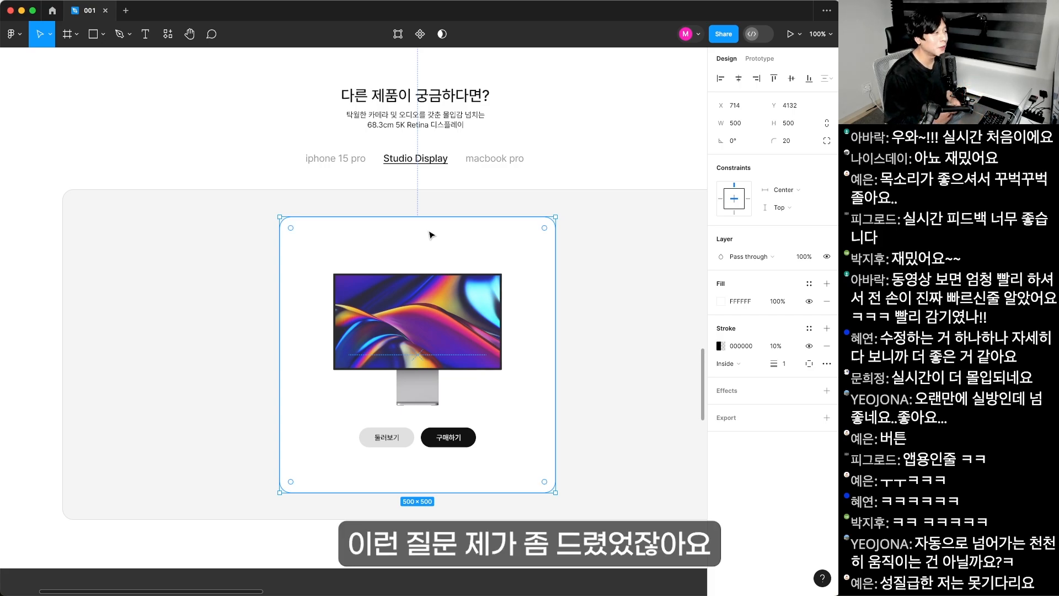
drag(471, 225, 493, 237)
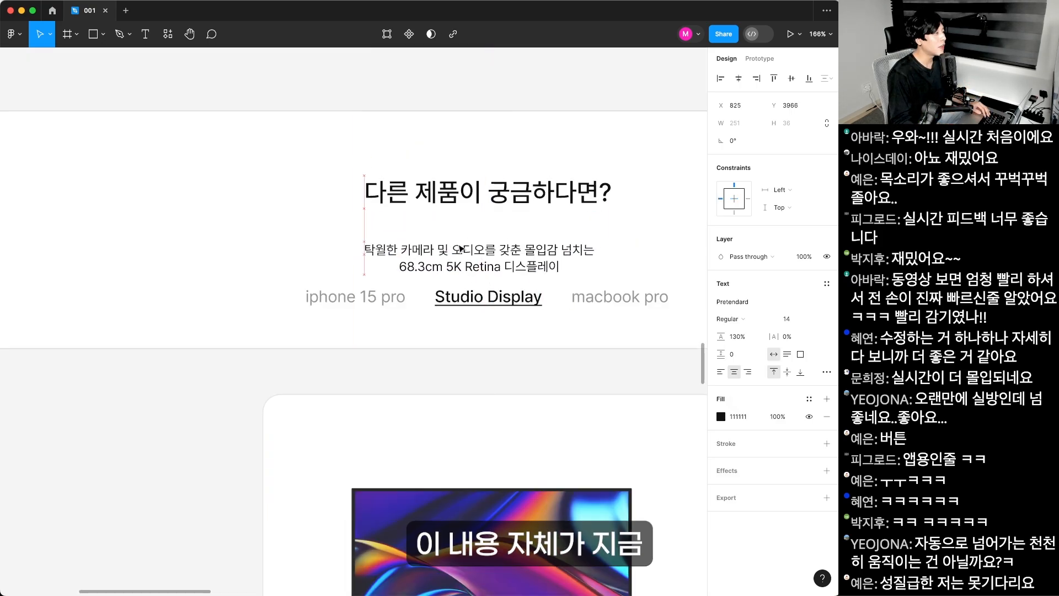
key(super+z)
click(493, 200)
click(496, 232)
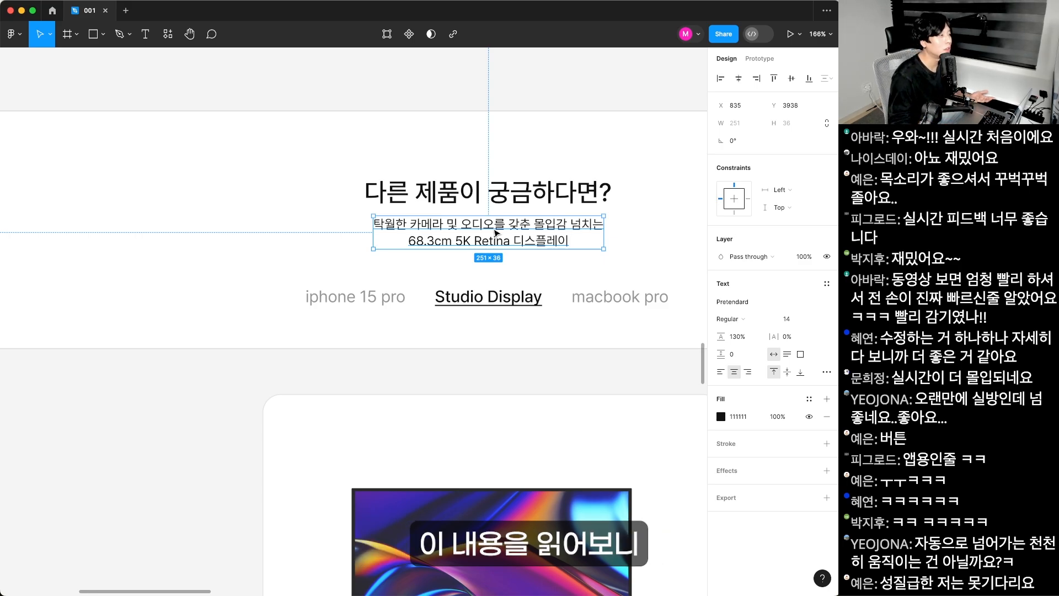
- Try placing the description inside the product card, between the Studio Display image and the buttons, and undo it
scroll(496, 233, down, 3)
drag(530, 165, 534, 504)
scroll(533, 503, down, 3)
drag(513, 375, 512, 518)
drag(518, 385, 520, 334)
click(532, 184)
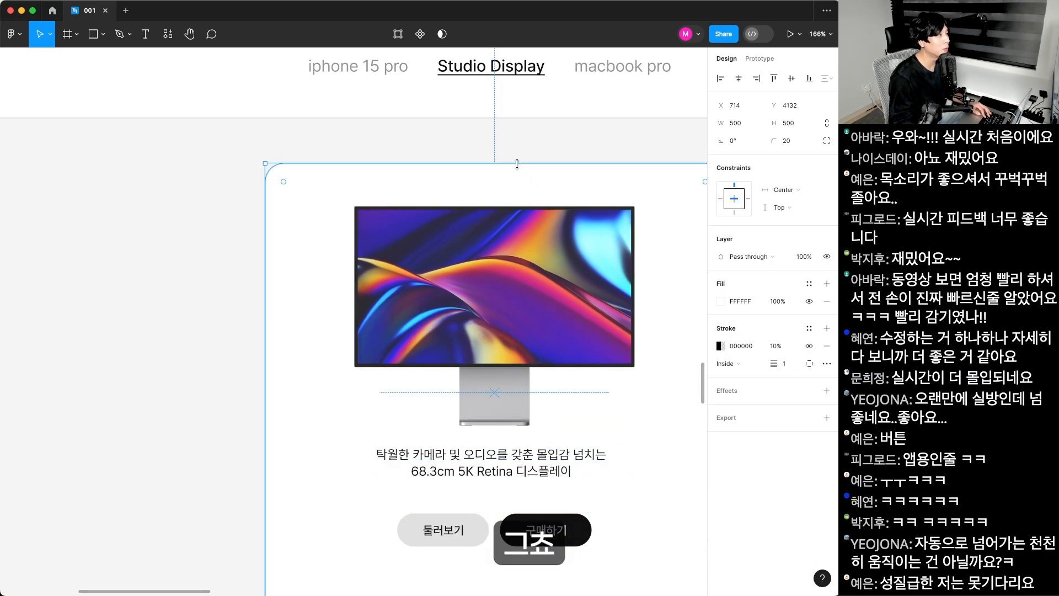
key(super+z)
key(super+z)
- Try the description again over the display image and just above the 둘러보기 and 구매하기 buttons, and undo the moves
drag(504, 125, 499, 253)
click(370, 196)
drag(431, 395, 419, 214)
key(super+z)
drag(502, 321, 501, 457)
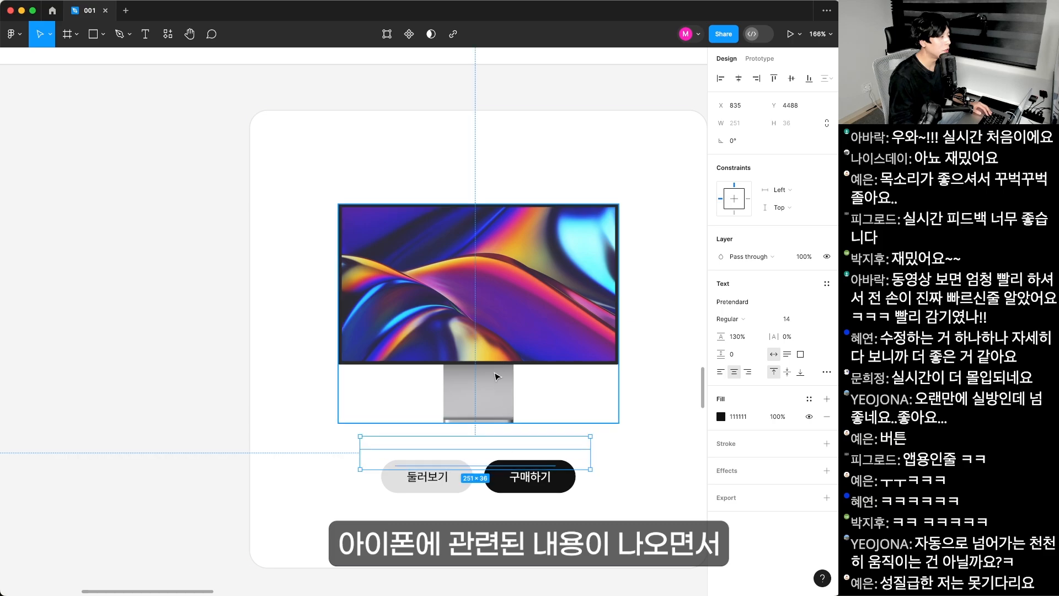
drag(502, 360, 508, 384)
key(super+z)
key(super+z)
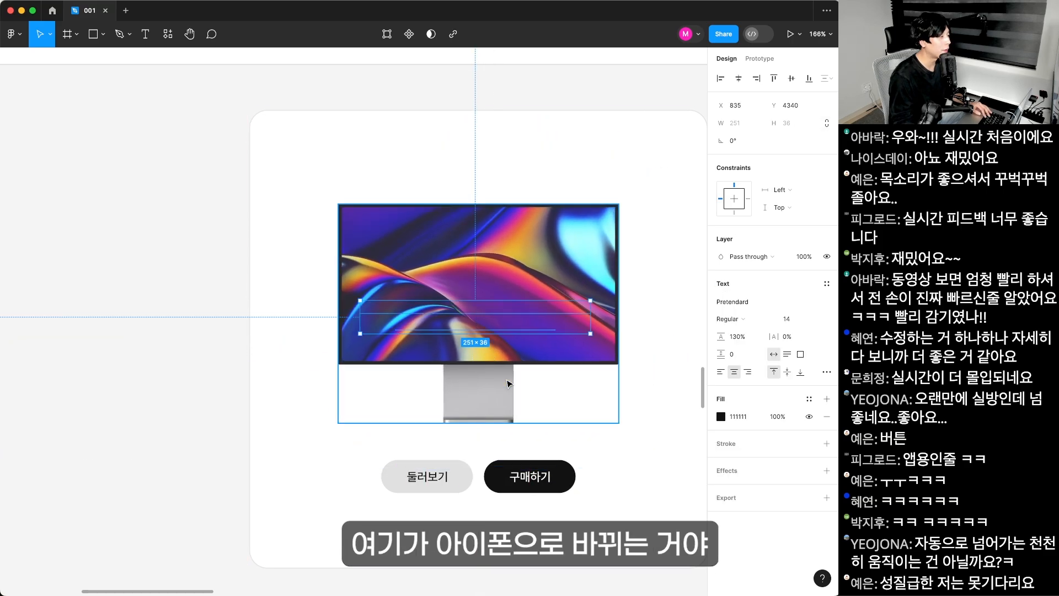
- Try shifting the description below its heading and the product card's contents, undo the shifts, and select the Studio Display image
click(491, 118)
drag(491, 115, 500, 271)
scroll(491, 231, up, 3)
drag(460, 196, 476, 218)
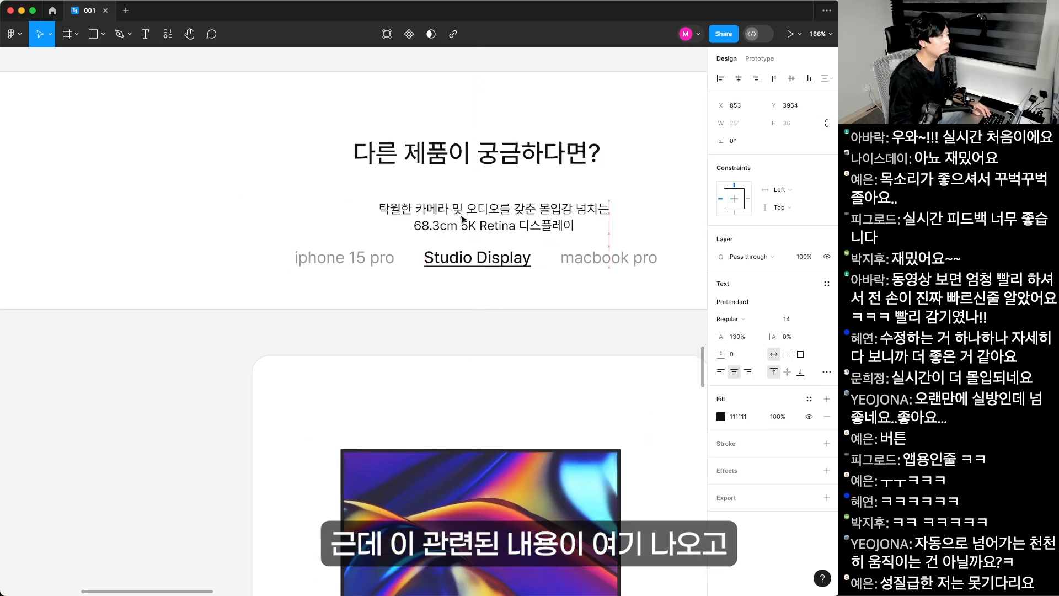
key(super+z)
key(super+z)
scroll(476, 293, down, 5)
drag(473, 293, 504, 323)
key(super+z)
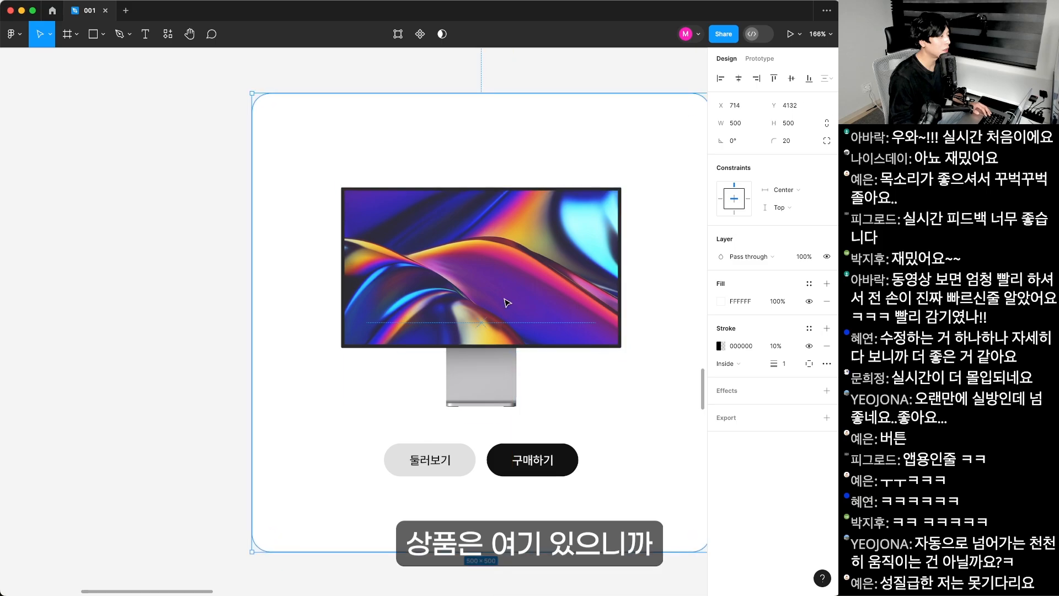
click(506, 306)
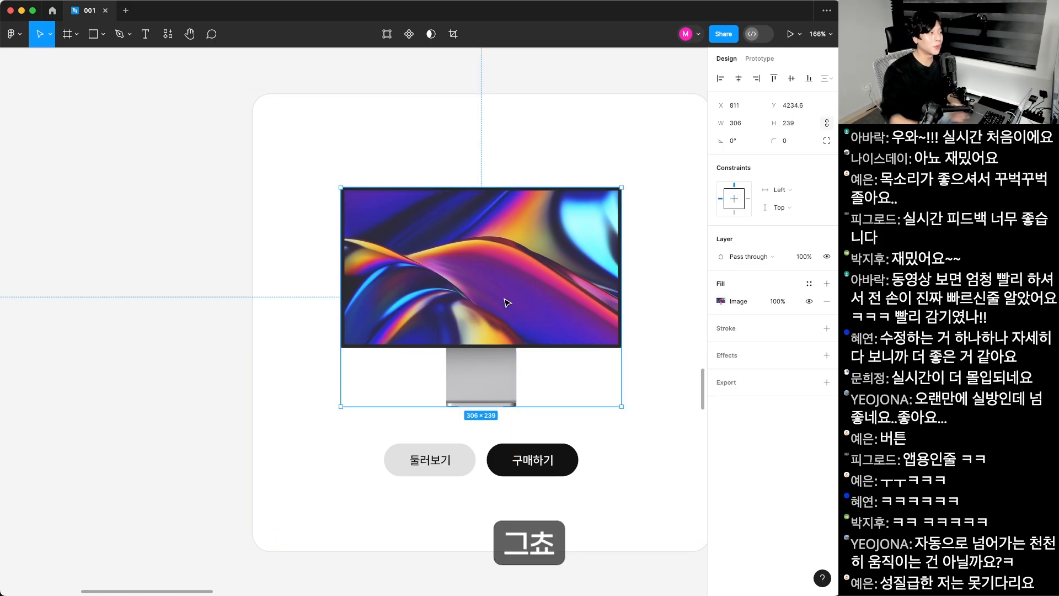
- Duplicate the 즐거운 신기술을 직접 보다 heading and its description below the card row, directly above the 다른 제품이 궁금하다면? heading
drag(508, 353, 508, 372)
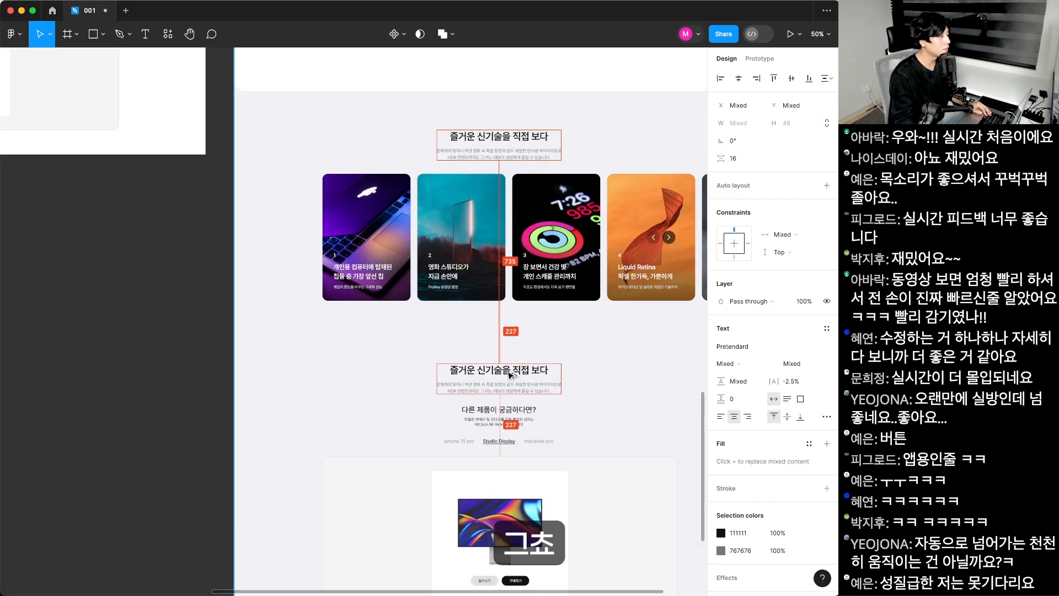
scroll(571, 455, up, 5)
click(568, 371)
scroll(568, 372, left, 3)
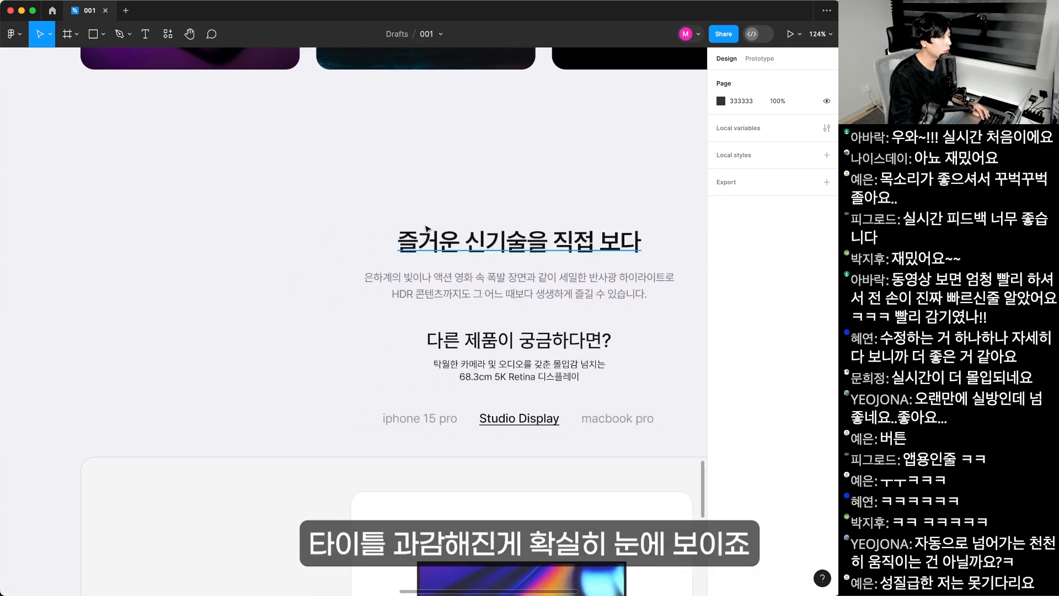
- Make the section heading and Studio Display tab bolder, and set the iphone 15 pro and macbook pro tabs to text size 28
click(559, 341)
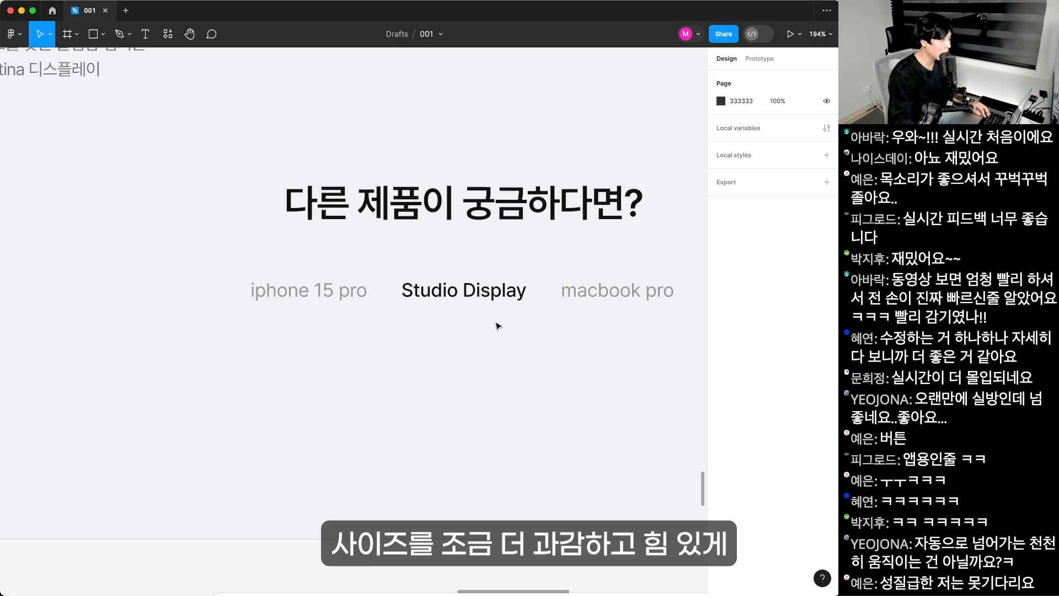
click(496, 291)
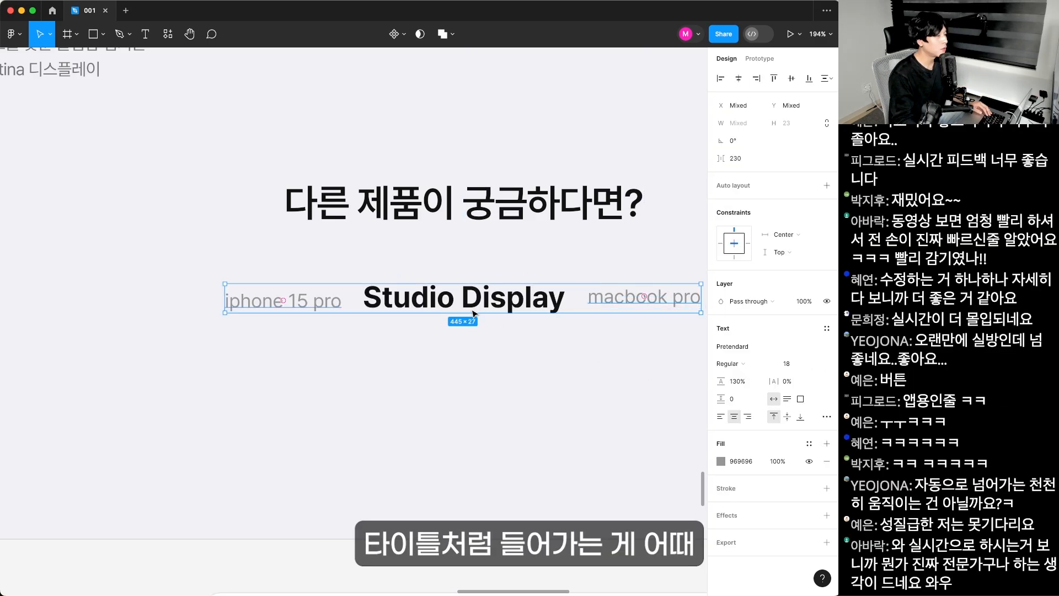
click(798, 366)
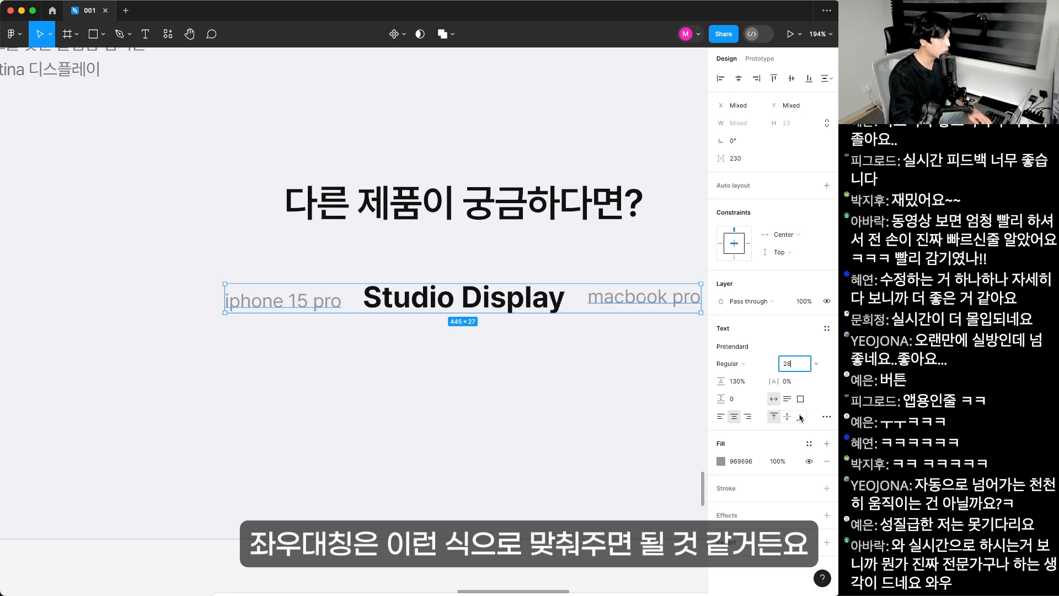
key(Return)
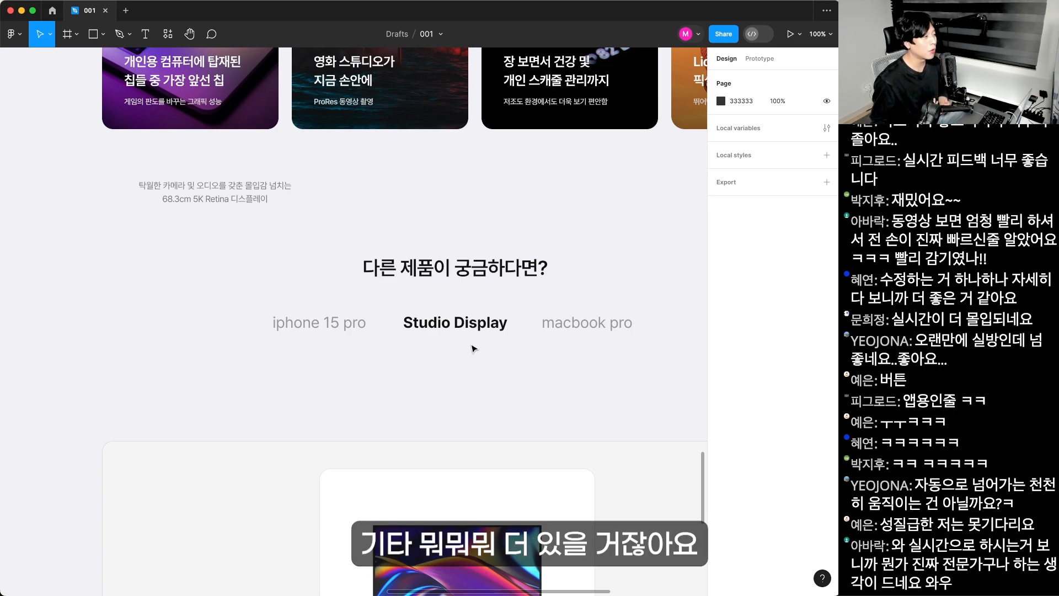
- Try extending the product tab row with extra copies of the macbook pro tab
drag(253, 311, 616, 368)
click(525, 375)
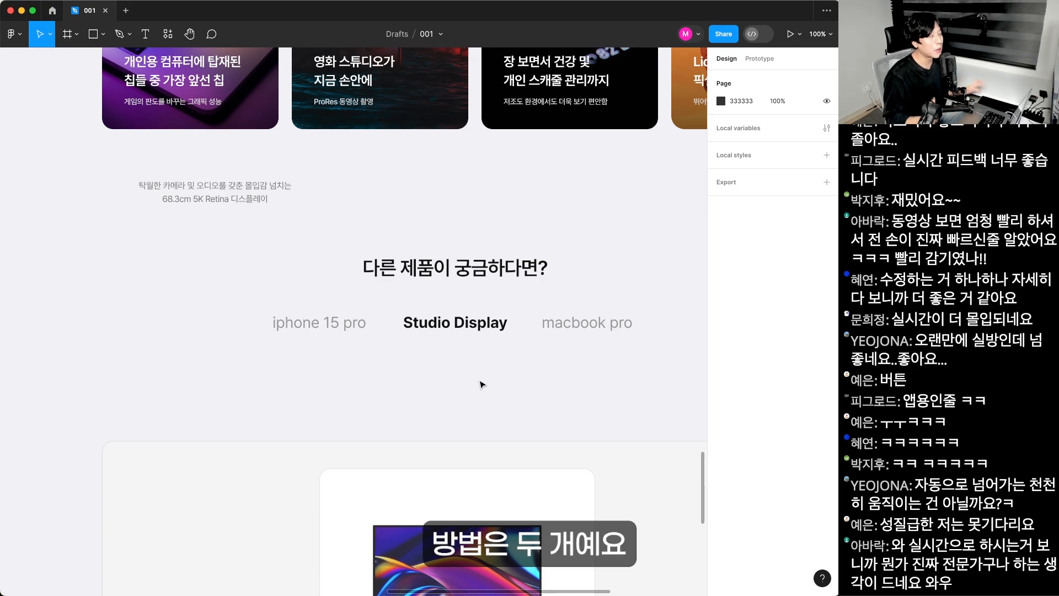
drag(620, 323, 649, 325)
click(520, 328)
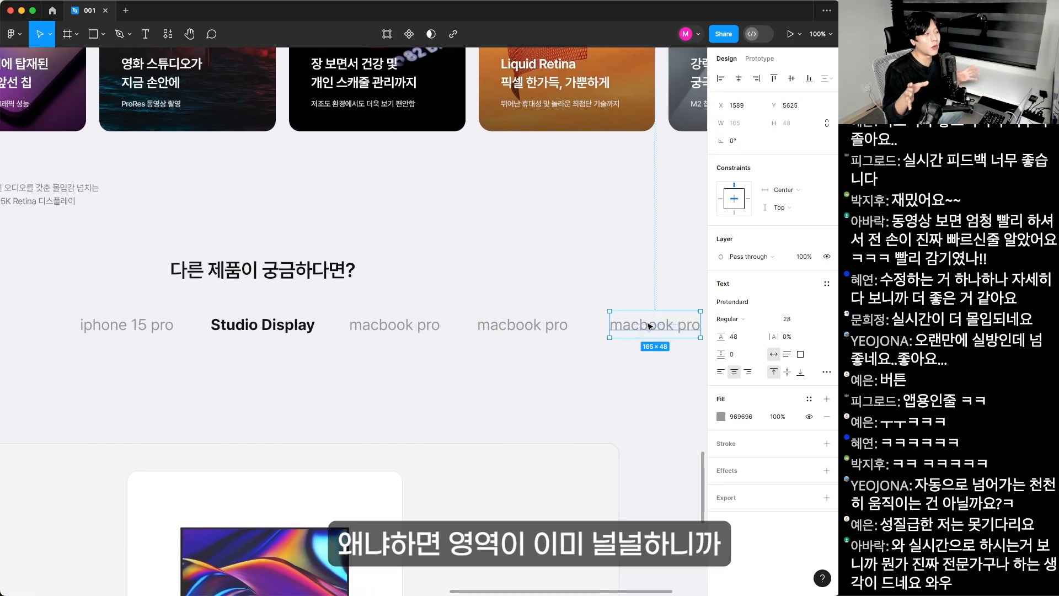
key(Escape)
- Draw a small chevron arrow beside the Studio Display tab with the Pen tool
scroll(649, 326, up, 5)
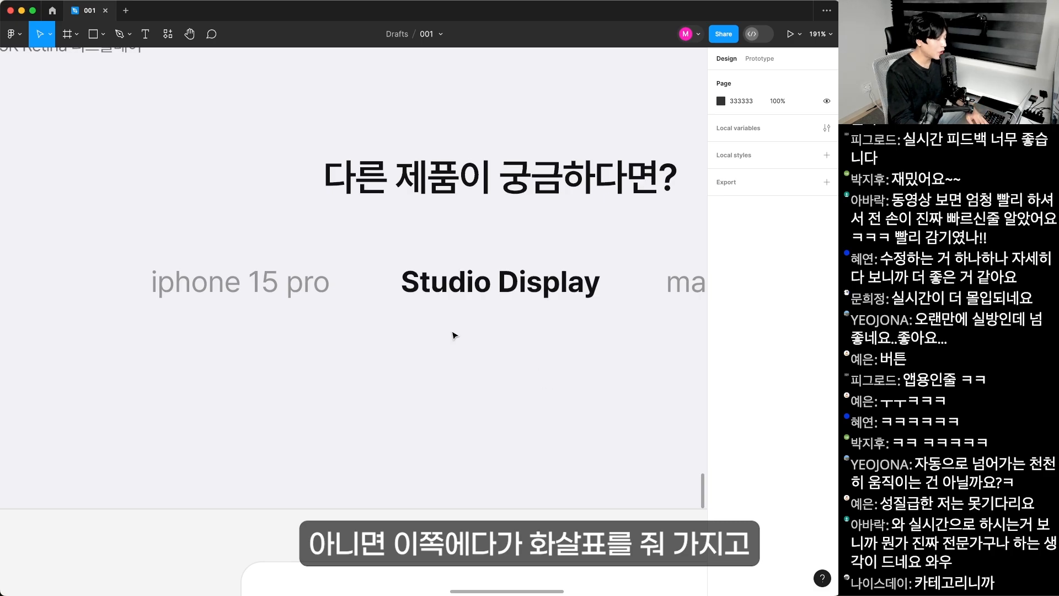
key(p)
click(371, 271)
key(Escape)
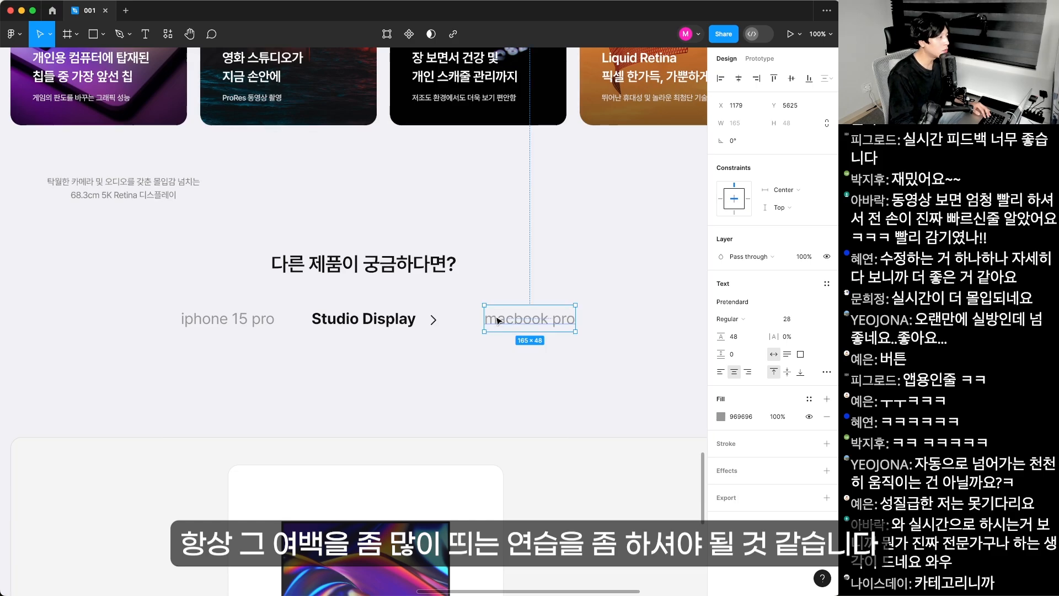
- Capitalize the first letter of the macbook pro tab so it reads Macbook pro
double_click(499, 321)
drag(498, 321, 470, 327)
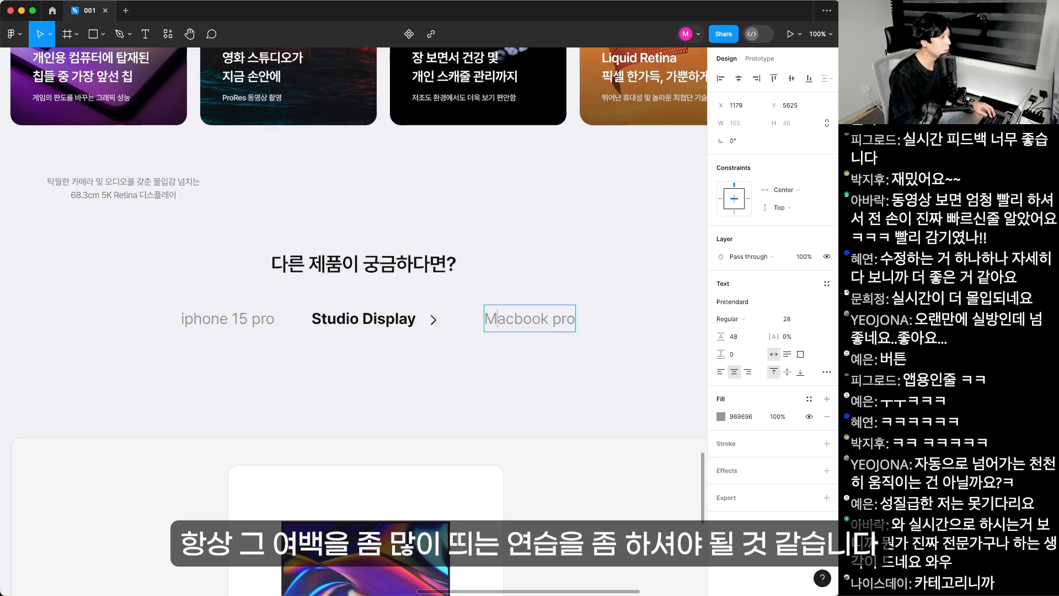
key(Escape)
key(Escape)
- Delete the grey panel and the white card behind the Studio Display image and its buttons
key(minus)
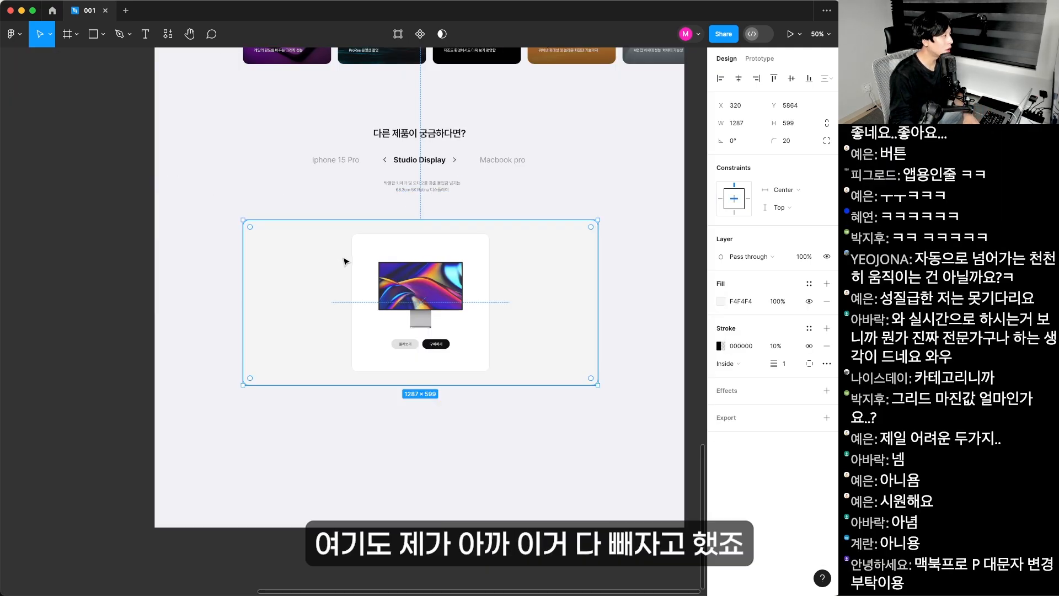
click(363, 255)
key(Delete)
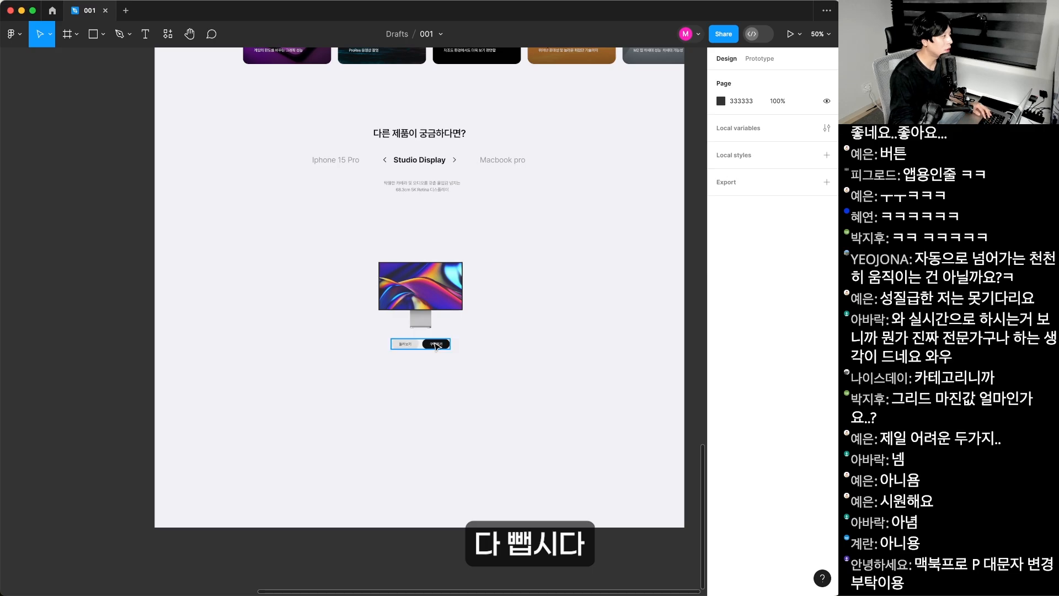
- Reuse the 둘러보기 and 구매하기 buttons from the iPhone 15 구입하기 section below the Studio Display description
scroll(436, 345, up, 5)
key(minus)
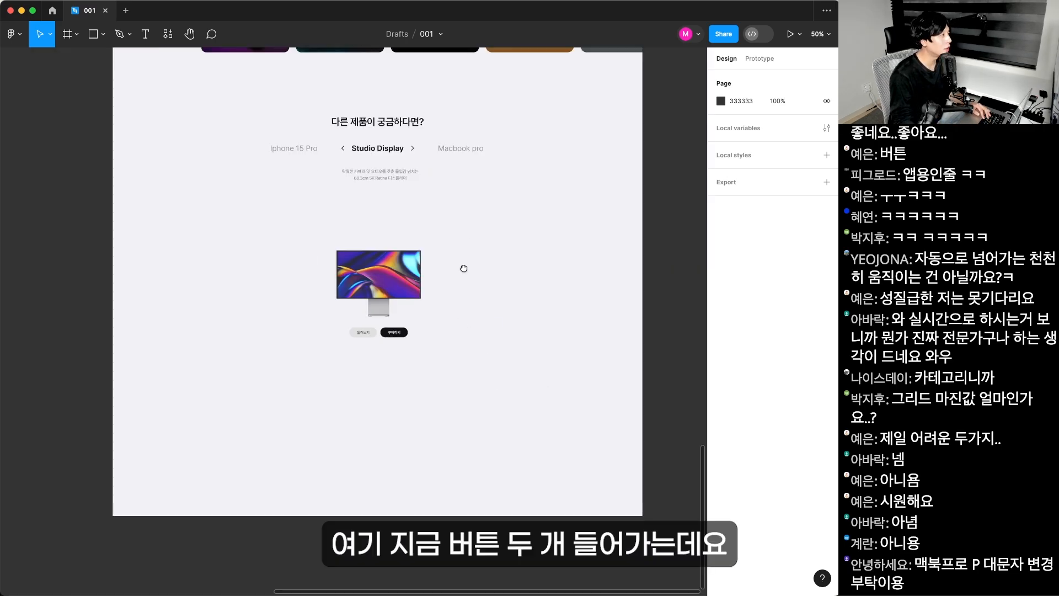
scroll(463, 322, down, 10)
scroll(511, 195, up, 5)
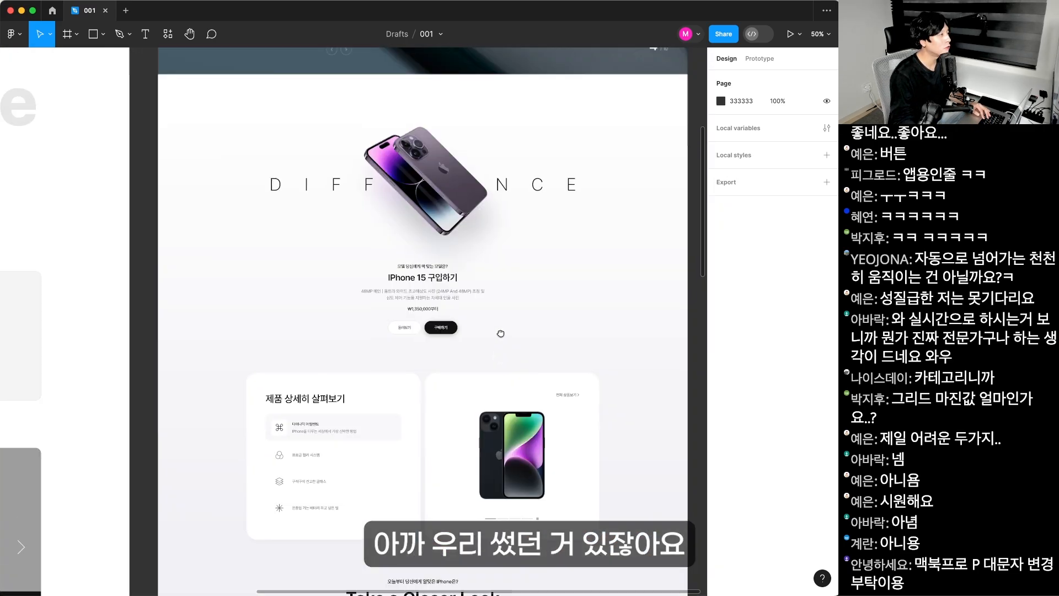
click(441, 336)
scroll(392, 465, down, 5)
scroll(392, 465, left, 3)
drag(392, 465, 516, 192)
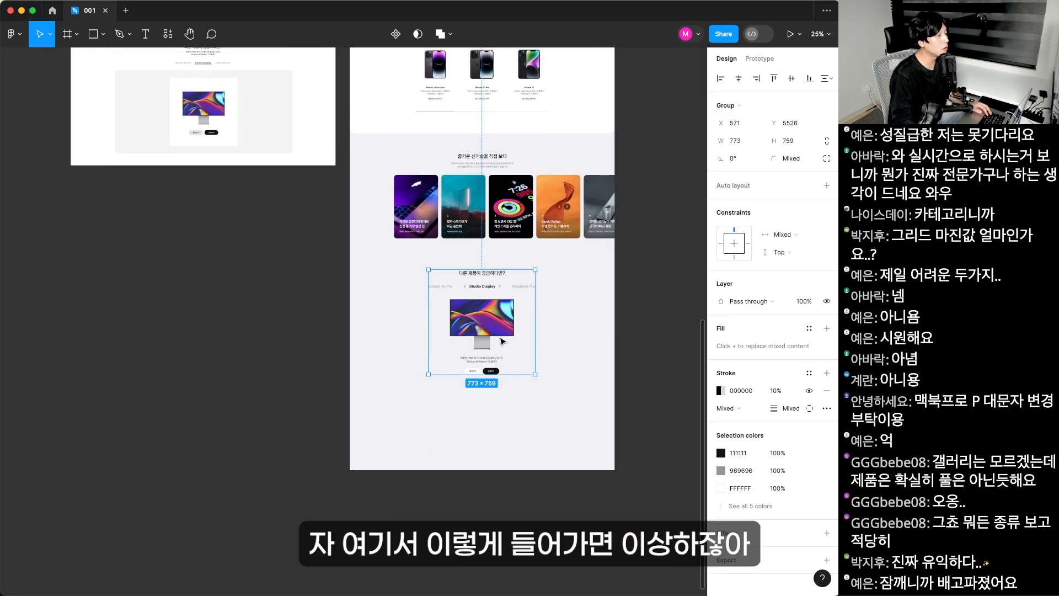
- Place a full-width white panel with rounded corners behind the 다른 제품이 궁금하다면? section
drag(502, 341, 622, 478)
scroll(248, 192, right, 5)
click(339, 196)
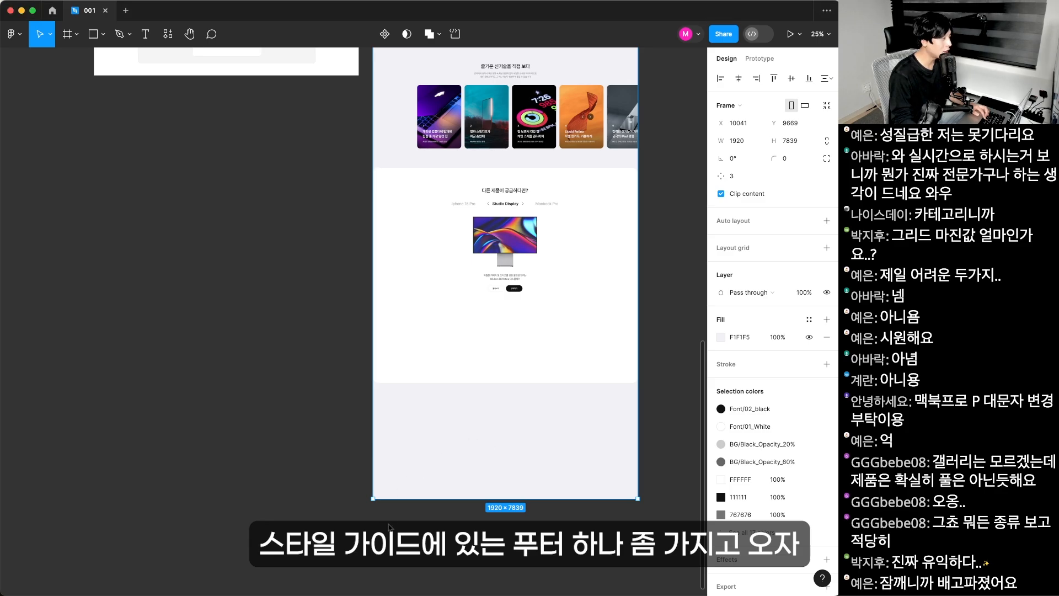
- Insert the Footer 샘플 component at full page width below the Studio Display buttons and nudge it down slightly
click(471, 366)
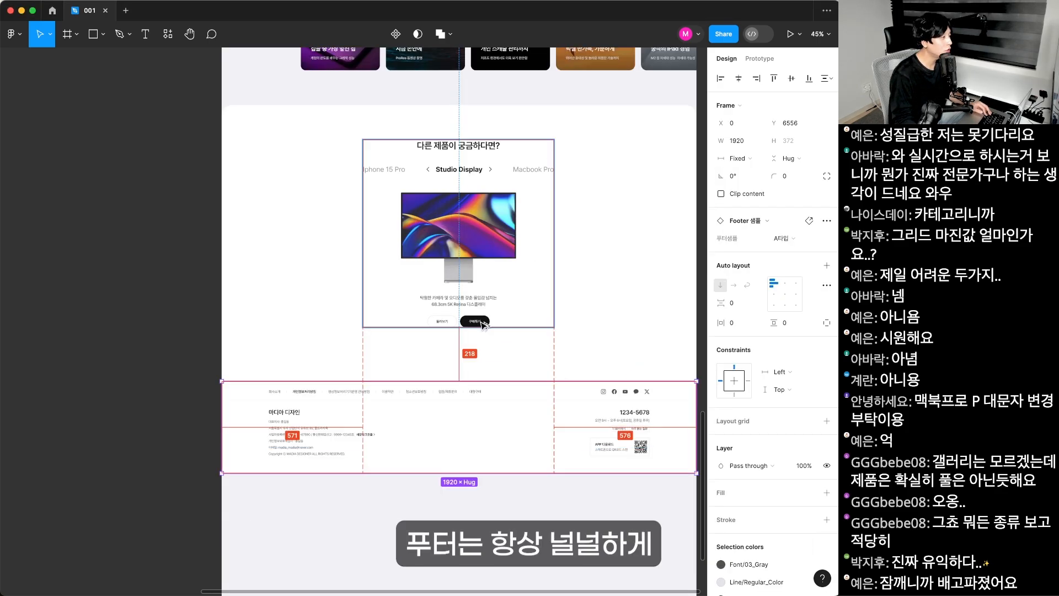
key(Down)
key(alt)
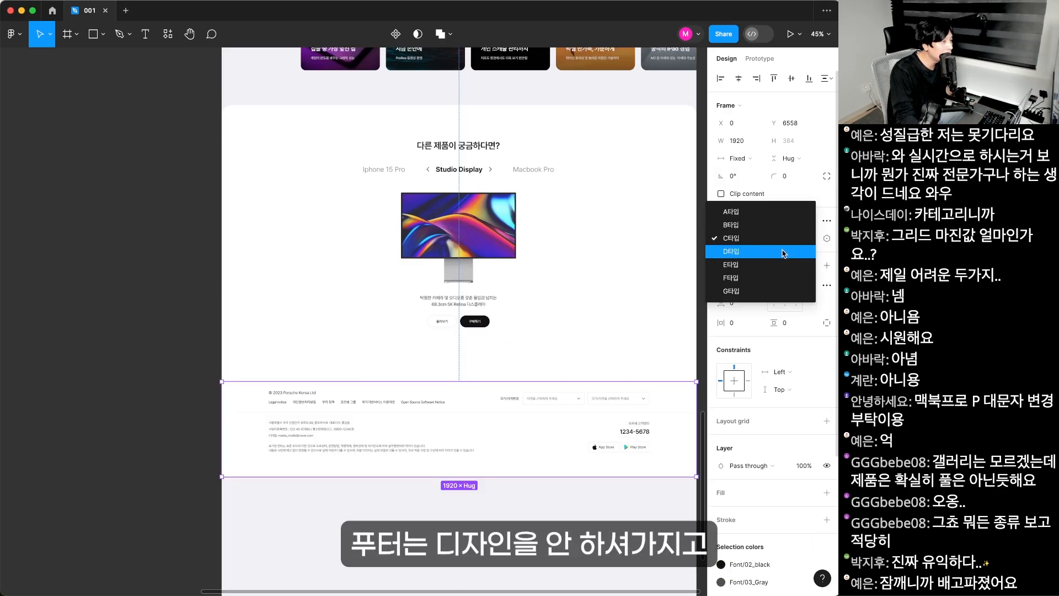
- Try the D타입 and E타입 variants for the footer component
click(784, 253)
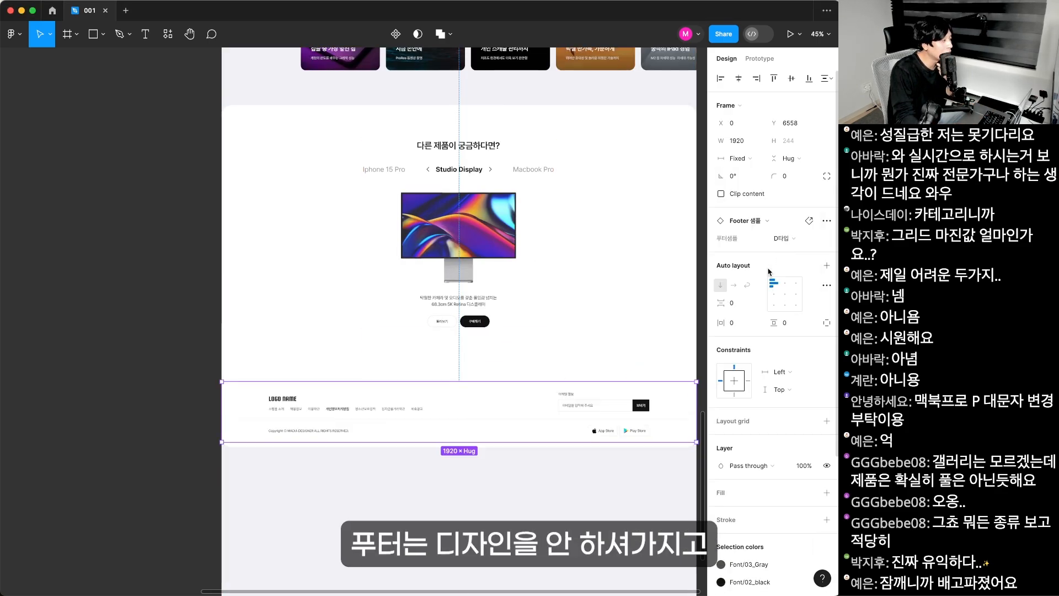
key(shift+2)
click(788, 238)
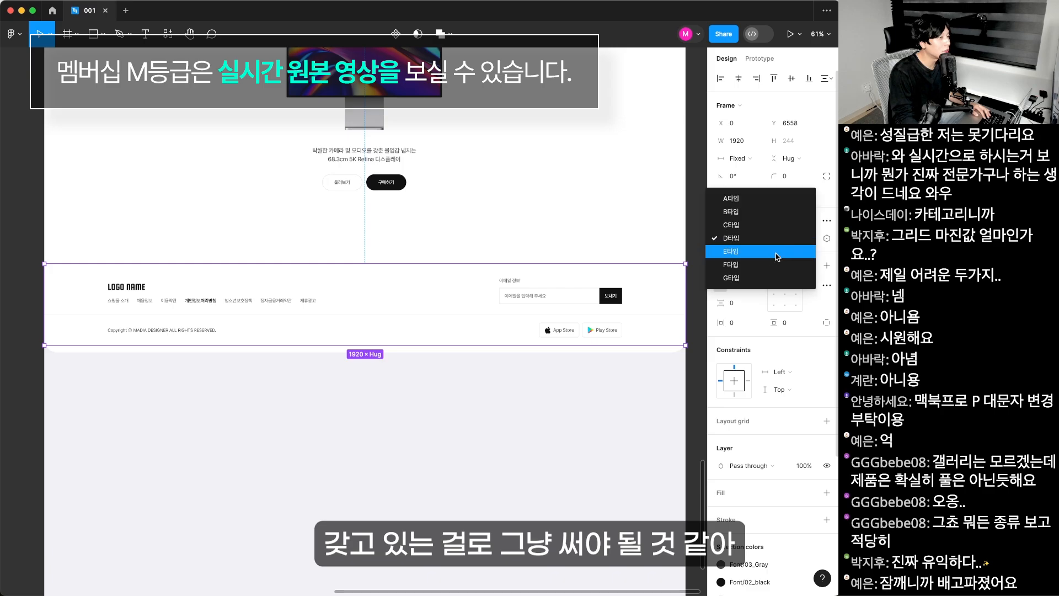
click(768, 251)
key(Escape)
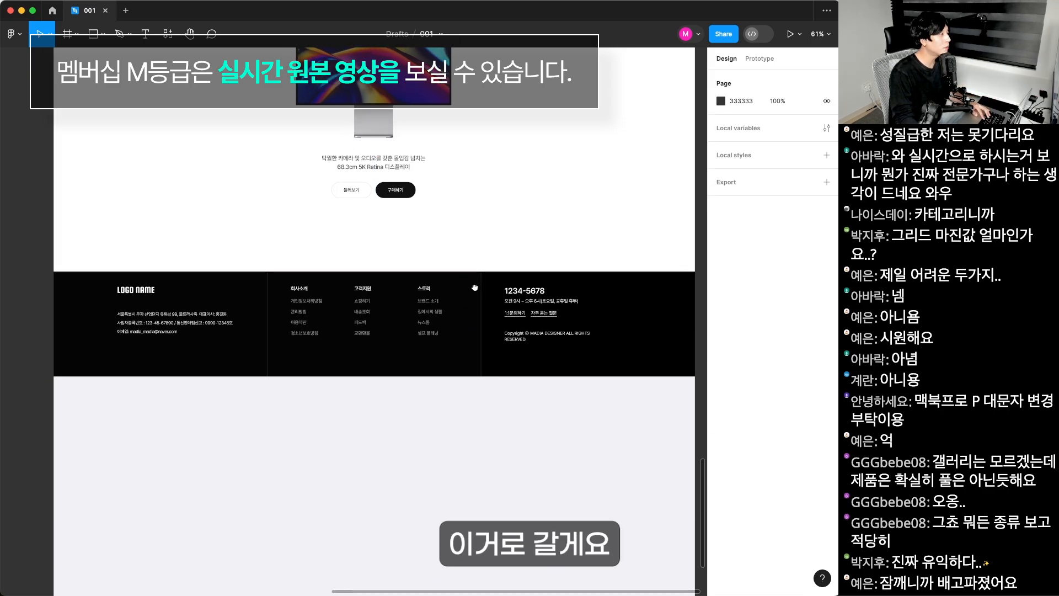
- Apply a subtle white-to-light-grey gradient to the section's background panel and switch the footer to the F타입 variant
scroll(632, 336, down, 5)
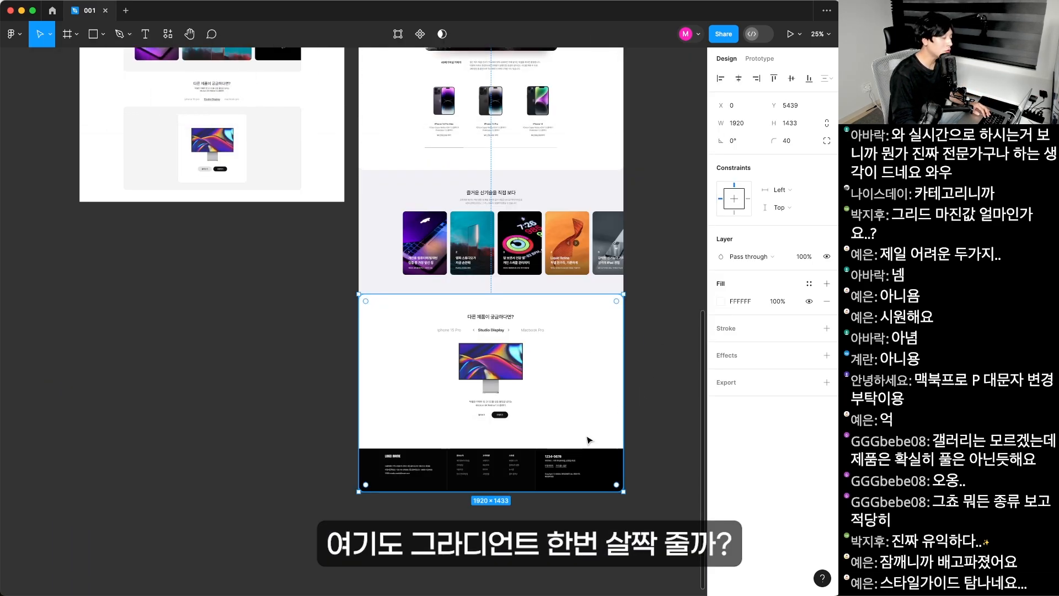
drag(673, 417, 691, 412)
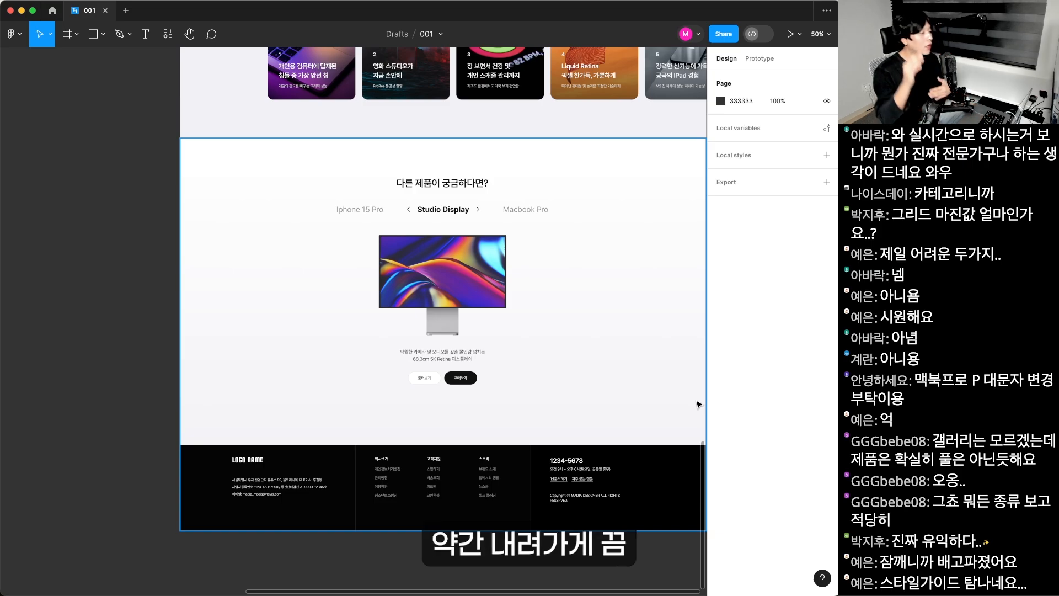
click(651, 468)
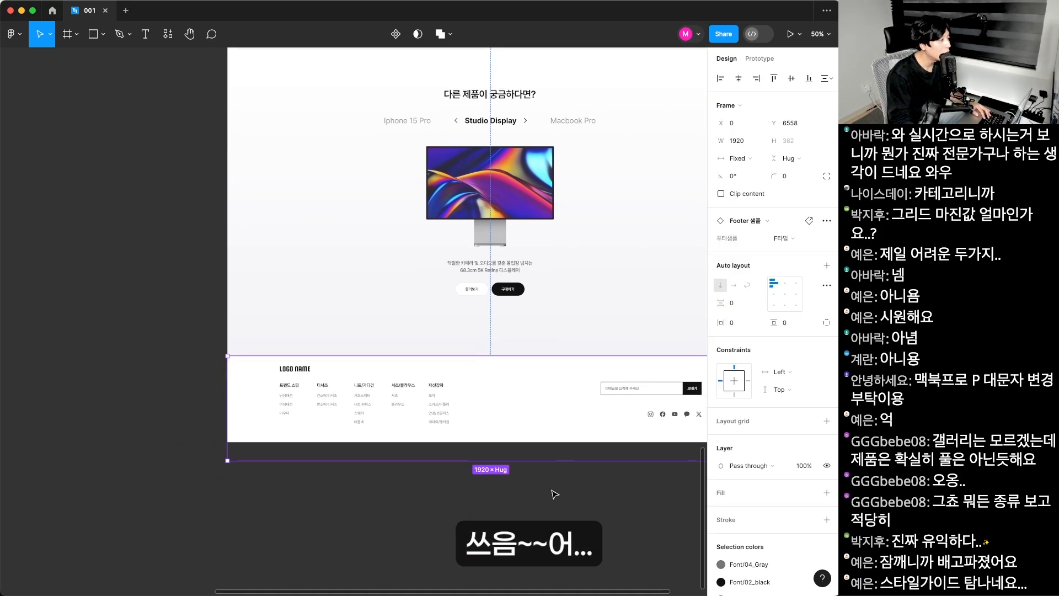
- Try shifting the footer up and extending the page frame's bottom edge below it, and undo these changes
click(435, 496)
drag(494, 383, 496, 364)
click(502, 460)
drag(503, 460, 509, 492)
key(super+z)
key(super+z)
key(super+z)
key(super+z)
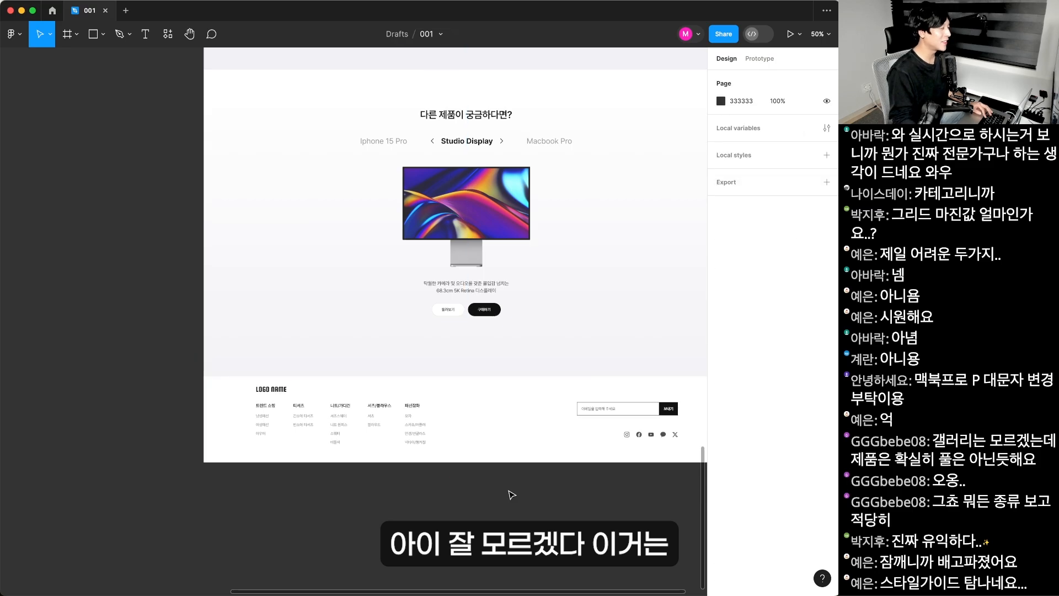
- Examine the hero section of the original APPLE SYSTEMS page in full-screen preview
click(510, 492)
scroll(512, 494, up, 3)
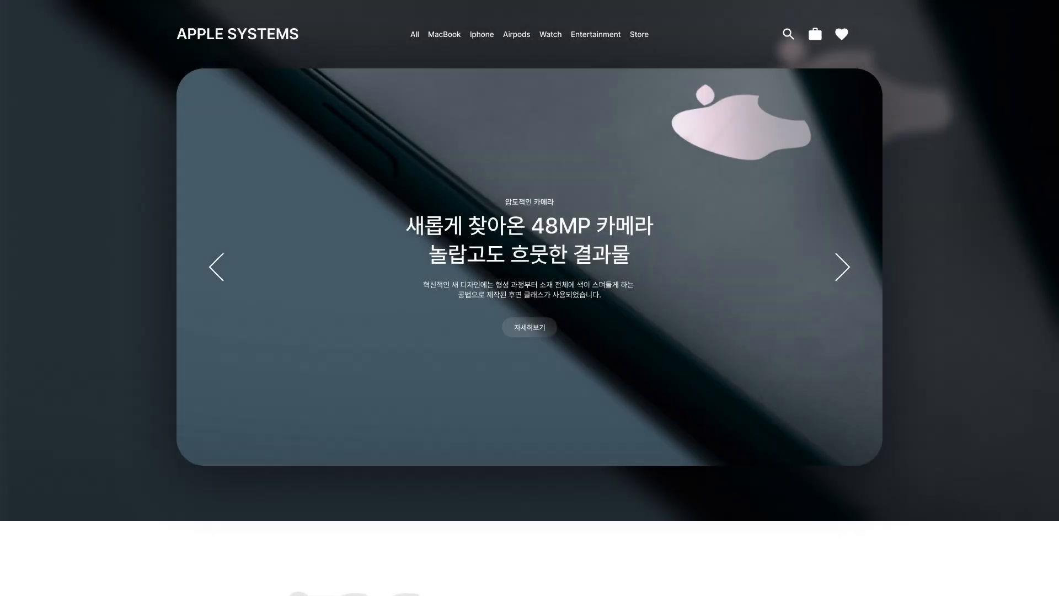
scroll(529, 297, down, 4)
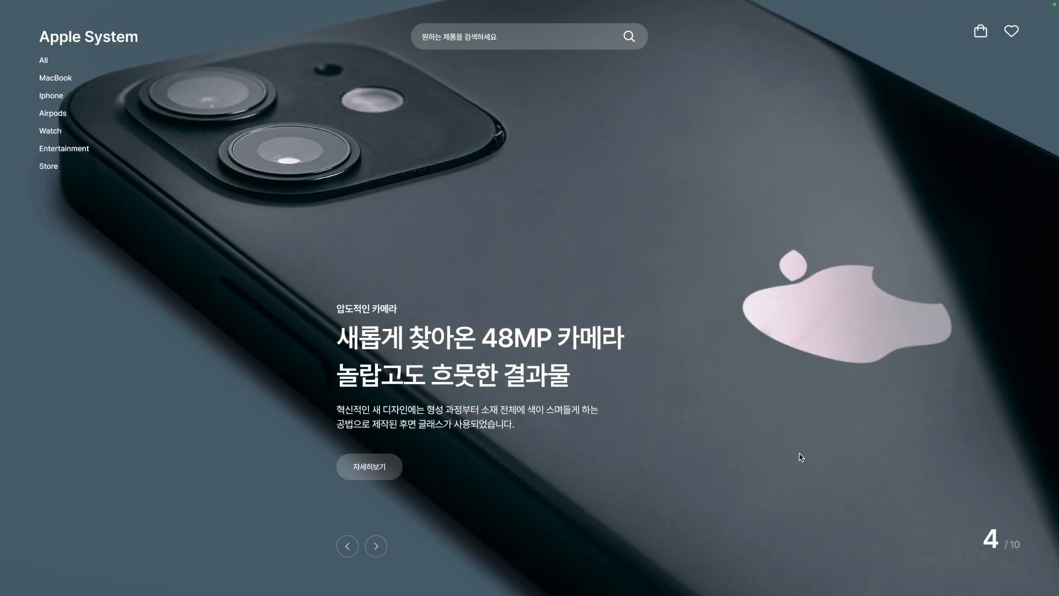
- Review the redesigned Apple System page in full-screen preview, from the hero through the product sections to the black footer
scroll(804, 447, down, 6)
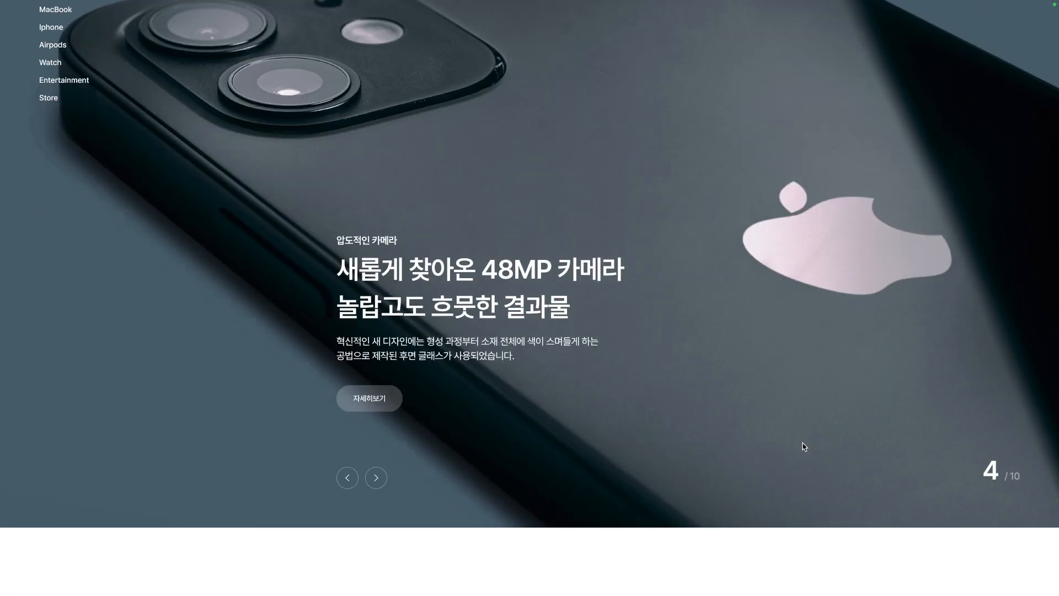
scroll(803, 448, down, 2)
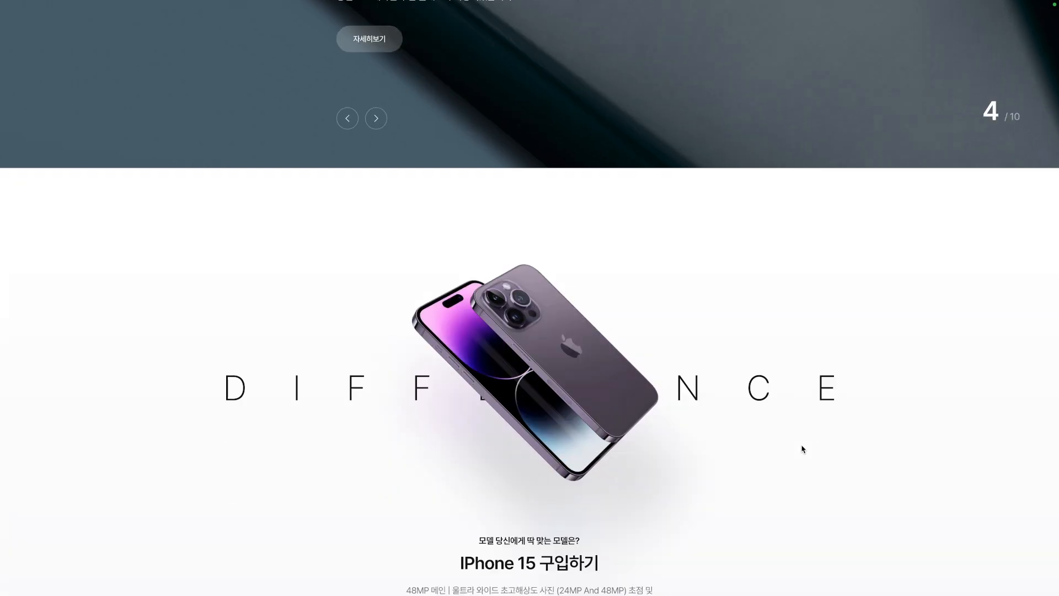
scroll(802, 450, down, 3)
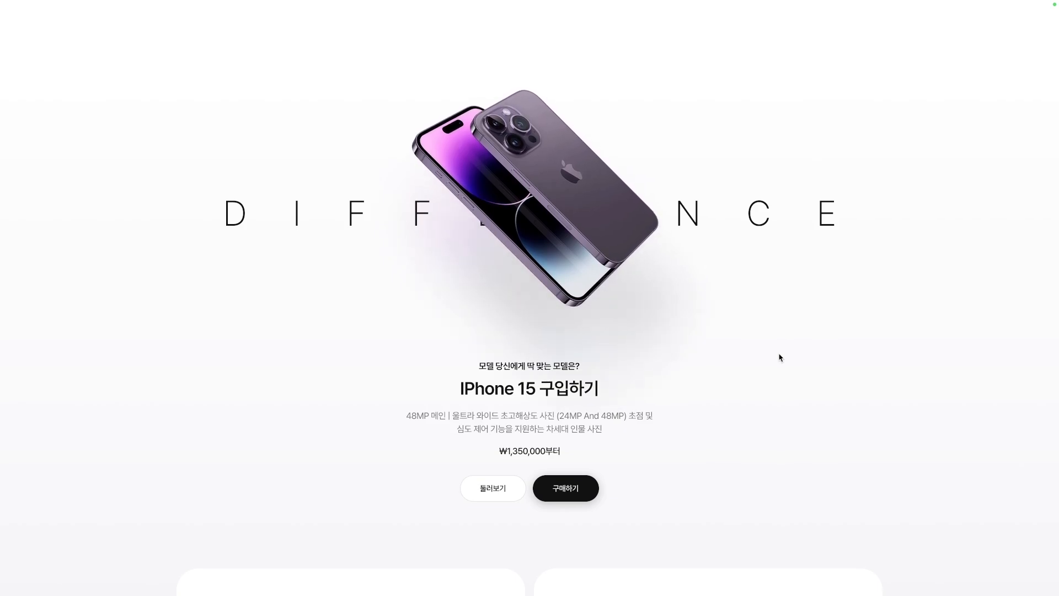
scroll(780, 357, down, 6)
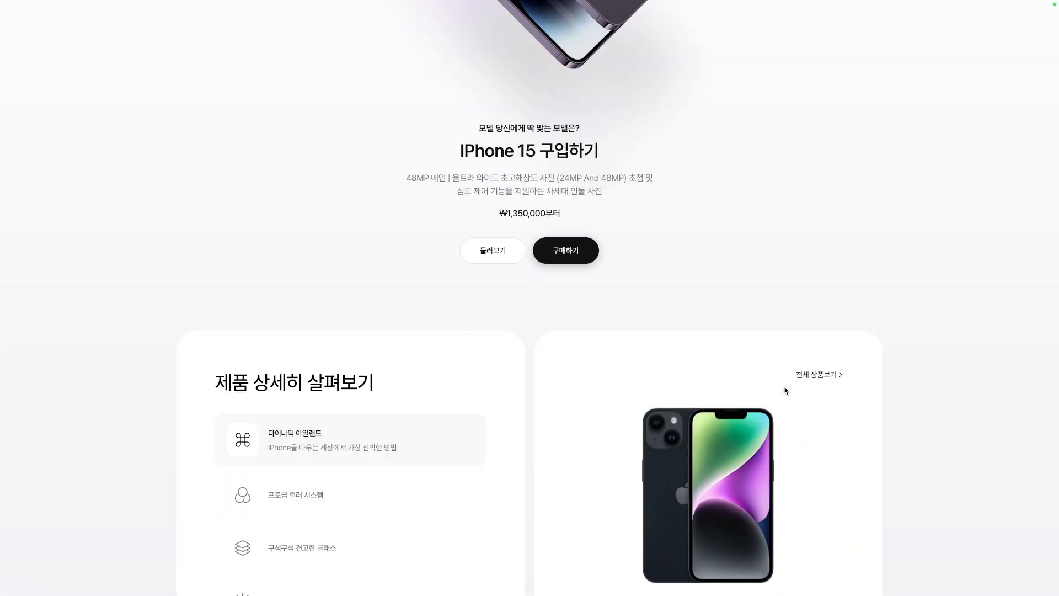
scroll(801, 447, down, 5)
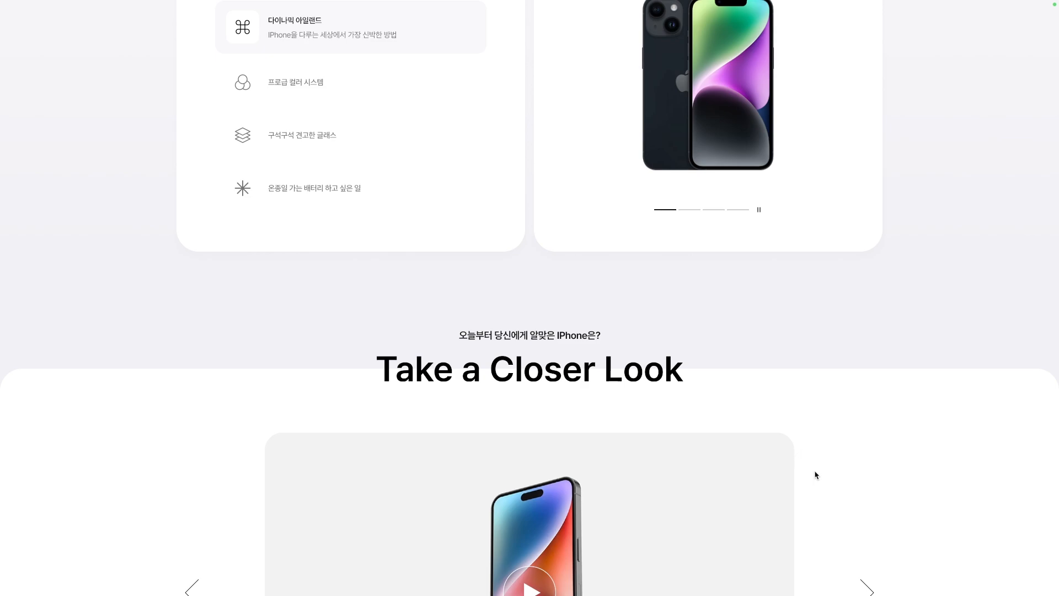
scroll(816, 475, down, 5)
scroll(858, 492, down, 2)
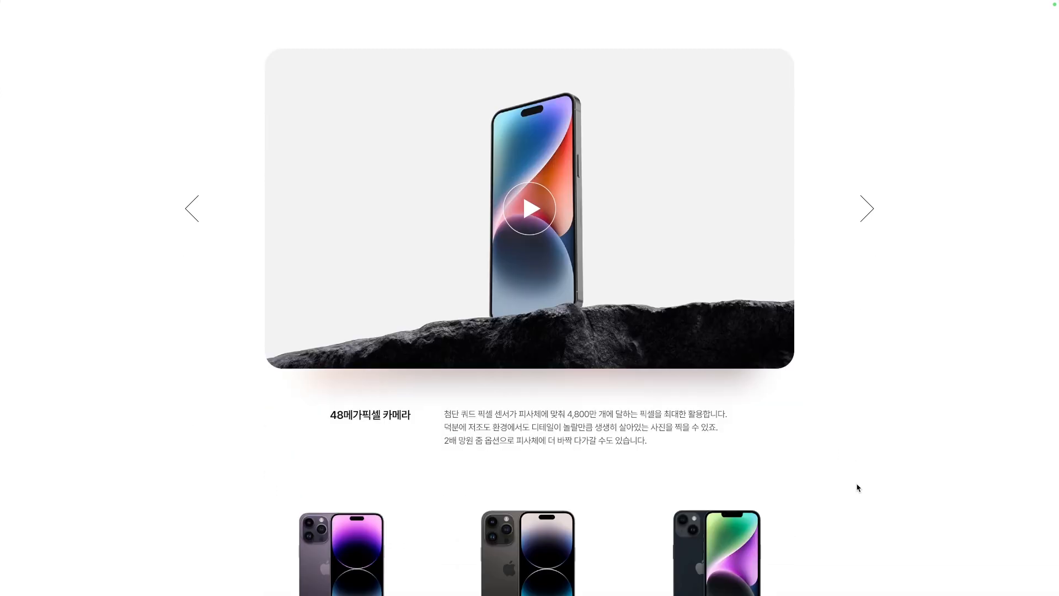
scroll(863, 498, down, 6)
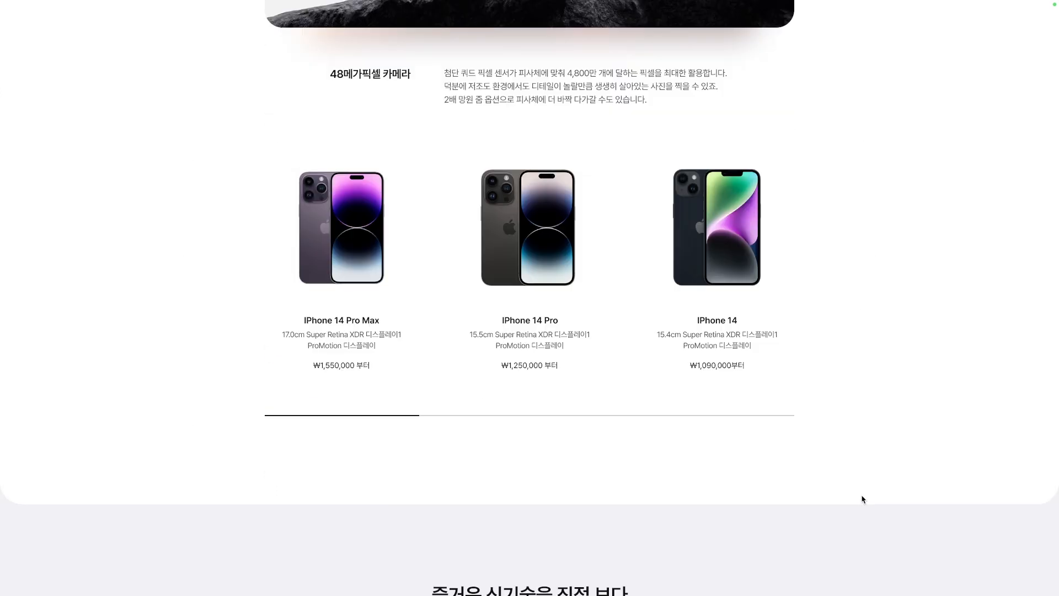
scroll(864, 499, down, 5)
scroll(862, 505, down, 2)
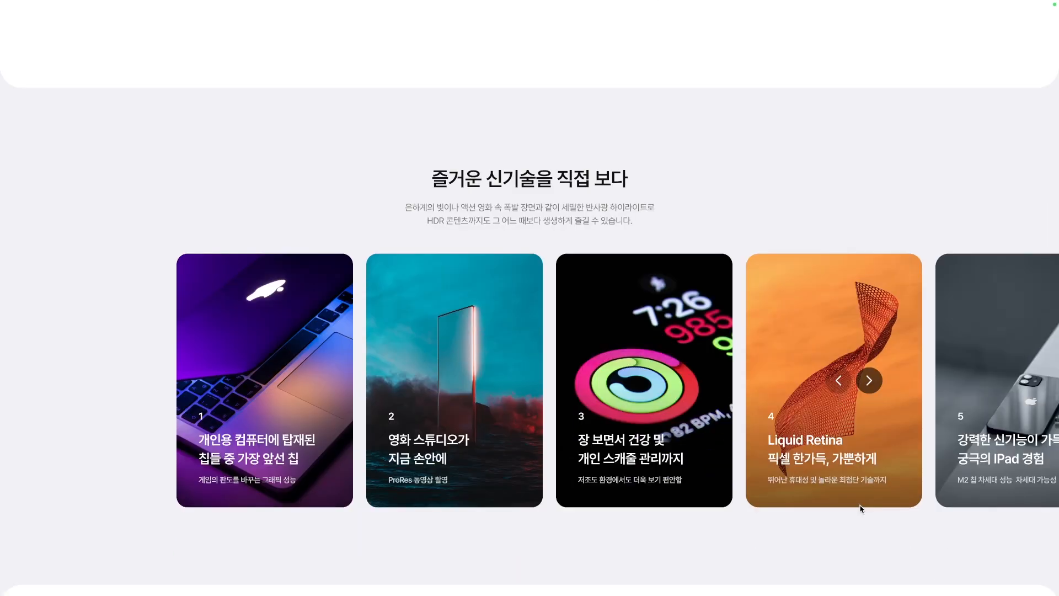
scroll(864, 517, down, 3)
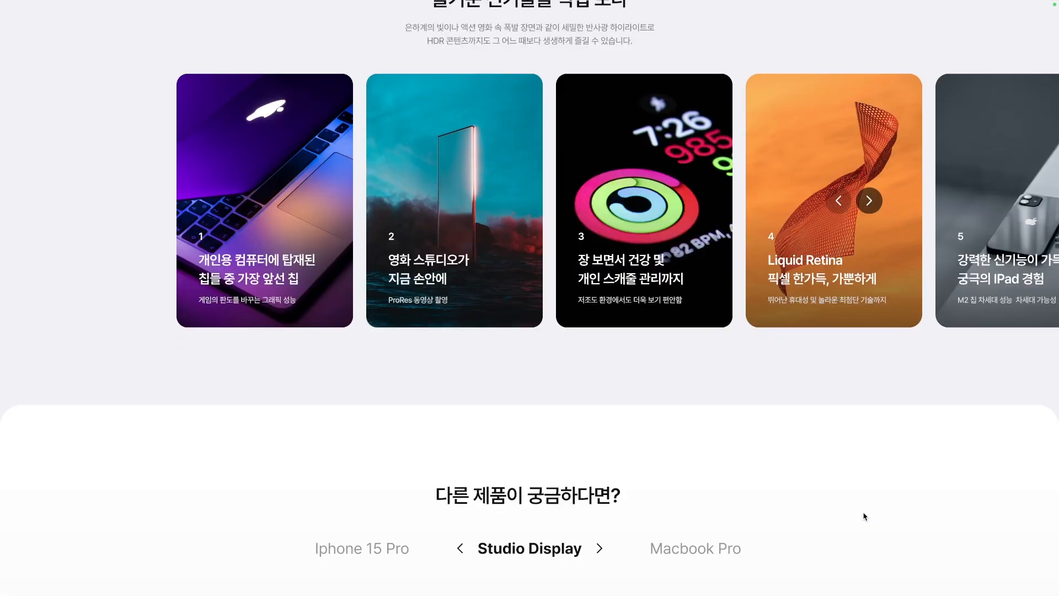
scroll(864, 516, down, 7)
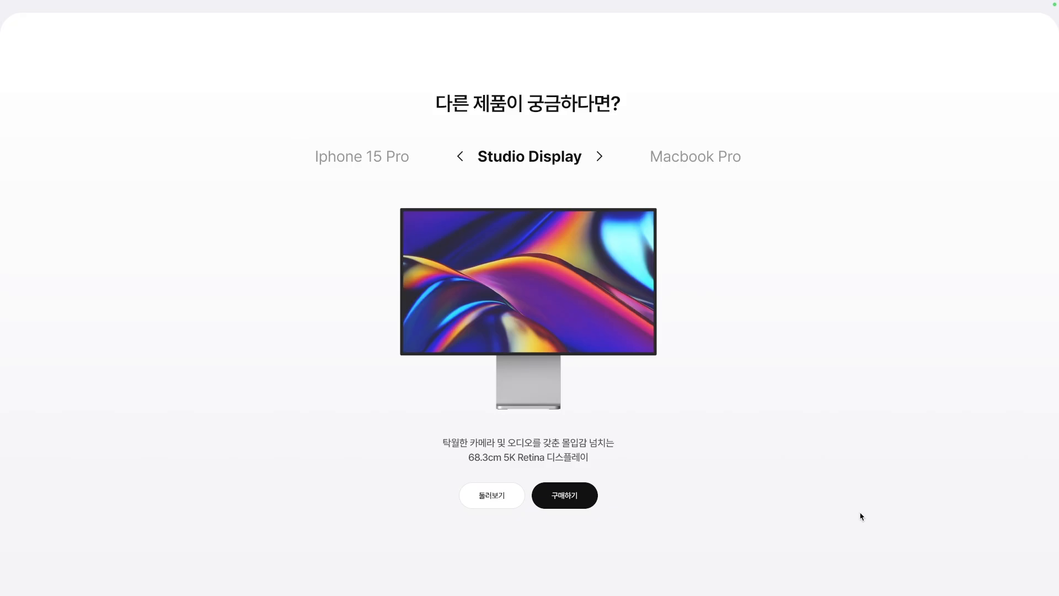
scroll(866, 531, down, 3)
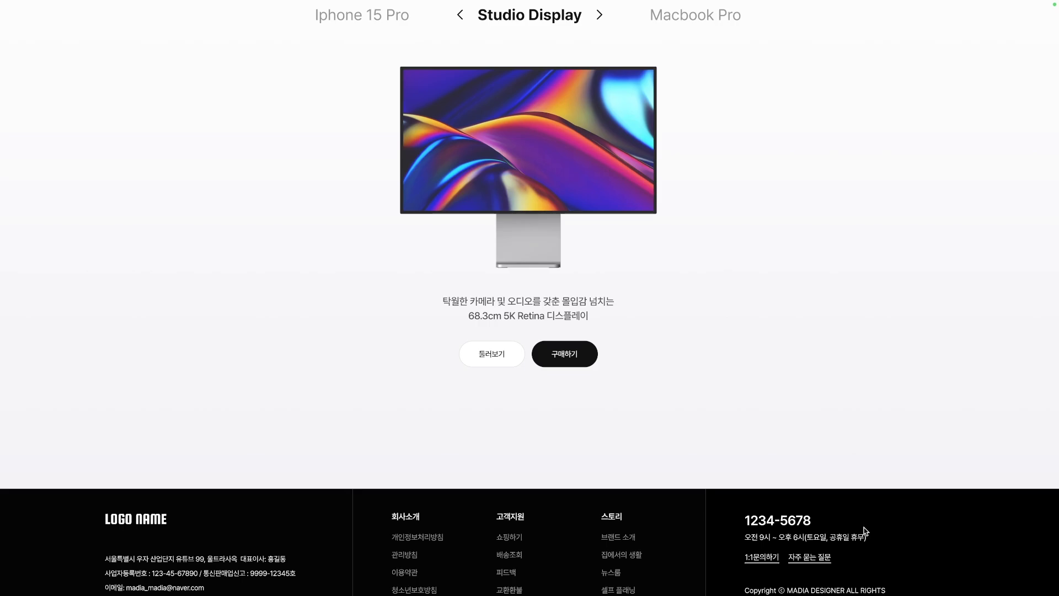
scroll(866, 531, down, 1)
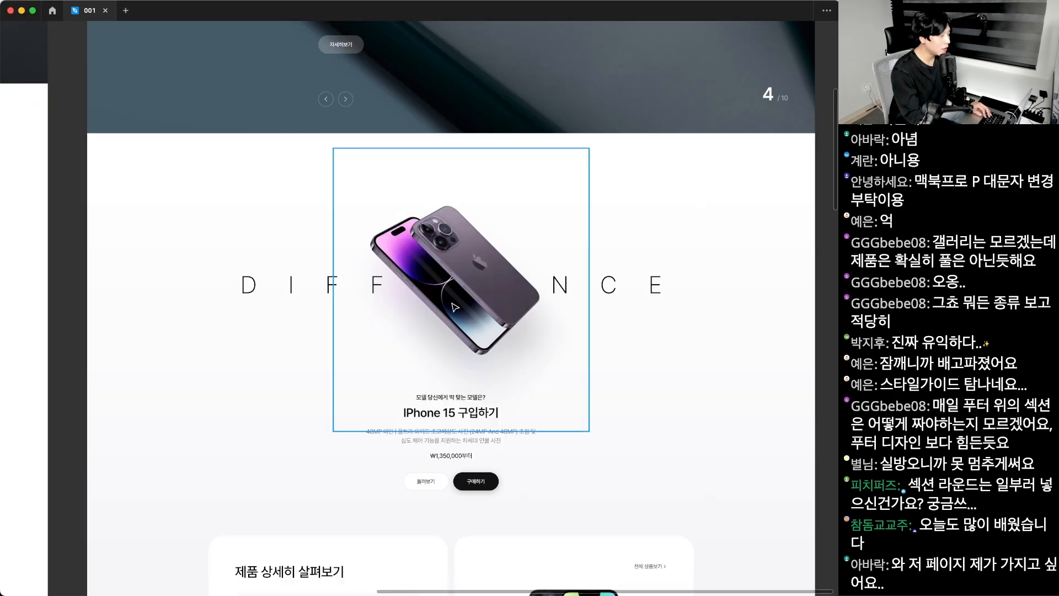
- Examine the redesign's DIFFERENCE, 제품 상세히 살펴보기 and Take a Closer Look sections on the canvas and compare them with the original page
scroll(405, 307, down, 3)
key(space)
drag(452, 302, 482, 362)
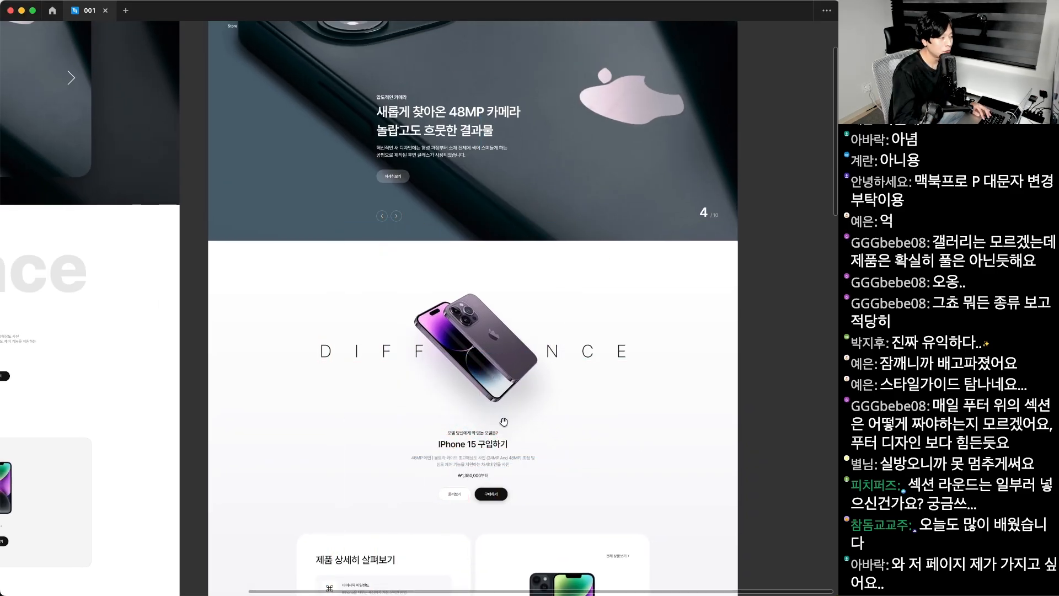
scroll(519, 342, down, 2)
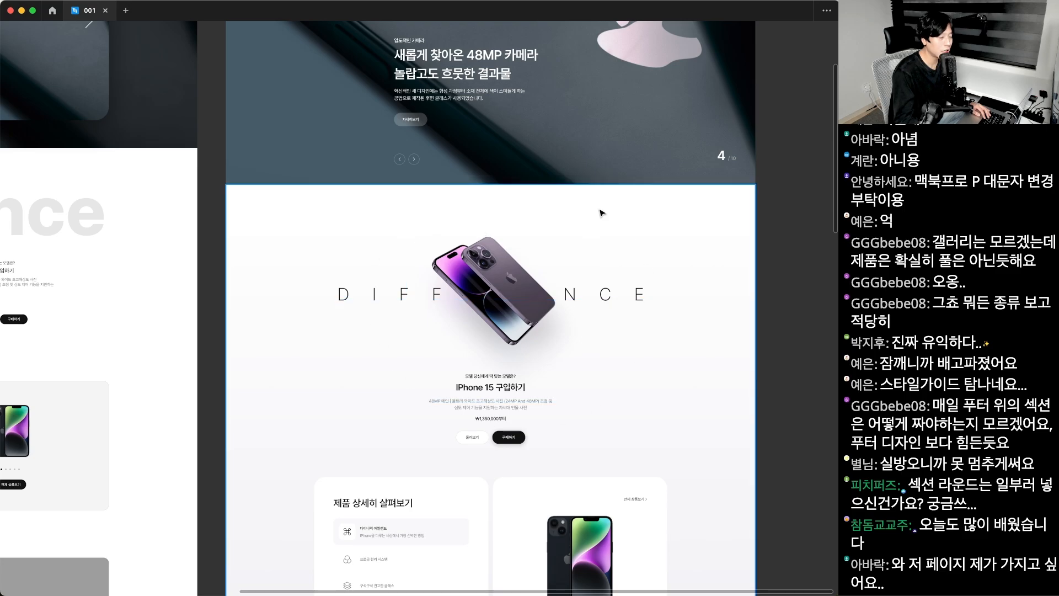
scroll(528, 290, down, 5)
key(z)
drag(175, 234, 741, 515)
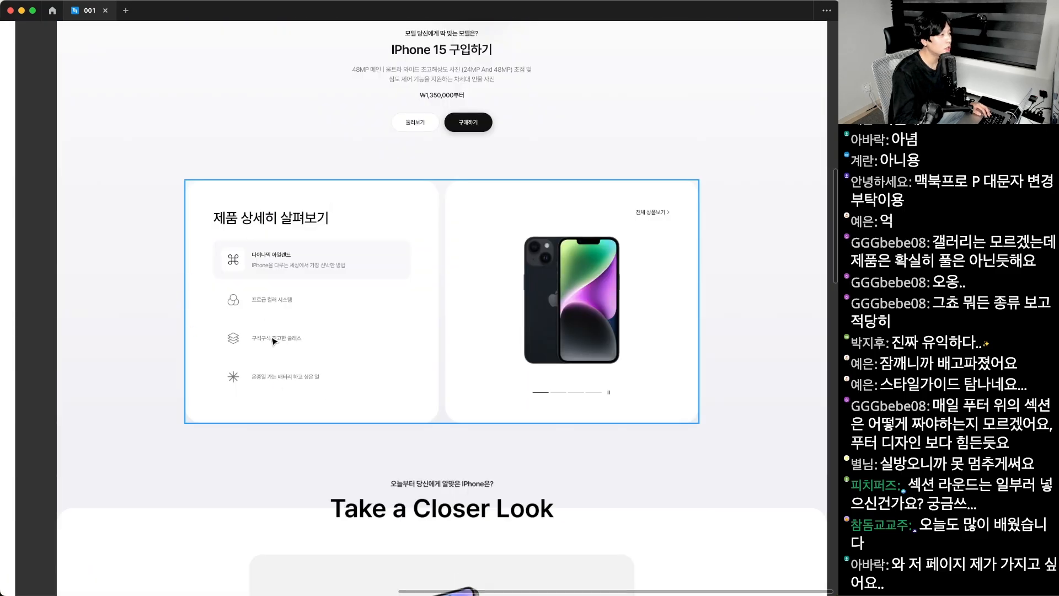
scroll(590, 412, down, 10)
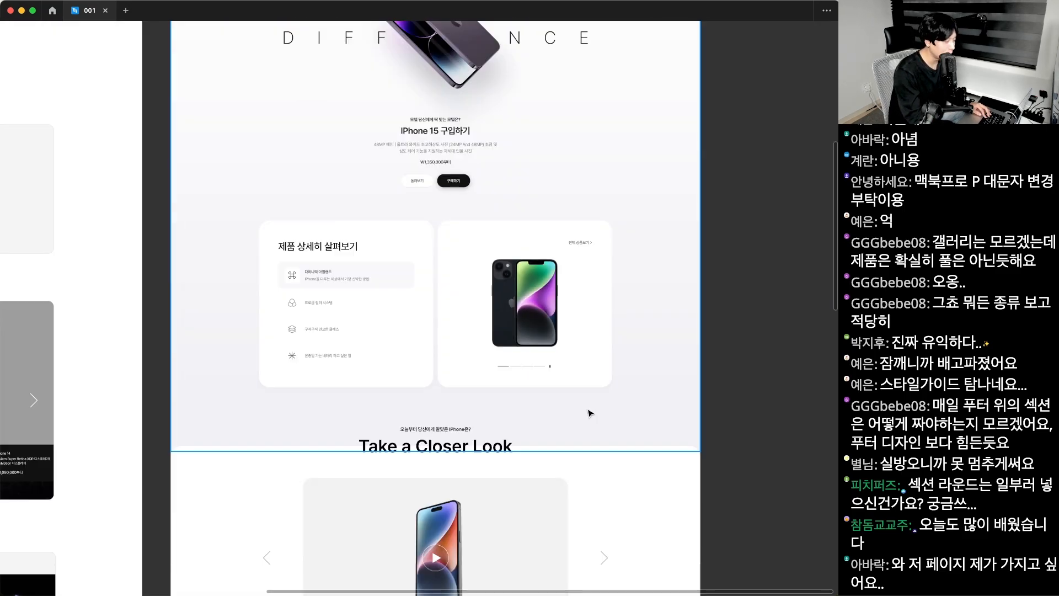
key(shift+1)
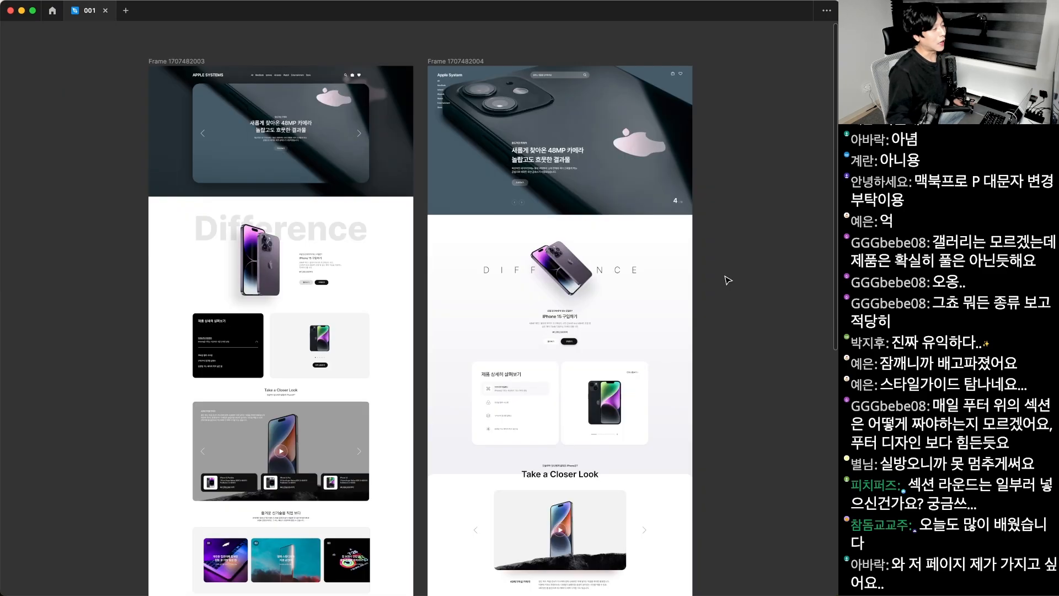
scroll(581, 233, down, 3)
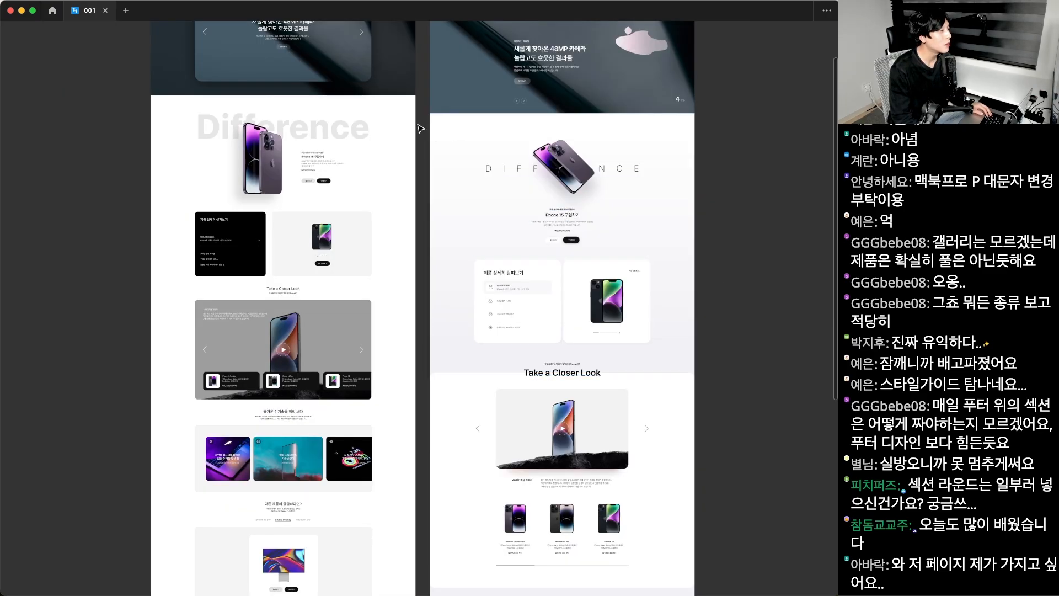